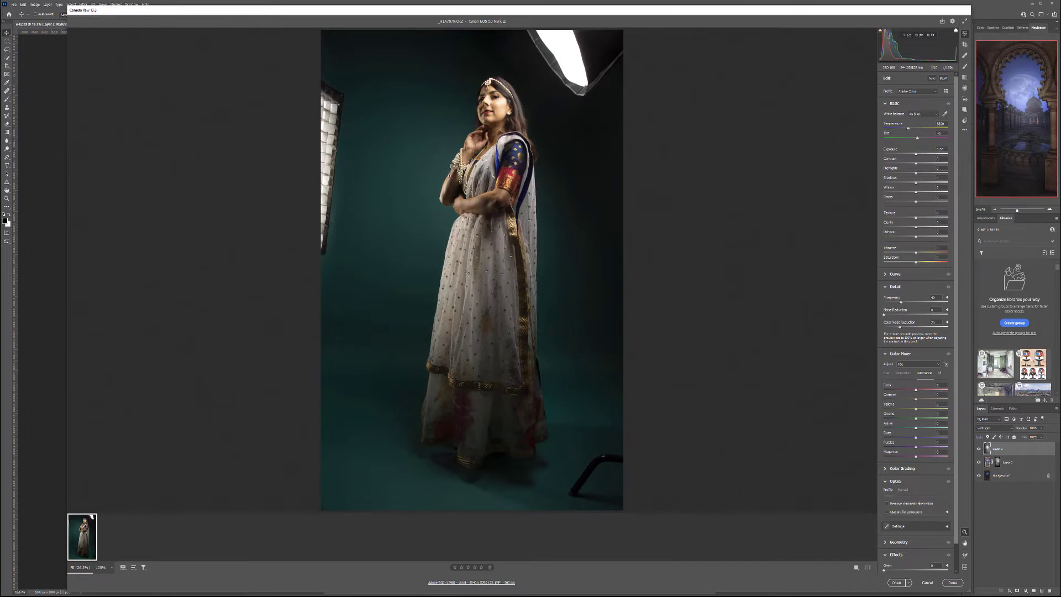
# In Camera Raw, set Highlights to about -55, Oranges luminance to +27, remove chromatic aberration, then open the photo
pyautogui.click(496, 583)
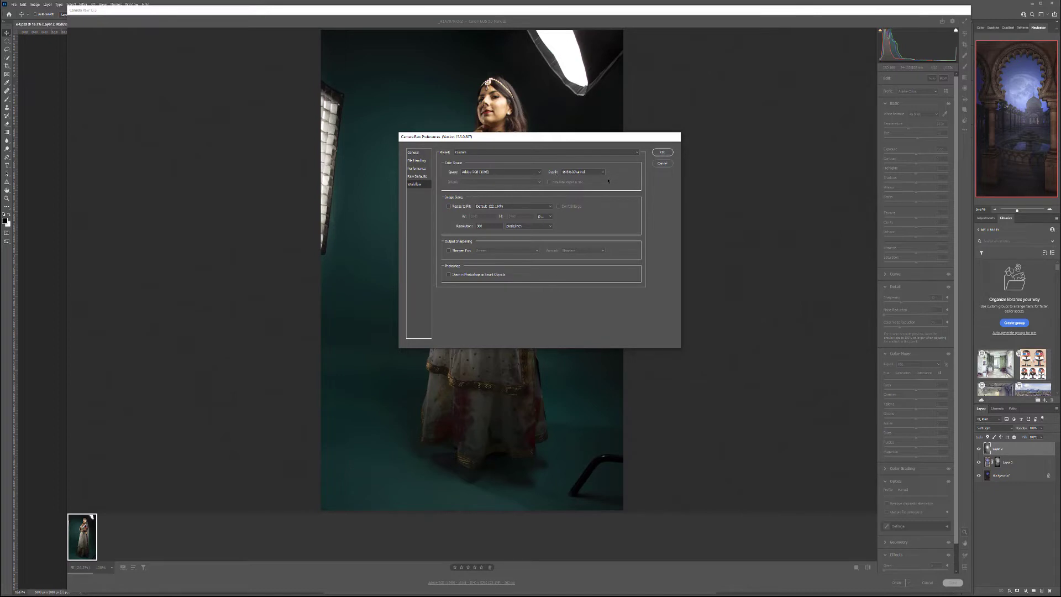
pyautogui.click(665, 153)
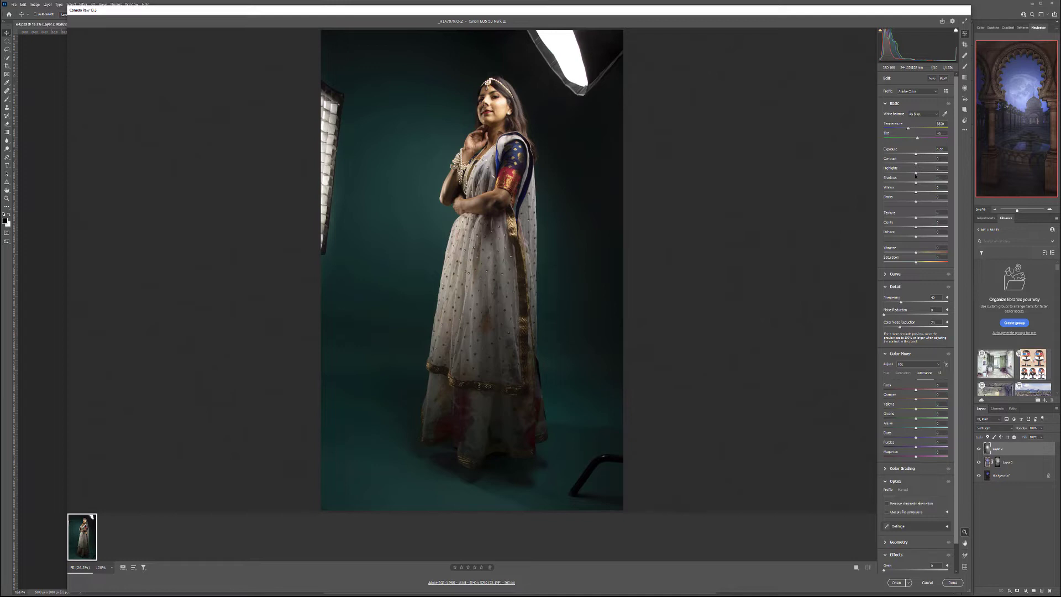
pyautogui.moveTo(915, 174); pyautogui.dragTo(901, 174)
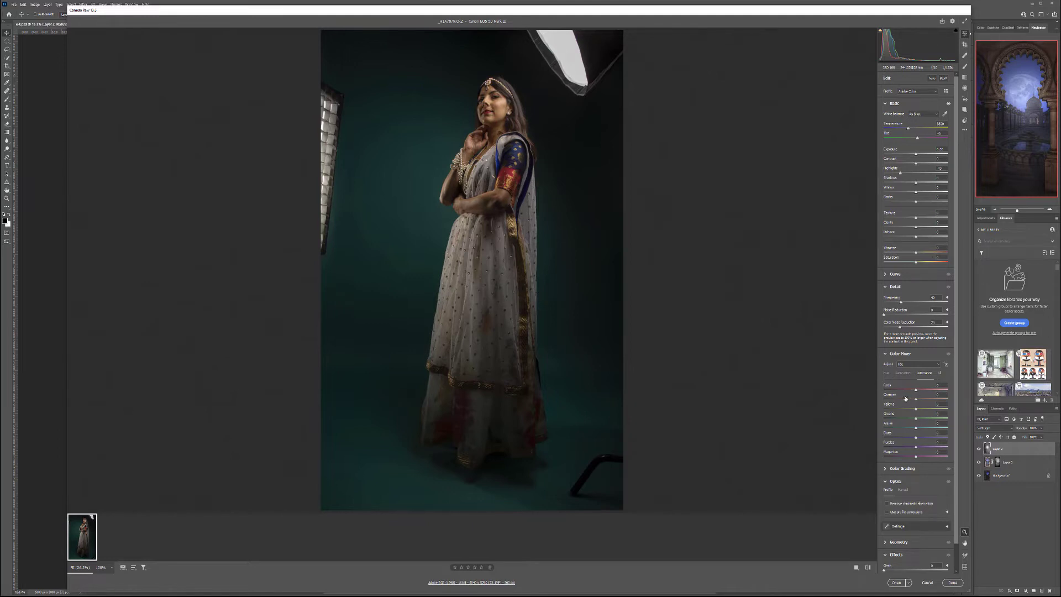
pyautogui.moveTo(918, 399)
pyautogui.mouseDown()
pyautogui.moveTo(958, 404)
pyautogui.moveTo(927, 405)
pyautogui.mouseUp()
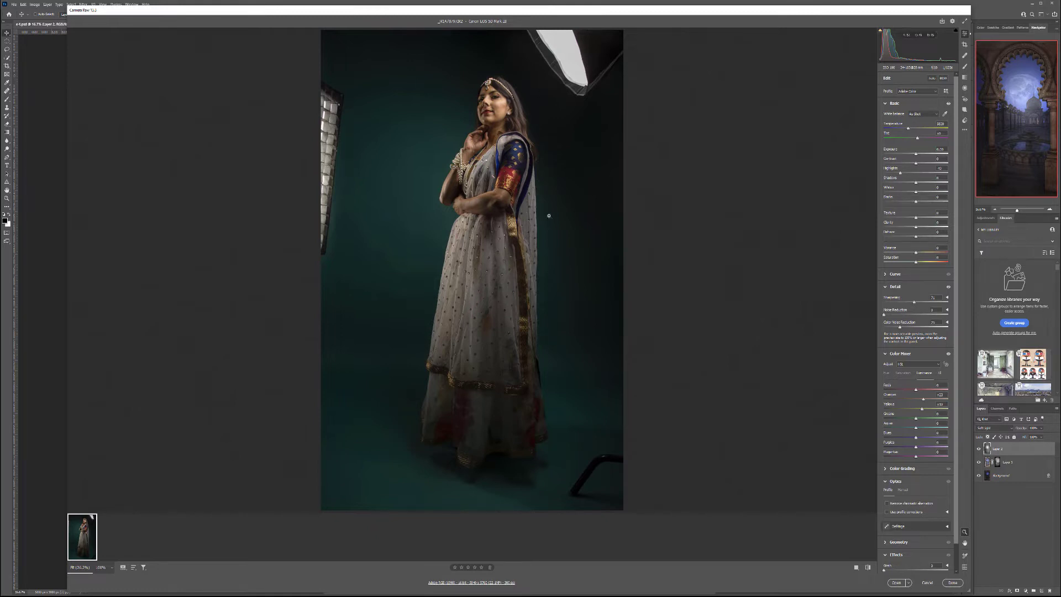
pyautogui.click(888, 504)
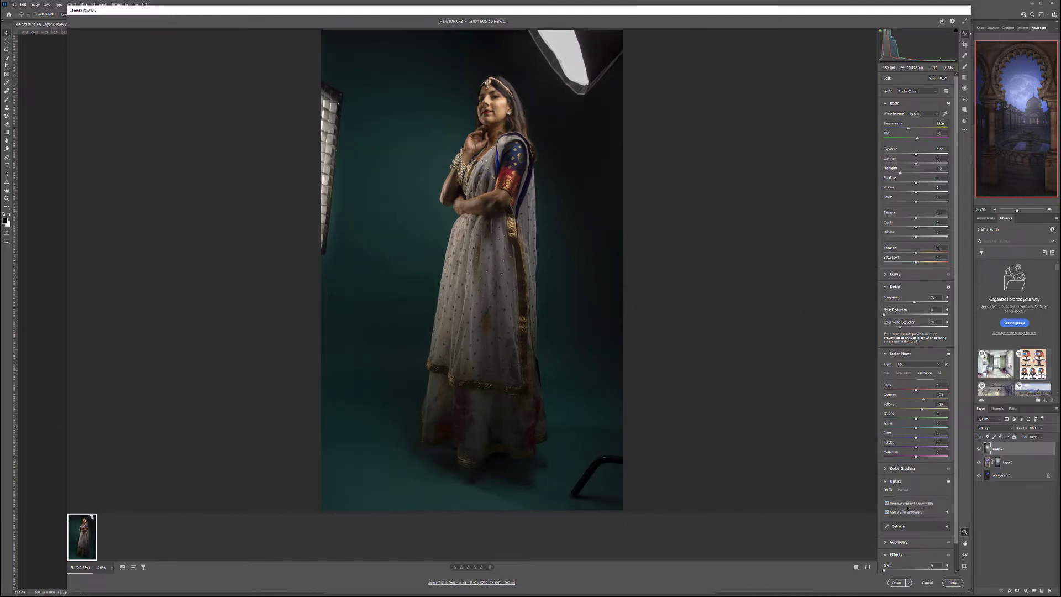
pyautogui.click(899, 582)
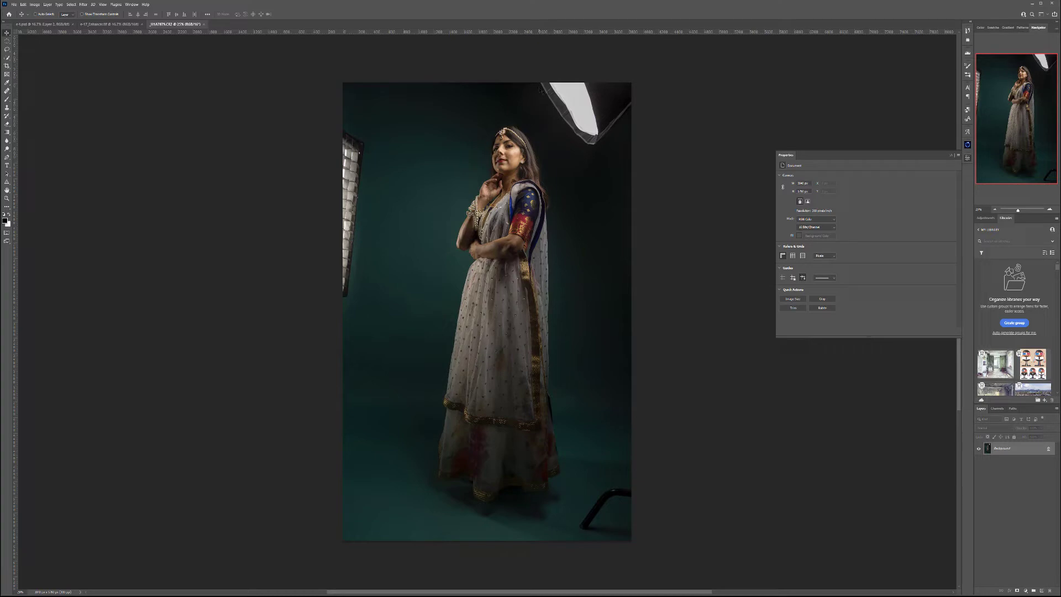
# Compare the two documents, then duplicate the portrait's Background layer as Background copy
pyautogui.click(50, 24)
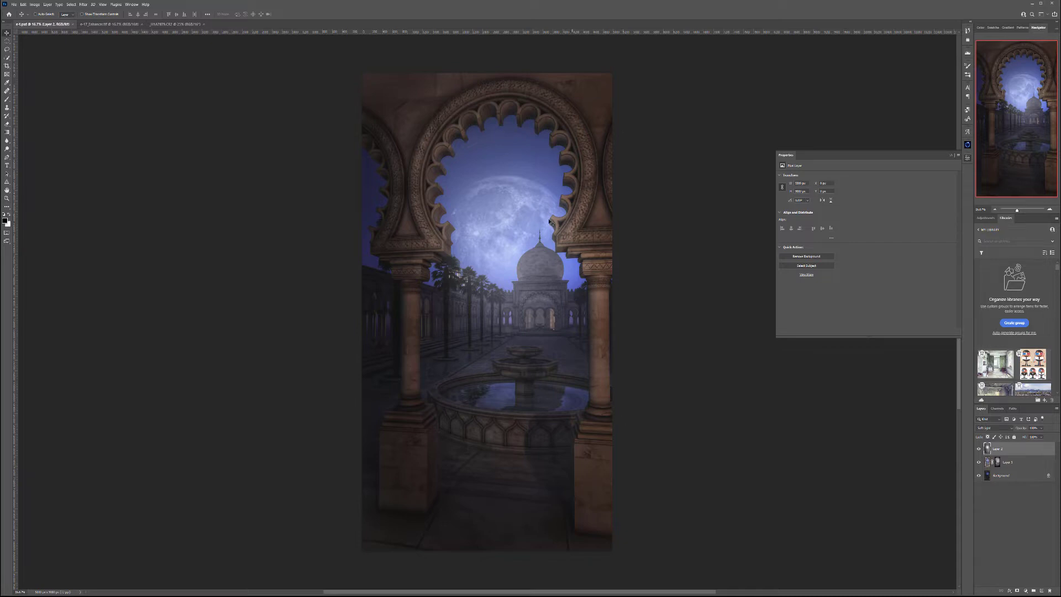
pyautogui.click(175, 25)
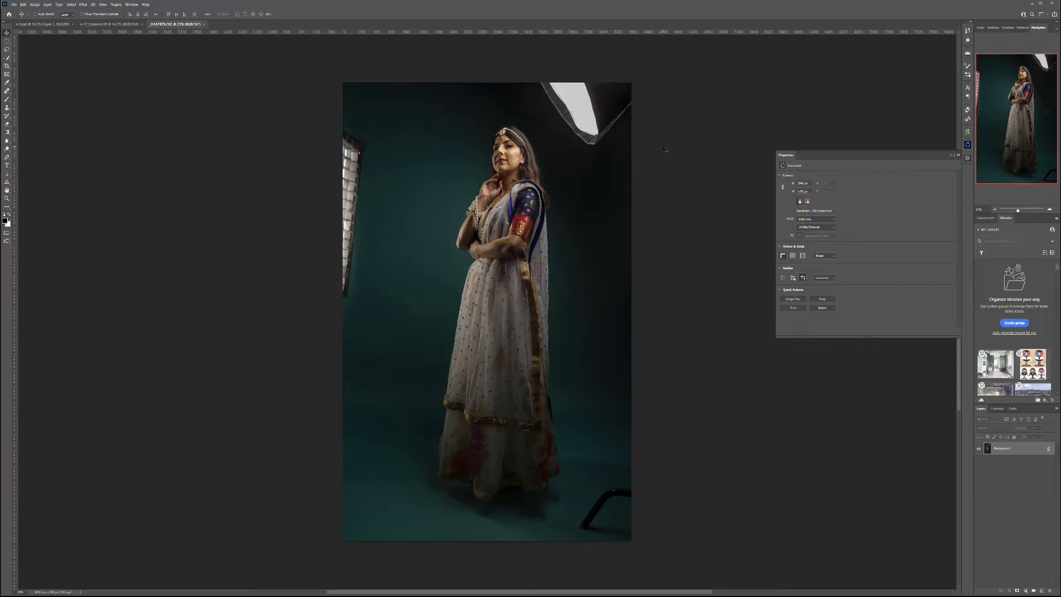
pyautogui.click(18, 5)
pyautogui.moveTo(23, 5)
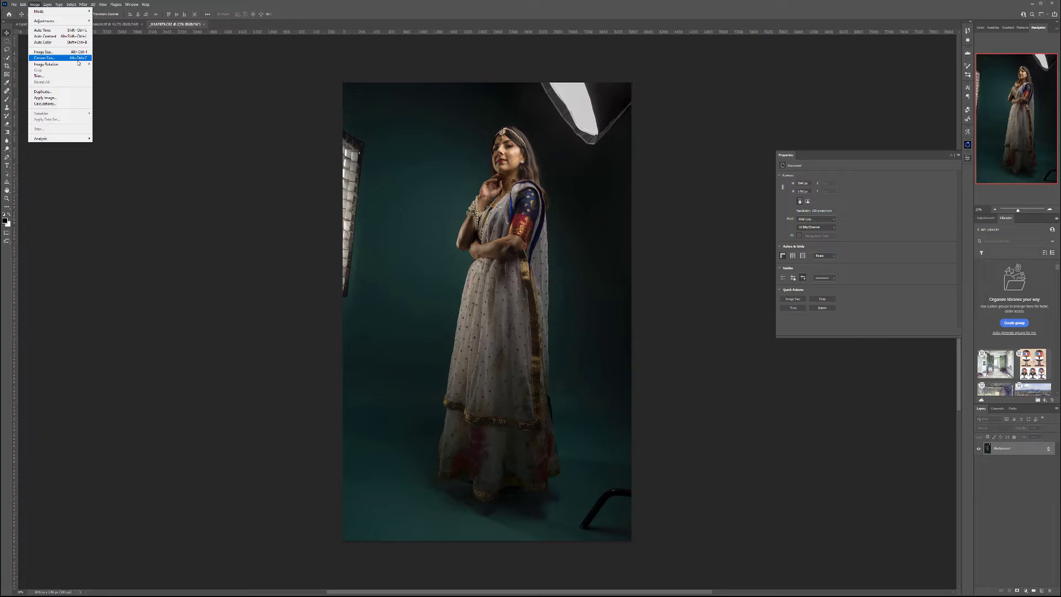
pyautogui.click(277, 107)
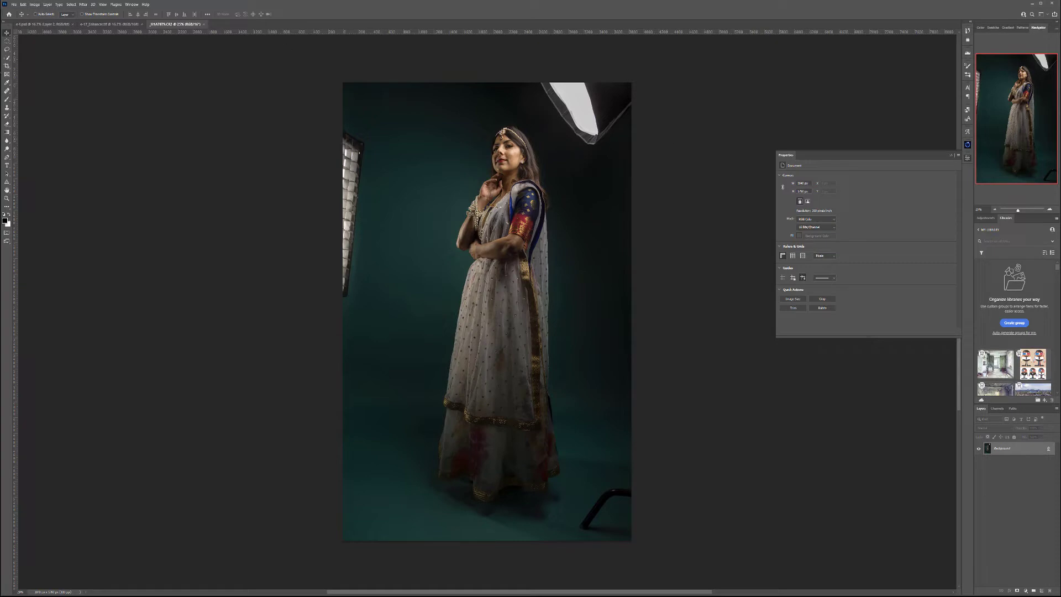
pyautogui.moveTo(1029, 453); pyautogui.dragTo(1042, 590)
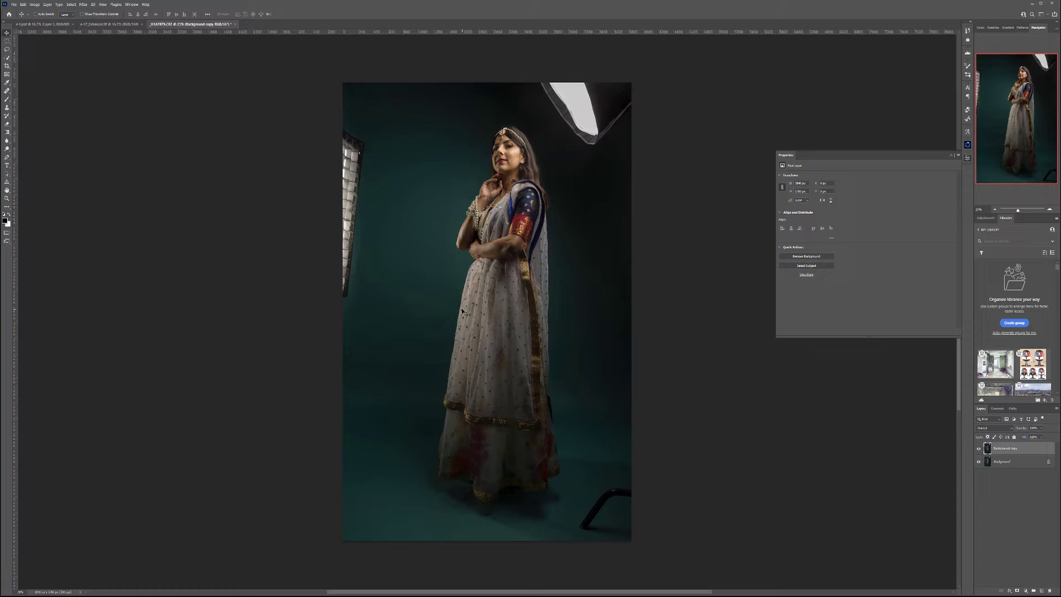
# Patch out the left and top-right softboxes with clean teal backdrop
pyautogui.click(6, 91)
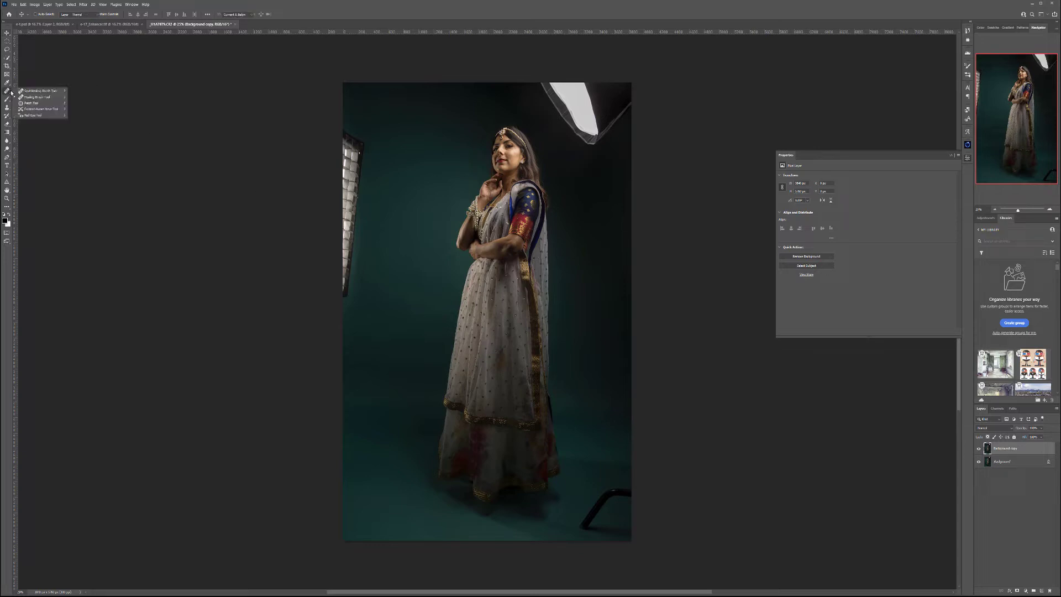
pyautogui.click(41, 104)
pyautogui.moveTo(336, 124)
pyautogui.mouseDown()
pyautogui.moveTo(390, 171)
pyautogui.moveTo(342, 324)
pyautogui.mouseUp()
pyautogui.moveTo(356, 221); pyautogui.dragTo(406, 226)
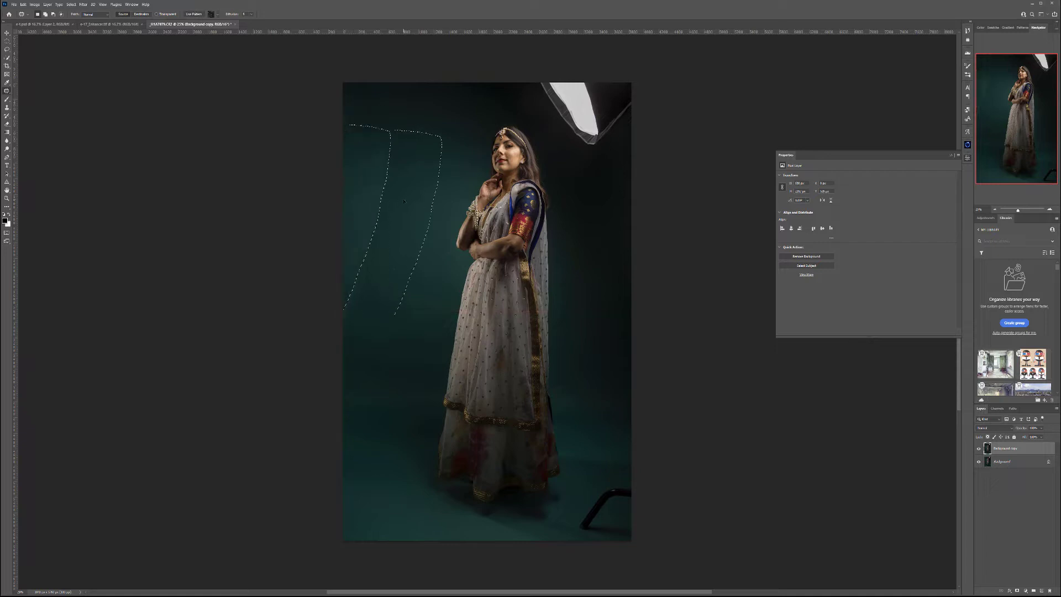
pyautogui.hotkey('ctrl', 'd')
pyautogui.moveTo(538, 81)
pyautogui.mouseDown()
pyautogui.moveTo(572, 142)
pyautogui.moveTo(611, 163)
pyautogui.moveTo(639, 91)
pyautogui.moveTo(401, 155)
pyautogui.mouseUp()
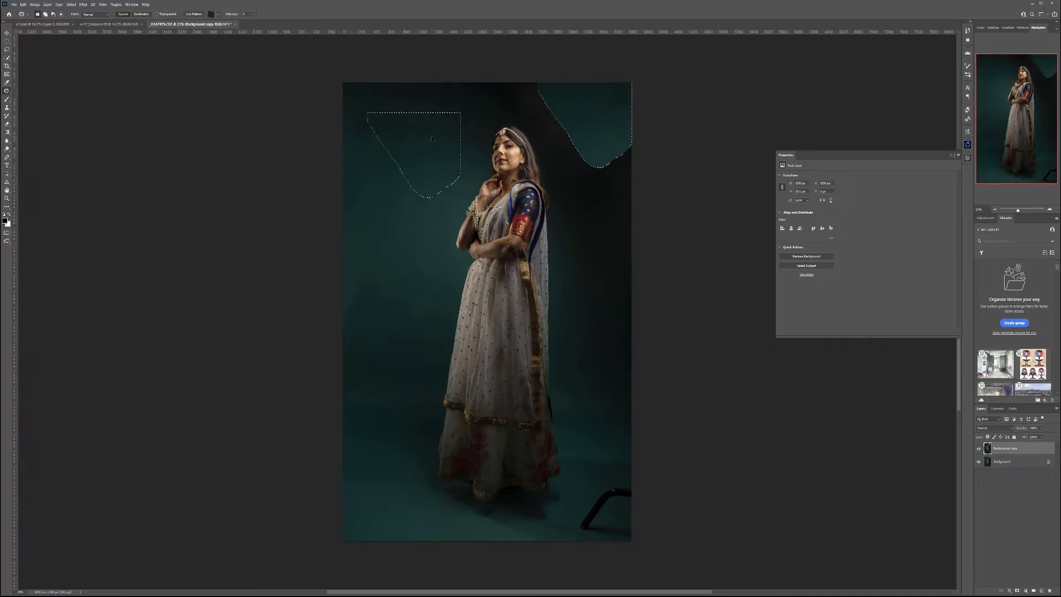
pyautogui.hotkey('ctrl', 'd')
# Patch away the light stand and the dark smudges at the bottom right
pyautogui.moveTo(641, 483)
pyautogui.mouseDown()
pyautogui.moveTo(588, 502)
pyautogui.moveTo(573, 524)
pyautogui.moveTo(580, 543)
pyautogui.moveTo(651, 498)
pyautogui.moveTo(600, 392)
pyautogui.moveTo(609, 345)
pyautogui.mouseUp()
pyautogui.hotkey('ctrl', 'd')
pyautogui.moveTo(585, 508)
pyautogui.mouseDown()
pyautogui.moveTo(587, 546)
pyautogui.moveTo(603, 520)
pyautogui.mouseUp()
pyautogui.moveTo(595, 527)
pyautogui.mouseDown()
pyautogui.moveTo(604, 490)
pyautogui.moveTo(616, 491)
pyautogui.moveTo(594, 538)
pyautogui.moveTo(664, 549)
pyautogui.moveTo(613, 533)
pyautogui.mouseUp()
pyautogui.hotkey('ctrl', 'd')
pyautogui.moveTo(613, 534); pyautogui.dragTo(601, 496)
pyautogui.hotkey('ctrl', 'd')
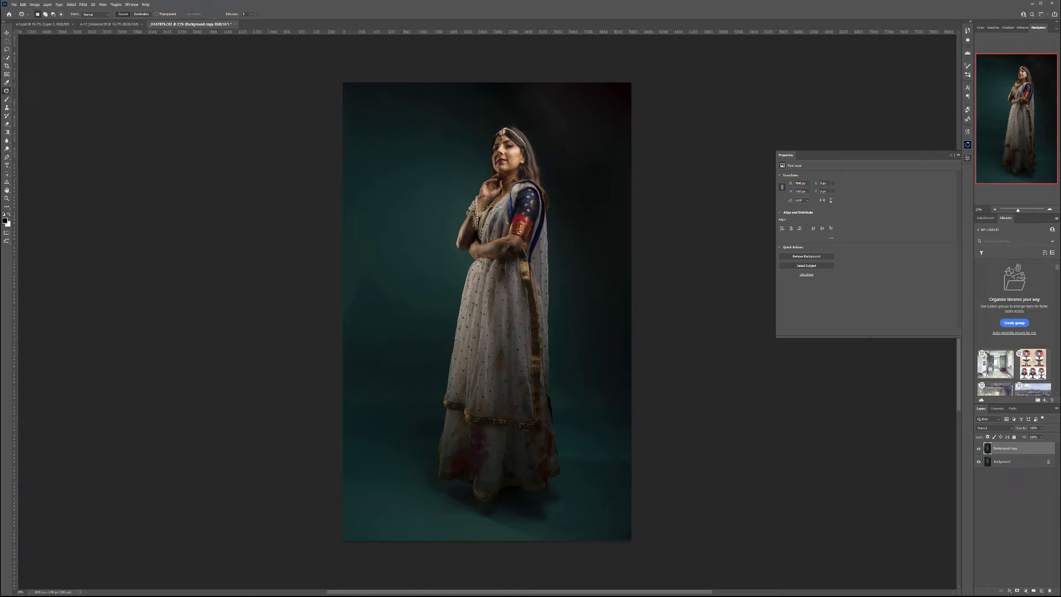
# Flip the portrait horizontally and toggle the copy's visibility to compare
pyautogui.click(24, 4)
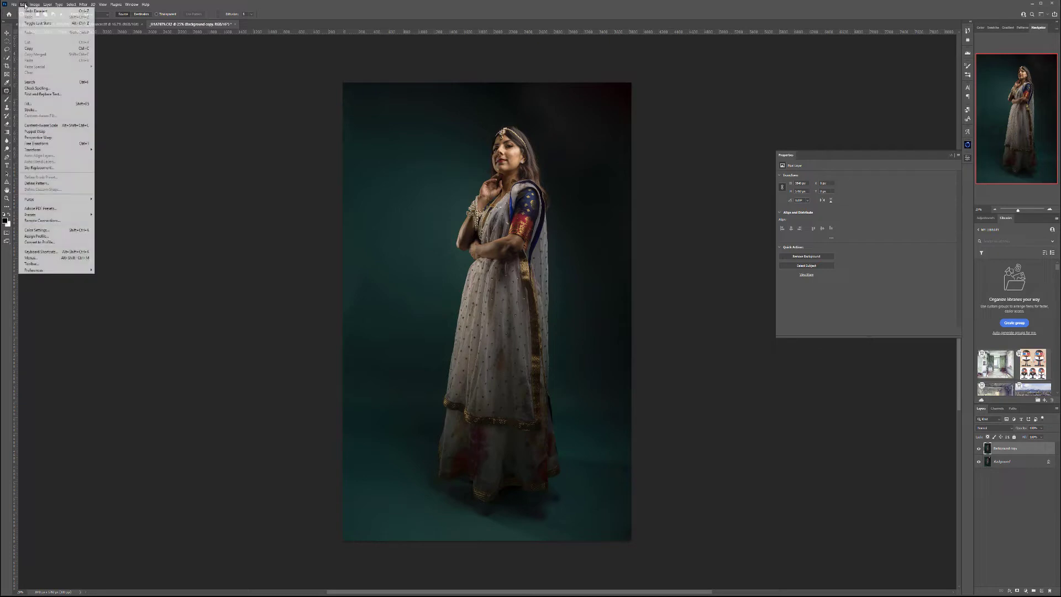
pyautogui.moveTo(55, 149)
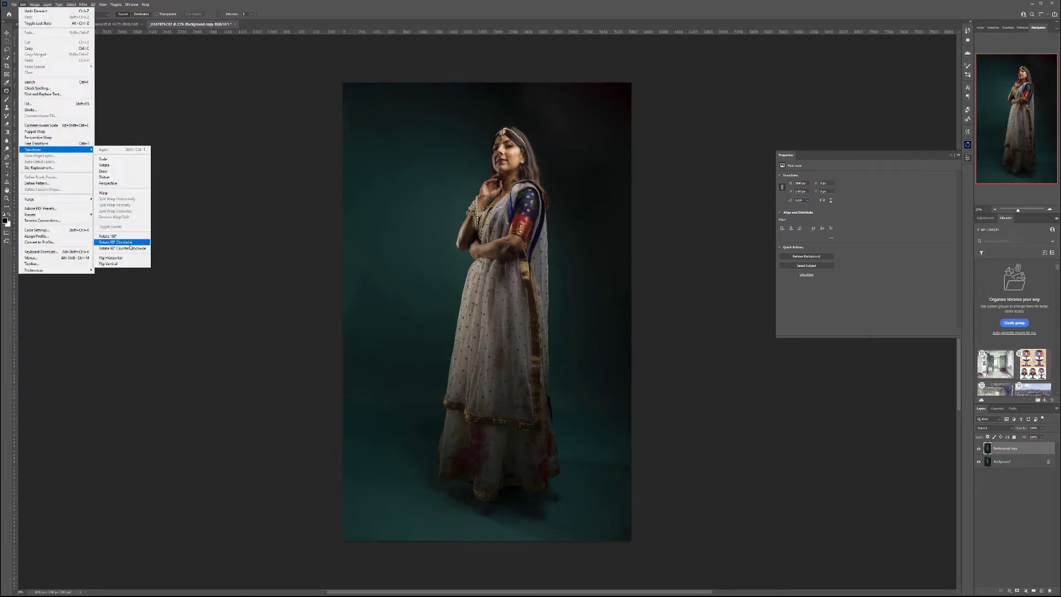
pyautogui.click(111, 257)
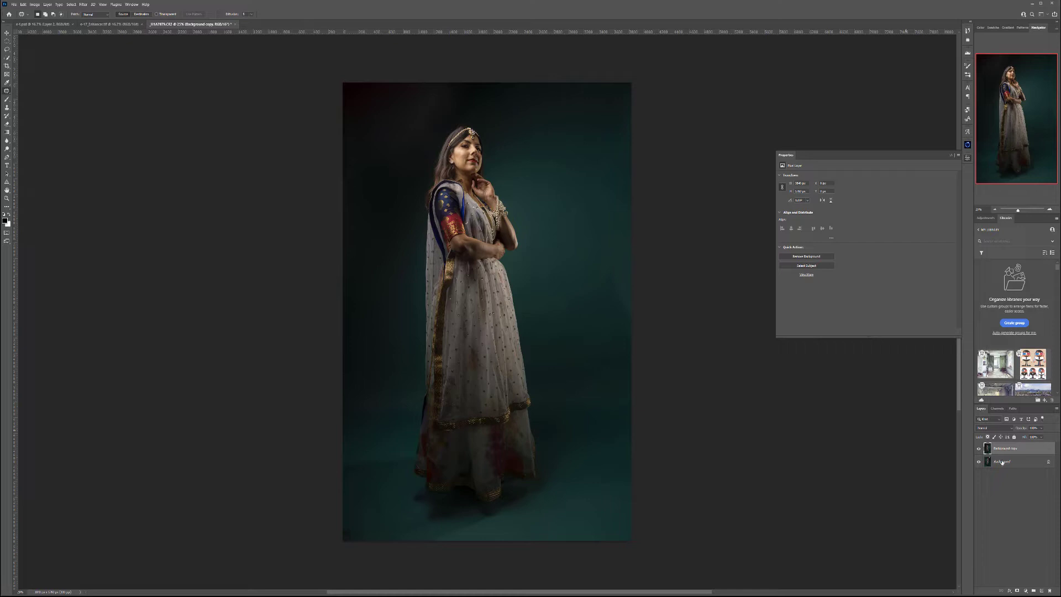
pyautogui.click(978, 448)
pyautogui.click(979, 448)
pyautogui.click(979, 448)
pyautogui.click(979, 448)
# Add a new empty layer above Background copy and tag it violet
pyautogui.click(1041, 591)
pyautogui.doubleClick(999, 449)
pyautogui.write('r')
pyautogui.press('Return')
pyautogui.rightClick(1031, 446)
pyautogui.click(1050, 415)
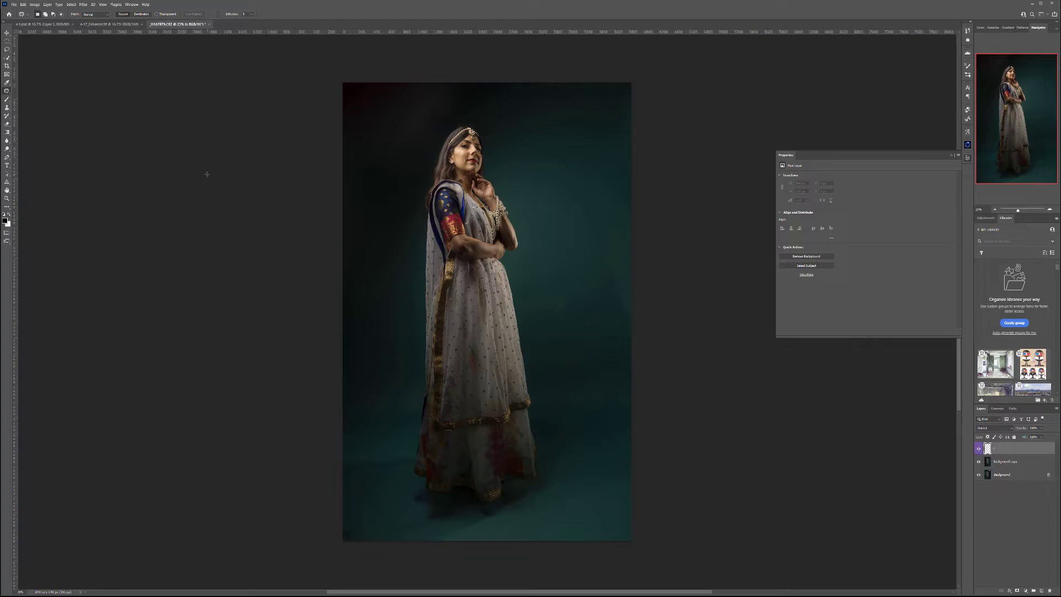
# With a smaller Spot Healing Brush, heal the chin blemish and small cheek and jaw spots
pyautogui.rightClick(6, 91)
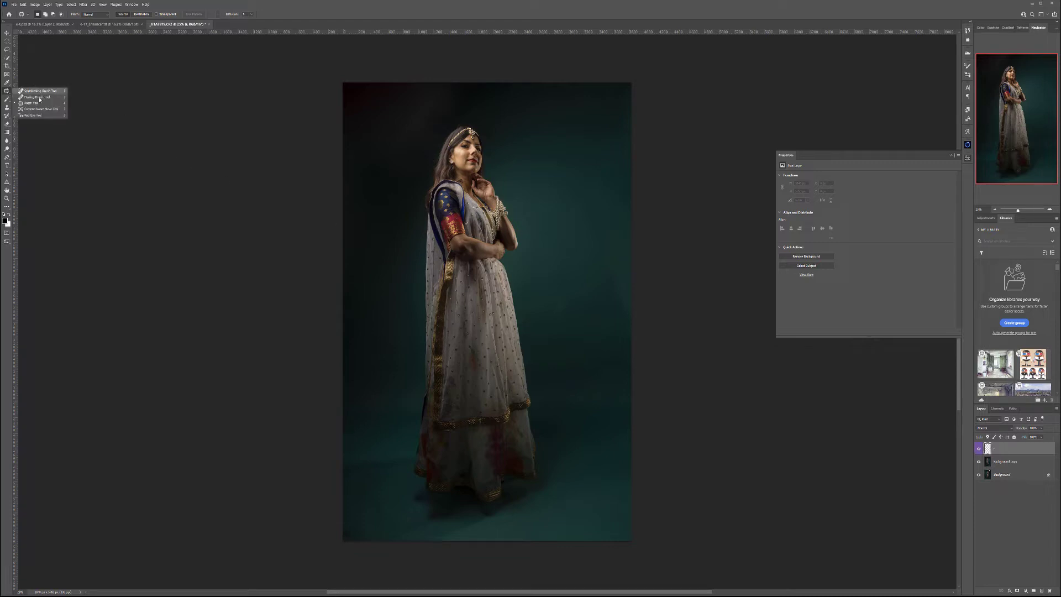
pyautogui.click(35, 100)
pyautogui.scroll(10, 476, 123)
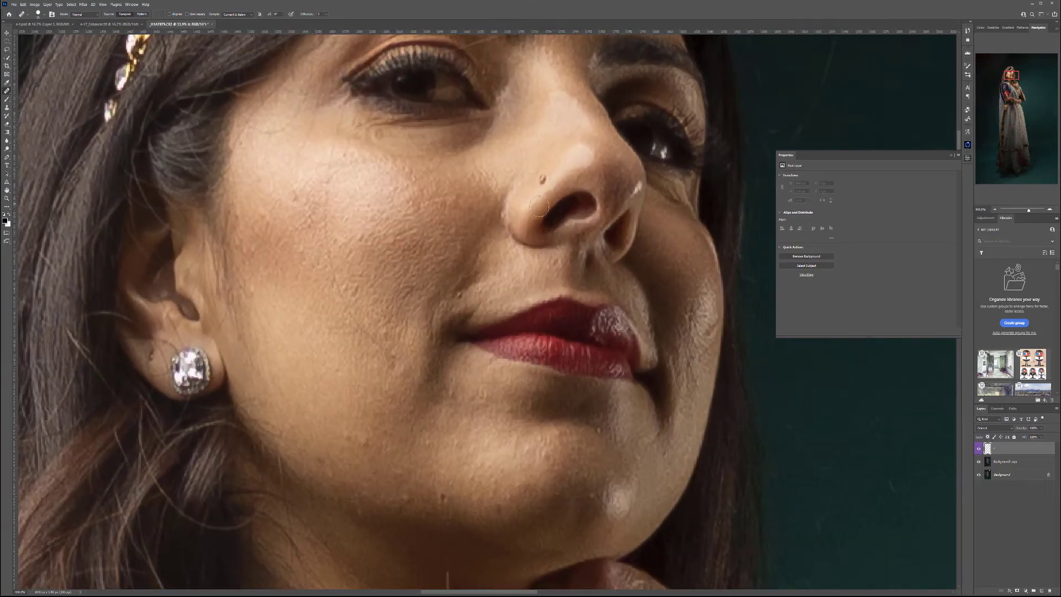
pyautogui.moveTo(542, 210); pyautogui.dragTo(555, 254)
pyautogui.press('[')
pyautogui.press('[')
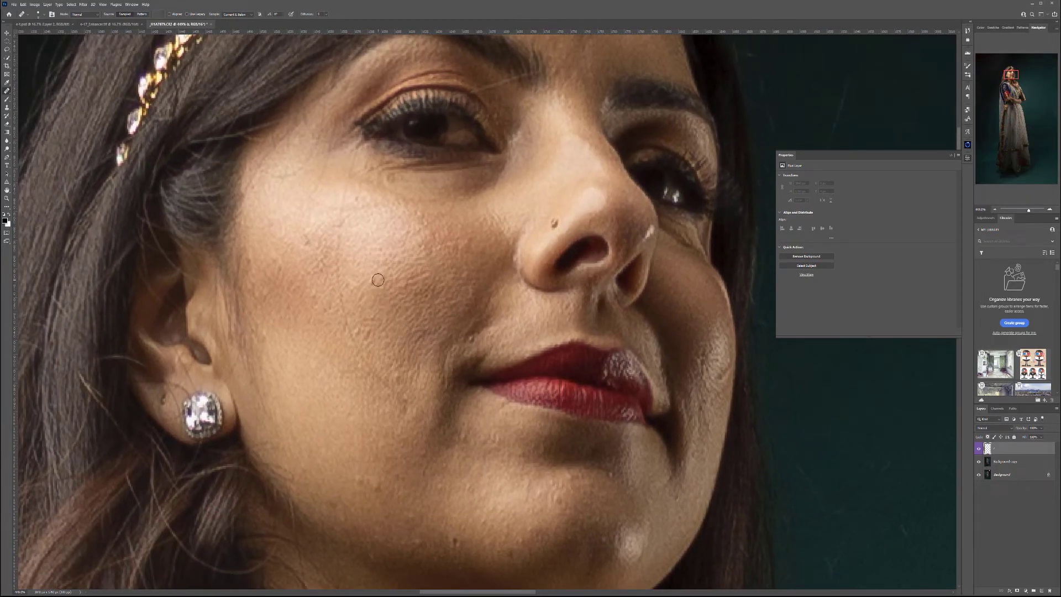
pyautogui.moveTo(454, 417); pyautogui.dragTo(442, 312)
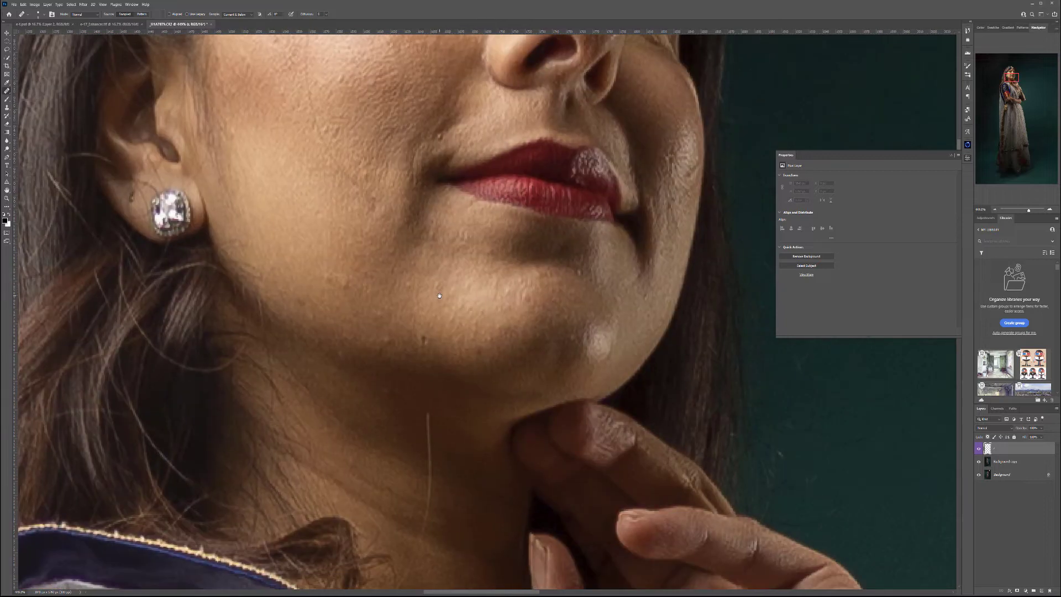
pyautogui.click(420, 340)
pyautogui.click(325, 273)
pyautogui.click(344, 285)
pyautogui.click(346, 309)
pyautogui.click(320, 316)
pyautogui.click(303, 305)
pyautogui.click(325, 302)
# Heal remaining skin spots, the bumpy chin highlight, cheek spots and the forehead mark
pyautogui.click(370, 197)
pyautogui.click(448, 130)
pyautogui.keyDown('alt'); pyautogui.click(525, 321); pyautogui.keyUp('alt')
pyautogui.moveTo(520, 295); pyautogui.dragTo(530, 300)
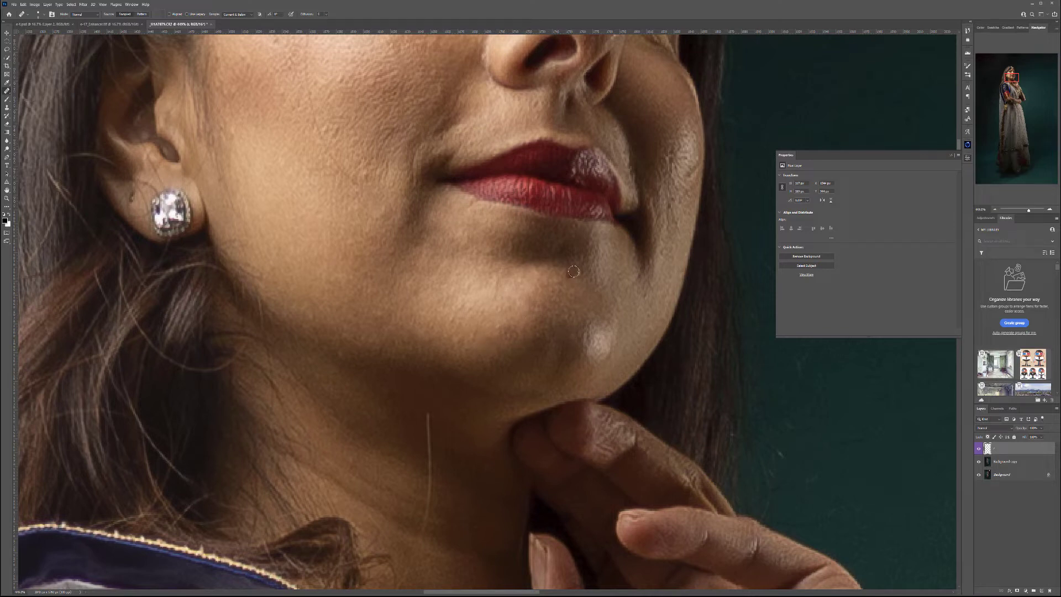
pyautogui.moveTo(582, 276); pyautogui.dragTo(583, 423)
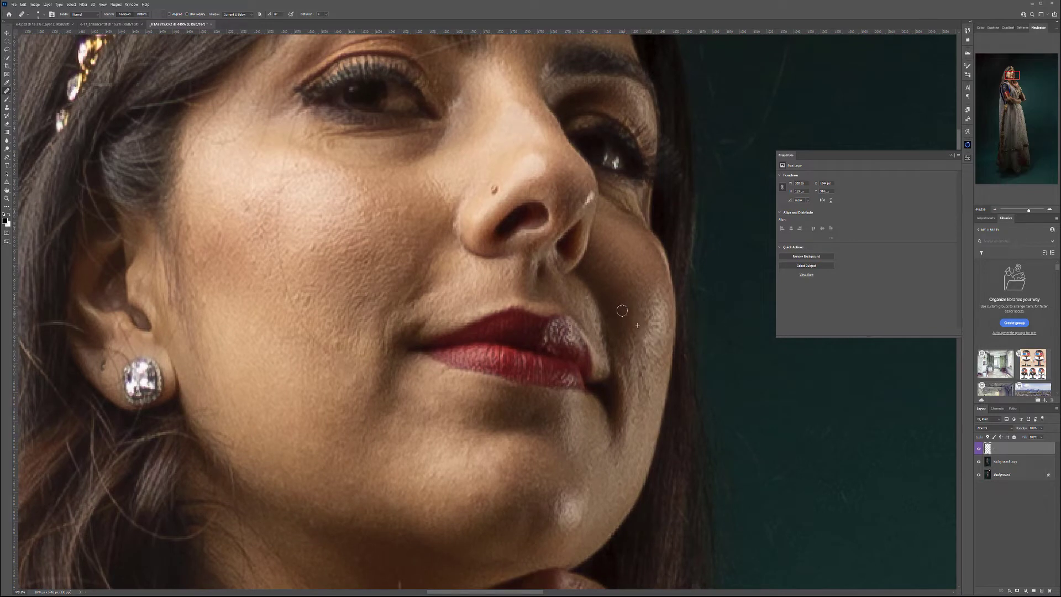
pyautogui.moveTo(627, 316); pyautogui.dragTo(687, 453)
pyautogui.keyDown('alt'); pyautogui.click(292, 347); pyautogui.keyUp('alt')
pyautogui.click(310, 343)
pyautogui.moveTo(551, 185)
pyautogui.mouseDown()
pyautogui.moveTo(515, 328)
pyautogui.moveTo(535, 230)
pyautogui.mouseUp()
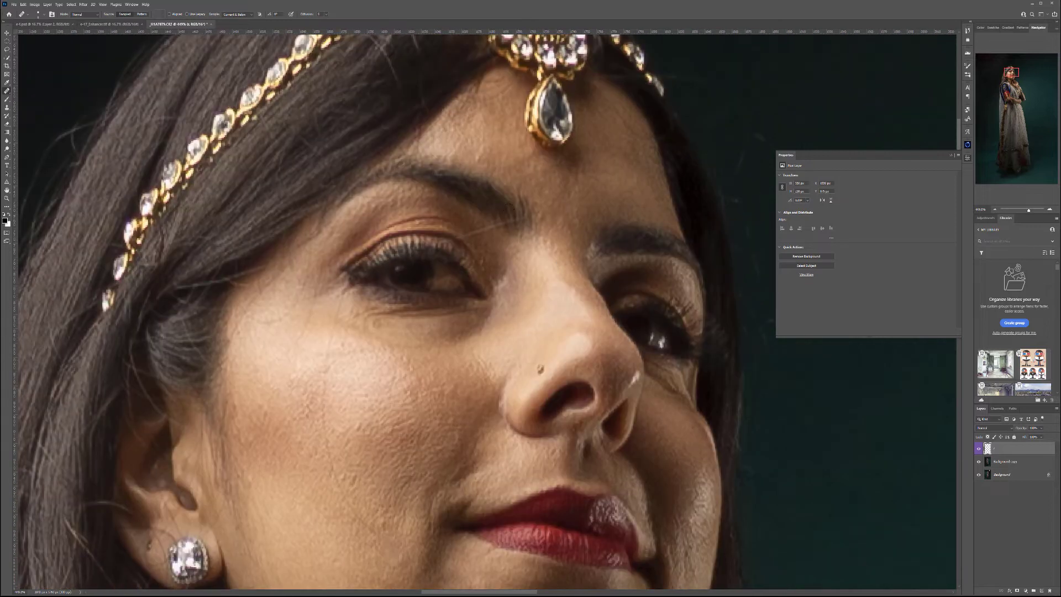
pyautogui.keyDown('alt'); pyautogui.click(482, 165); pyautogui.keyUp('alt')
pyautogui.moveTo(477, 160); pyautogui.dragTo(479, 149)
# Inspect the hand, bracelet, sleeves, skirt and hem, then return to the face
pyautogui.scroll(-5, 502, 393)
pyautogui.moveTo(495, 483); pyautogui.dragTo(471, 162)
pyautogui.moveTo(560, 413); pyautogui.dragTo(315, 200)
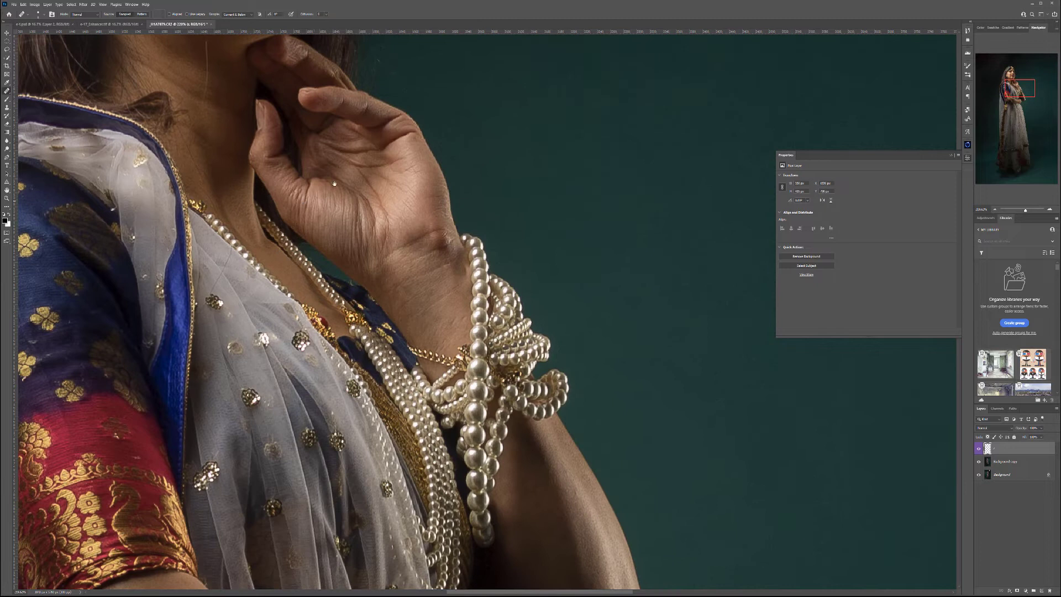
pyautogui.moveTo(518, 465); pyautogui.dragTo(521, 223)
pyautogui.moveTo(519, 427)
pyautogui.mouseDown()
pyautogui.moveTo(611, 362)
pyautogui.moveTo(651, 351)
pyautogui.mouseUp()
pyautogui.moveTo(324, 364); pyautogui.dragTo(482, 348)
pyautogui.moveTo(497, 420); pyautogui.dragTo(504, 353)
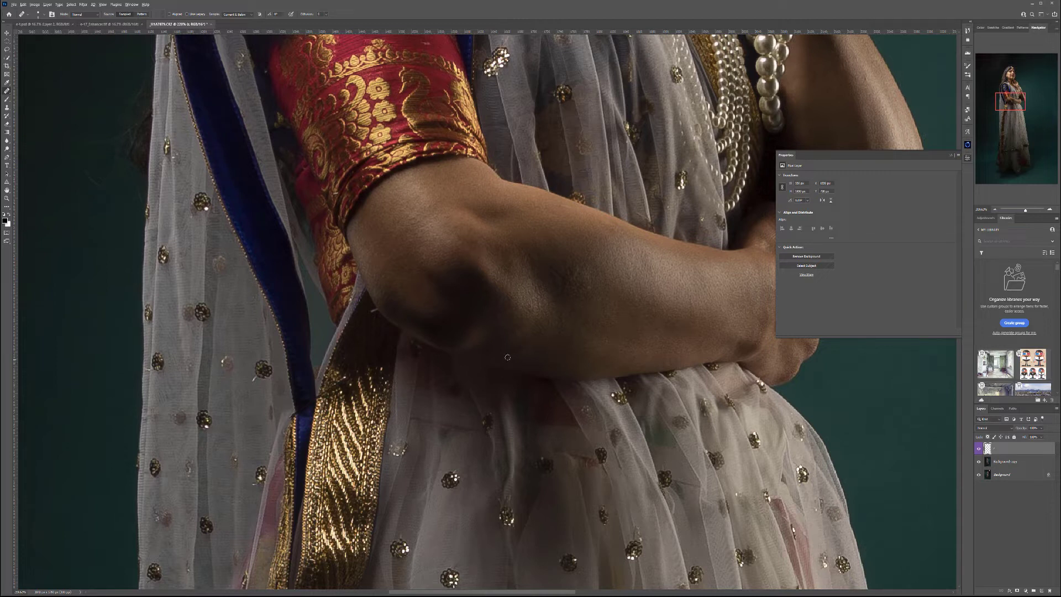
pyautogui.moveTo(530, 292); pyautogui.dragTo(566, 120)
pyautogui.moveTo(463, 393); pyautogui.dragTo(549, 422)
pyautogui.scroll(-3, 548, 415)
pyautogui.scroll(-1, 549, 415)
pyautogui.moveTo(569, 370); pyautogui.dragTo(395, 55)
pyautogui.moveTo(363, 469); pyautogui.dragTo(417, 172)
pyautogui.moveTo(428, 299)
pyautogui.mouseDown()
pyautogui.moveTo(510, 209)
pyautogui.moveTo(511, 154)
pyautogui.mouseUp()
pyautogui.moveTo(635, 468); pyautogui.dragTo(545, 478)
pyautogui.moveTo(464, 138); pyautogui.dragTo(458, 309)
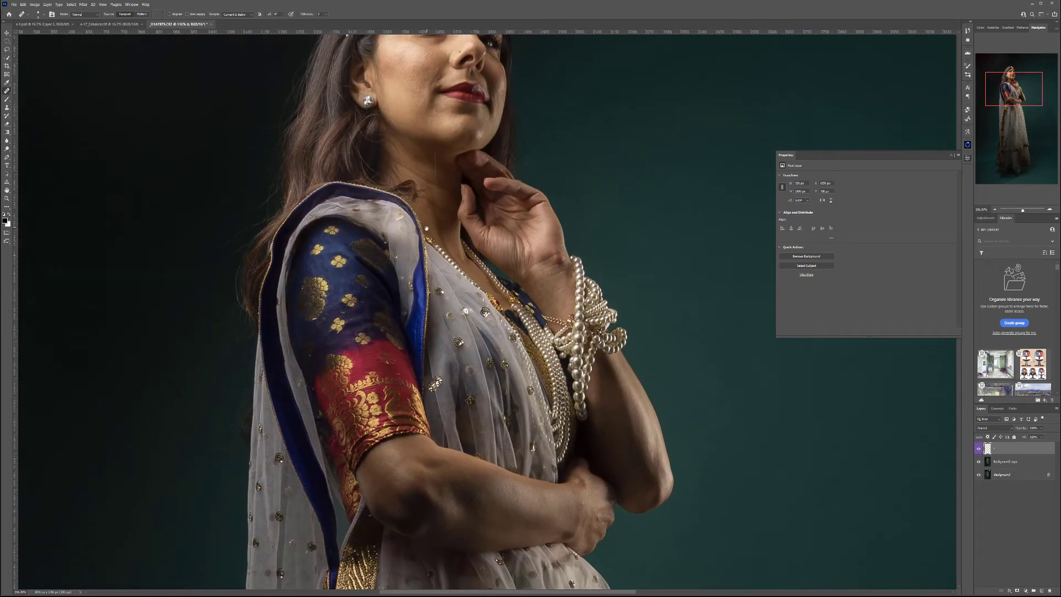
pyautogui.moveTo(455, 166); pyautogui.dragTo(455, 348)
pyautogui.moveTo(439, 286); pyautogui.dragTo(441, 282)
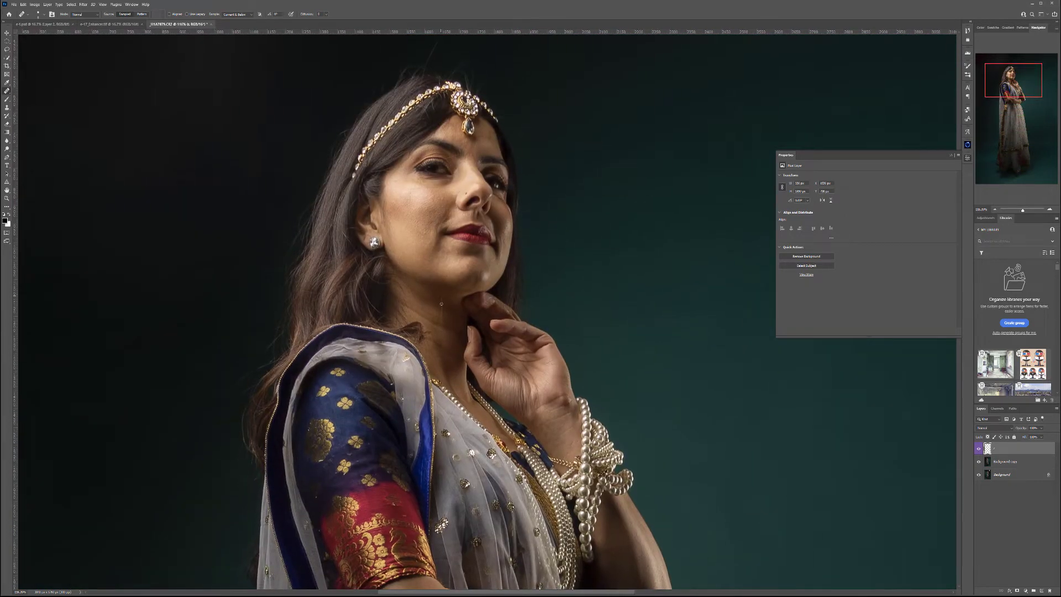
pyautogui.scroll(5, 446, 326)
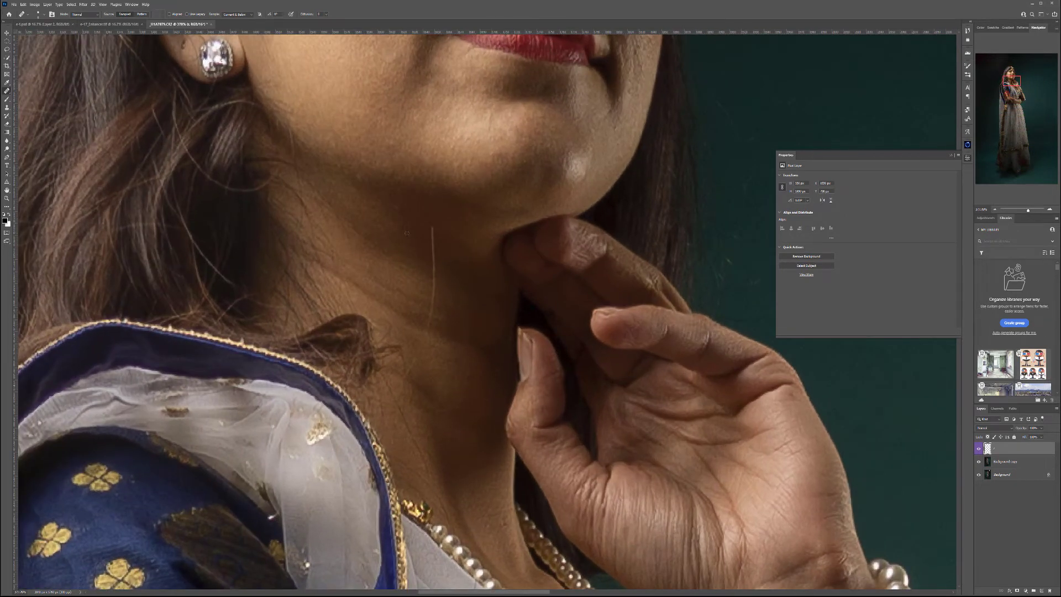
pyautogui.scroll(2, 407, 233)
# Remove the stray hair across the neck, then frame the full-length portrait
pyautogui.moveTo(432, 245); pyautogui.dragTo(431, 339)
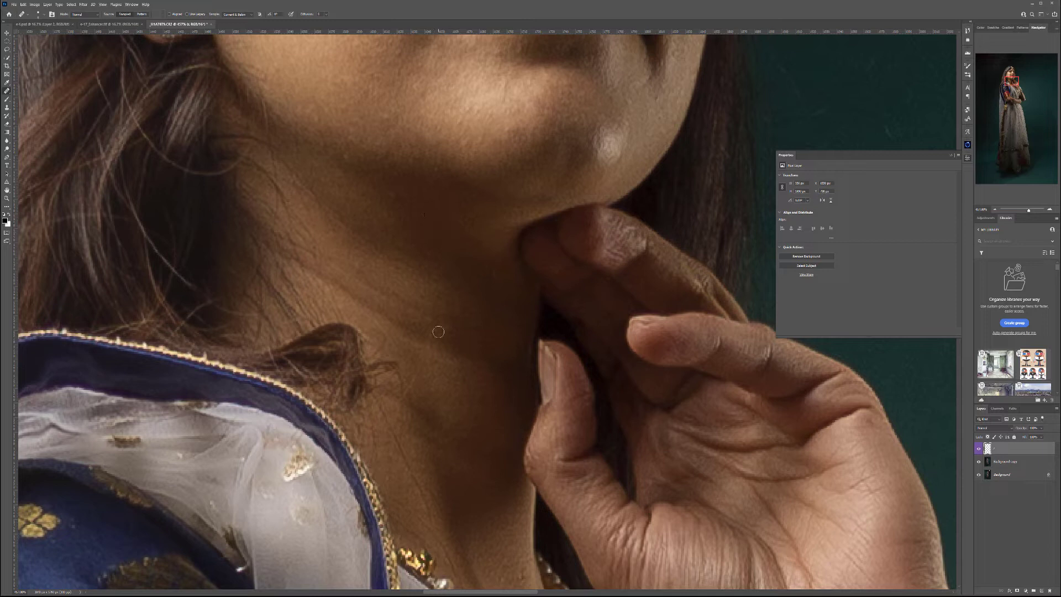
pyautogui.scroll(-3, 500, 376)
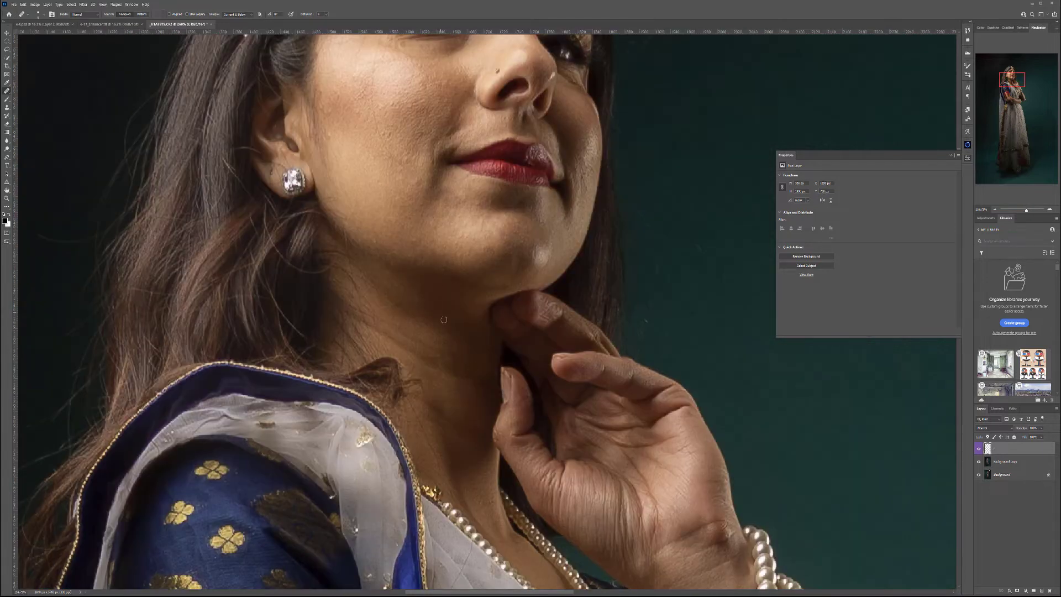
pyautogui.scroll(-5, 518, 344)
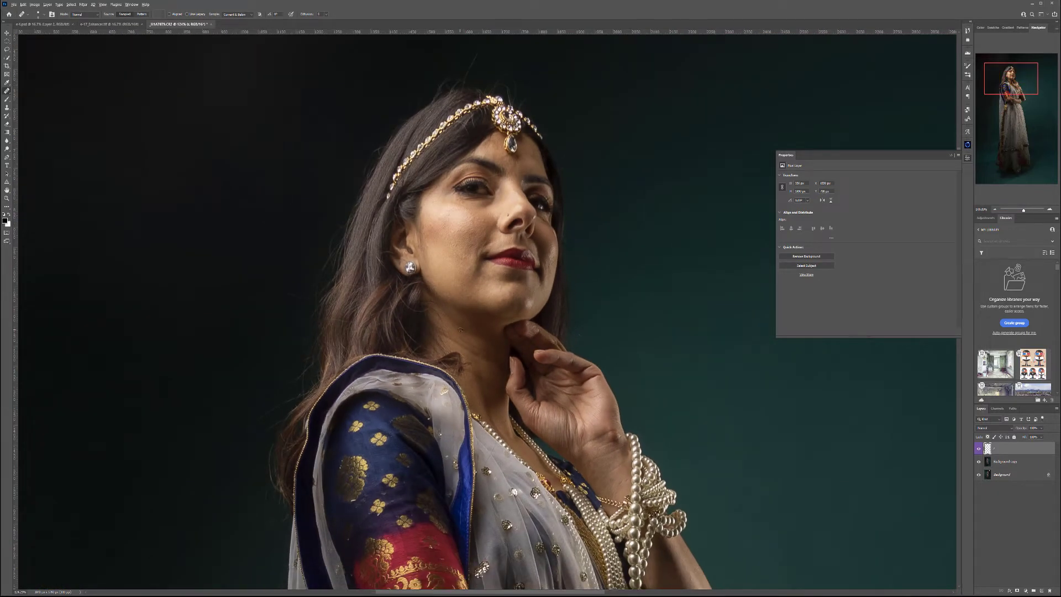
pyautogui.scroll(5, 461, 297)
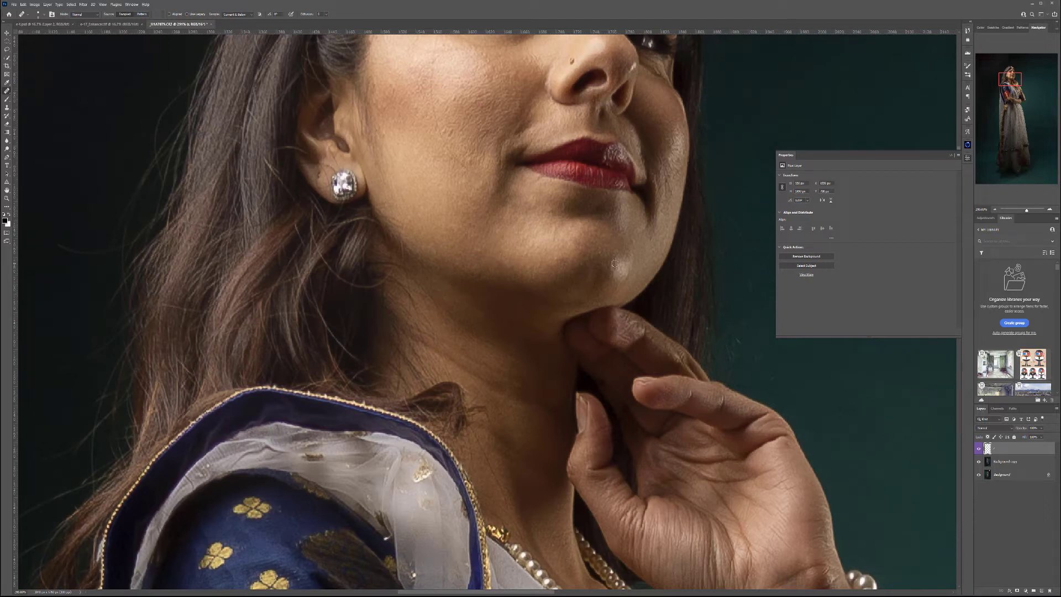
pyautogui.scroll(-6, 611, 273)
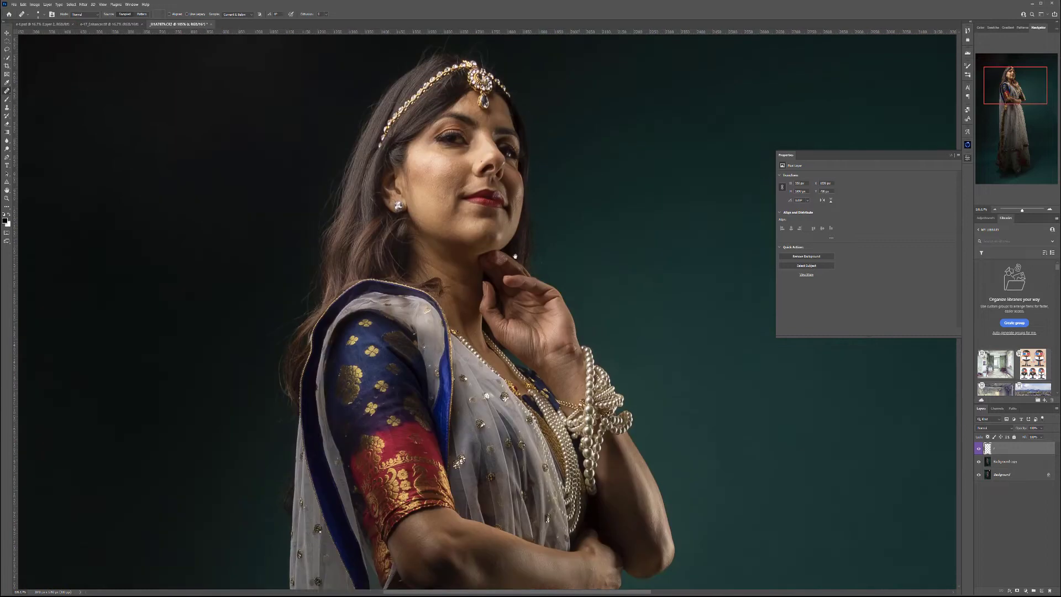
pyautogui.scroll(-6, 515, 256)
pyautogui.moveTo(512, 424); pyautogui.dragTo(533, 306)
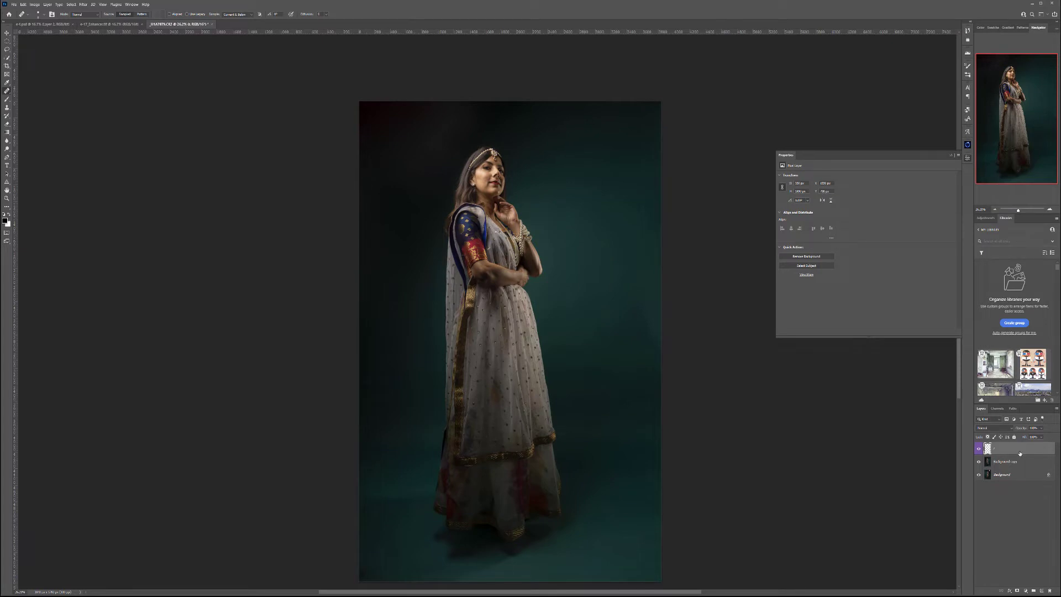
# Stamp all visible layers into a new layer named 'smooth' and tag it blue
pyautogui.hotkey('ctrl', 'shift', 'alt', 'e')
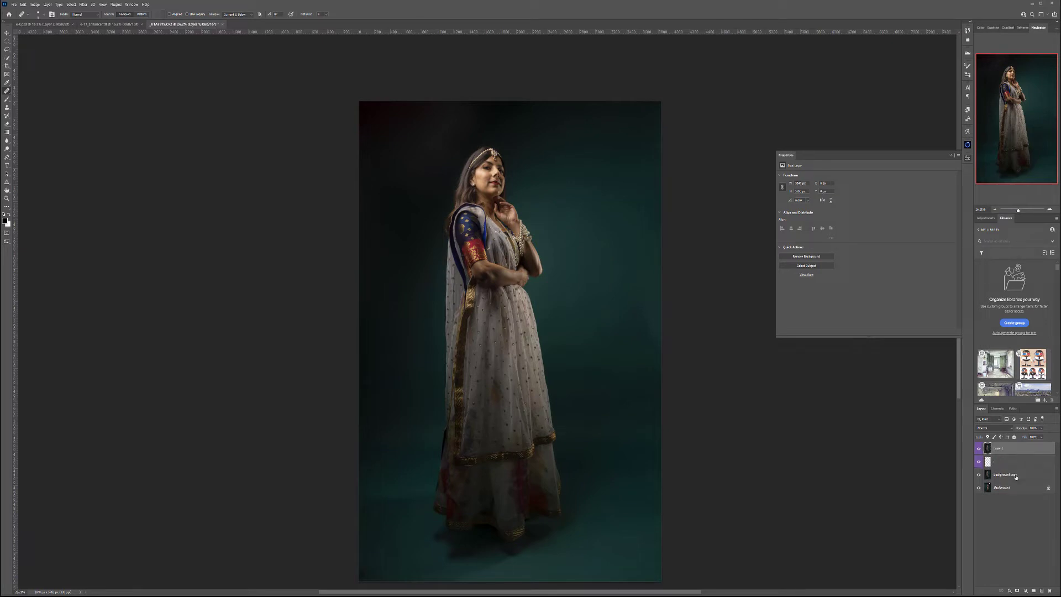
pyautogui.doubleClick(999, 449)
pyautogui.write('smooth')
pyautogui.press('Return')
pyautogui.rightClick(1039, 454)
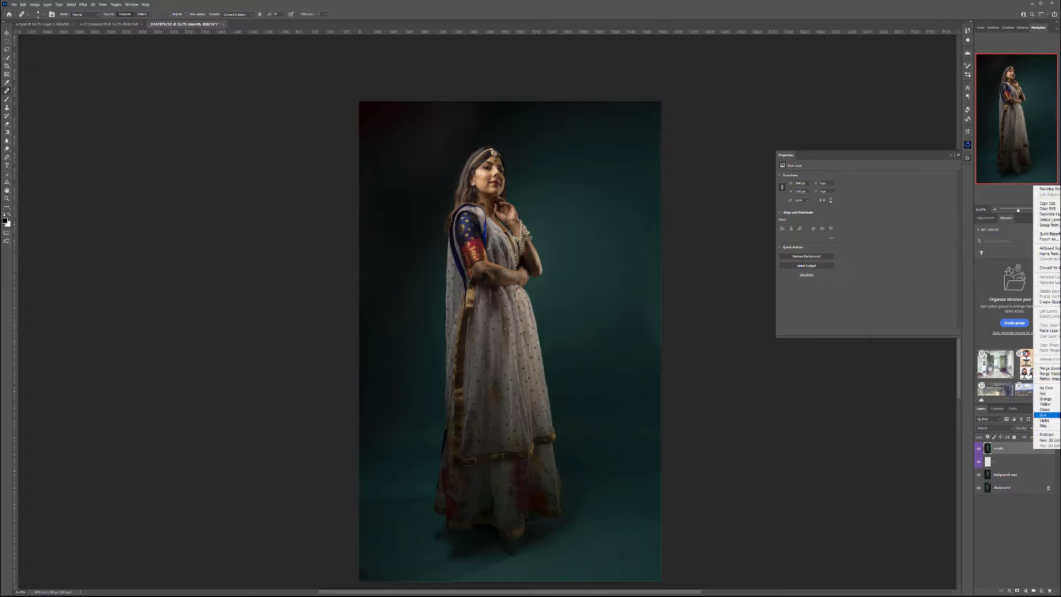
pyautogui.click(1056, 416)
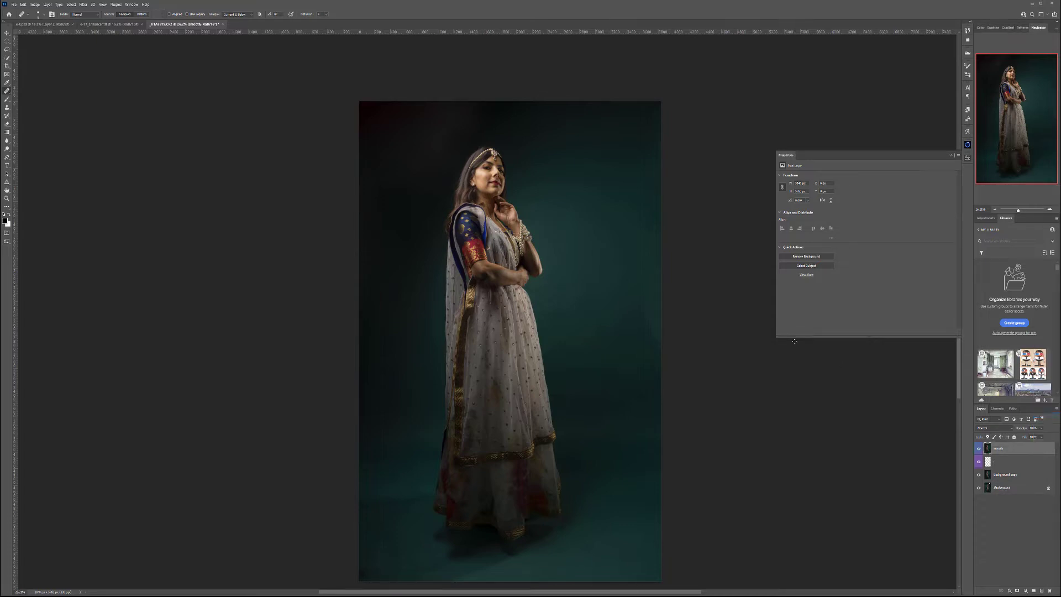
# Apply Noise > Dust & Scratches with radius 15 to the smooth layer
pyautogui.click(84, 4)
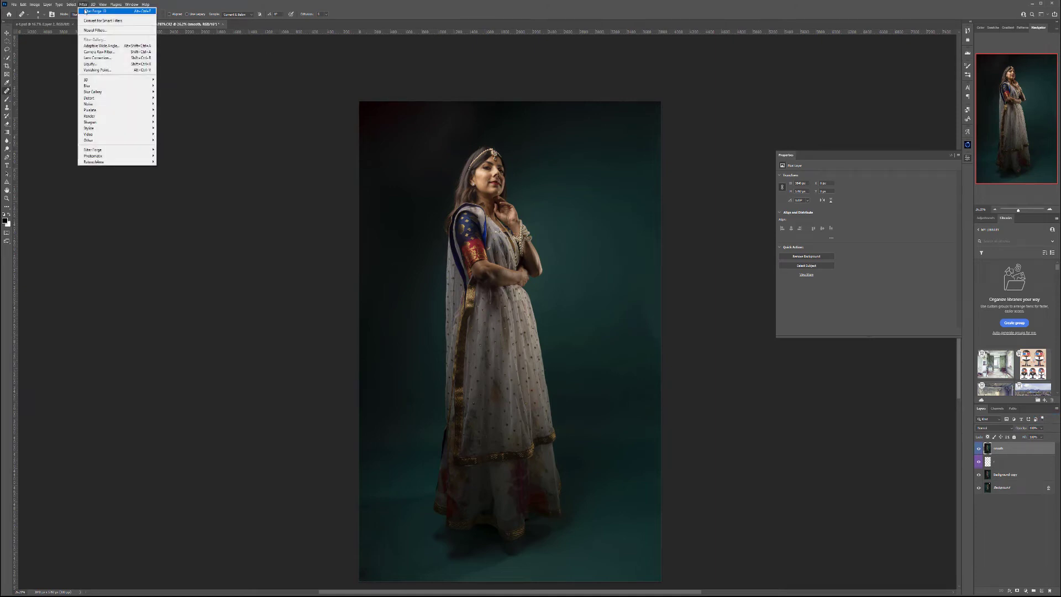
pyautogui.moveTo(121, 104)
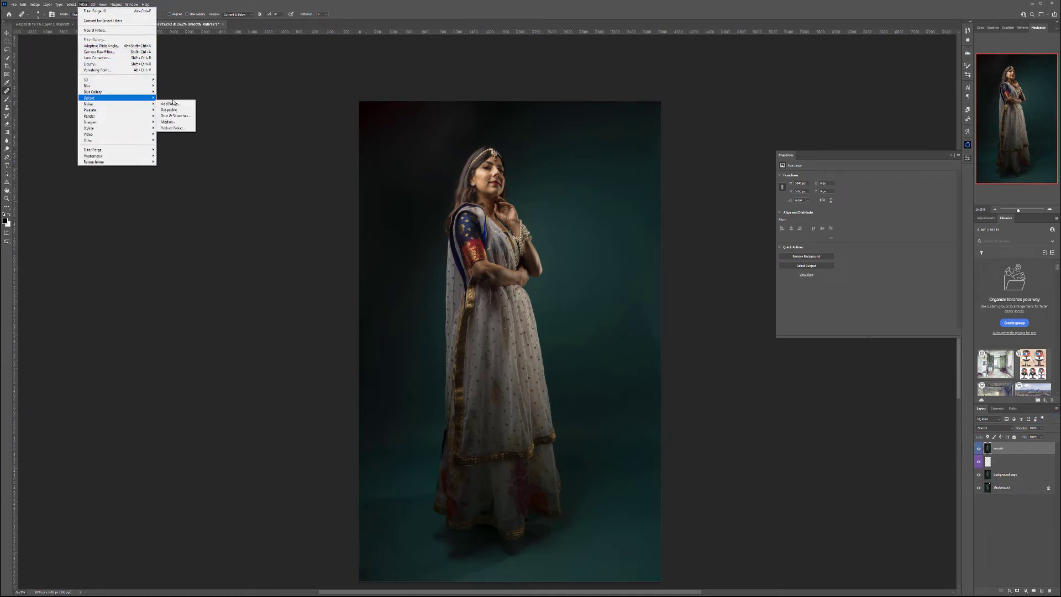
pyautogui.click(175, 116)
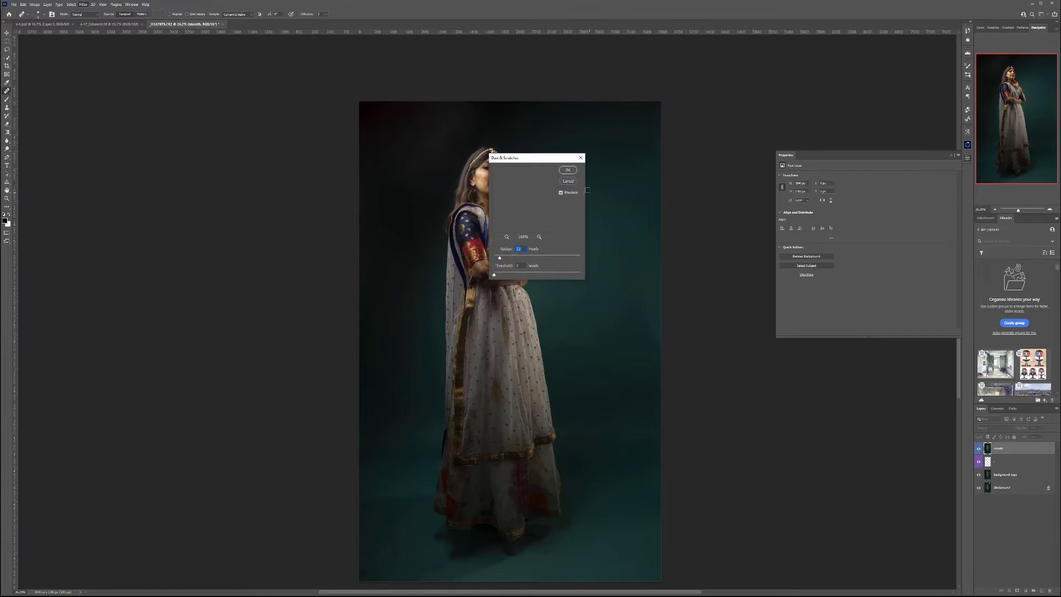
pyautogui.moveTo(533, 159); pyautogui.dragTo(661, 139)
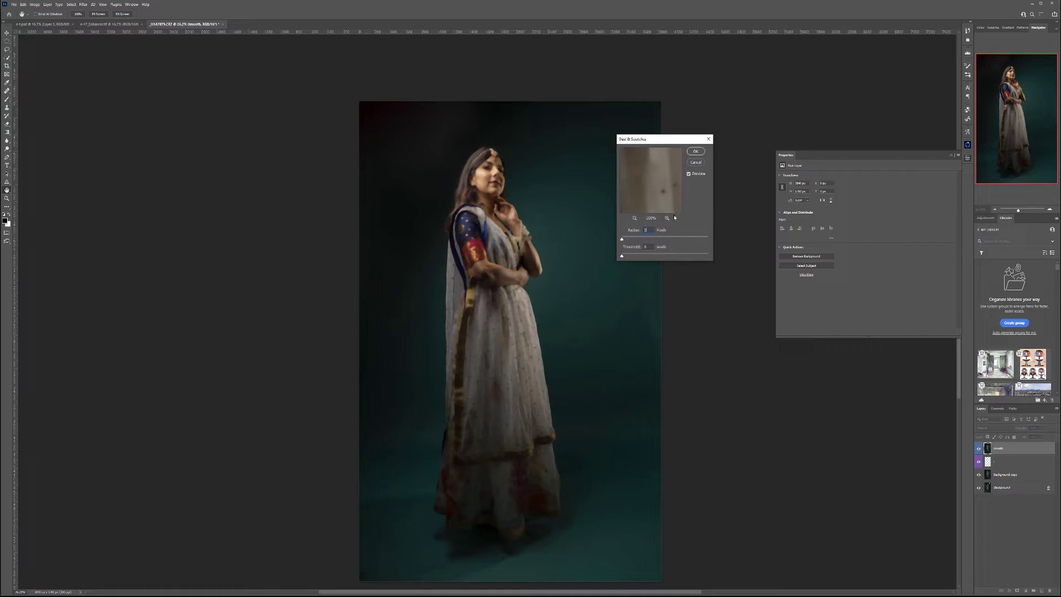
pyautogui.write('5')
pyautogui.click(695, 152)
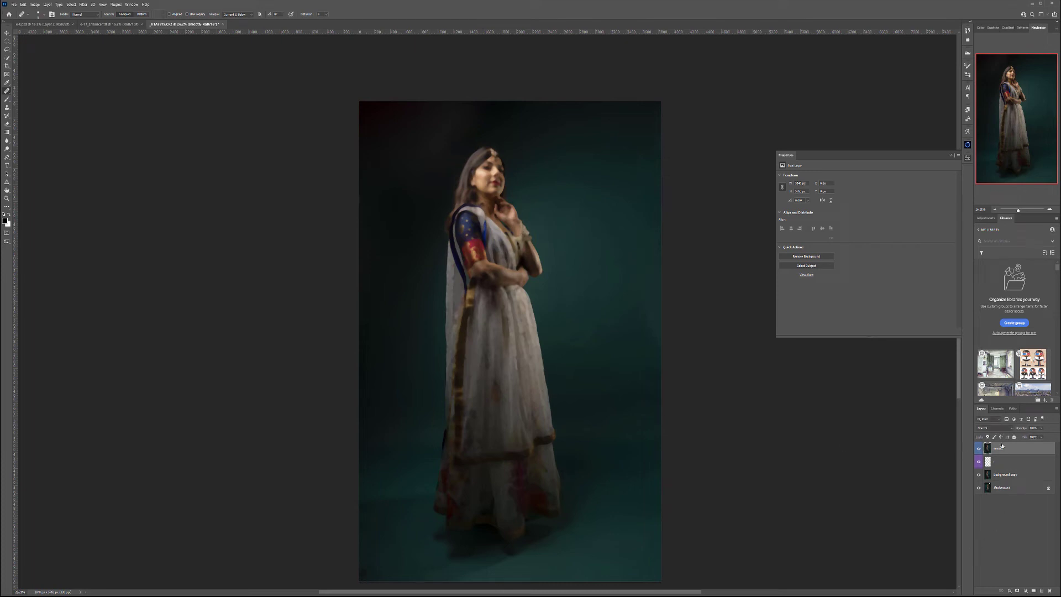
# Give the smooth layer a black mask, paint white over the cheek, and view the mask alone
pyautogui.keyDown('alt'); pyautogui.click(1017, 590); pyautogui.keyUp('alt')
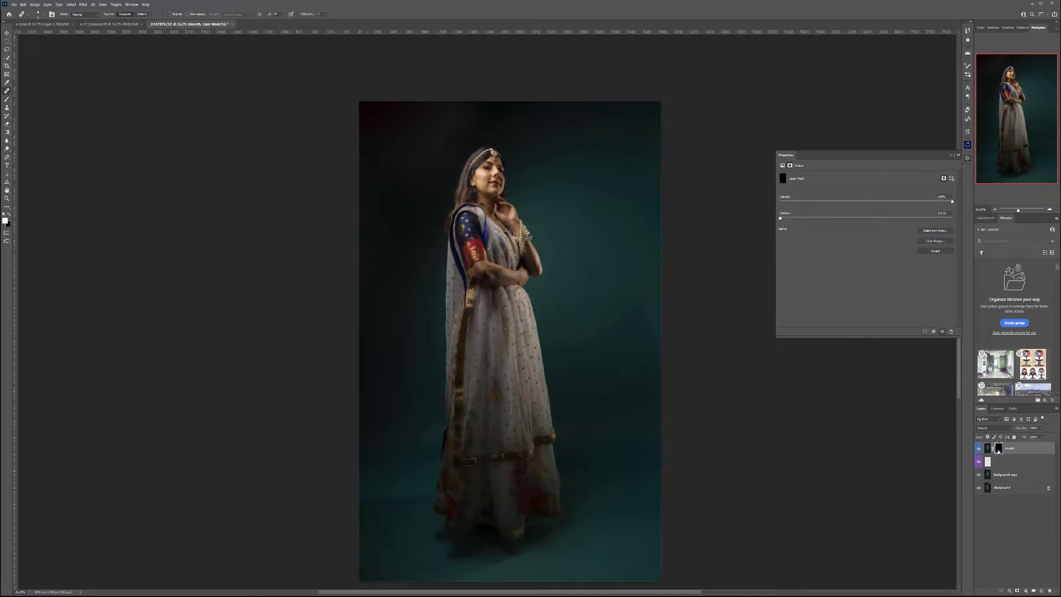
pyautogui.click(6, 99)
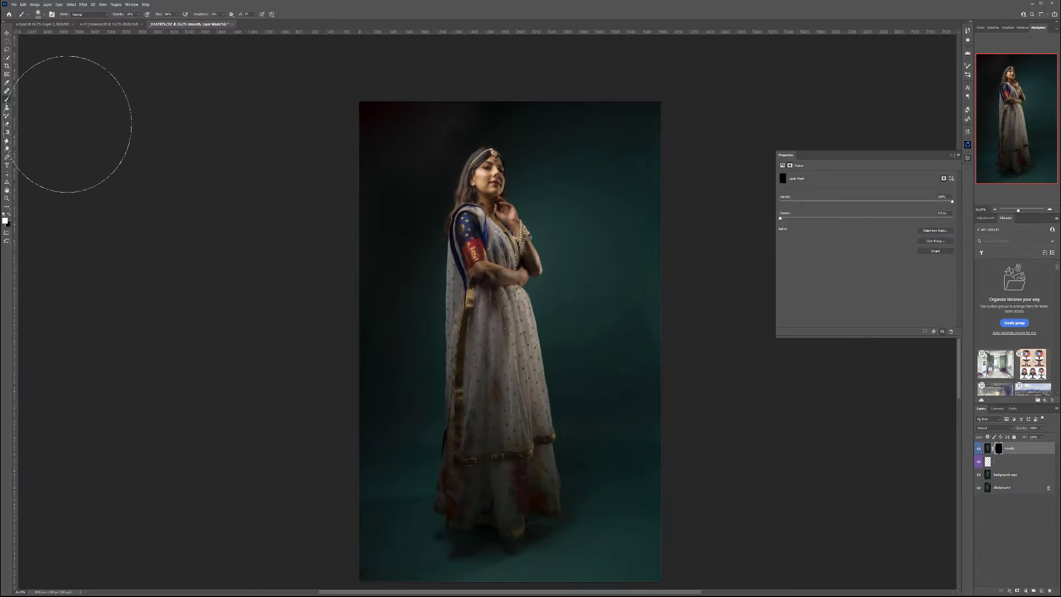
pyautogui.press('[')
pyautogui.press('[')
pyautogui.scroll(3, 492, 146)
pyautogui.scroll(5, 453, 244)
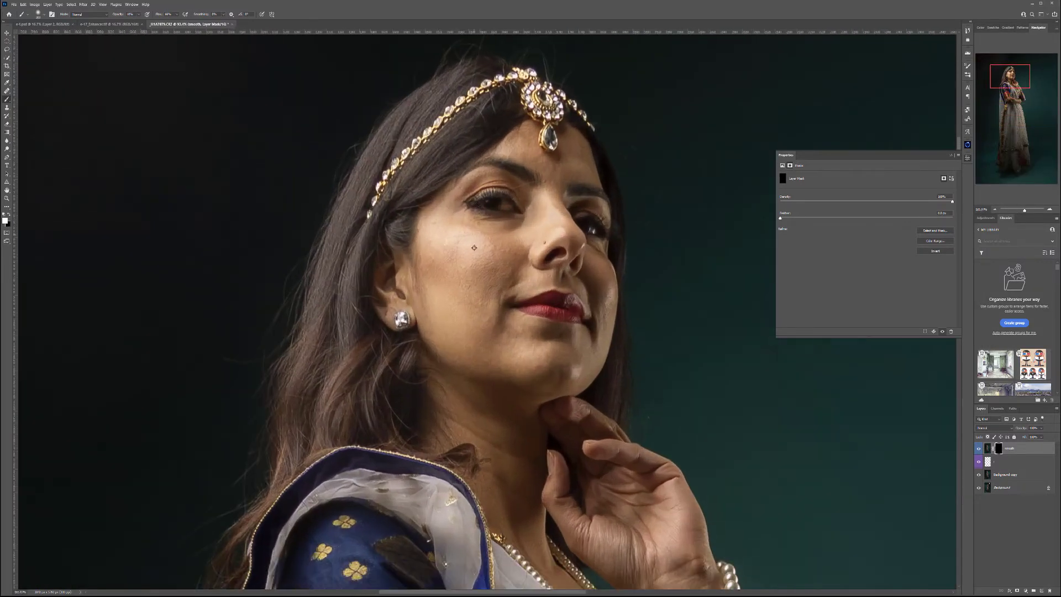
pyautogui.press('[')
pyautogui.press('[')
pyautogui.press('[')
pyautogui.press('[')
pyautogui.press('[')
pyautogui.press('[')
pyautogui.press('[')
pyautogui.press('[')
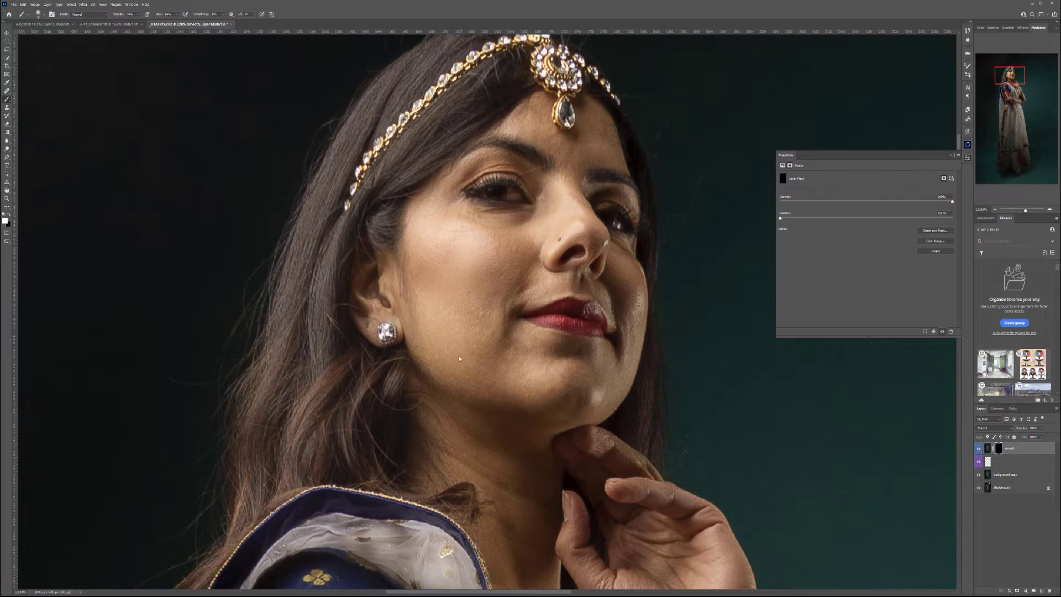
pyautogui.keyDown('alt'); pyautogui.click(999, 446); pyautogui.keyUp('alt')
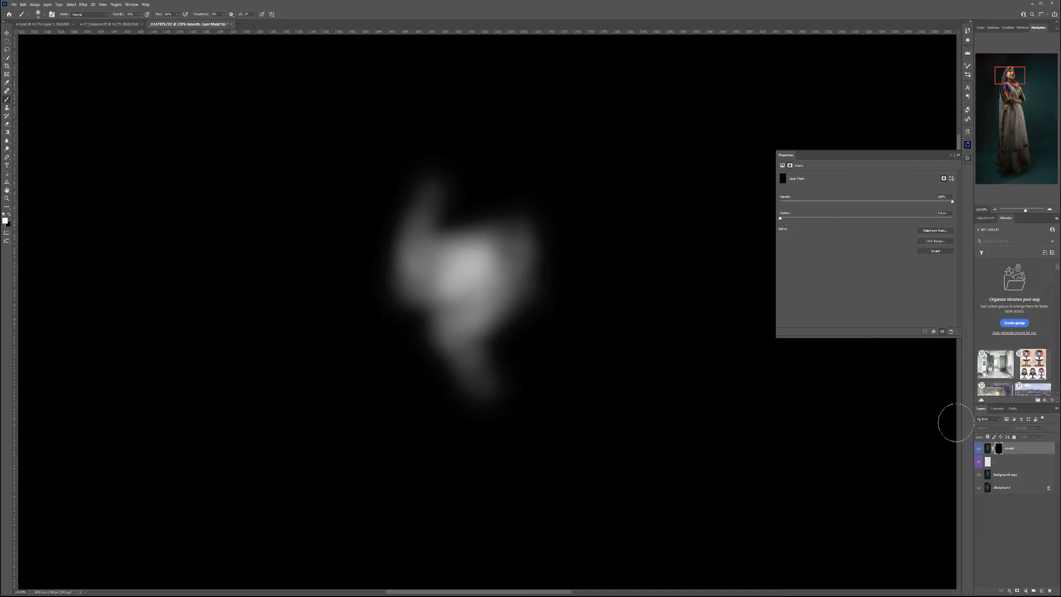
# Return to the photo and examine the chin, neck, wrists, folded arms, elbow and red sleeve
pyautogui.keyDown('alt'); pyautogui.click(999, 447); pyautogui.keyUp('alt')
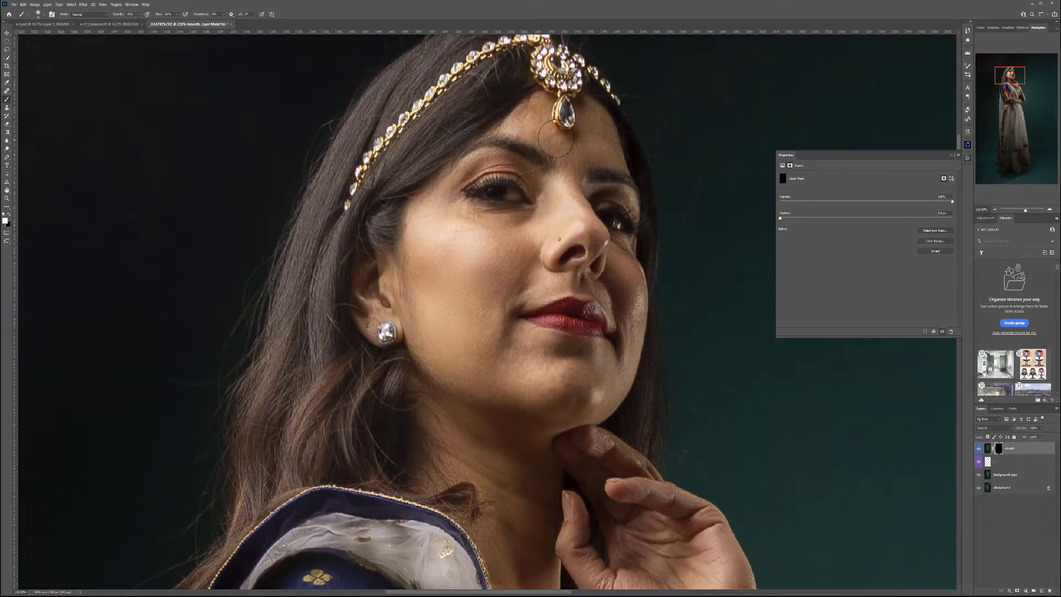
pyautogui.scroll(3, 532, 131)
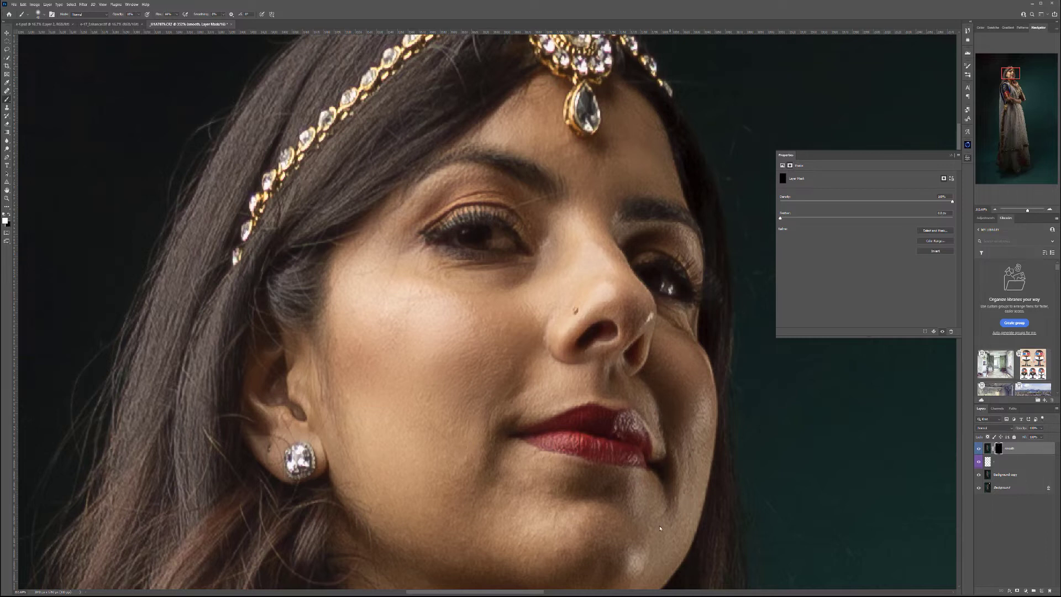
pyautogui.moveTo(660, 528); pyautogui.dragTo(626, 363)
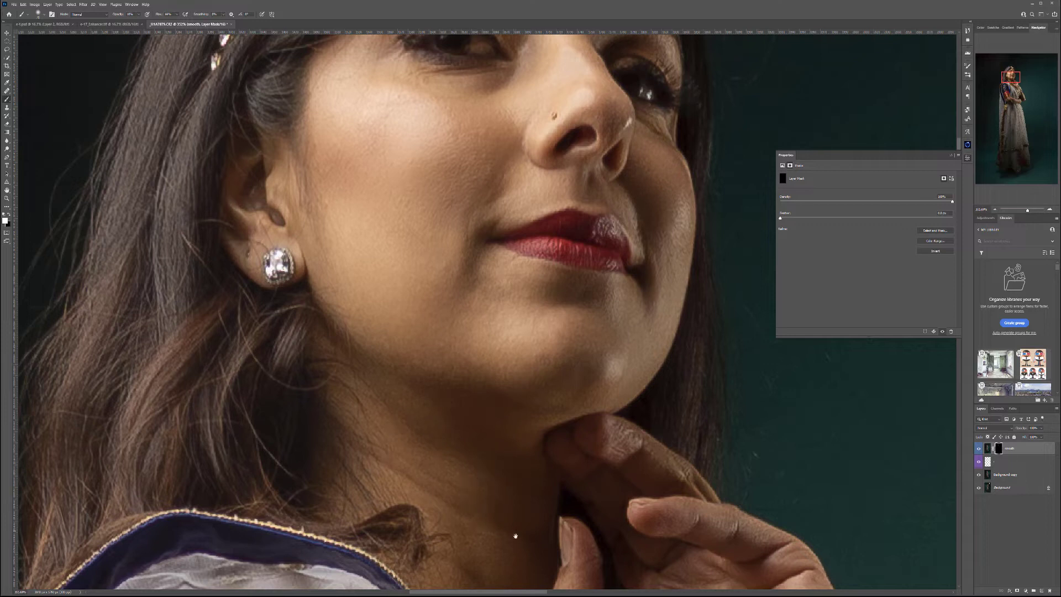
pyautogui.moveTo(515, 536); pyautogui.dragTo(467, 418)
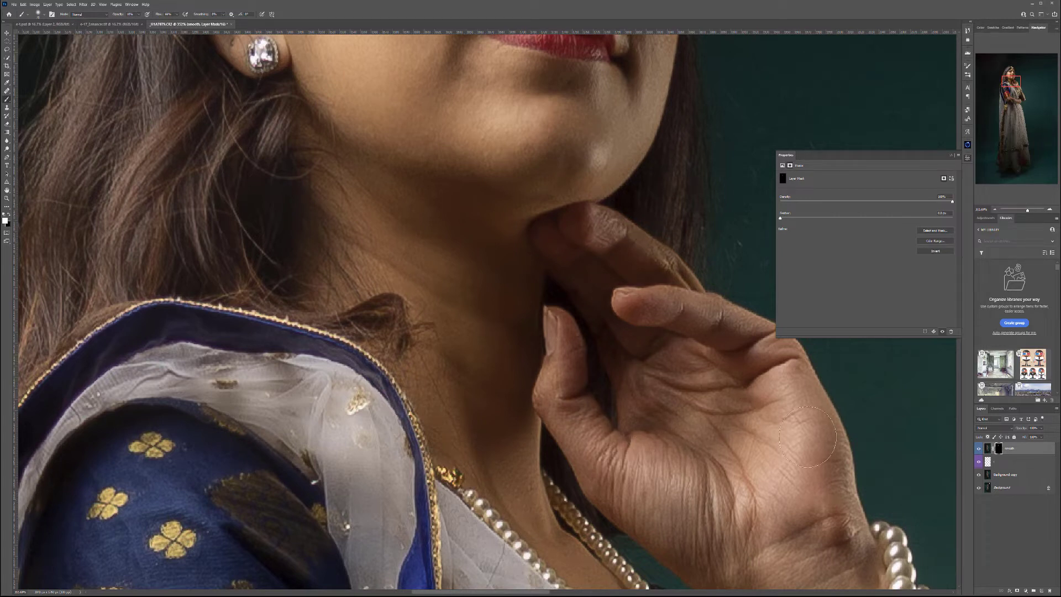
pyautogui.moveTo(778, 429); pyautogui.dragTo(601, 177)
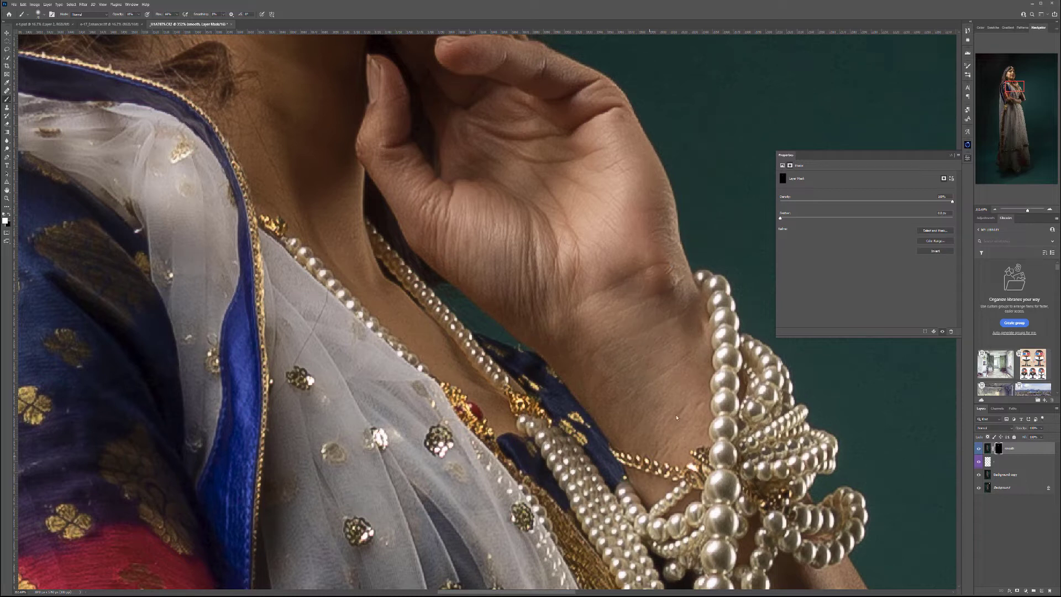
pyautogui.moveTo(713, 564); pyautogui.dragTo(468, 135)
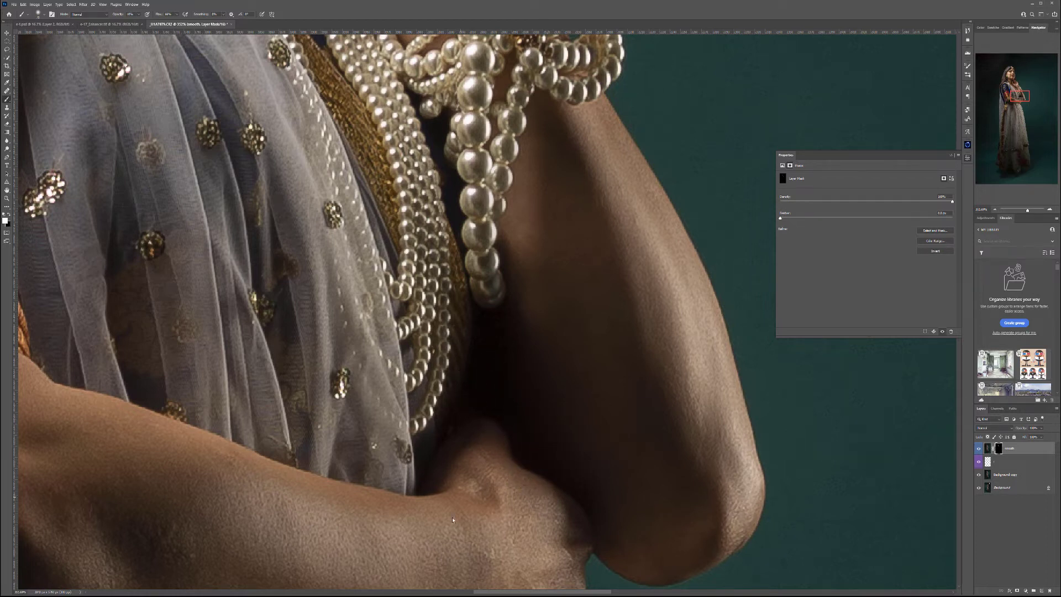
pyautogui.moveTo(556, 516); pyautogui.dragTo(620, 289)
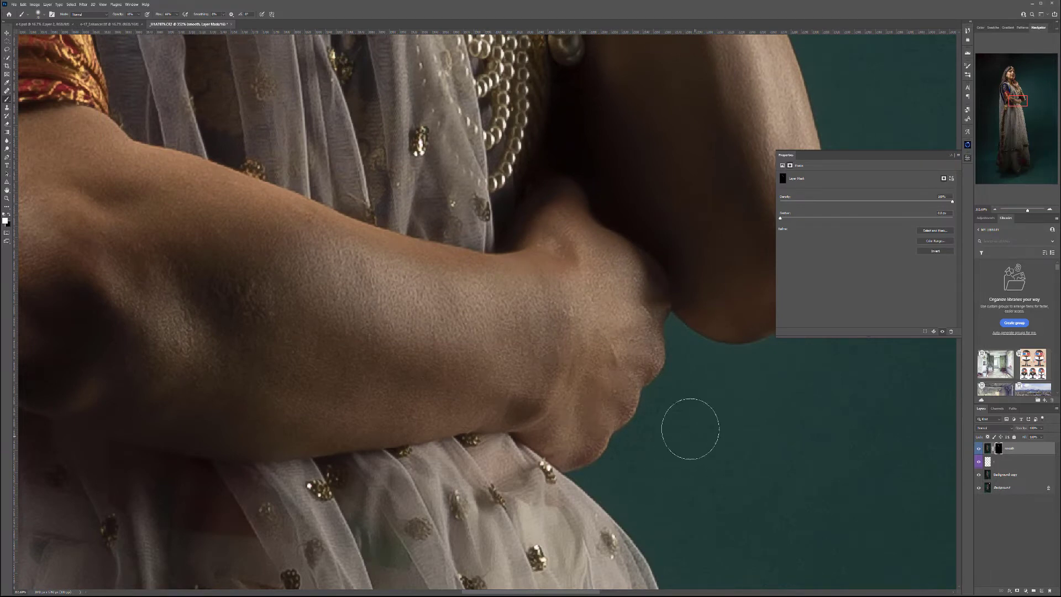
pyautogui.scroll(5, 627, 403)
pyautogui.scroll(-4, 600, 416)
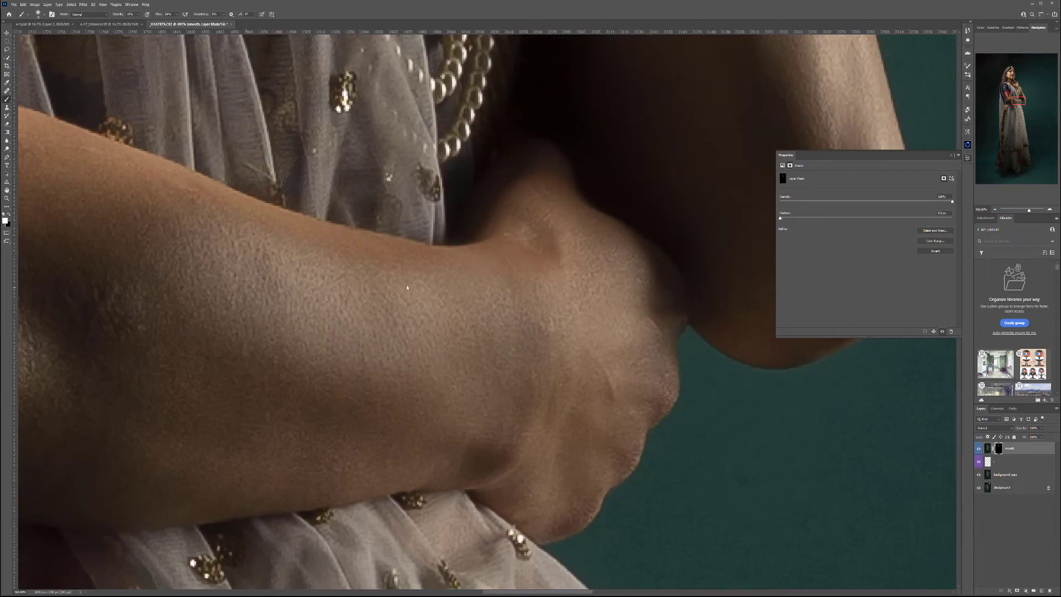
pyautogui.moveTo(398, 400); pyautogui.dragTo(727, 443)
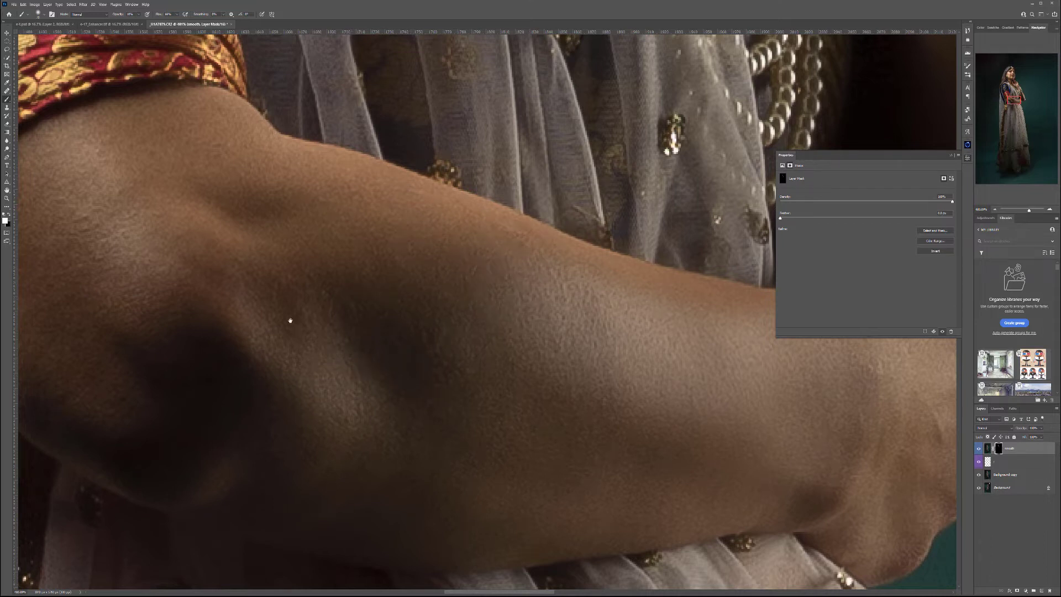
pyautogui.moveTo(290, 320); pyautogui.dragTo(735, 392)
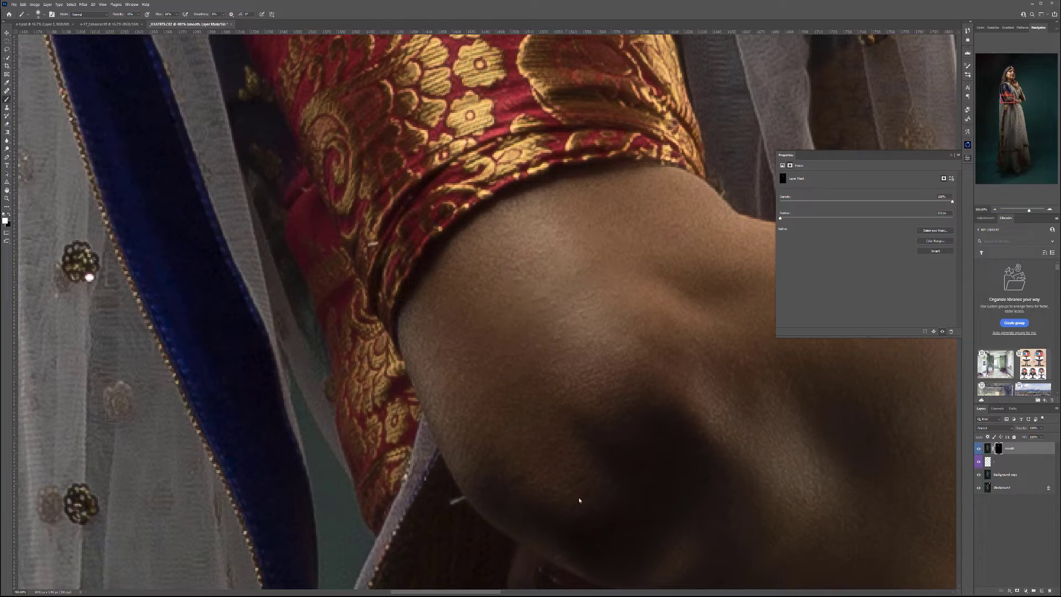
pyautogui.scroll(-5, 723, 474)
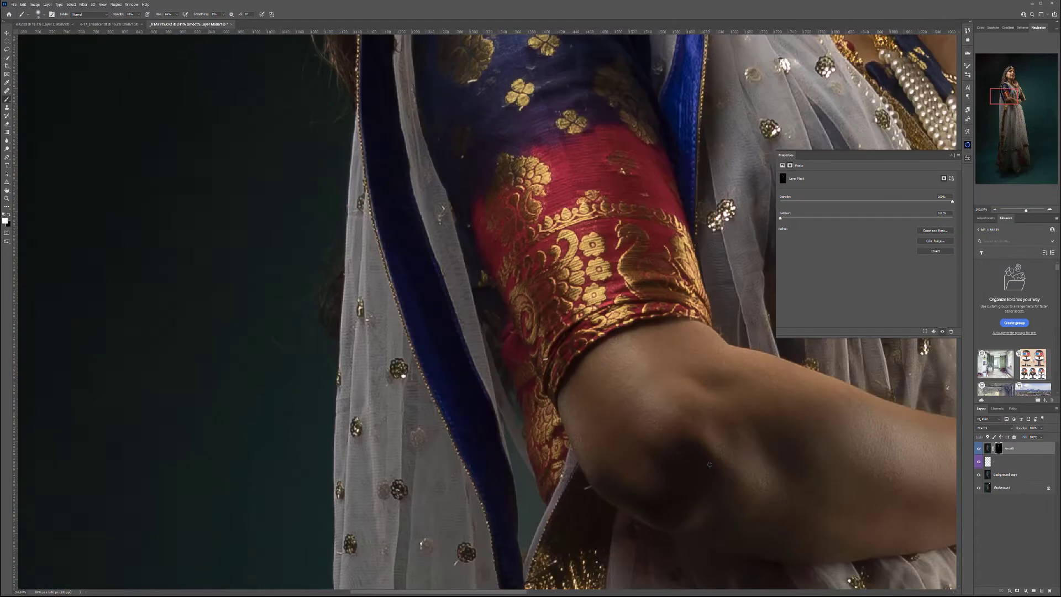
pyautogui.moveTo(736, 486); pyautogui.dragTo(413, 25)
pyautogui.moveTo(414, 339); pyautogui.dragTo(469, 190)
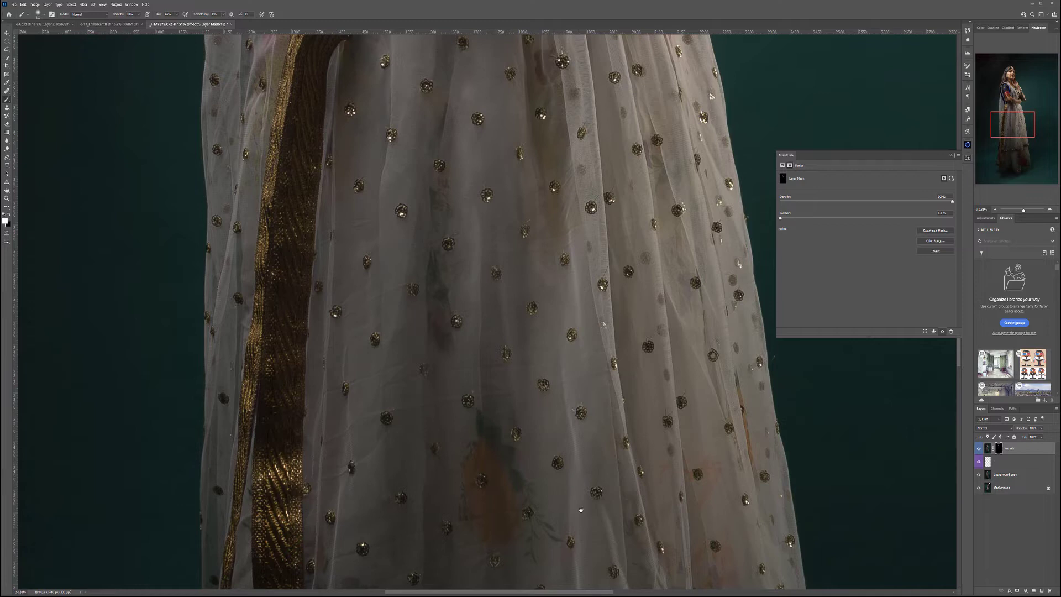
pyautogui.moveTo(580, 509); pyautogui.dragTo(483, 313)
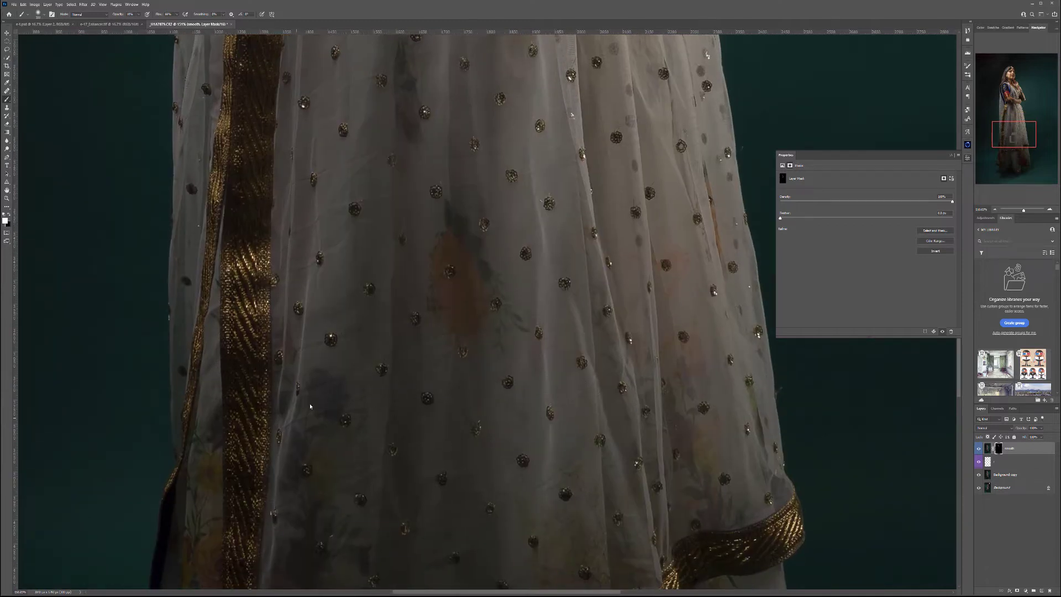
pyautogui.moveTo(400, 469); pyautogui.dragTo(380, 299)
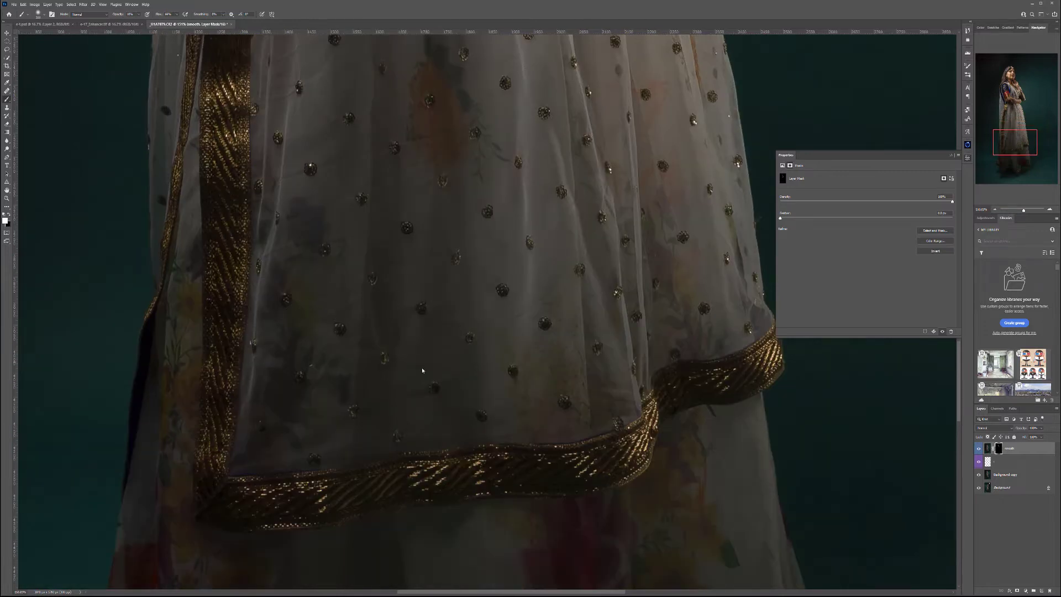
pyautogui.scroll(-3, 605, 340)
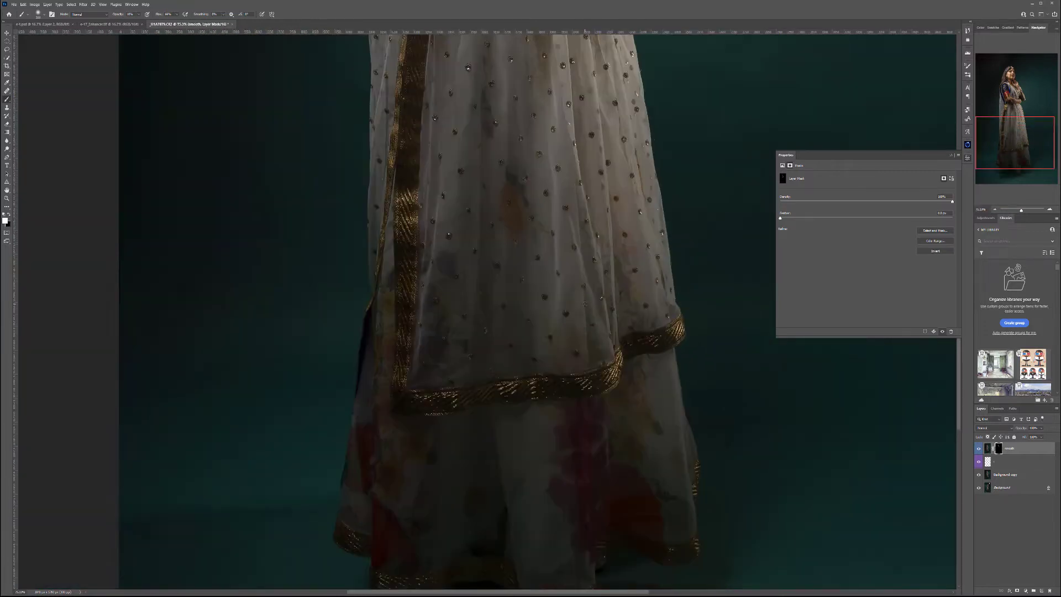
pyautogui.scroll(-4, 585, 304)
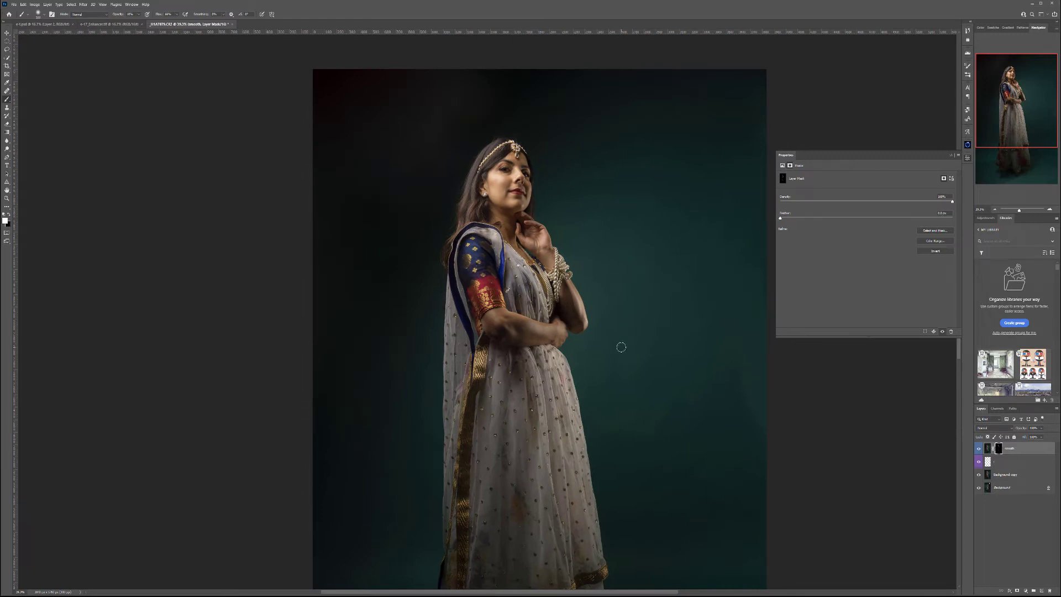
# Stamp all visible layers into a new layer named 'hair'
pyautogui.hotkey('ctrl', 'alt', 'shift', 'e')
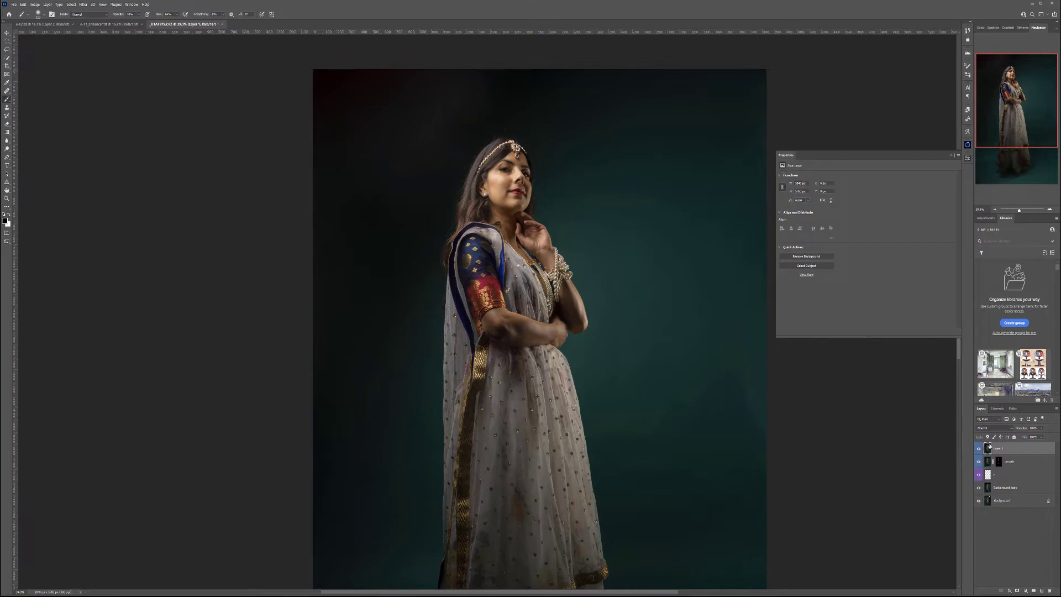
pyautogui.doubleClick(1000, 449)
pyautogui.write('hair')
pyautogui.press('Return')
# Apply Stylize > Oil Paint with adjusted bristle detail and Lighting turned off
pyautogui.click(82, 5)
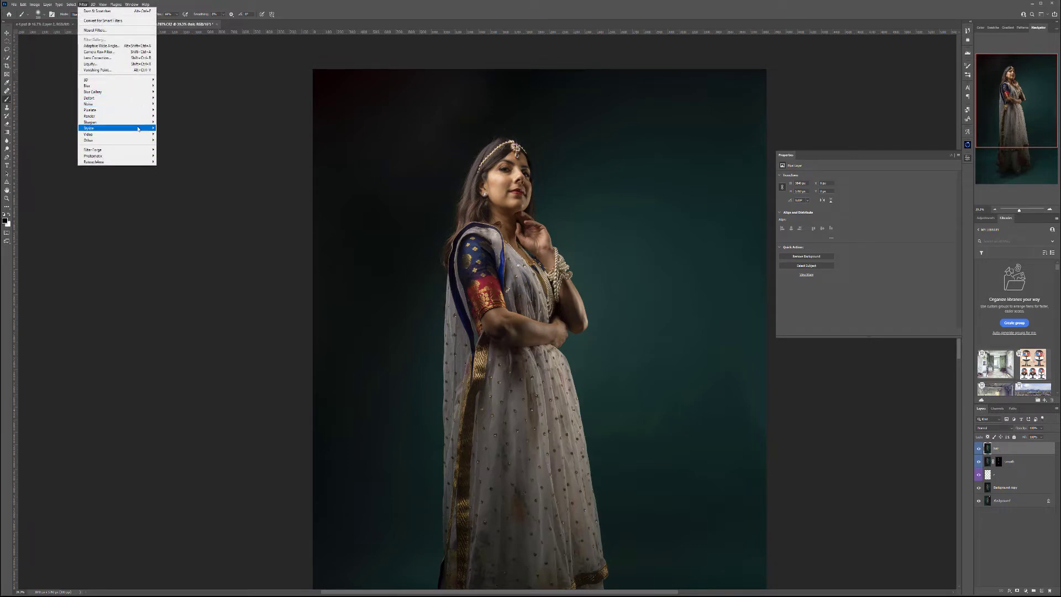
pyautogui.moveTo(145, 128)
pyautogui.click(176, 152)
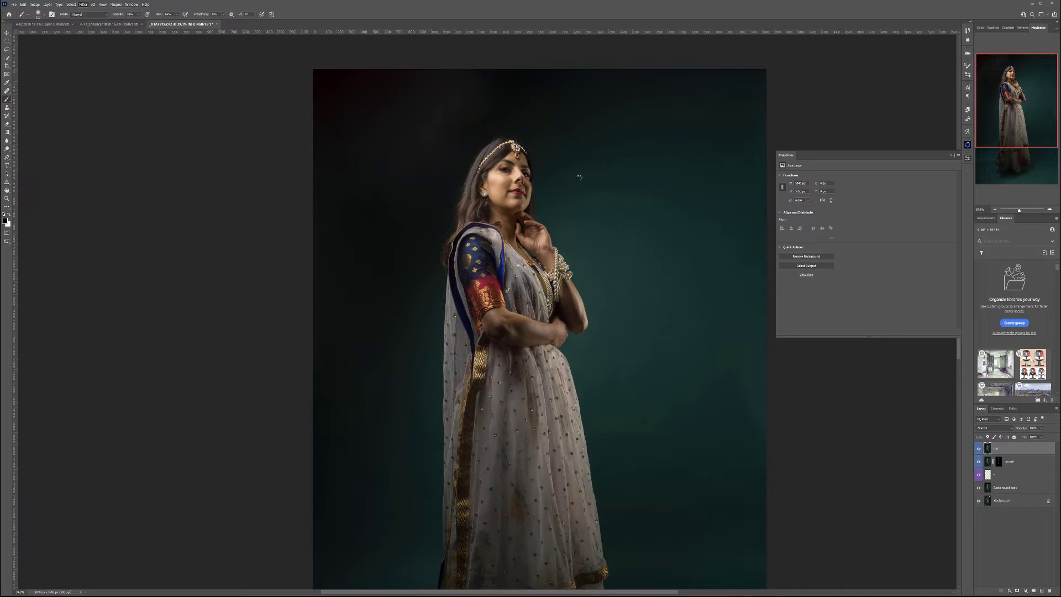
pyautogui.click(468, 159)
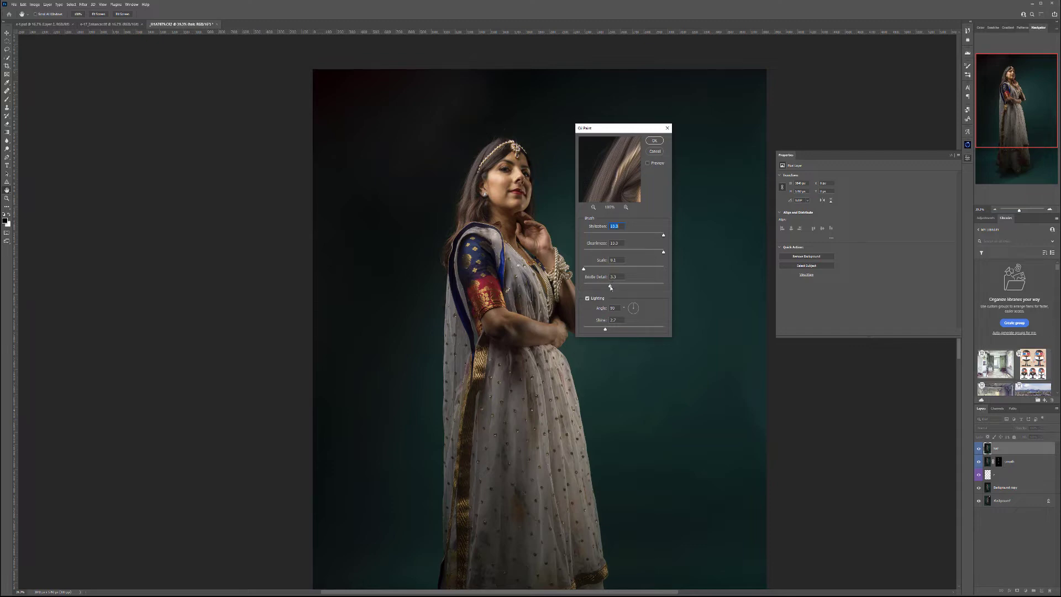
pyautogui.moveTo(638, 285); pyautogui.dragTo(661, 286)
pyautogui.moveTo(593, 286); pyautogui.dragTo(591, 285)
pyautogui.click(597, 301)
pyautogui.click(654, 141)
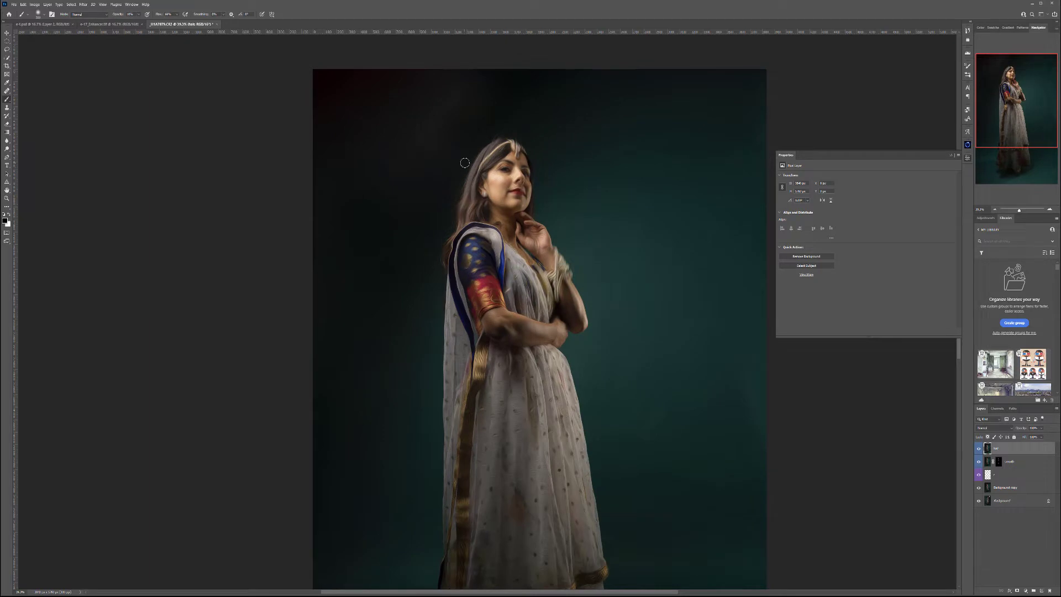
# Sharpen the hair layer with Filter > Sharpen > Unsharp Mask
pyautogui.scroll(2, 477, 165)
pyautogui.scroll(3, 479, 165)
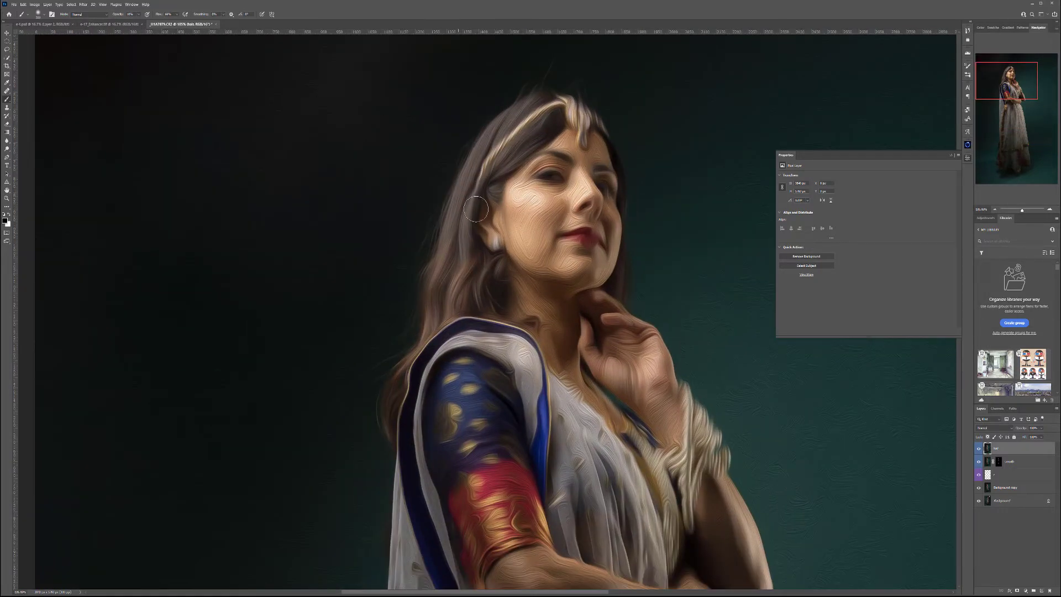
pyautogui.click(82, 6)
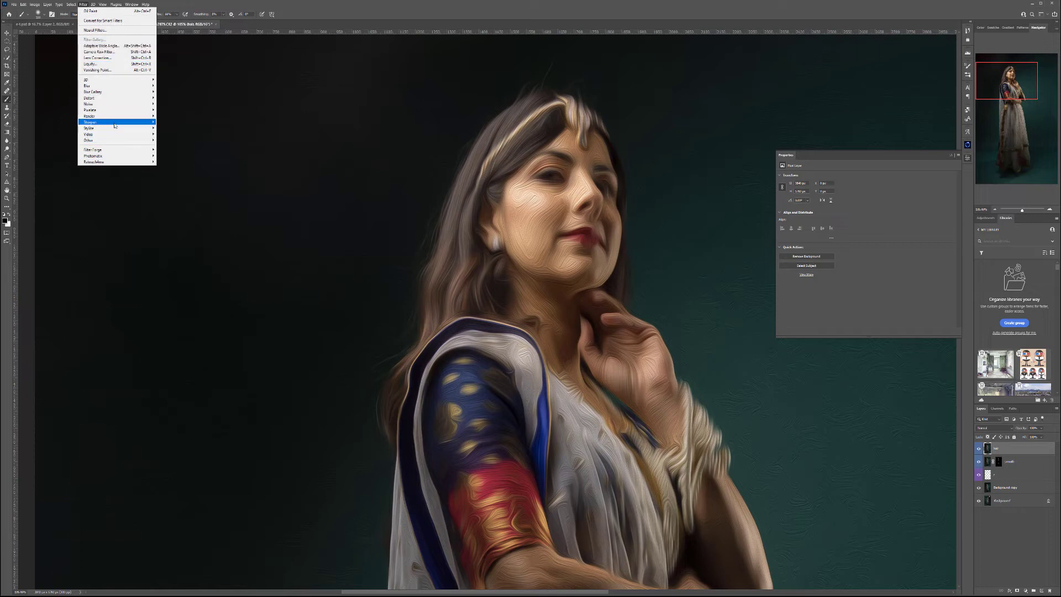
pyautogui.moveTo(110, 141)
pyautogui.click(175, 152)
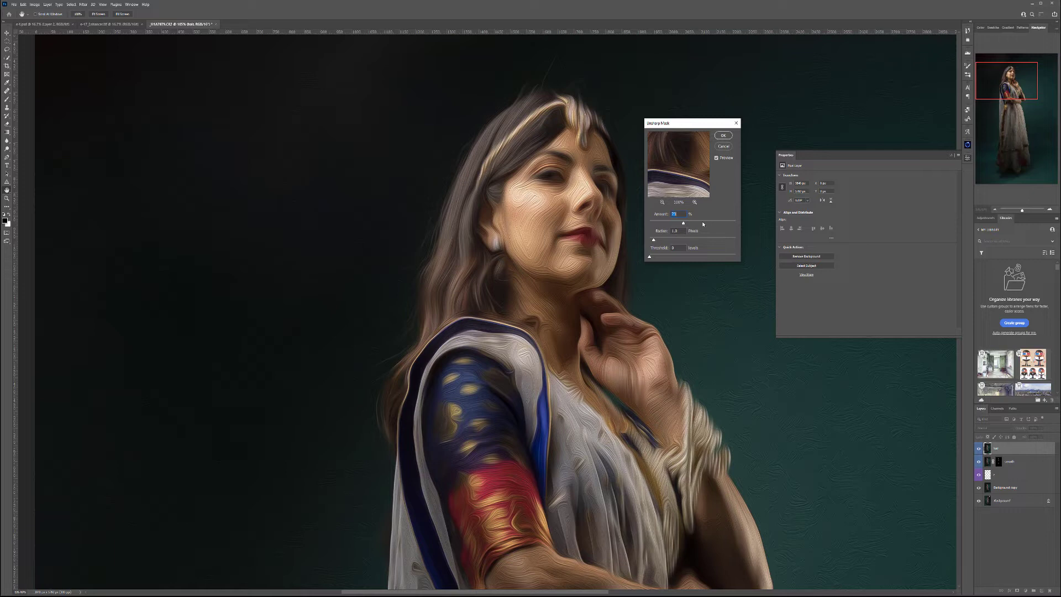
pyautogui.click(722, 136)
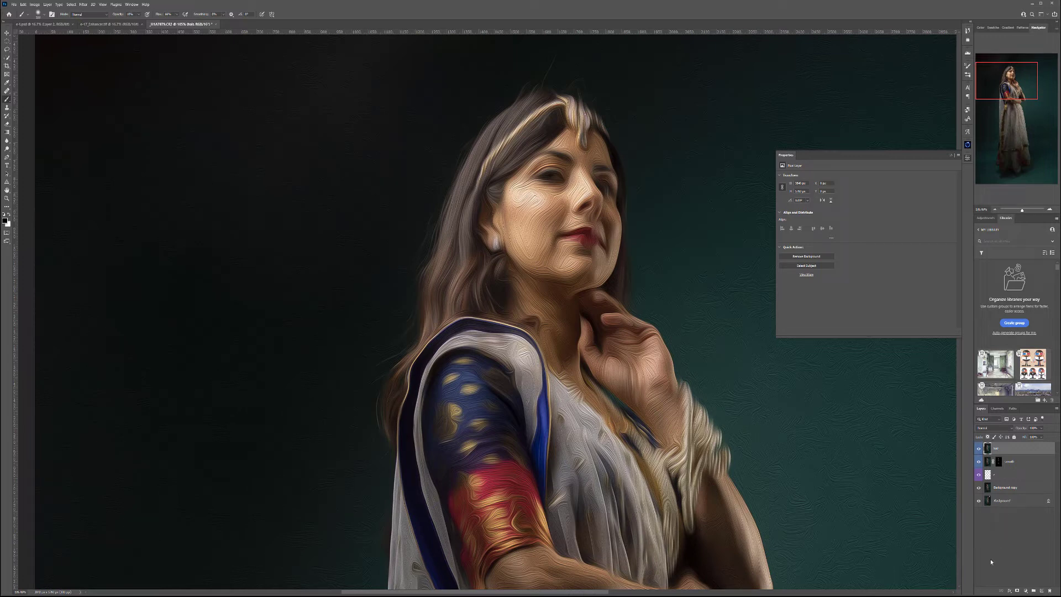
# Add a black layer mask that hides the oil-painted hair layer
pyautogui.keyDown('alt'); pyautogui.click(1017, 591); pyautogui.keyUp('alt')
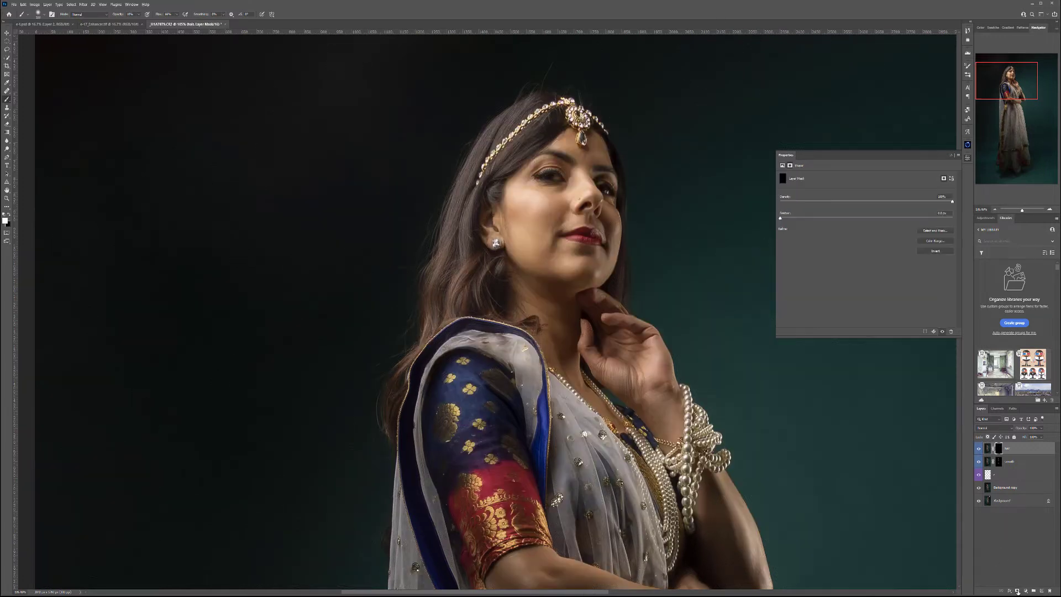
pyautogui.scroll(2, 440, 276)
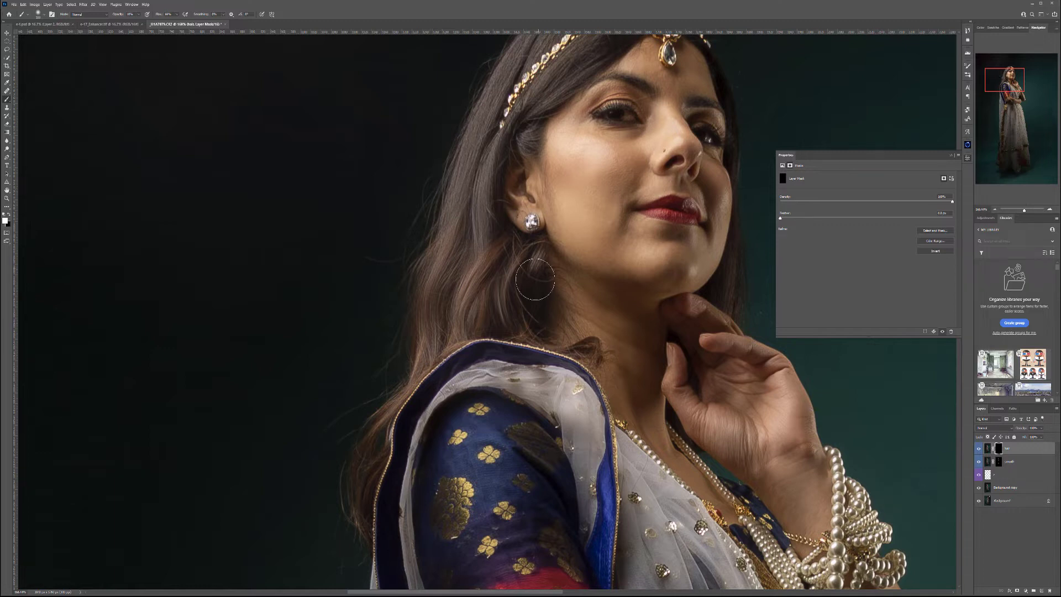
pyautogui.moveTo(565, 340); pyautogui.dragTo(516, 498)
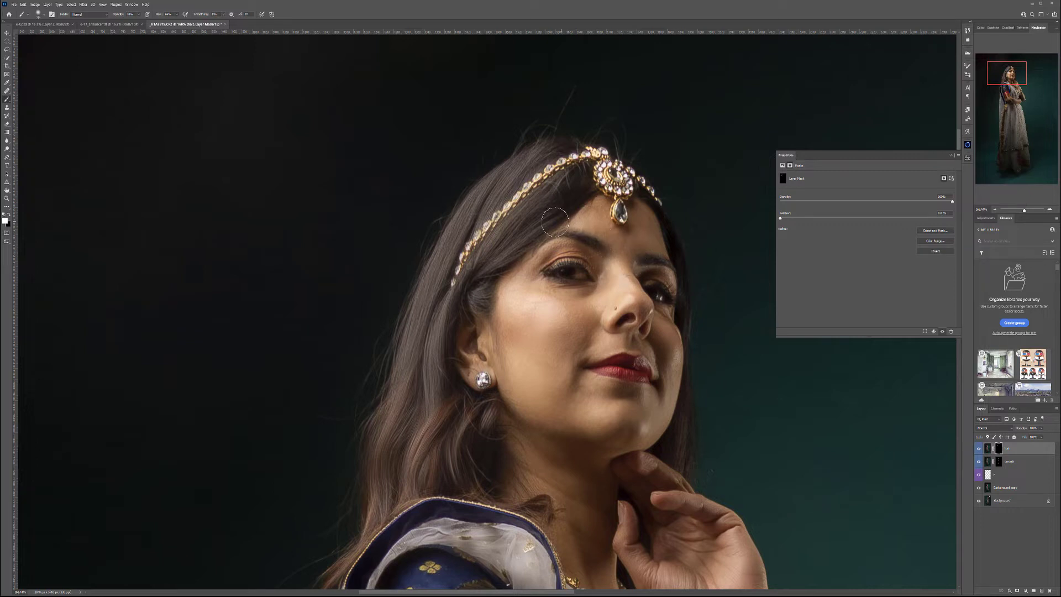
pyautogui.scroll(3, 494, 230)
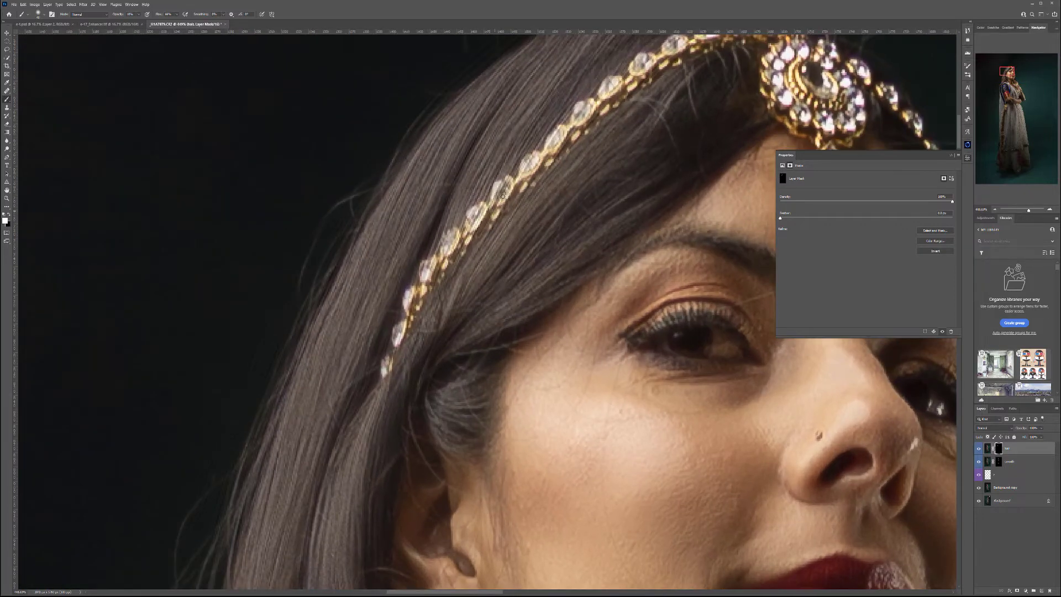
# Paint white on the mask with a slightly larger brush to reveal the oil-paint texture in the hair
pyautogui.press('p')
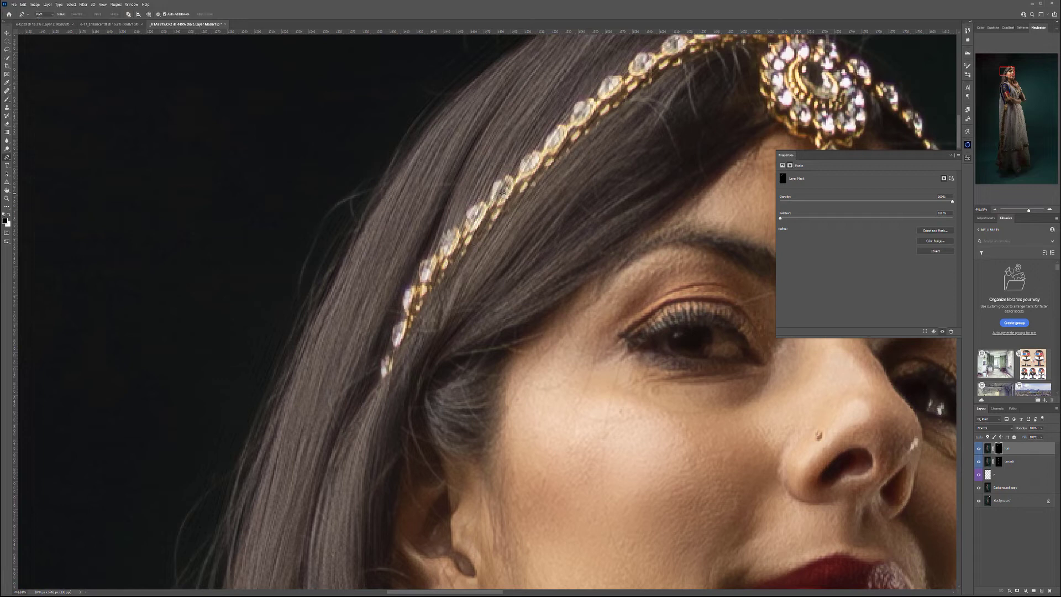
pyautogui.press('b')
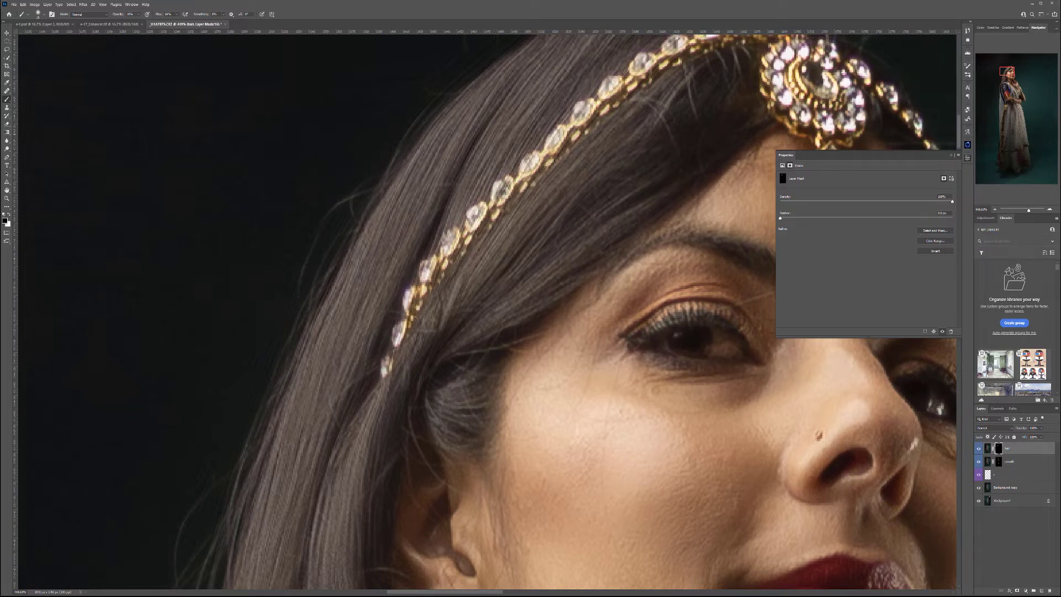
pyautogui.press('x')
pyautogui.press(']')
pyautogui.moveTo(701, 209); pyautogui.dragTo(351, 171)
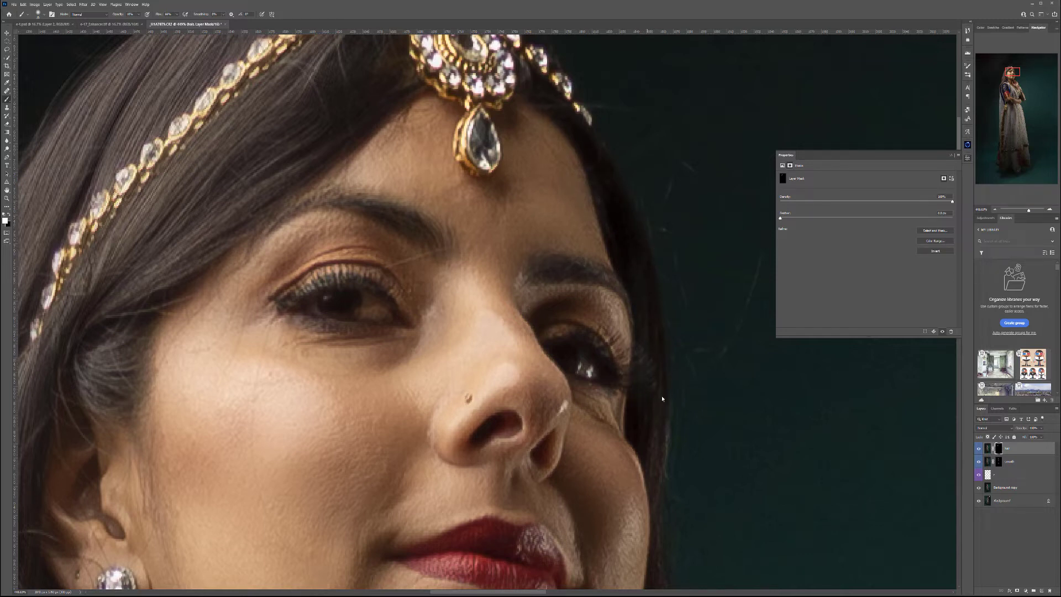
pyautogui.scroll(-5, 687, 474)
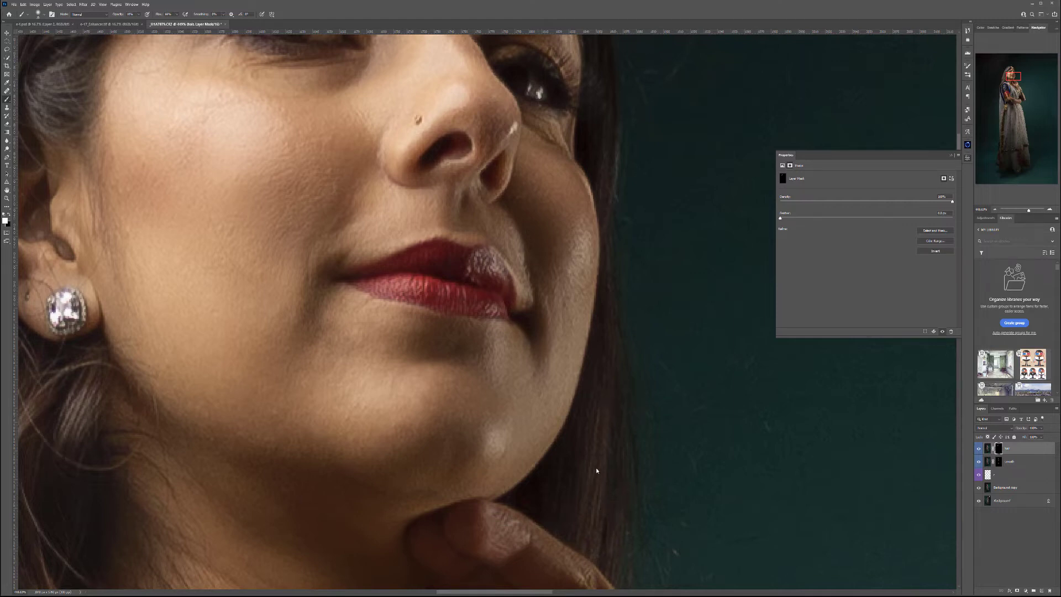
pyautogui.scroll(-4, 597, 470)
pyautogui.scroll(-2, 587, 503)
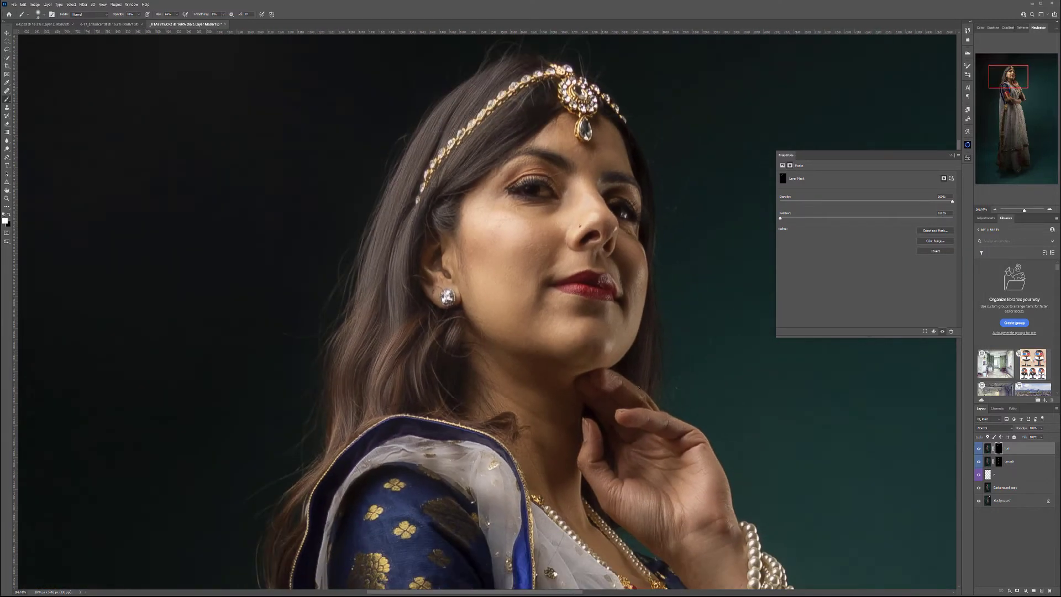
# Toggle the hair layer off and on to compare, then recenter the full portrait
pyautogui.click(979, 449)
pyautogui.click(980, 449)
pyautogui.click(979, 449)
pyautogui.click(980, 449)
pyautogui.scroll(-8, 626, 422)
pyautogui.moveTo(645, 467)
pyautogui.mouseDown()
pyautogui.moveTo(456, 293)
pyautogui.moveTo(496, 294)
pyautogui.mouseUp()
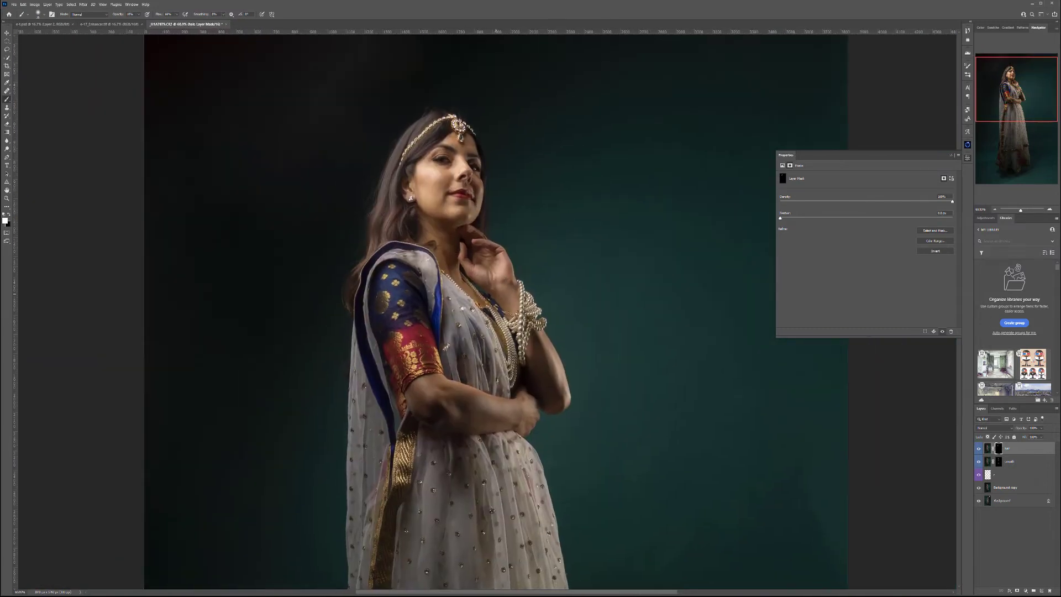
pyautogui.scroll(-3, 469, 408)
pyautogui.moveTo(449, 425); pyautogui.dragTo(491, 336)
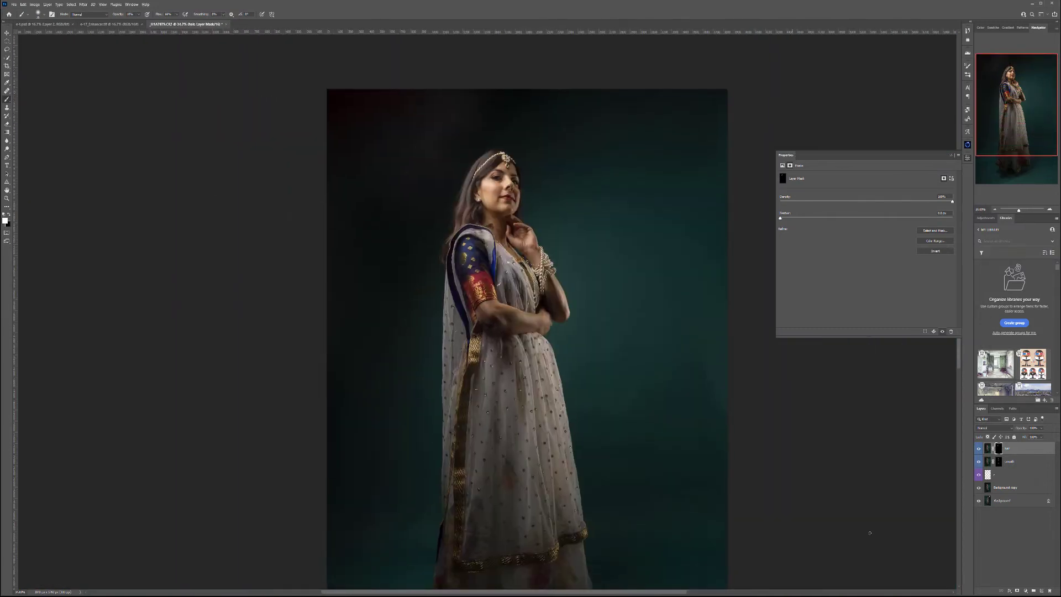
# Add a new top layer and fill it with 50% gray
pyautogui.click(1040, 590)
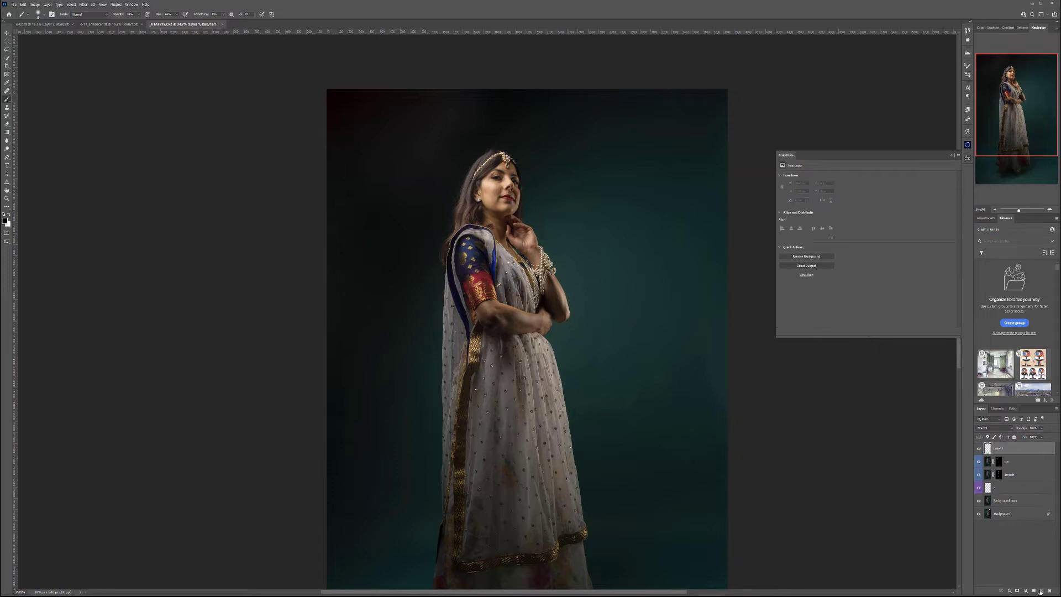
pyautogui.hotkey('shift', 'F5')
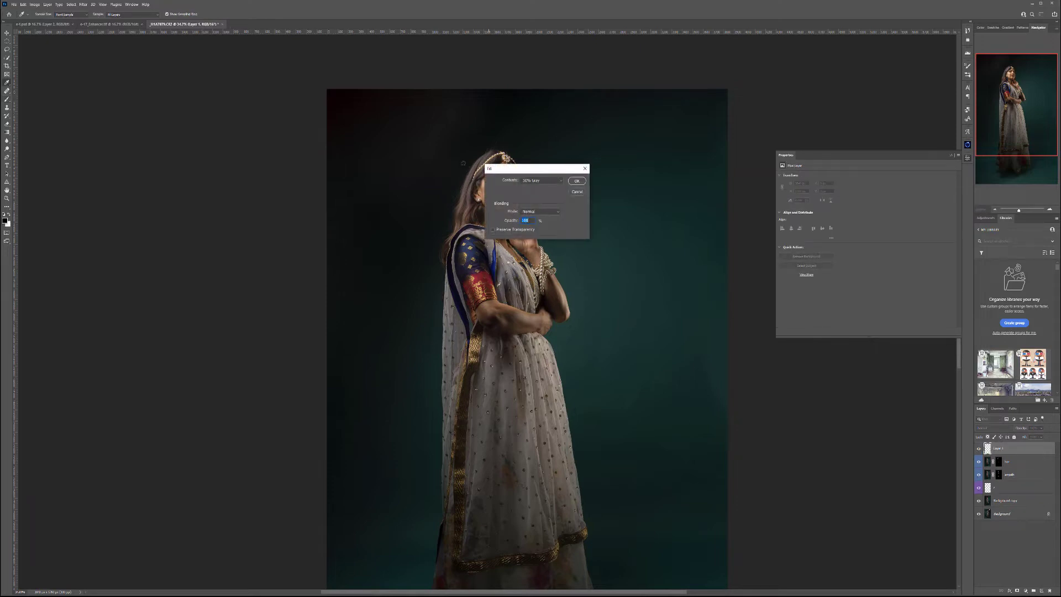
pyautogui.click(576, 181)
# Set the gray layer's blend mode to Soft Light and name it 'db'
pyautogui.click(1006, 429)
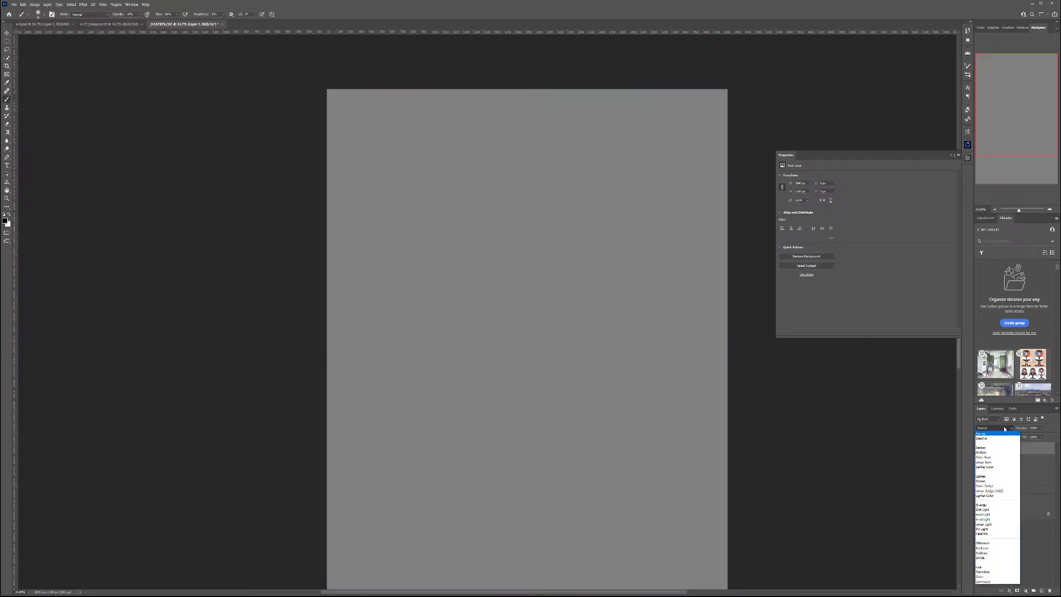
pyautogui.click(994, 506)
pyautogui.doubleClick(998, 448)
pyautogui.write('d')
pyautogui.press('Return')
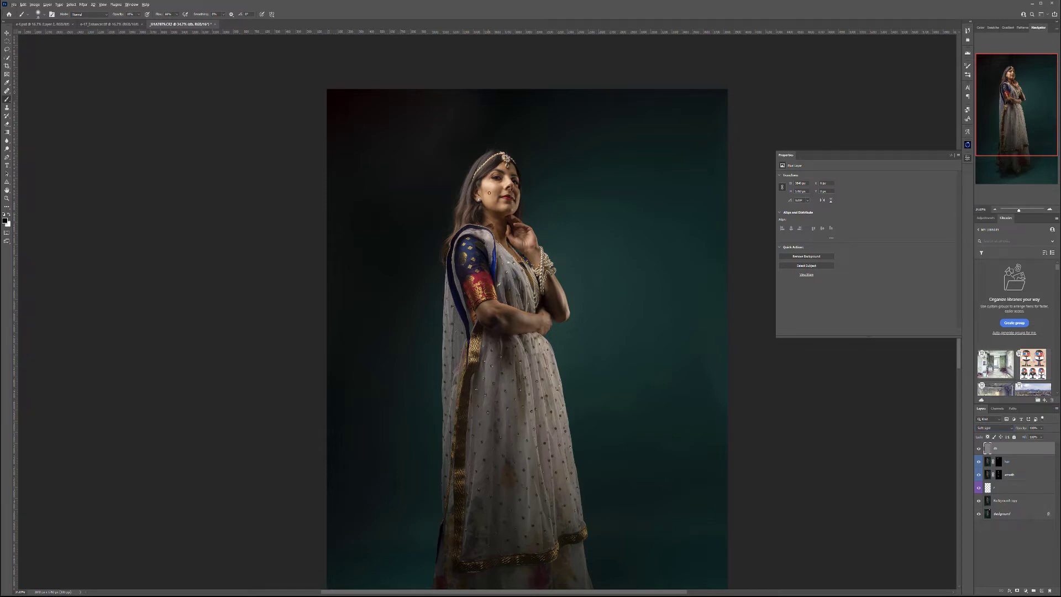
pyautogui.scroll(5, 489, 192)
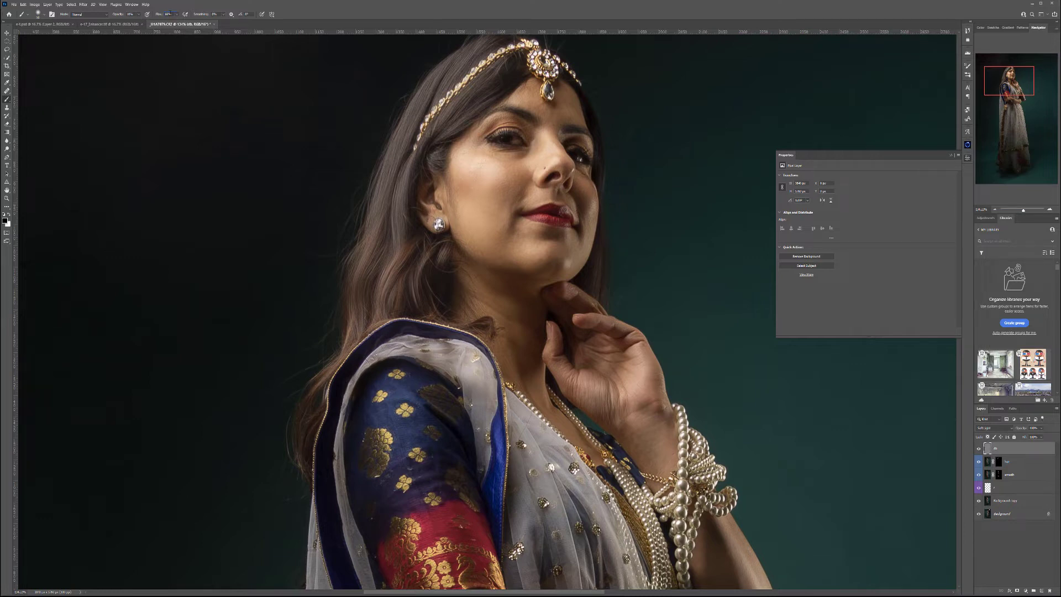
# Set the brush flow to 60% and paint on the db layer to lighten the face and the hair beside the ear
pyautogui.write('60')
pyautogui.press('Return')
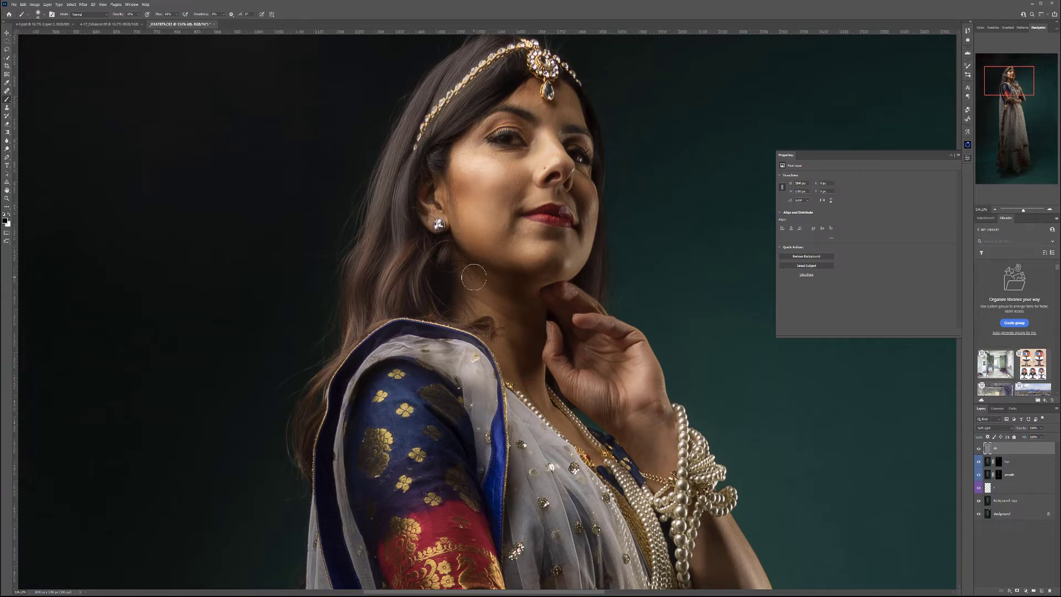
pyautogui.scroll(2, 559, 138)
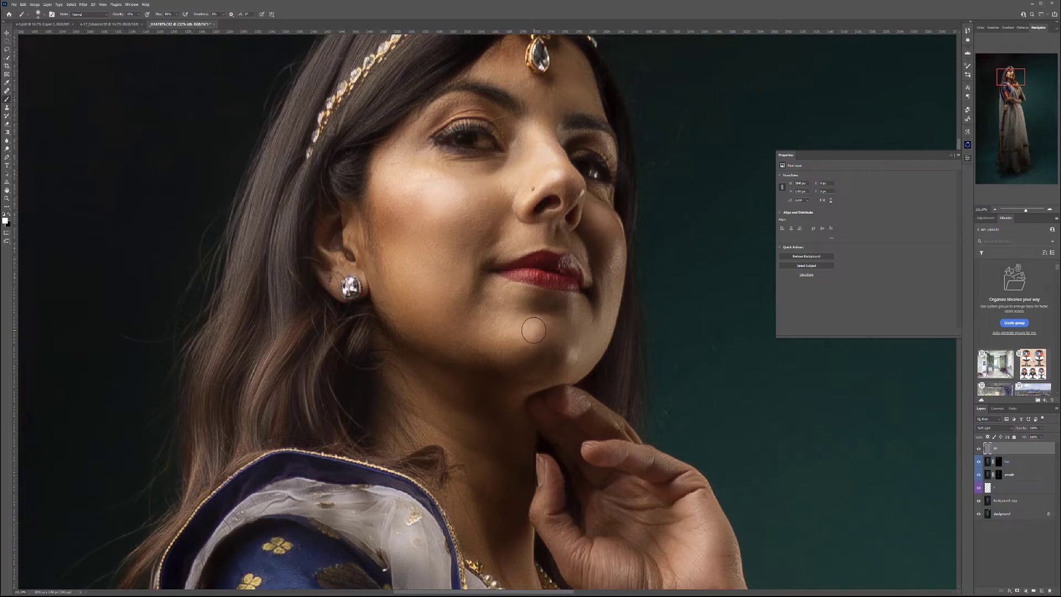
pyautogui.press('[')
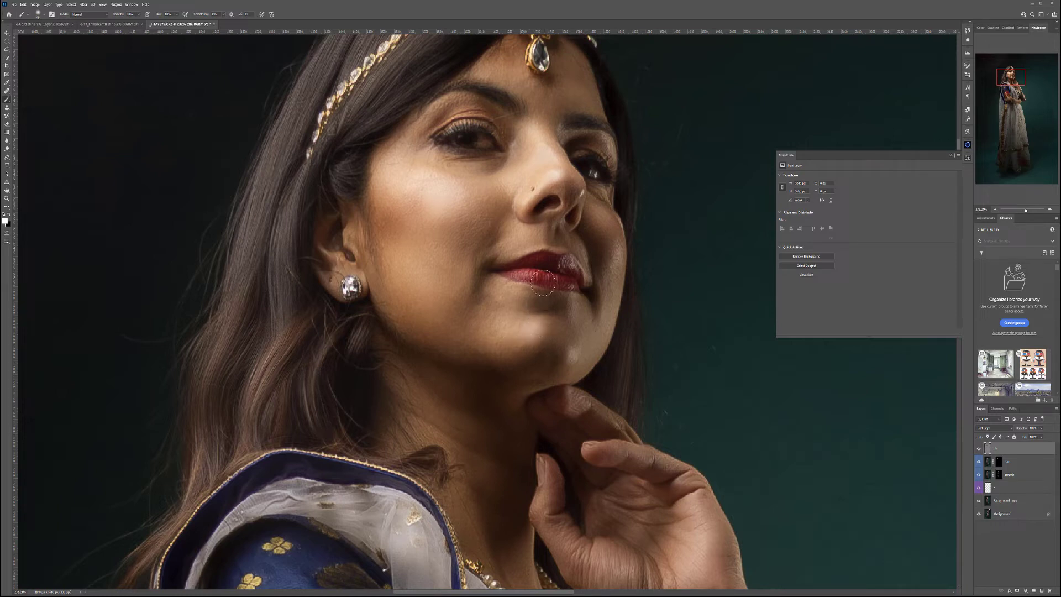
pyautogui.press('[')
pyautogui.press(']')
pyautogui.press(']')
pyautogui.press(']')
pyautogui.scroll(-4, 540, 374)
pyautogui.moveTo(587, 409); pyautogui.dragTo(447, 342)
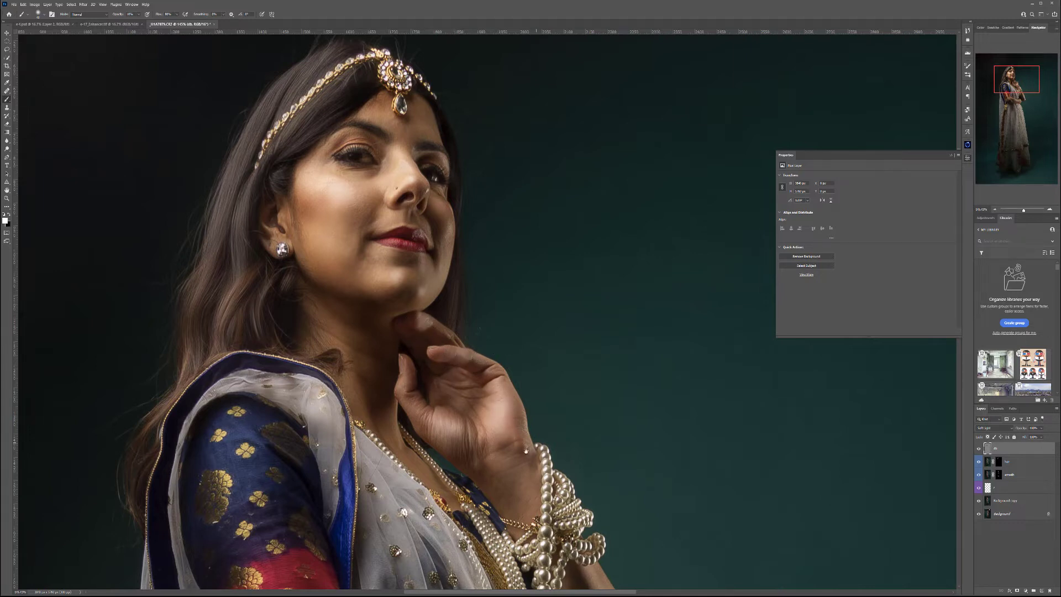
pyautogui.moveTo(420, 323); pyautogui.dragTo(574, 378)
pyautogui.moveTo(334, 148); pyautogui.dragTo(337, 162)
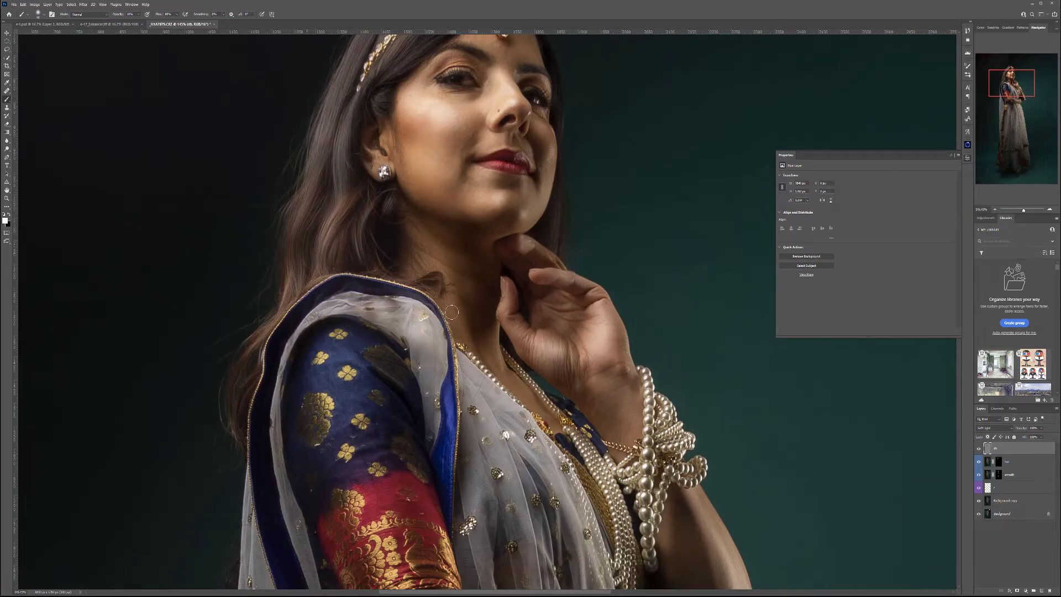
# Switch to black and darken the shading along the woman's forearm
pyautogui.moveTo(657, 458); pyautogui.dragTo(538, 352)
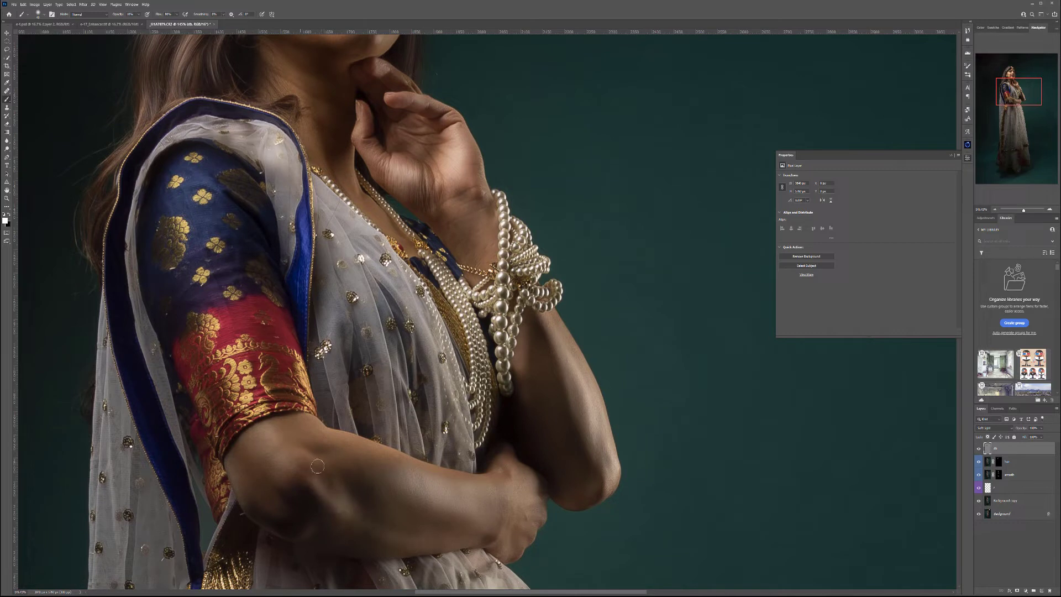
pyautogui.press('x')
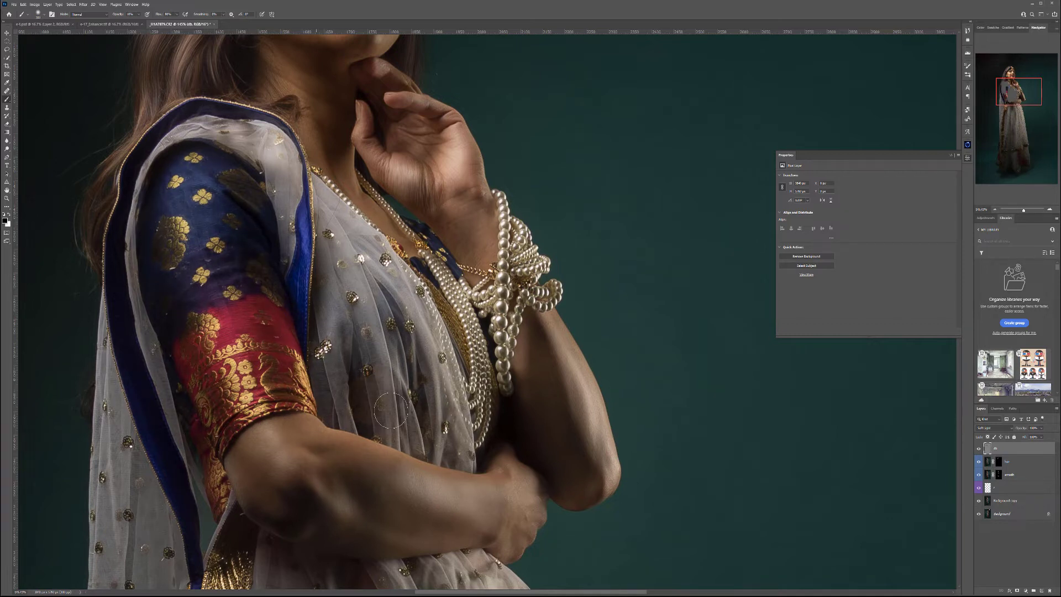
pyautogui.moveTo(371, 536)
pyautogui.mouseDown()
pyautogui.moveTo(365, 488)
pyautogui.moveTo(412, 506)
pyautogui.moveTo(391, 562)
pyautogui.mouseUp()
# Enlarge the brush to 500 px and darken the skirt fabric and gold trim
pyautogui.scroll(-3, 498, 408)
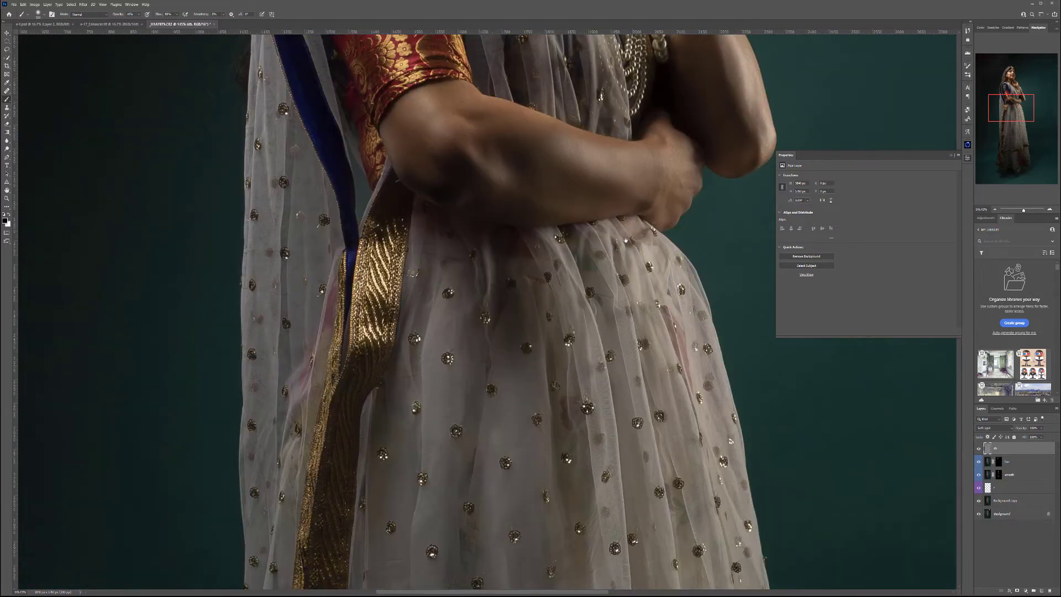
pyautogui.scroll(-4, 497, 407)
pyautogui.moveTo(504, 426); pyautogui.dragTo(489, 355)
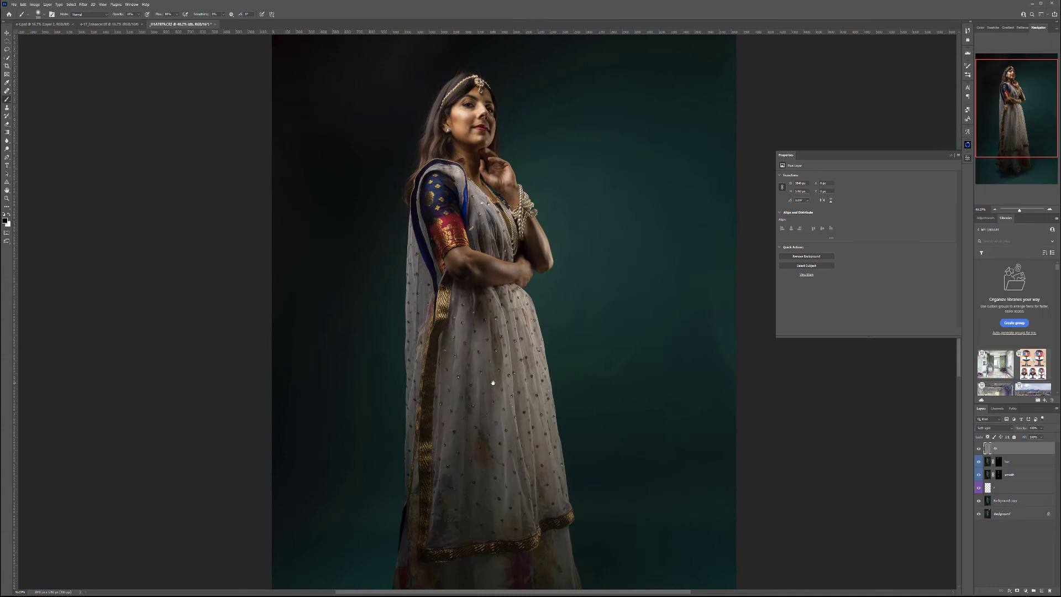
pyautogui.press(']')
pyautogui.press(']')
pyautogui.press(']')
pyautogui.press(']')
pyautogui.moveTo(466, 387); pyautogui.dragTo(506, 572)
pyautogui.moveTo(532, 408); pyautogui.dragTo(517, 295)
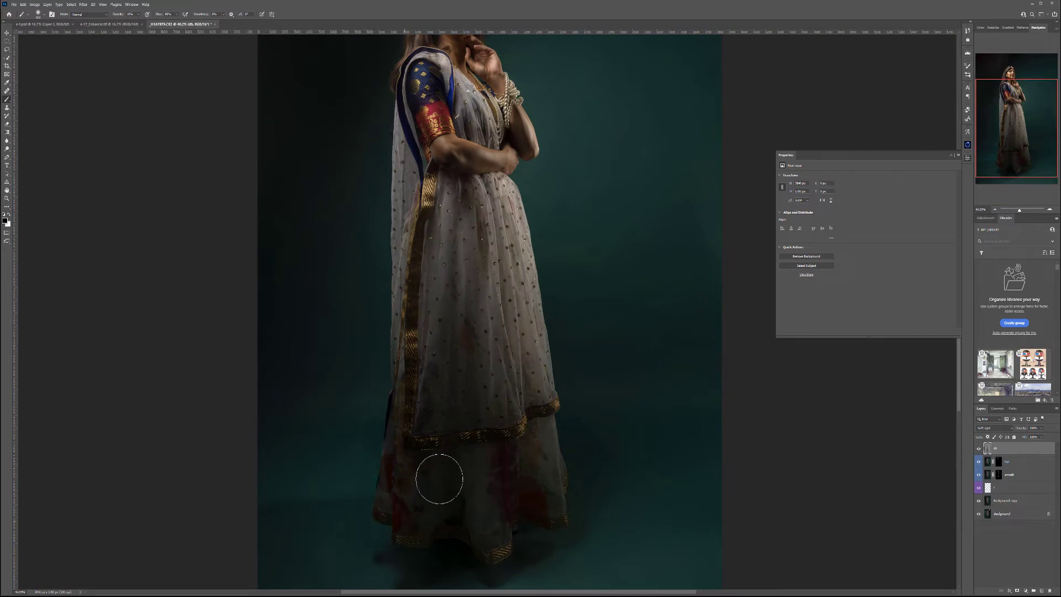
pyautogui.scroll(3, 566, 326)
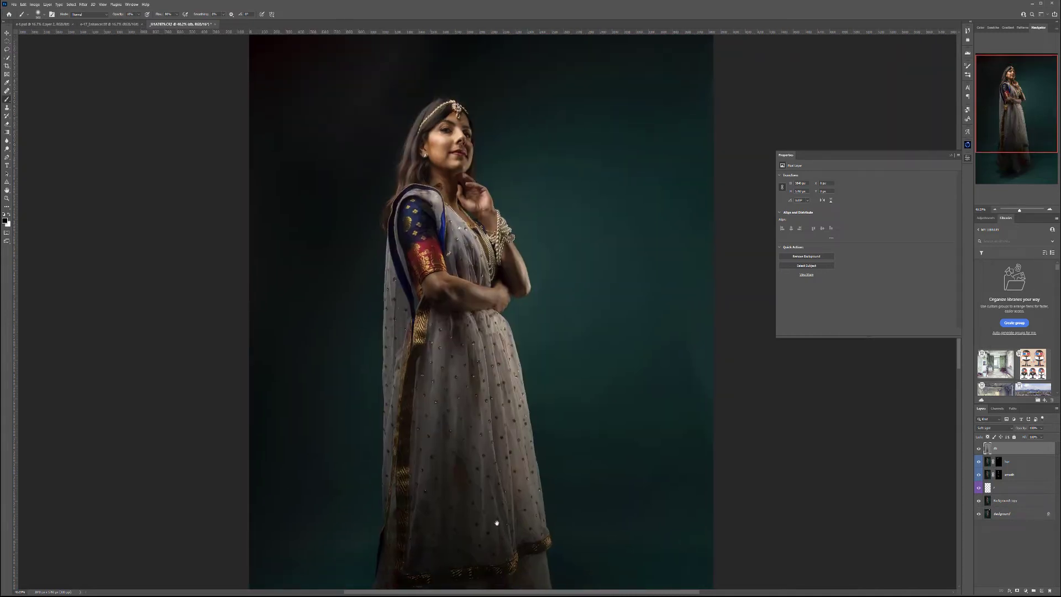
pyautogui.scroll(-2, 485, 438)
pyautogui.moveTo(485, 454); pyautogui.dragTo(495, 399)
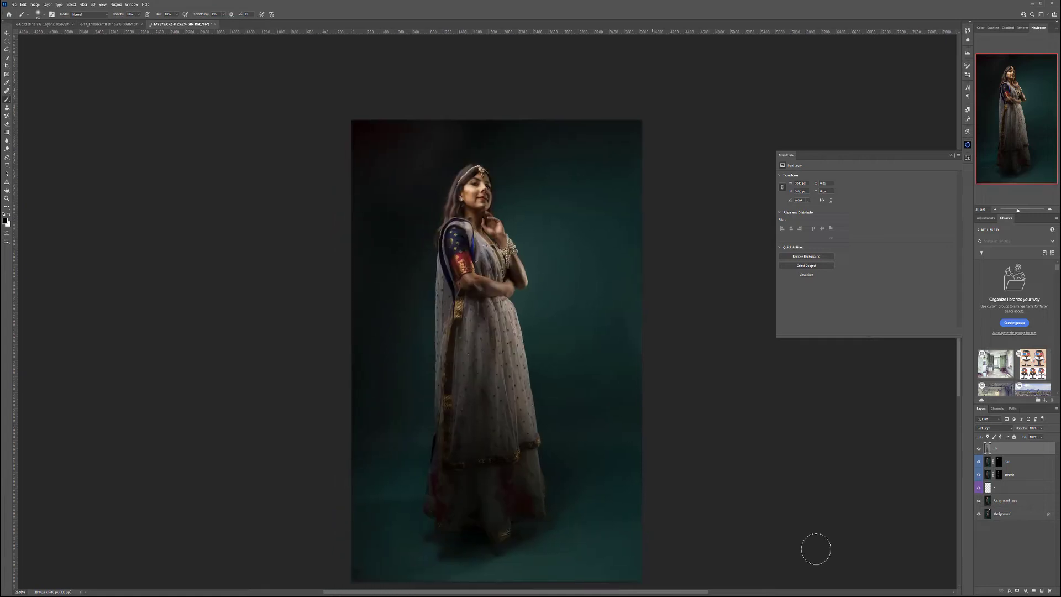
# Compare the portrait with the db layer hidden, then add a new top layer named 'gdb'
pyautogui.click(980, 449)
pyautogui.click(979, 449)
pyautogui.click(980, 449)
pyautogui.click(979, 449)
pyautogui.hotkey('ctrl', 'shift', 'alt', 'n')
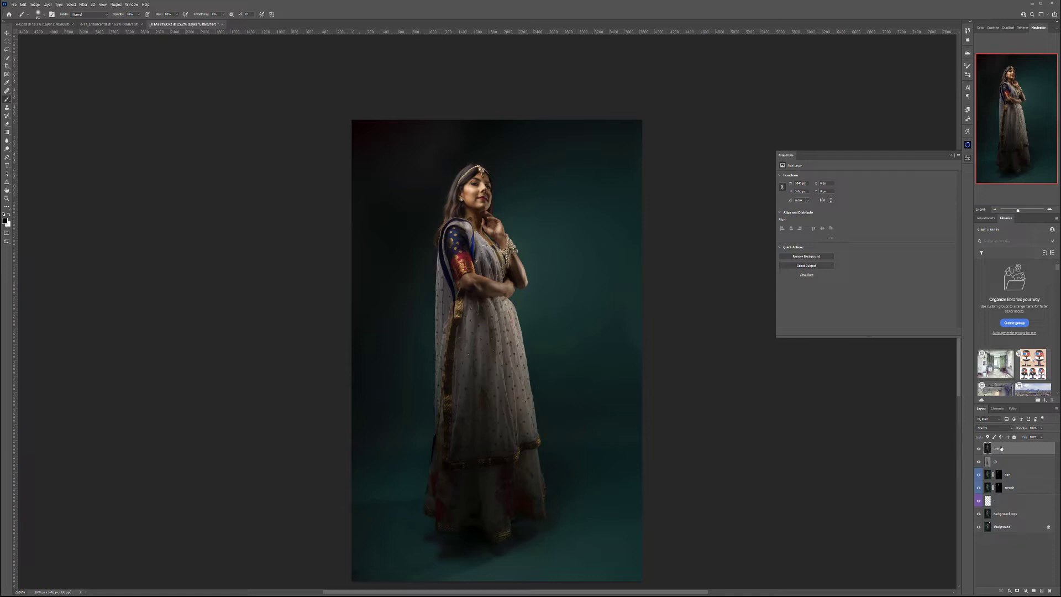
pyautogui.press('Return')
# Apply a Black & White adjustment with Reds 98 and Yellows 94
pyautogui.click(32, 5)
pyautogui.moveTo(43, 15)
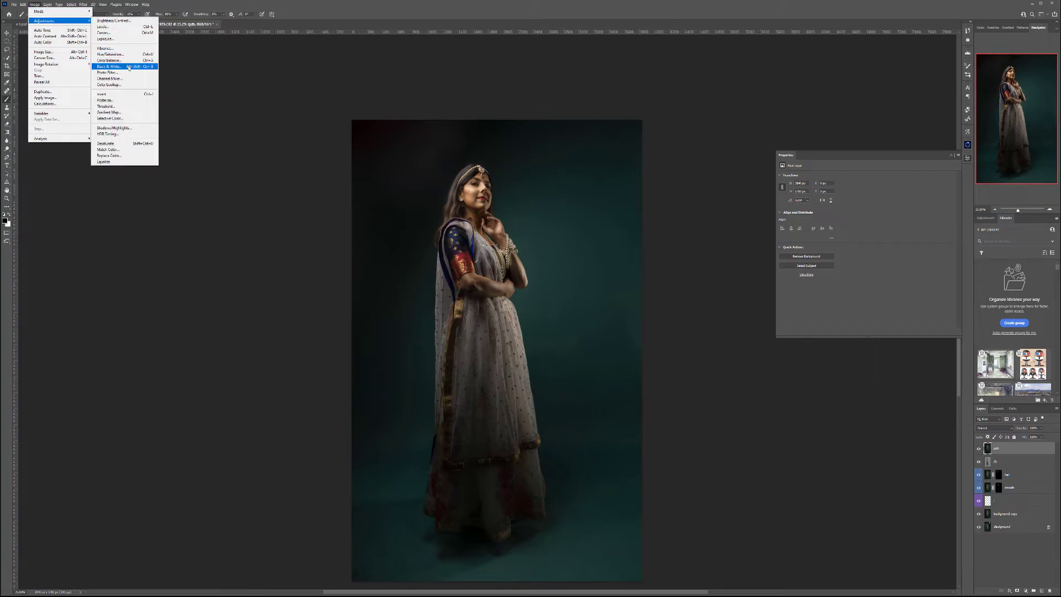
pyautogui.click(129, 67)
pyautogui.moveTo(764, 135)
pyautogui.mouseDown()
pyautogui.moveTo(766, 149)
pyautogui.moveTo(766, 133)
pyautogui.mouseUp()
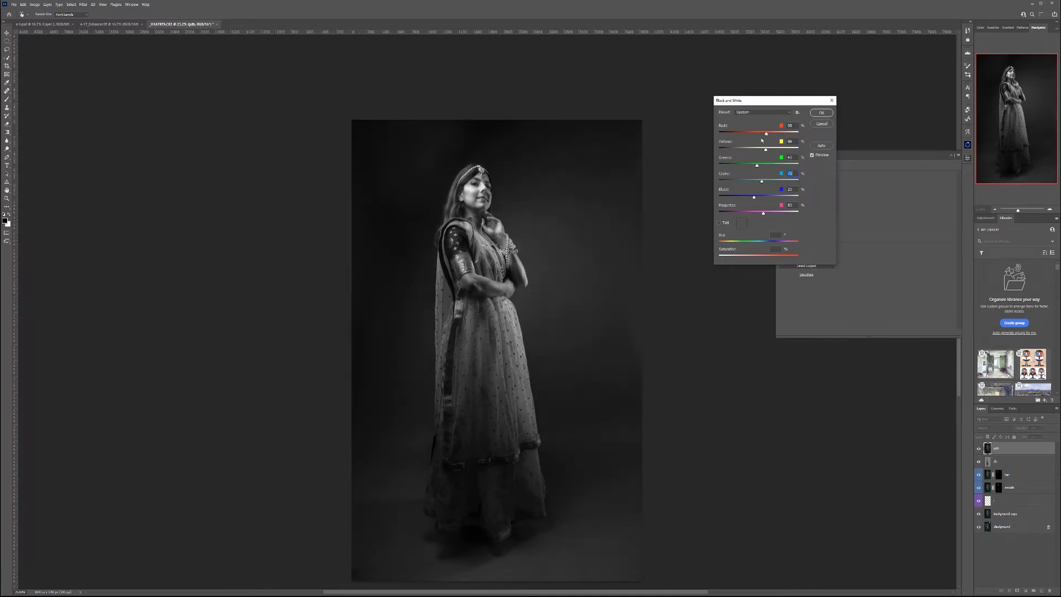
pyautogui.click(822, 114)
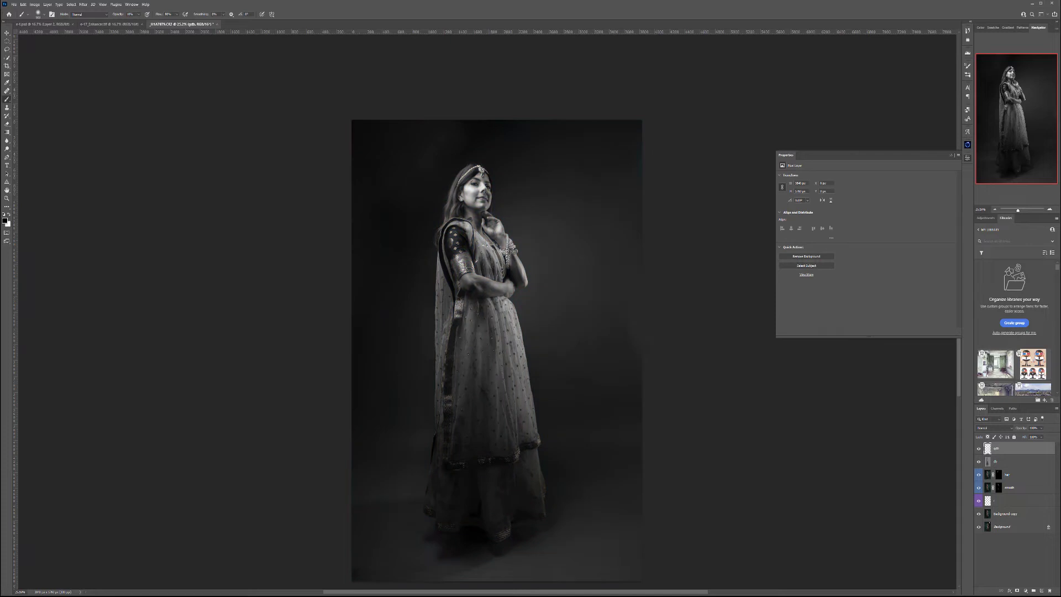
# Open the Shadows/Highlights adjustment with its full set of options shown
pyautogui.click(34, 4)
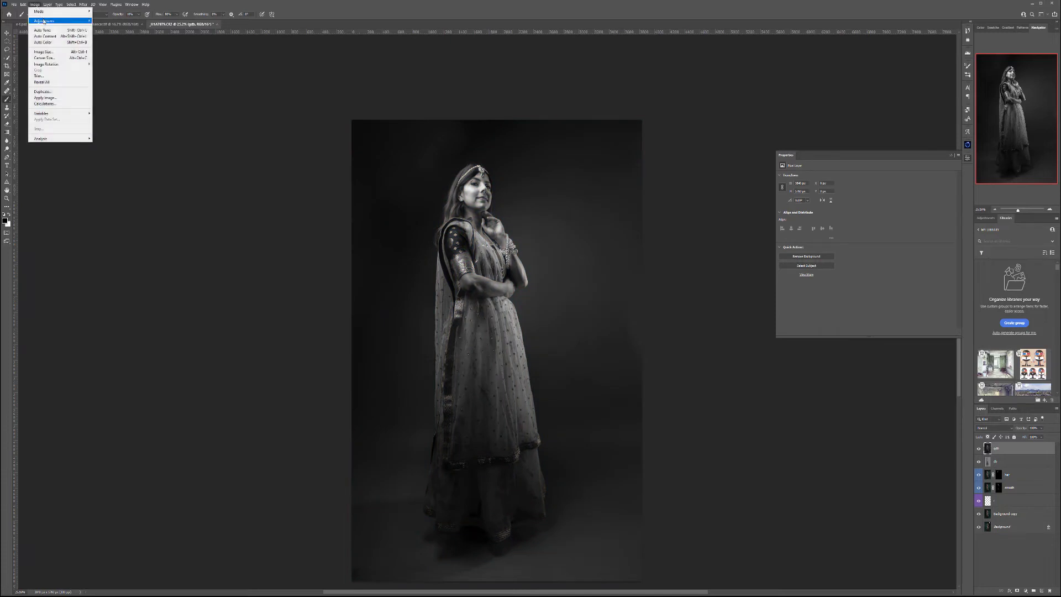
pyautogui.moveTo(43, 20)
pyautogui.click(113, 128)
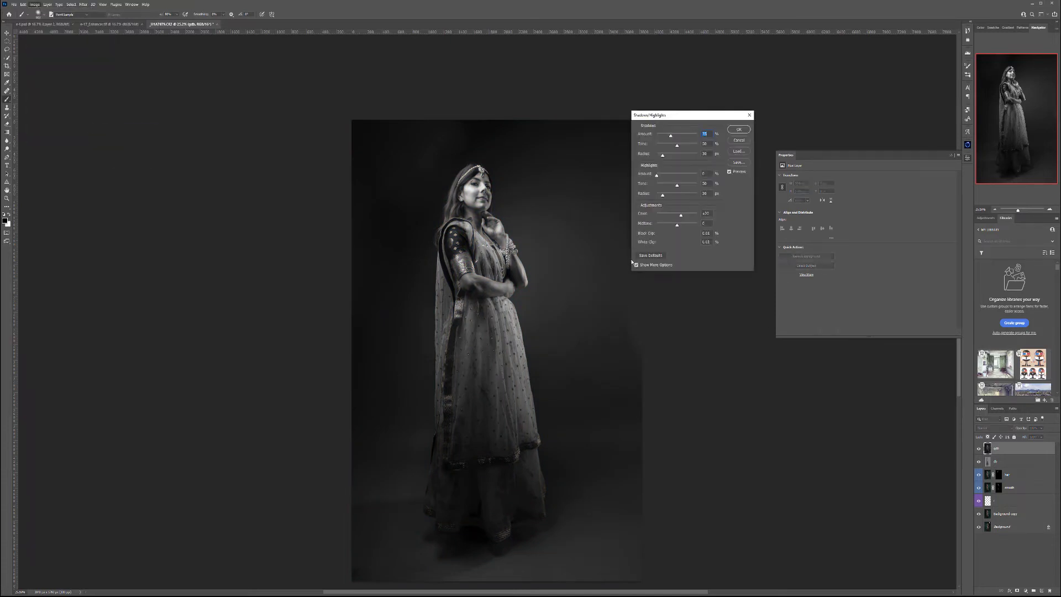
pyautogui.click(637, 265)
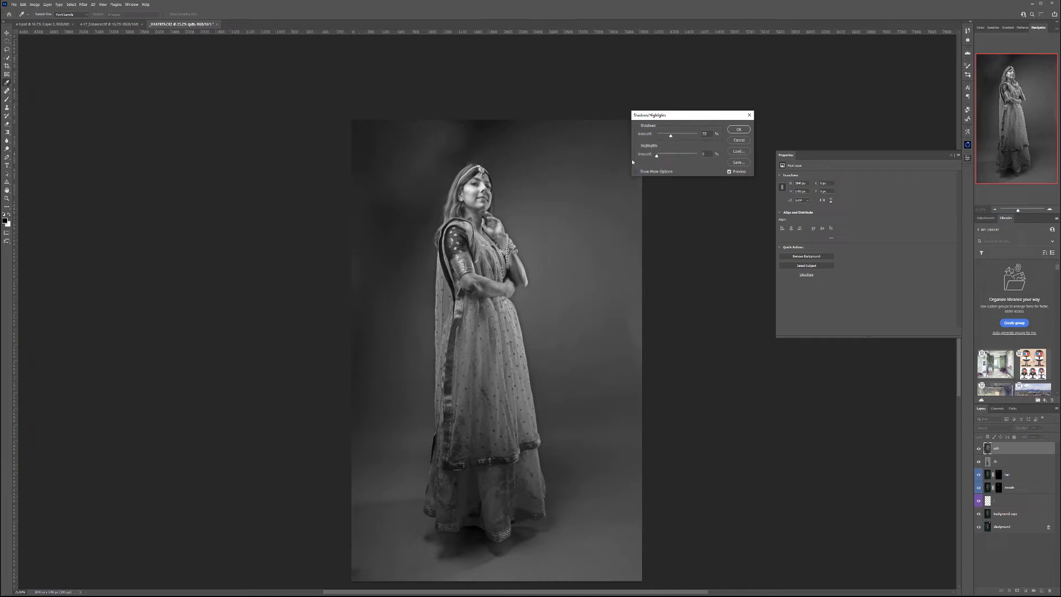
pyautogui.click(637, 172)
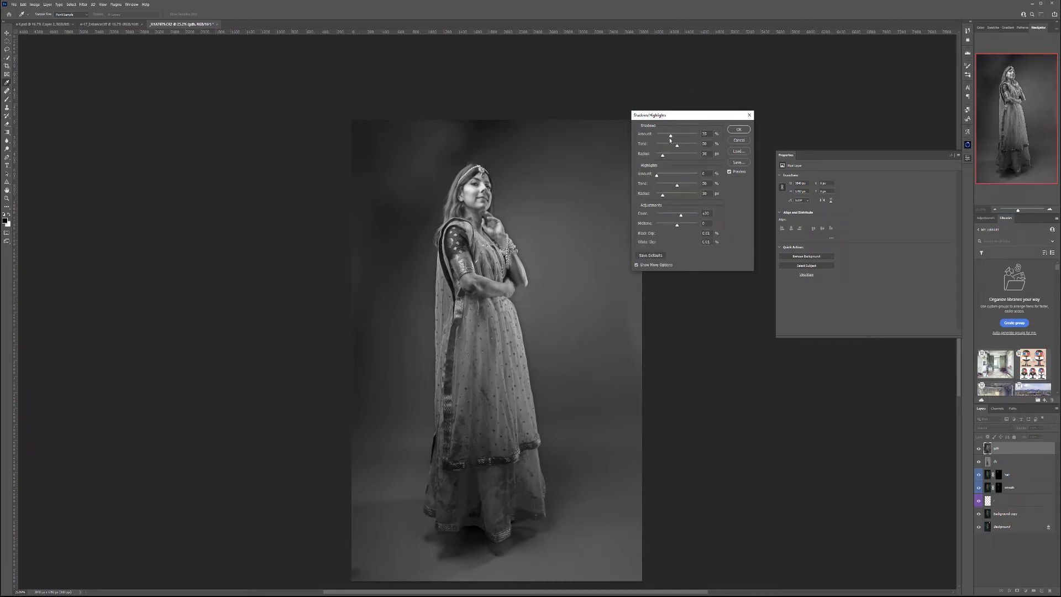
# Set both Amounts to 100, Shadows Tone to 20, lower the Highlights Tone, and apply
pyautogui.moveTo(706, 139); pyautogui.dragTo(713, 139)
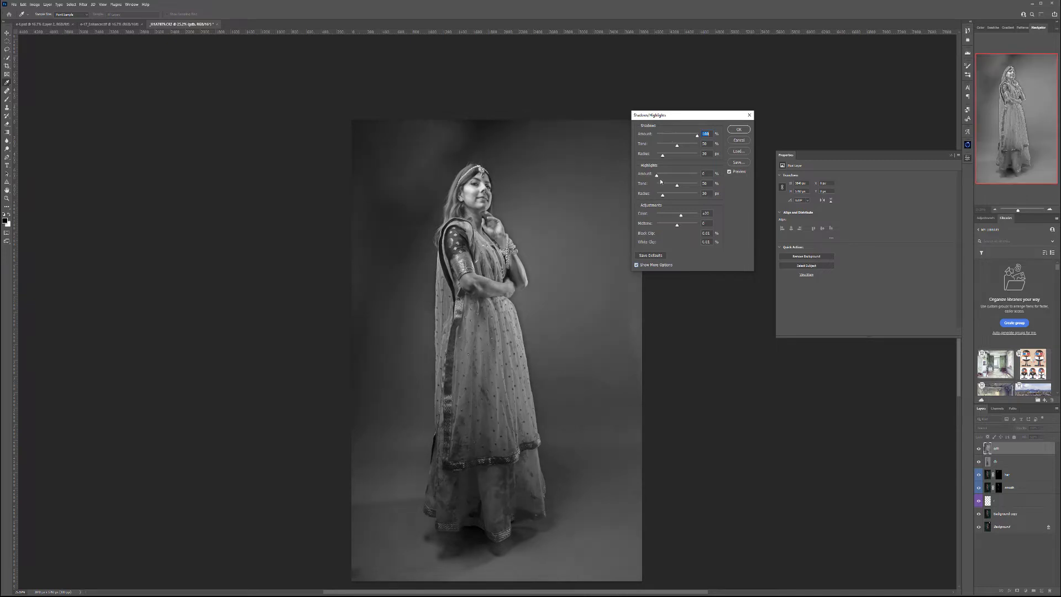
pyautogui.moveTo(657, 176); pyautogui.dragTo(732, 177)
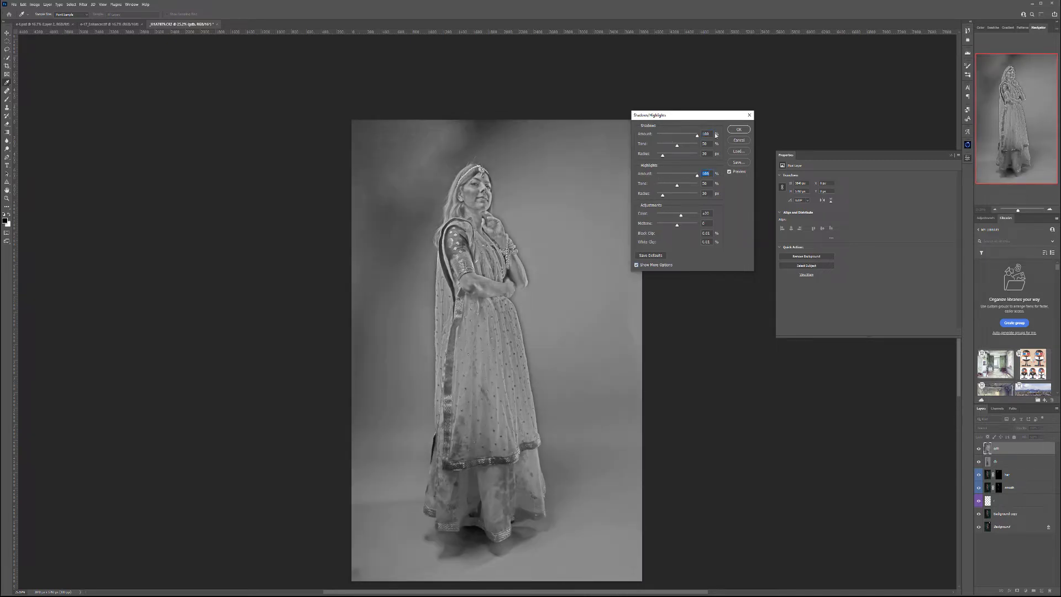
pyautogui.write('1')
pyautogui.write('10')
pyautogui.moveTo(675, 146); pyautogui.dragTo(665, 146)
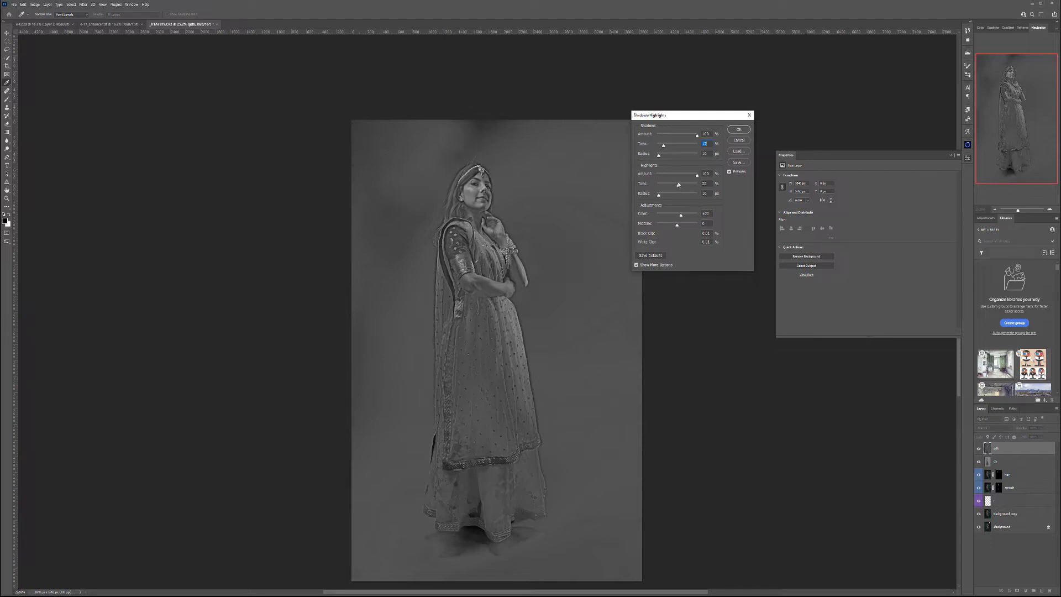
pyautogui.moveTo(677, 189); pyautogui.dragTo(675, 186)
pyautogui.click(738, 129)
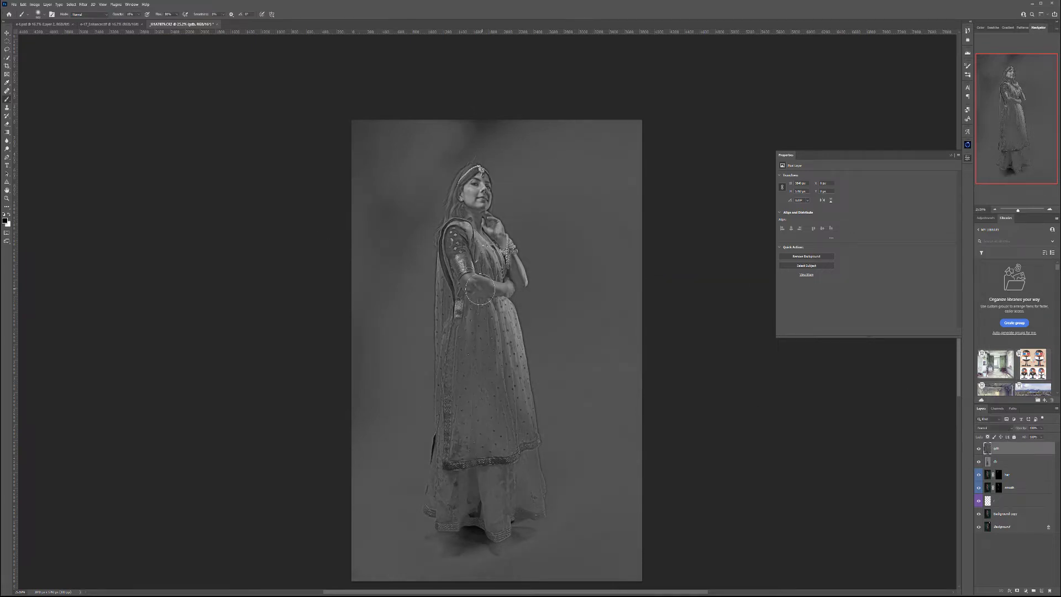
# Open the Unsharp Mask filter on the gdb layer and close it without applying
pyautogui.press('v')
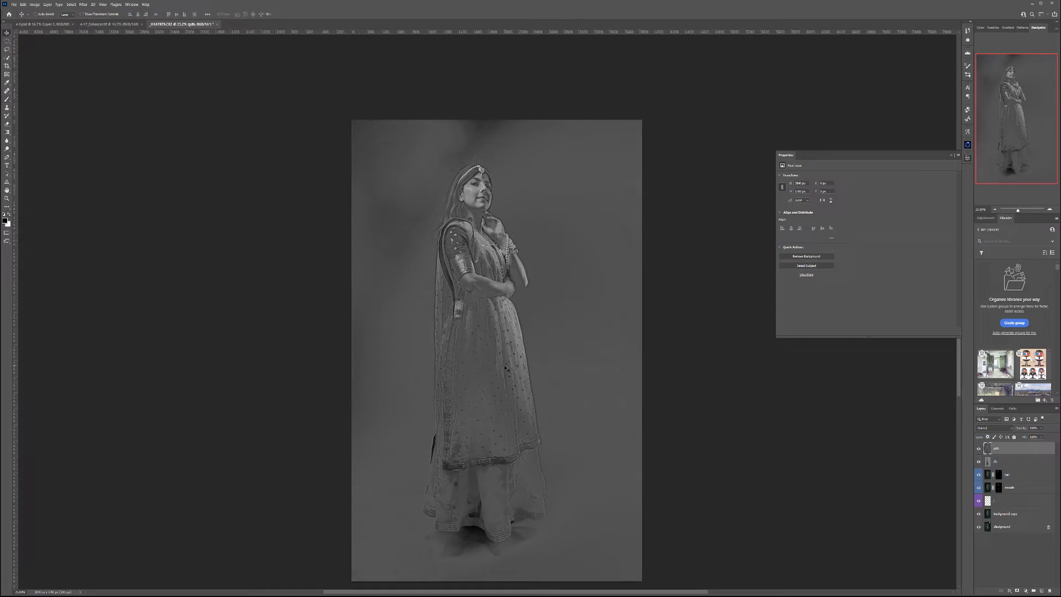
pyautogui.scroll(4, 505, 368)
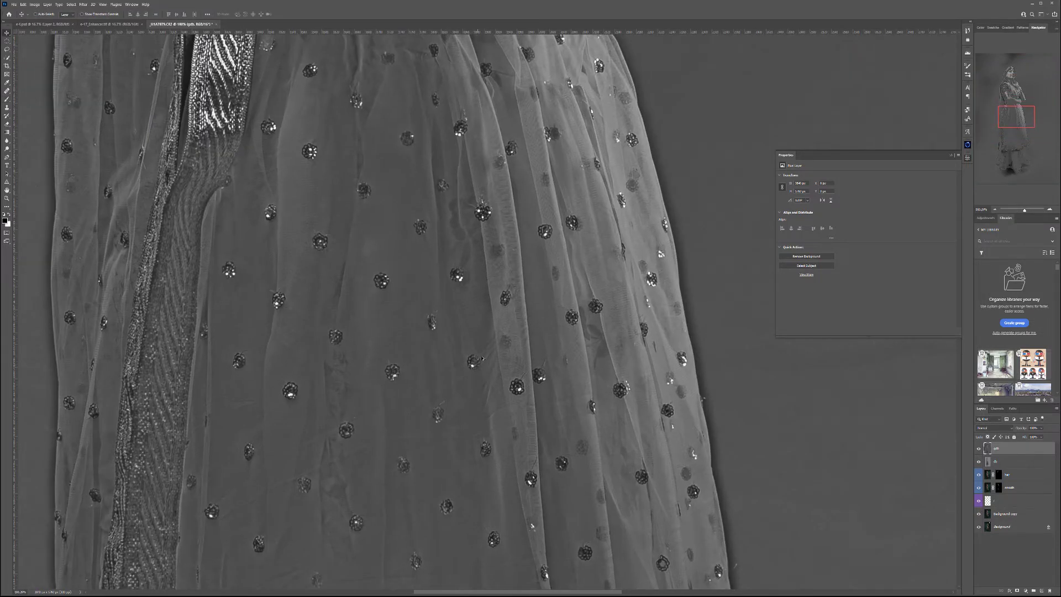
pyautogui.click(87, 6)
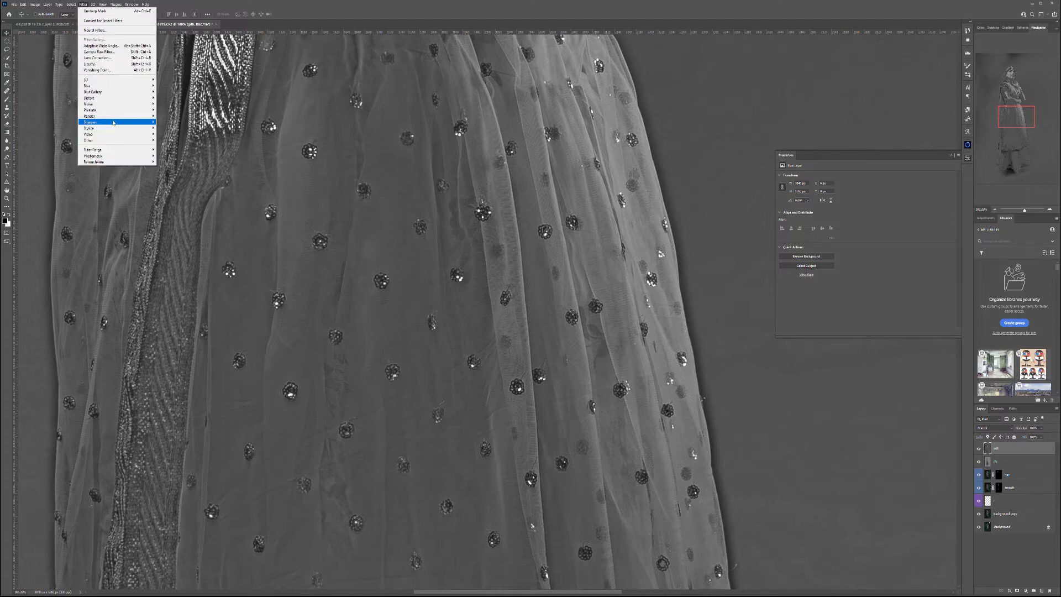
pyautogui.moveTo(113, 123)
pyautogui.click(174, 152)
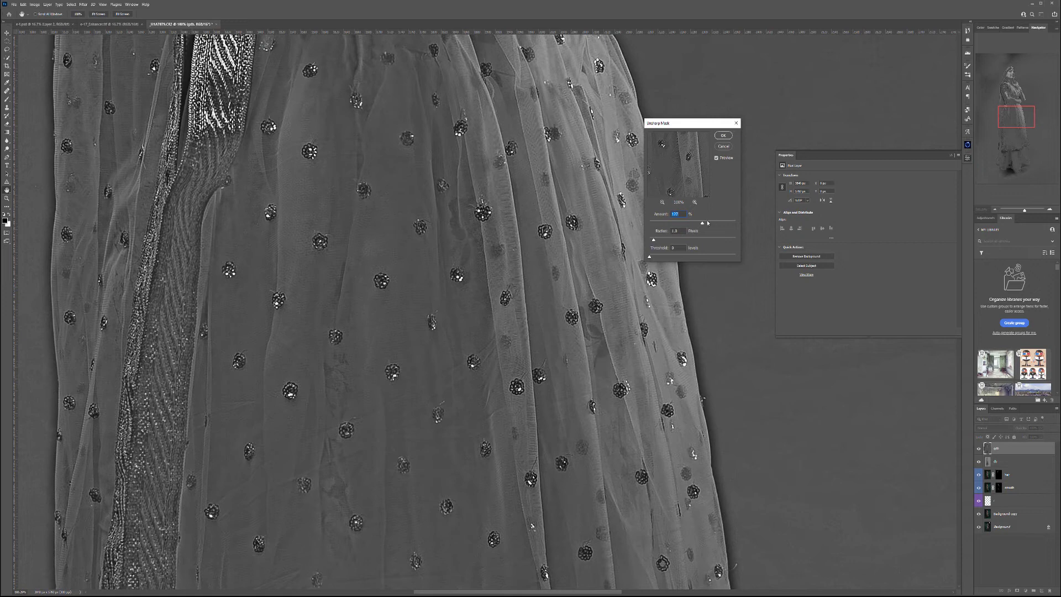
pyautogui.click(725, 147)
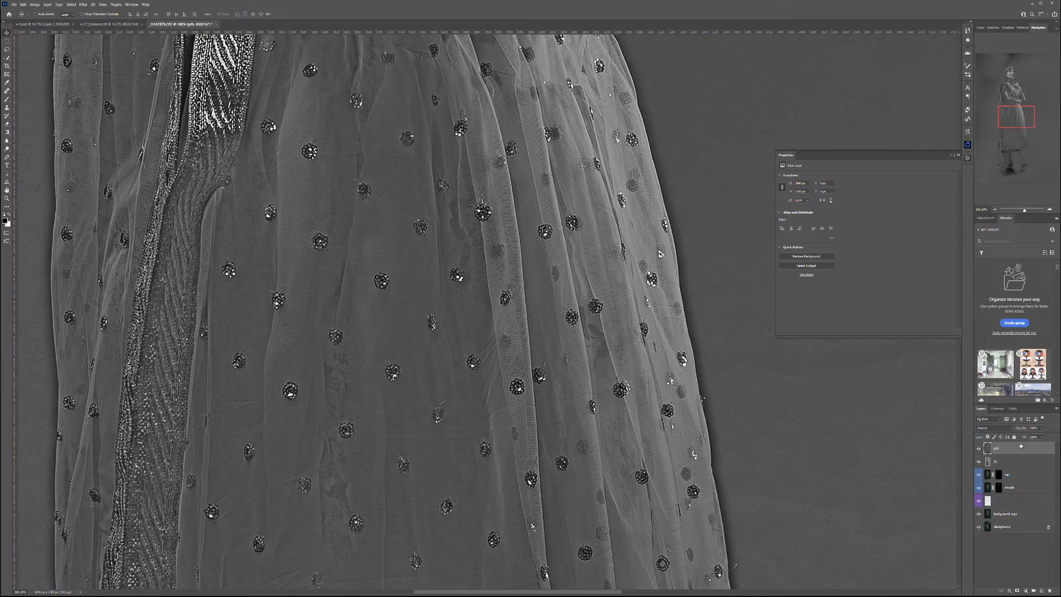
# Set the gdb layer to Soft Light and toggle its visibility to compare
pyautogui.click(995, 428)
pyautogui.click(995, 510)
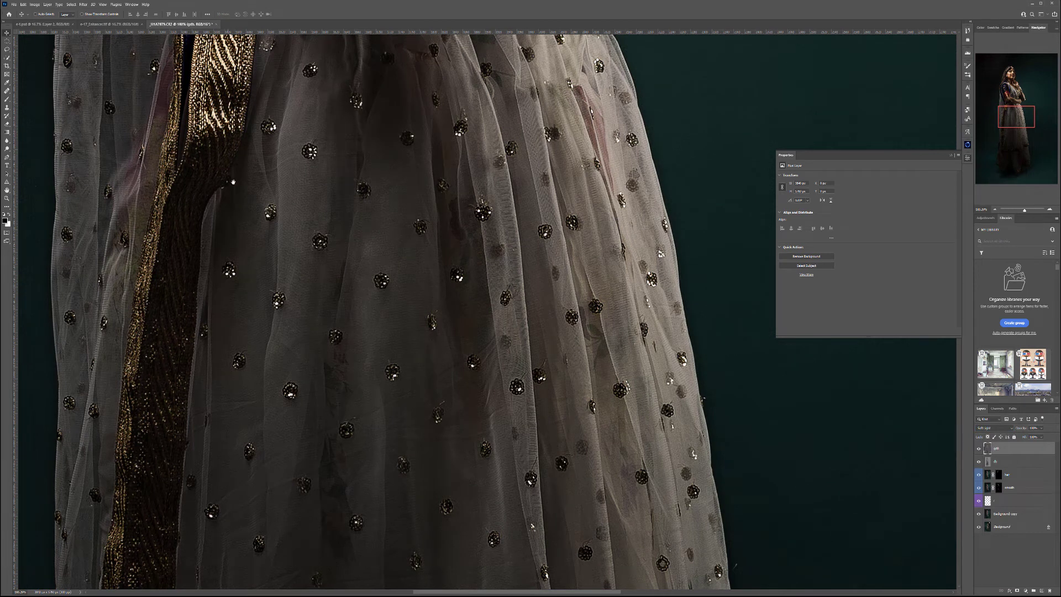
pyautogui.moveTo(234, 182); pyautogui.dragTo(405, 354)
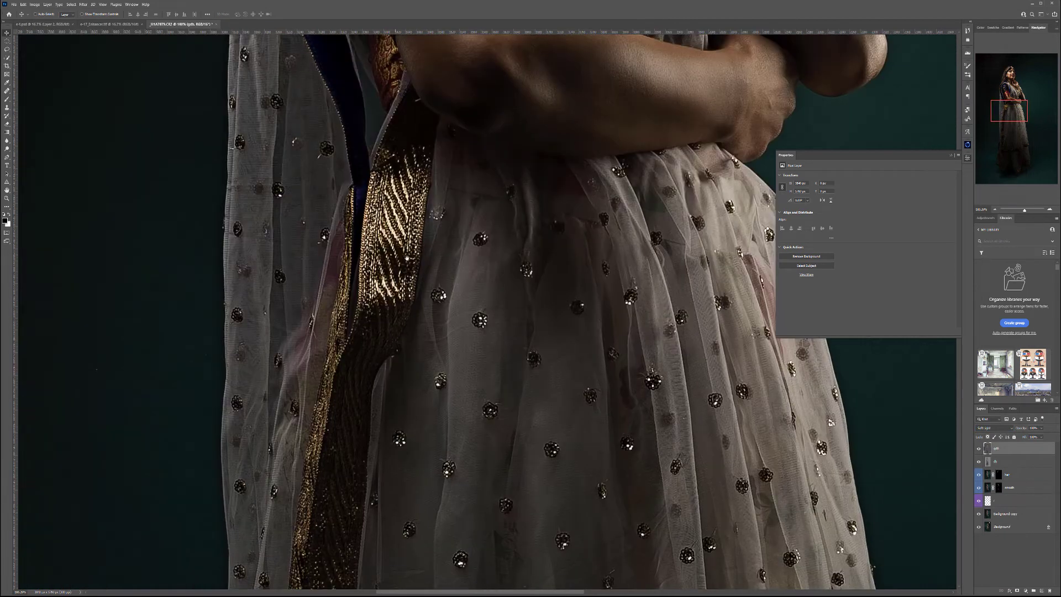
pyautogui.click(979, 448)
pyautogui.click(979, 448)
pyautogui.click(980, 448)
pyautogui.click(980, 448)
pyautogui.scroll(-14, 577, 361)
pyautogui.moveTo(603, 405); pyautogui.dragTo(551, 314)
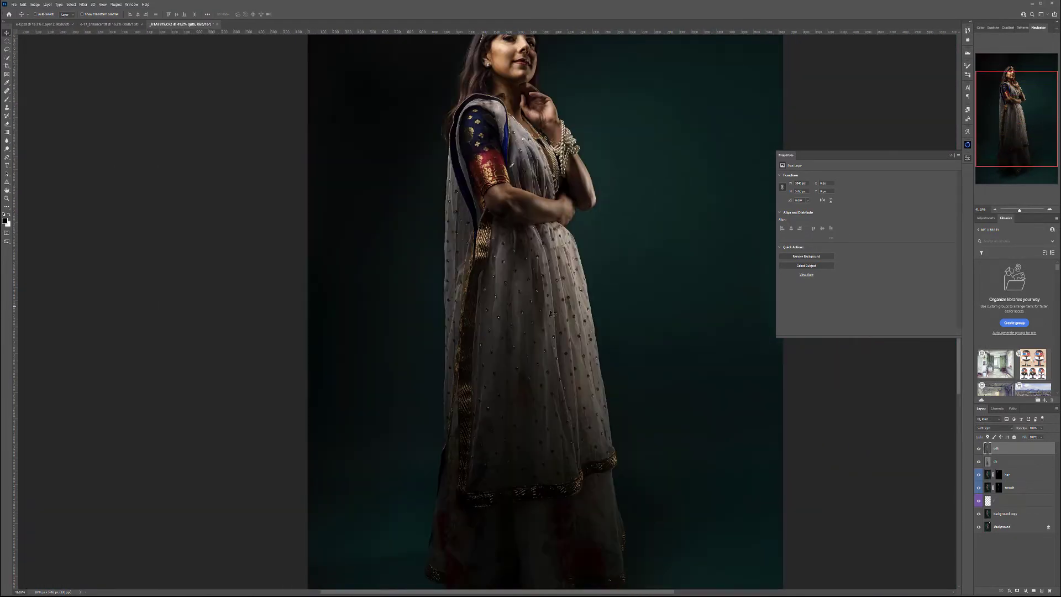
pyautogui.scroll(-2, 552, 314)
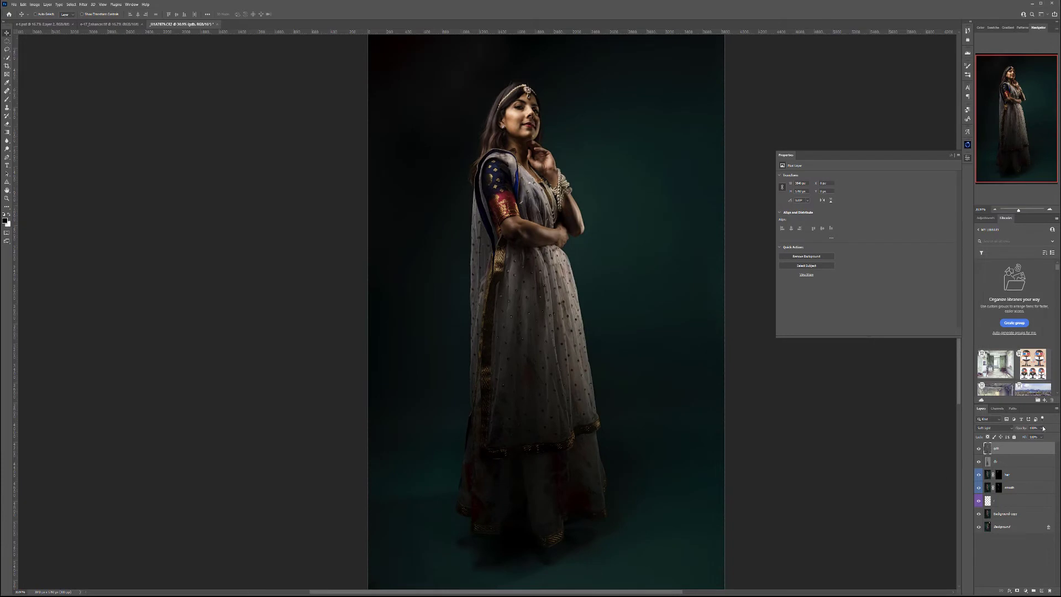
# Lower the gdb layer's opacity to about 25%
pyautogui.click(1042, 429)
pyautogui.moveTo(1043, 436); pyautogui.dragTo(1020, 437)
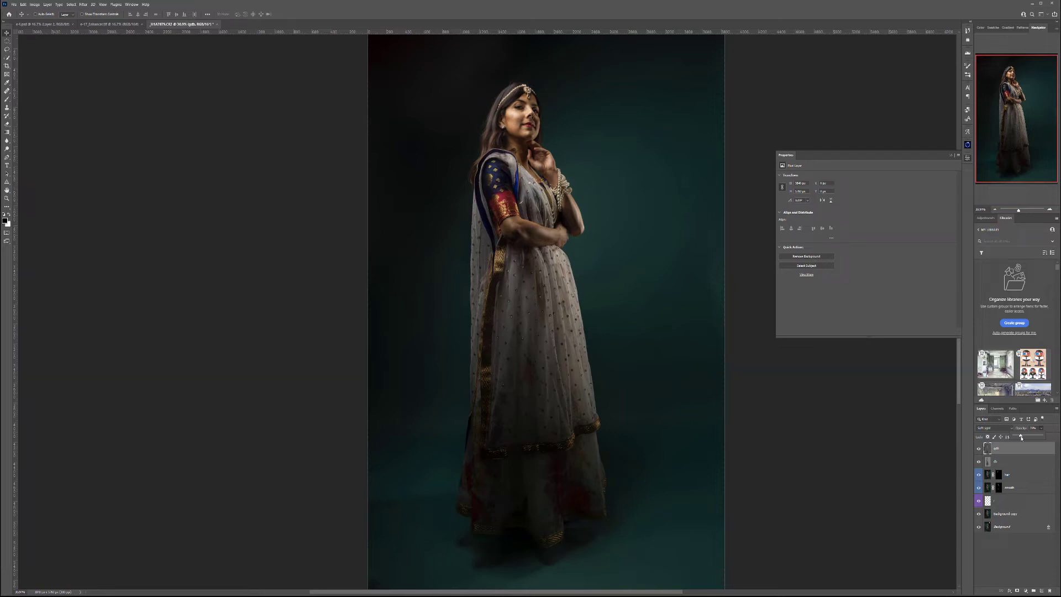
pyautogui.click(1019, 450)
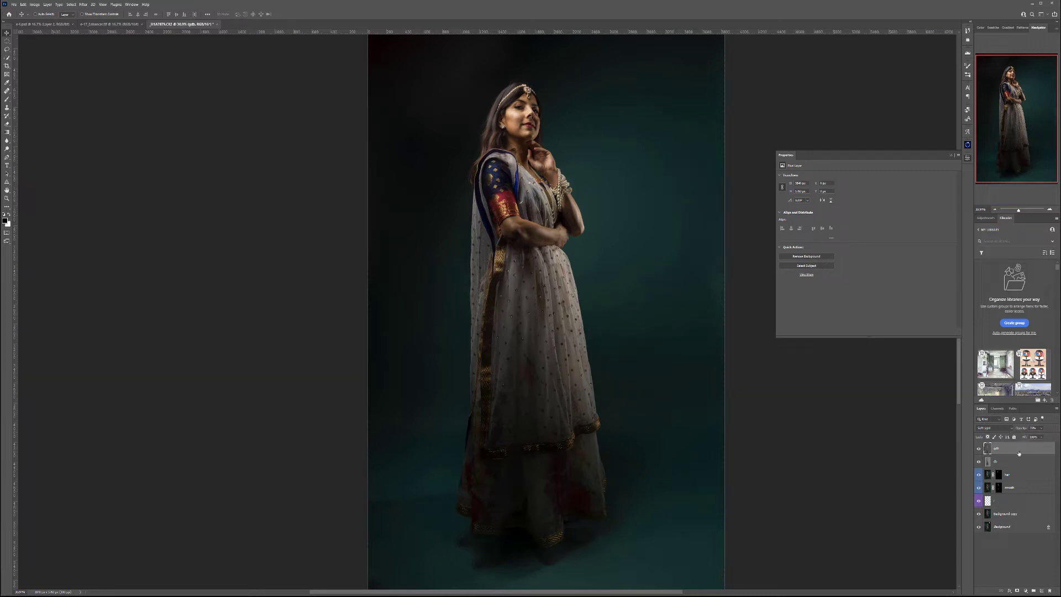
# Group the layers from gdb to Background copy as 'model' and convert the group to a smart object
pyautogui.keyDown('shift'); pyautogui.click(1024, 517); pyautogui.keyUp('shift')
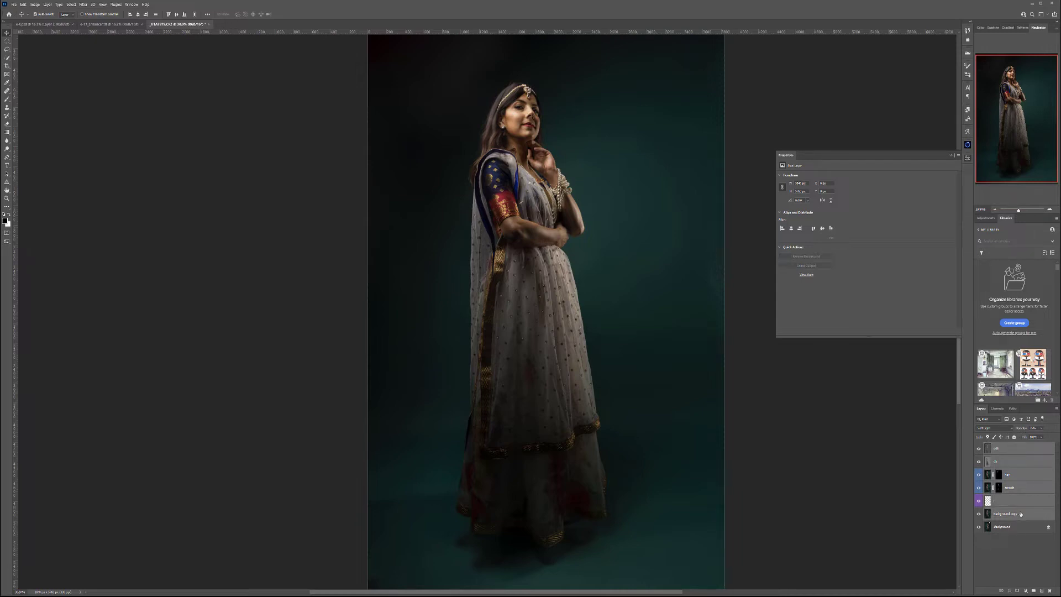
pyautogui.hotkey('ctrl', 'g')
pyautogui.doubleClick(1003, 446)
pyautogui.write('re')
pyautogui.write('model')
pyautogui.press('Return')
pyautogui.rightClick(1017, 446)
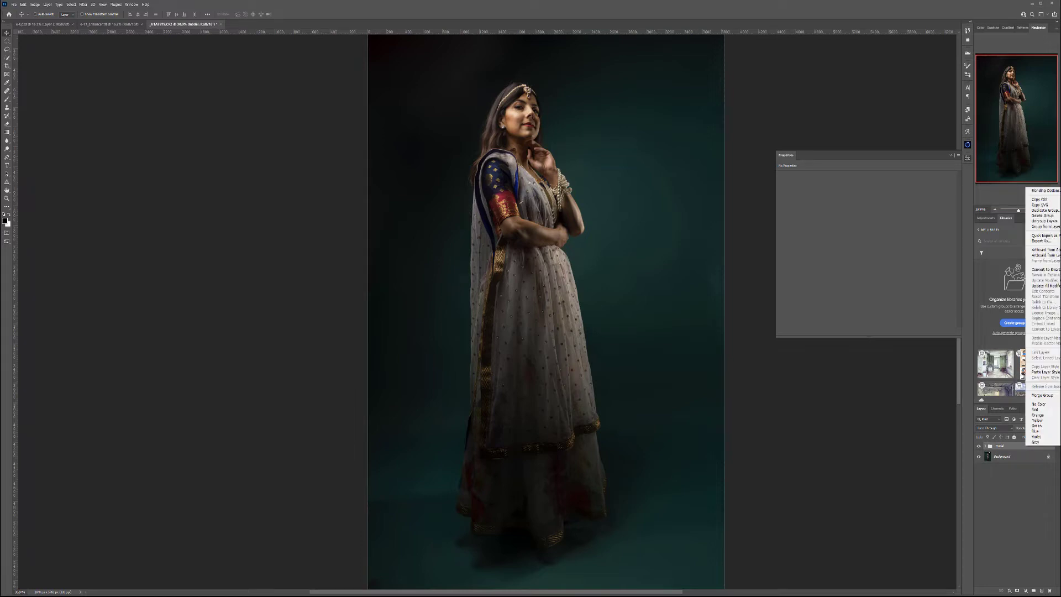
pyautogui.click(1045, 269)
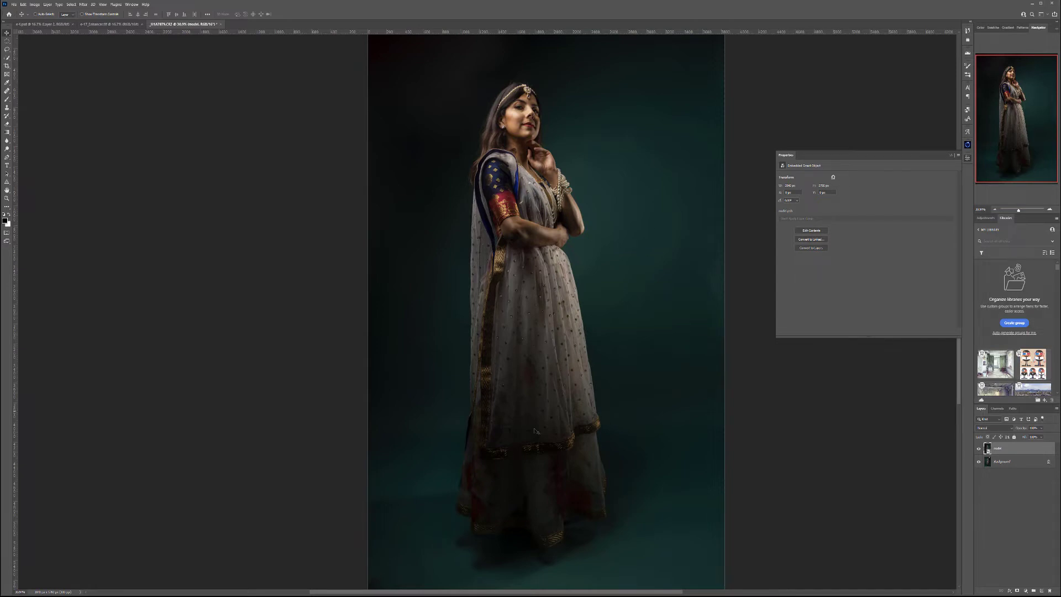
# Toggle the model layer off and on to compare with the original photo
pyautogui.click(980, 449)
pyautogui.click(980, 449)
pyautogui.click(979, 450)
pyautogui.click(979, 449)
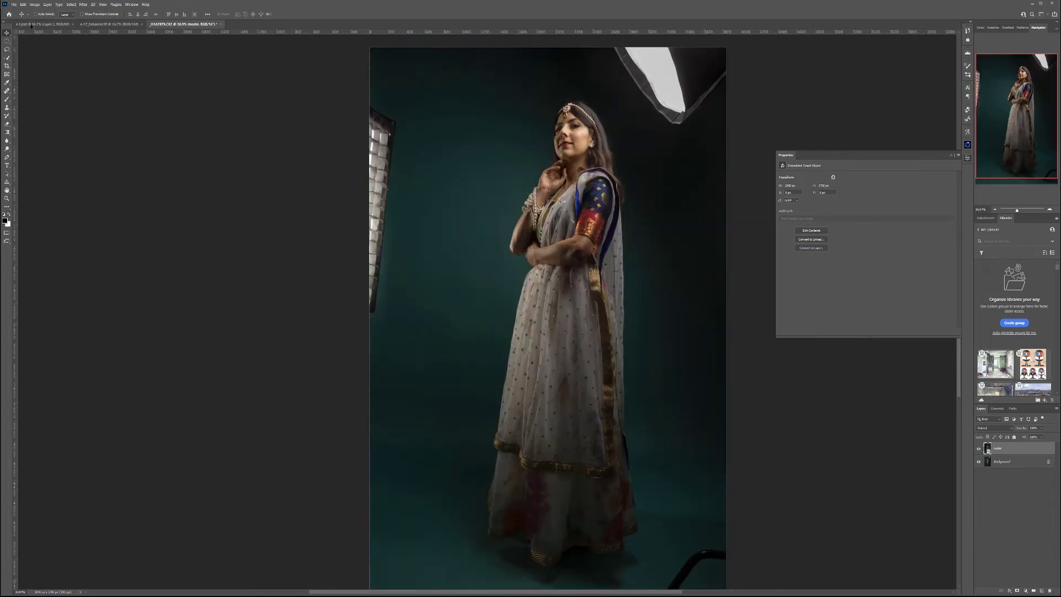
# Copy the model layer into the e-t.psd archway composite, accepting the bit-depth warning, and move it down
pyautogui.moveTo(33, 25); pyautogui.dragTo(429, 290)
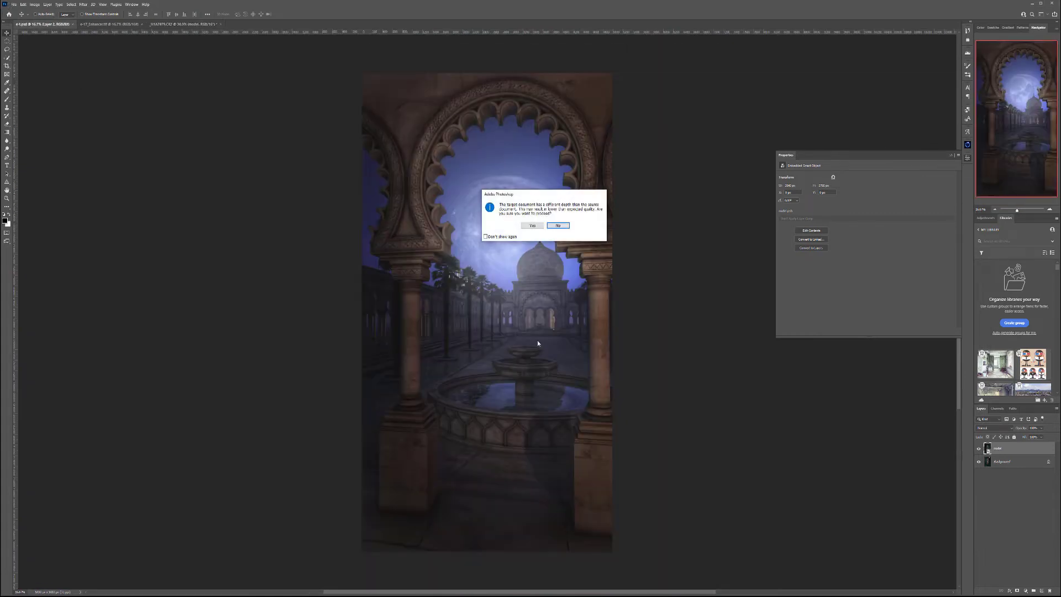
pyautogui.click(533, 226)
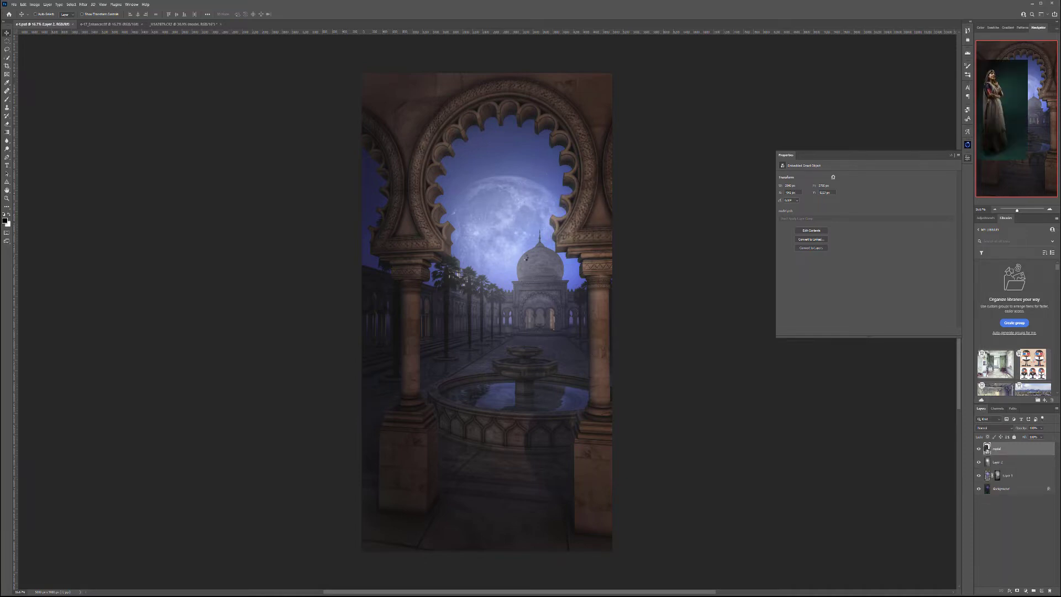
pyautogui.moveTo(470, 206); pyautogui.dragTo(504, 293)
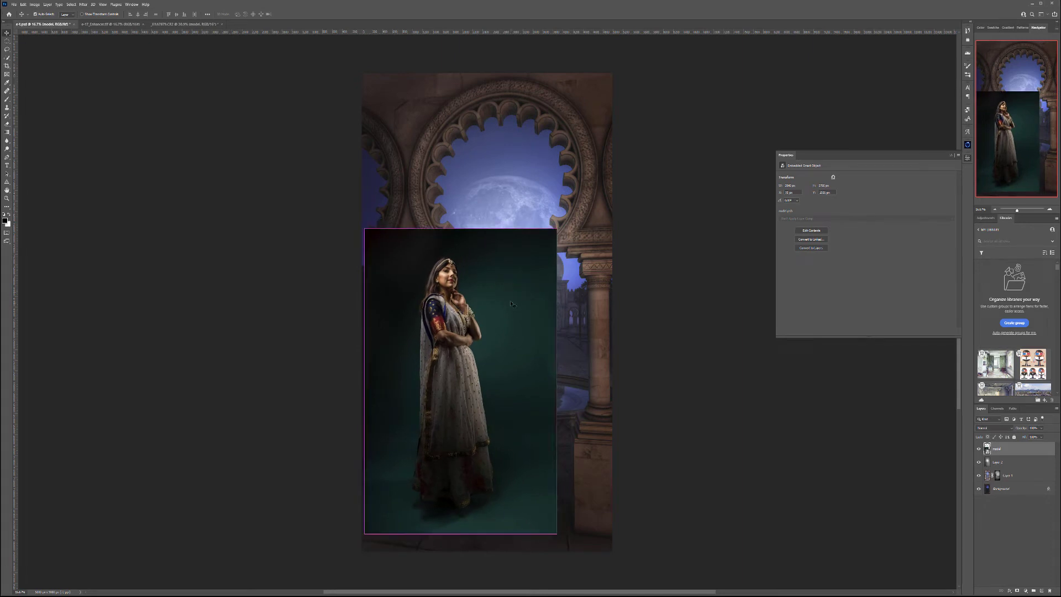
# Free-transform the model layer, scaling it up to fill the archway canvas, then nudge it up and right
pyautogui.hotkey('ctrl', 't')
pyautogui.moveTo(556, 228); pyautogui.dragTo(713, 79)
pyautogui.moveTo(555, 181); pyautogui.dragTo(493, 252)
pyautogui.moveTo(606, 120); pyautogui.dragTo(630, 78)
pyautogui.moveTo(562, 249); pyautogui.dragTo(290, 270)
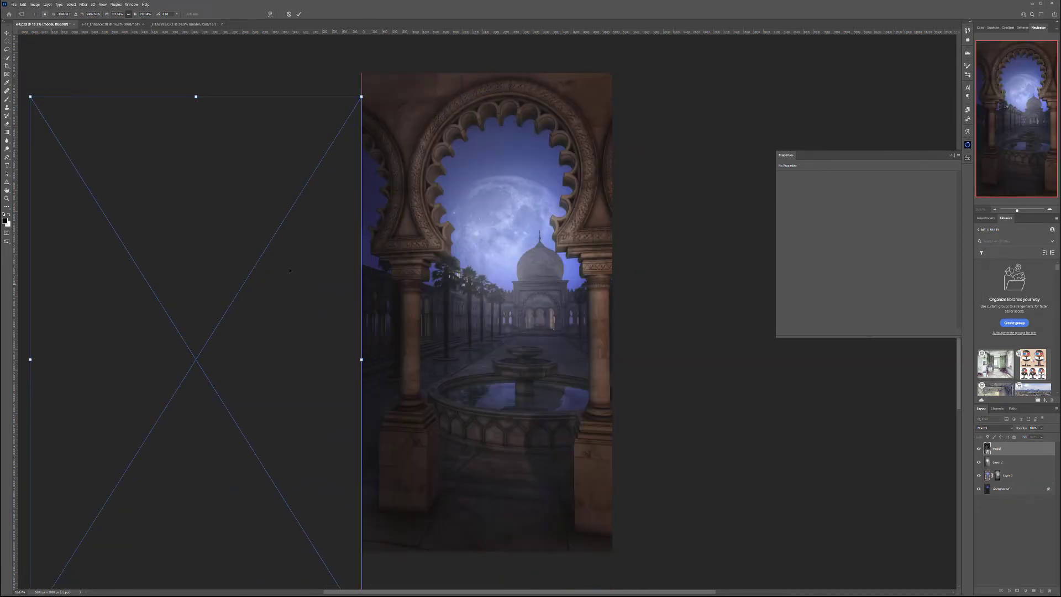
pyautogui.moveTo(335, 404); pyautogui.dragTo(554, 382)
pyautogui.moveTo(615, 95); pyautogui.dragTo(632, 66)
pyautogui.moveTo(535, 246); pyautogui.dragTo(530, 307)
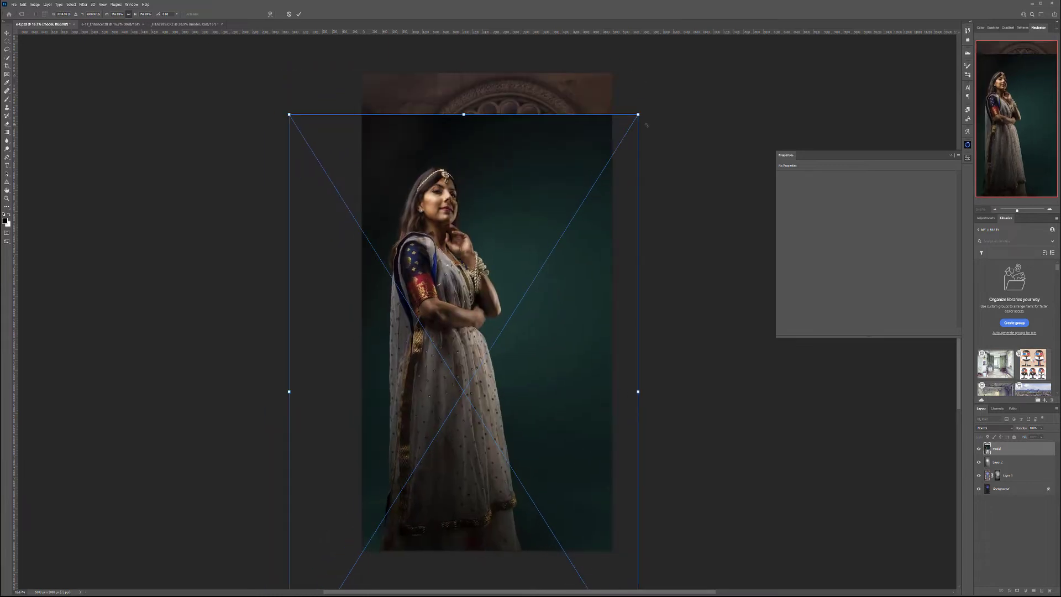
pyautogui.moveTo(639, 113); pyautogui.dragTo(677, 83)
pyautogui.moveTo(553, 273); pyautogui.dragTo(528, 296)
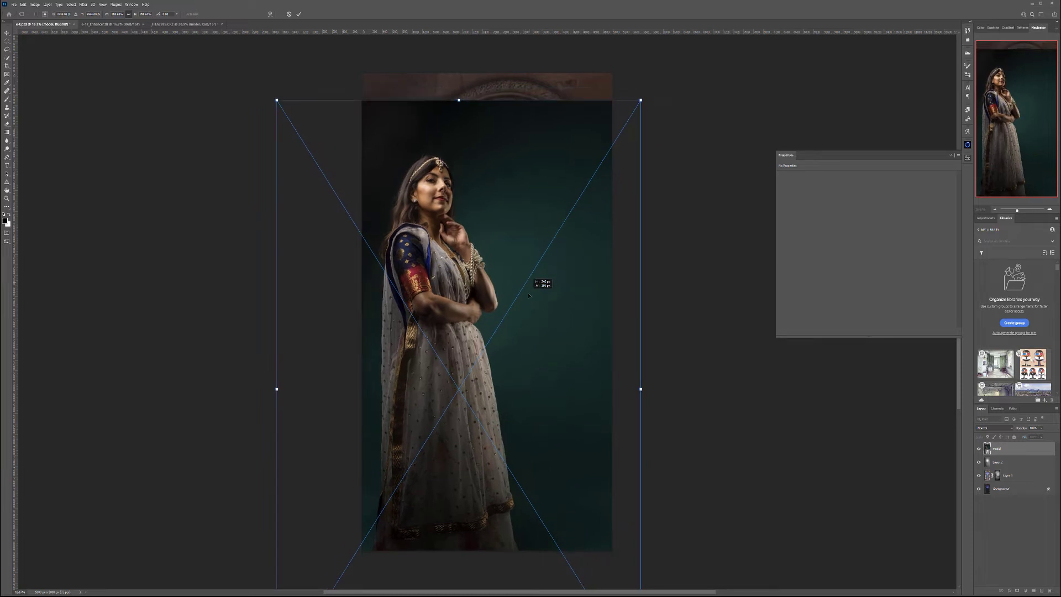
pyautogui.press('Return')
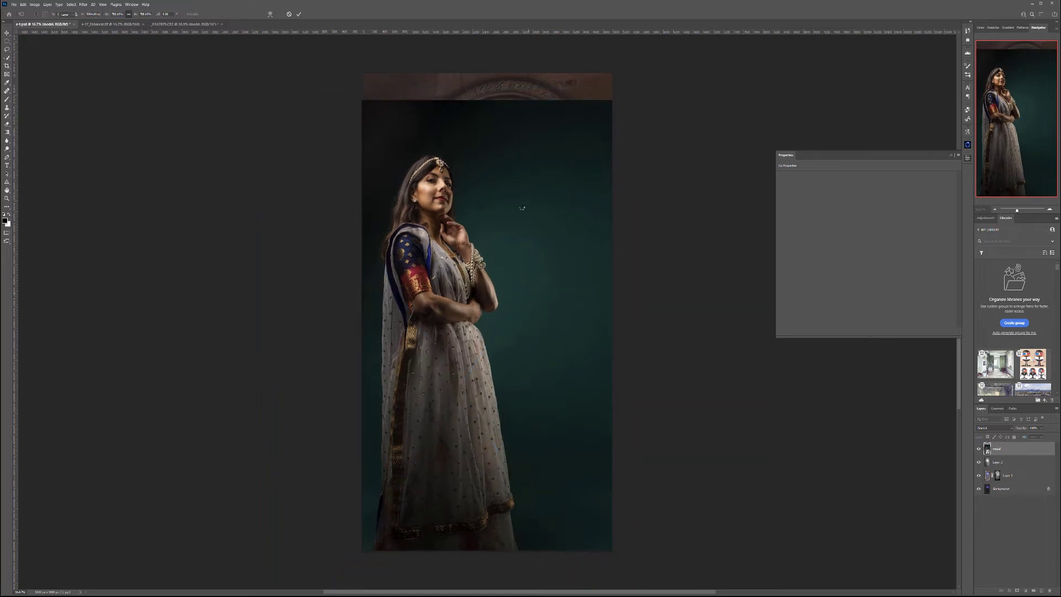
pyautogui.moveTo(500, 226); pyautogui.dragTo(528, 180)
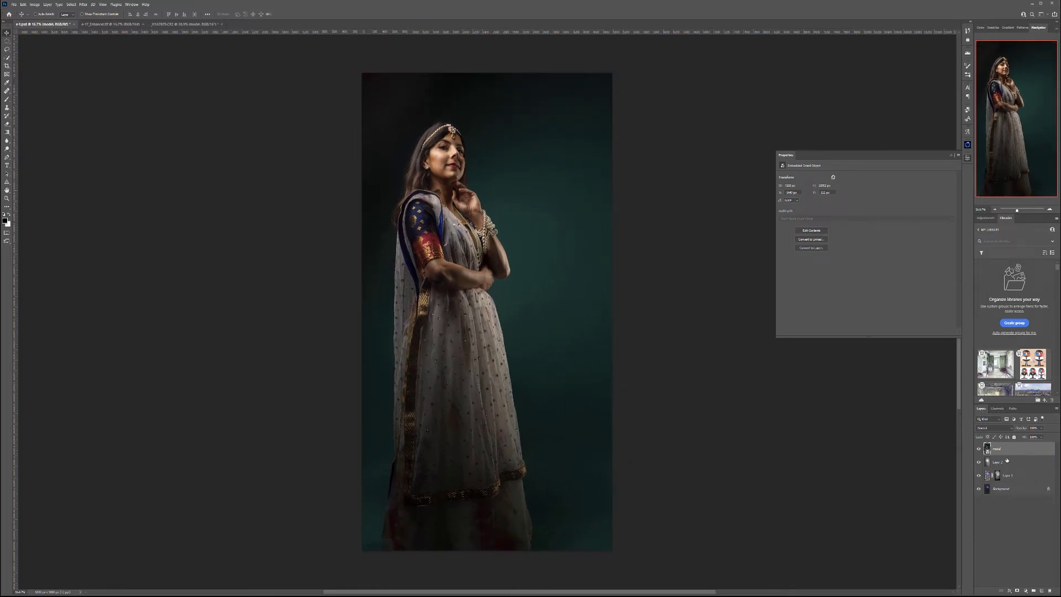
# Add a layer mask to the model layer and change its blending mode
pyautogui.click(1018, 592)
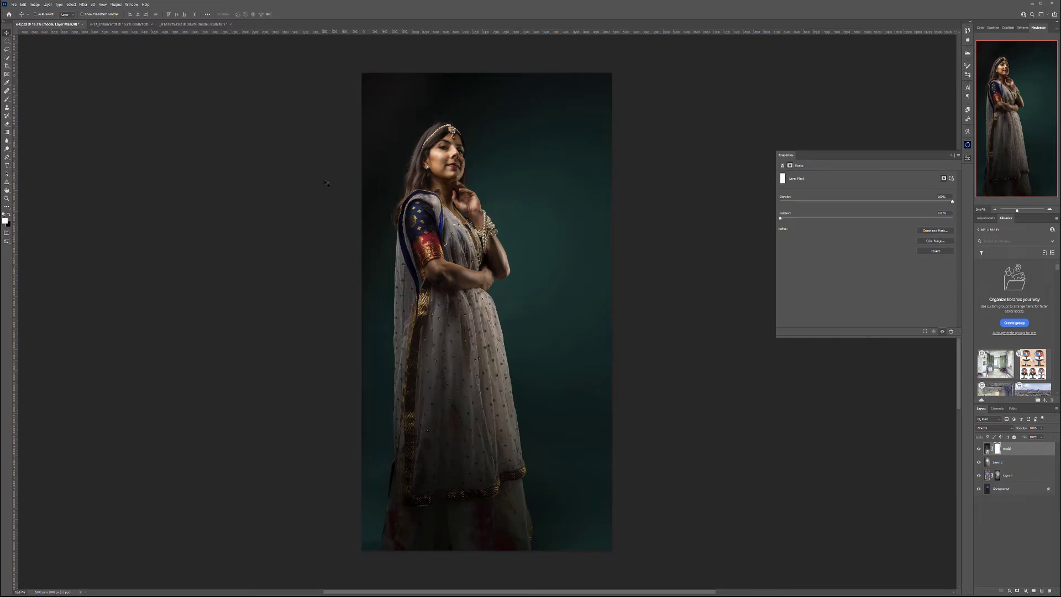
pyautogui.click(987, 449)
pyautogui.click(1010, 429)
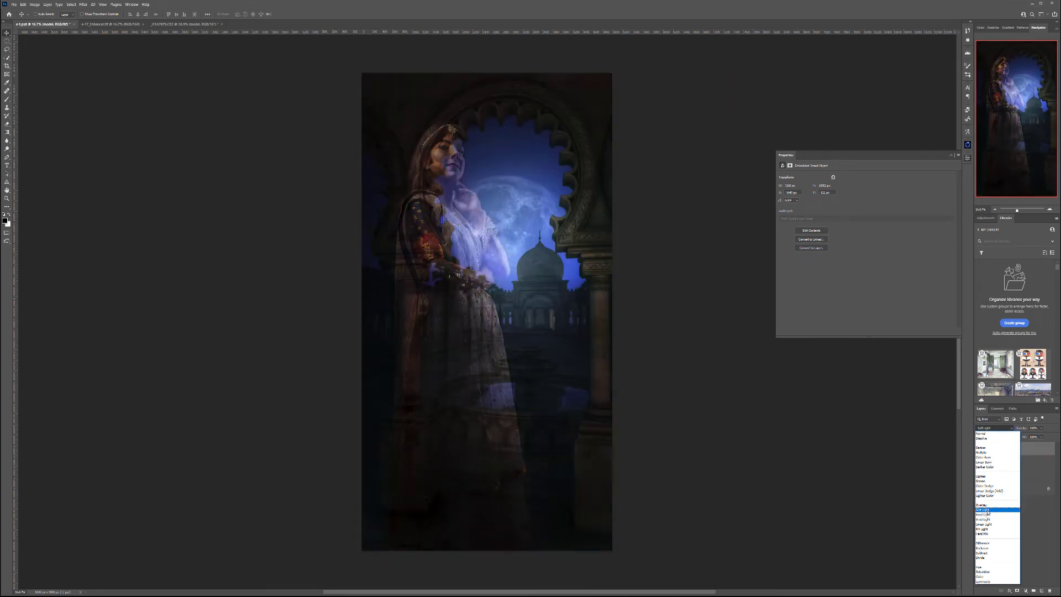
pyautogui.click(987, 434)
# Paint black on the mask above her shoulder, then set the layer back to Normal blending
pyautogui.click(997, 450)
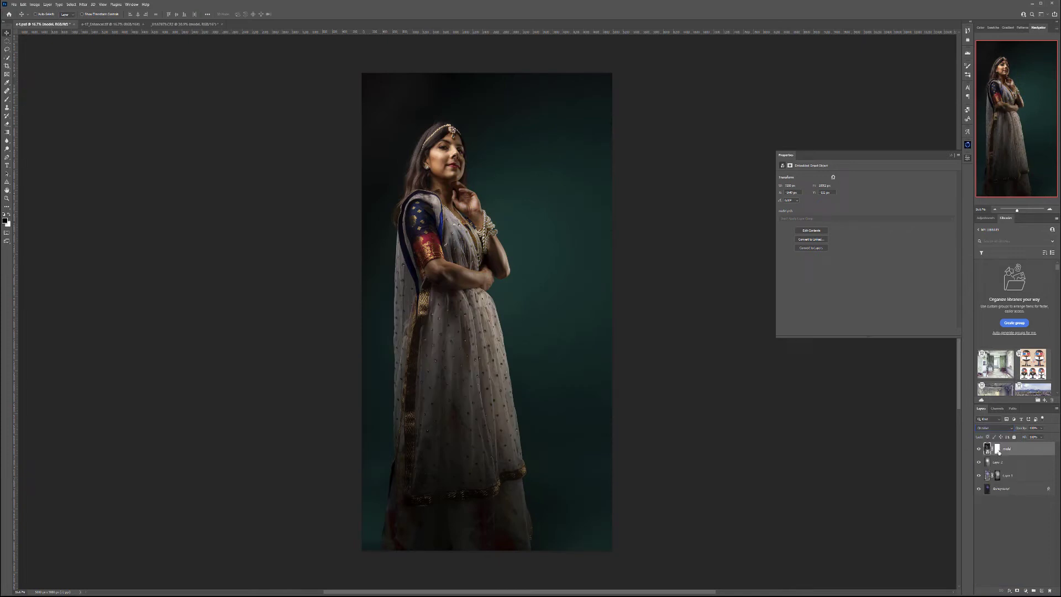
pyautogui.click(6, 100)
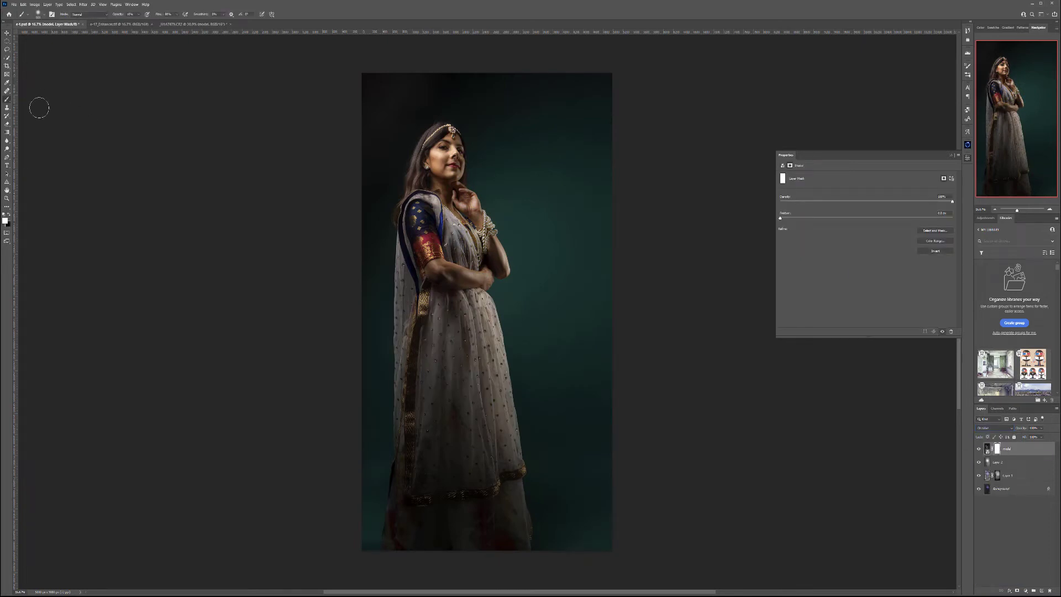
pyautogui.press('x')
pyautogui.moveTo(586, 216)
pyautogui.mouseDown()
pyautogui.moveTo(502, 114)
pyautogui.moveTo(512, 156)
pyautogui.moveTo(555, 147)
pyautogui.moveTo(562, 120)
pyautogui.mouseUp()
pyautogui.click(1007, 430)
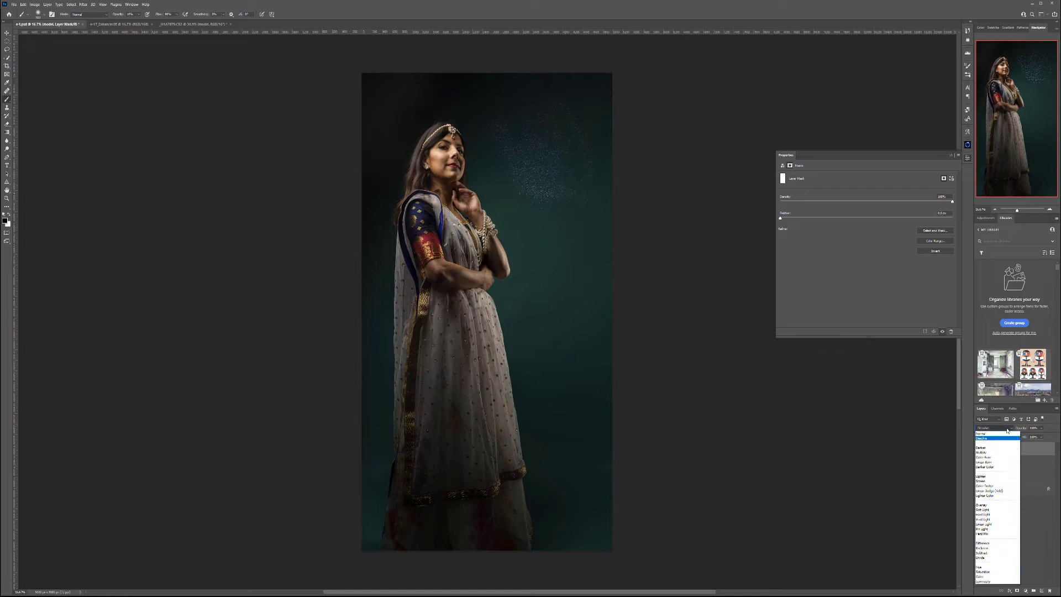
pyautogui.click(992, 429)
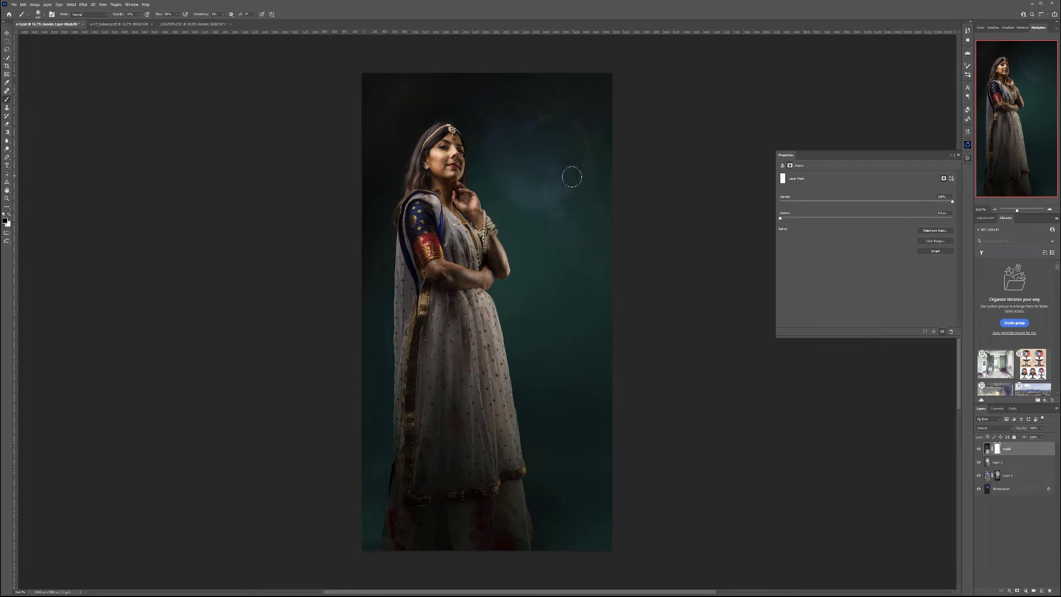
# Set the foreground colour to grey 646464 in the Color Picker
pyautogui.click(6, 222)
pyautogui.moveTo(693, 282); pyautogui.dragTo(654, 239)
pyautogui.write('646464')
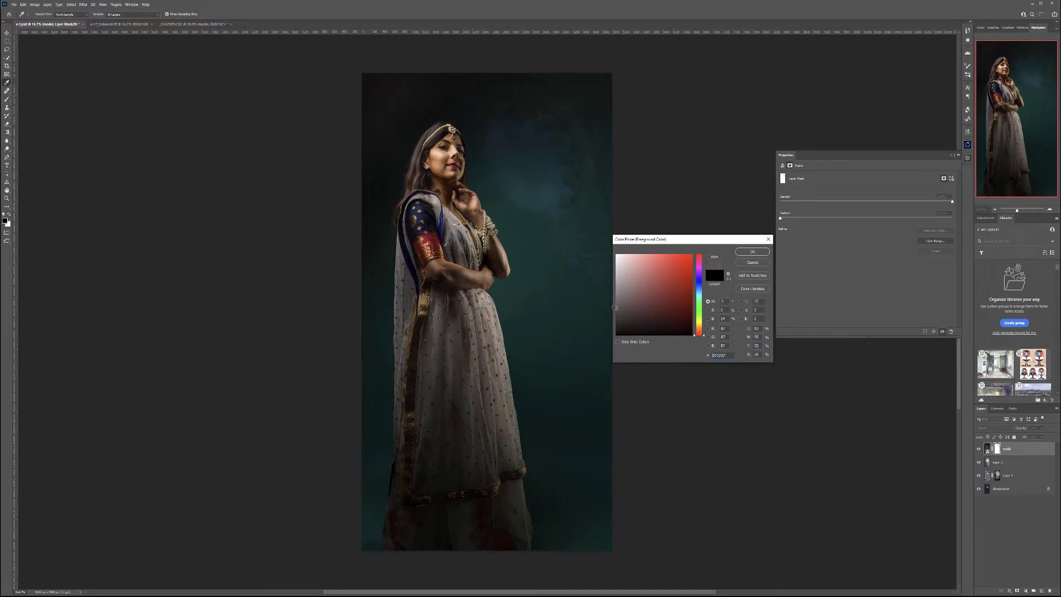
pyautogui.moveTo(611, 301); pyautogui.dragTo(609, 305)
pyautogui.click(752, 252)
# Paint the mask at 100% opacity to reveal the arch, sky and dome, then lower the model slightly
pyautogui.press('b')
pyautogui.press('0')
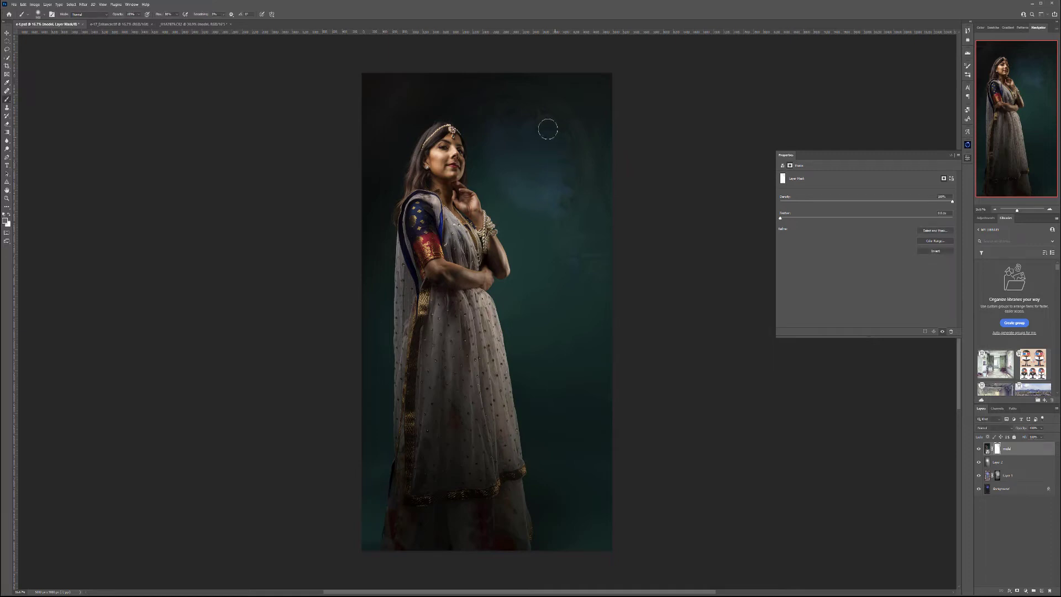
pyautogui.moveTo(385, 71)
pyautogui.mouseDown()
pyautogui.moveTo(690, 82)
pyautogui.moveTo(421, 77)
pyautogui.moveTo(513, 82)
pyautogui.moveTo(516, 116)
pyautogui.moveTo(579, 153)
pyautogui.moveTo(609, 237)
pyautogui.moveTo(596, 71)
pyautogui.moveTo(574, 114)
pyautogui.moveTo(527, 121)
pyautogui.moveTo(528, 171)
pyautogui.moveTo(563, 192)
pyautogui.moveTo(571, 211)
pyautogui.moveTo(545, 230)
pyautogui.moveTo(596, 340)
pyautogui.moveTo(596, 303)
pyautogui.moveTo(611, 358)
pyautogui.moveTo(581, 405)
pyautogui.moveTo(542, 288)
pyautogui.moveTo(523, 309)
pyautogui.moveTo(545, 419)
pyautogui.moveTo(583, 517)
pyautogui.moveTo(564, 373)
pyautogui.moveTo(606, 320)
pyautogui.moveTo(612, 454)
pyautogui.mouseUp()
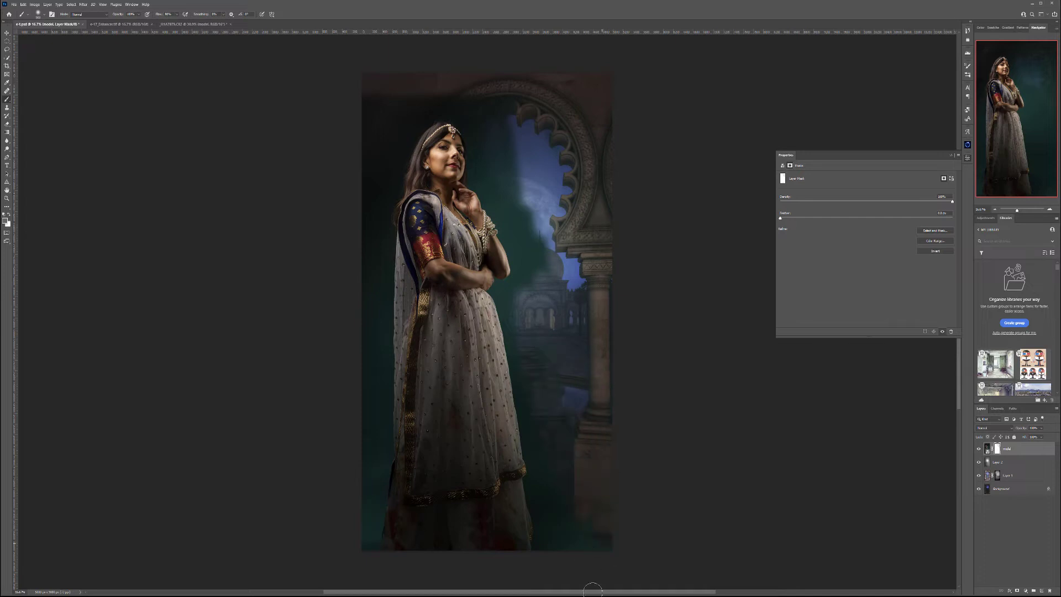
pyautogui.moveTo(519, 110)
pyautogui.mouseDown()
pyautogui.moveTo(487, 145)
pyautogui.moveTo(492, 185)
pyautogui.moveTo(538, 225)
pyautogui.moveTo(507, 90)
pyautogui.moveTo(521, 201)
pyautogui.moveTo(534, 202)
pyautogui.moveTo(494, 111)
pyautogui.moveTo(377, 96)
pyautogui.moveTo(455, 99)
pyautogui.moveTo(352, 124)
pyautogui.moveTo(380, 113)
pyautogui.moveTo(382, 129)
pyautogui.moveTo(421, 97)
pyautogui.moveTo(360, 188)
pyautogui.moveTo(364, 164)
pyautogui.moveTo(368, 212)
pyautogui.moveTo(355, 250)
pyautogui.moveTo(369, 326)
pyautogui.moveTo(376, 258)
pyautogui.moveTo(358, 393)
pyautogui.moveTo(376, 347)
pyautogui.moveTo(379, 437)
pyautogui.moveTo(356, 553)
pyautogui.moveTo(360, 311)
pyautogui.moveTo(365, 279)
pyautogui.moveTo(371, 345)
pyautogui.moveTo(392, 149)
pyautogui.moveTo(427, 107)
pyautogui.moveTo(462, 100)
pyautogui.moveTo(496, 192)
pyautogui.moveTo(507, 145)
pyautogui.moveTo(525, 279)
pyautogui.moveTo(518, 345)
pyautogui.moveTo(570, 584)
pyautogui.mouseUp()
pyautogui.scroll(-1, 480, 296)
pyautogui.scroll(1, 480, 296)
pyautogui.scroll(-2, 480, 296)
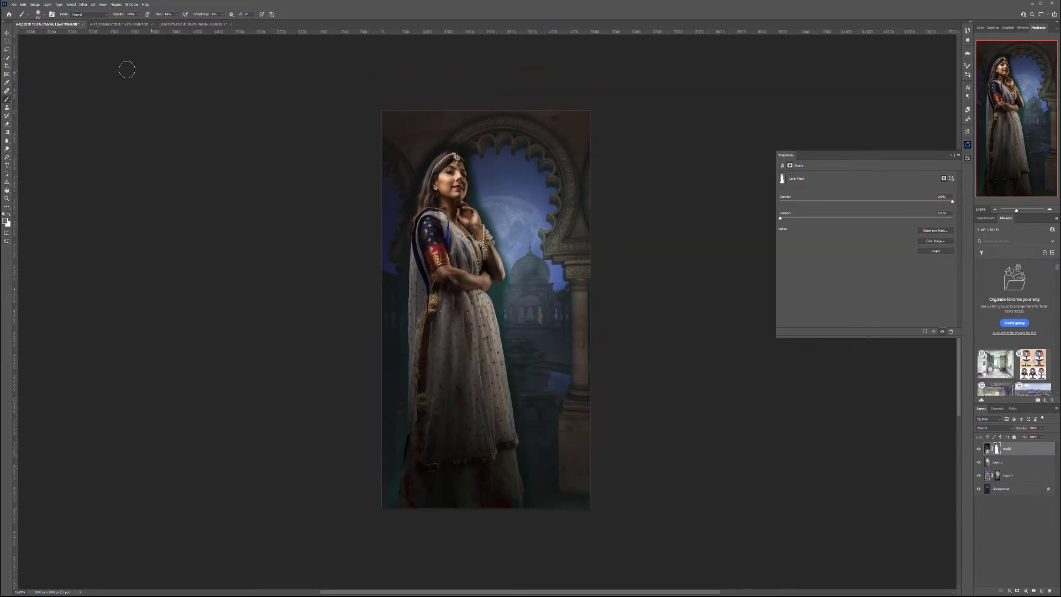
pyautogui.click(7, 33)
pyautogui.moveTo(434, 222)
pyautogui.mouseDown()
pyautogui.moveTo(425, 248)
pyautogui.moveTo(422, 237)
pyautogui.mouseUp()
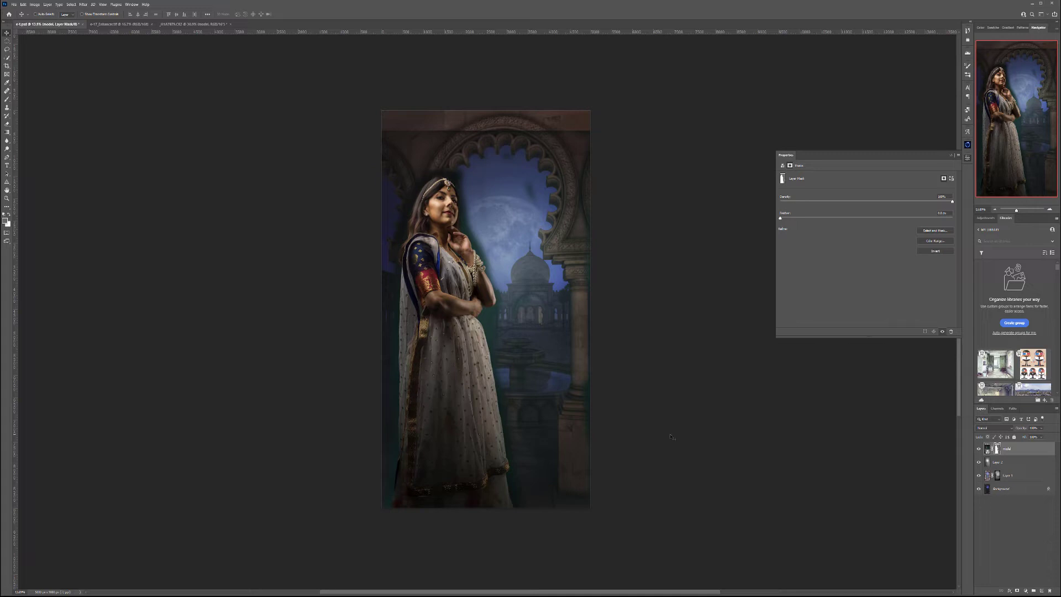
# Free-transform the model up to roughly 126–128%, apply it, and shift her to the right
pyautogui.hotkey('ctrl', 't')
pyautogui.moveTo(615, 131); pyautogui.dragTo(804, 78)
pyautogui.moveTo(567, 74); pyautogui.dragTo(499, 289)
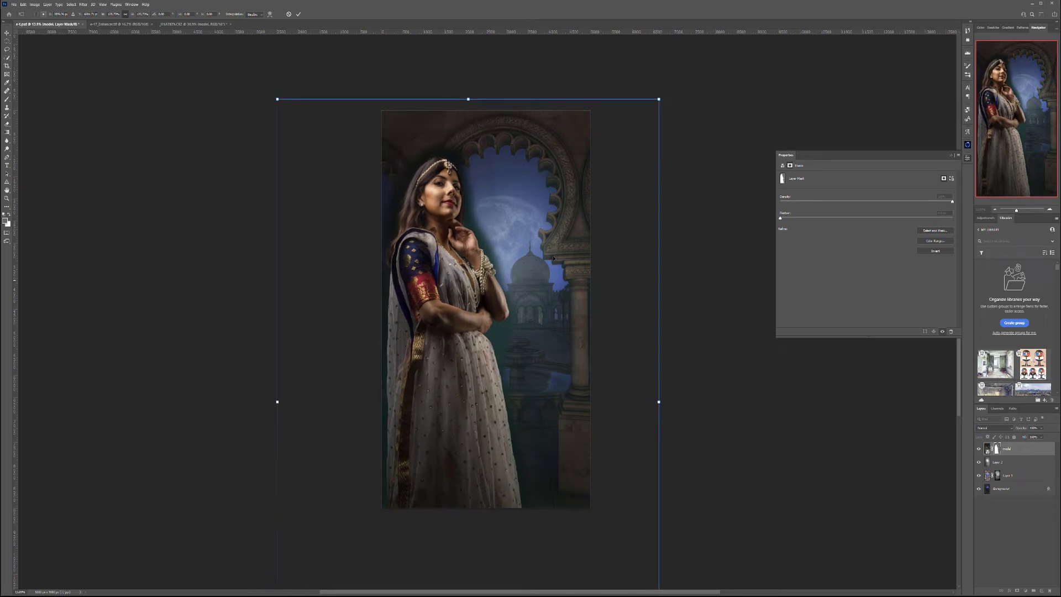
pyautogui.moveTo(660, 99); pyautogui.dragTo(671, 82)
pyautogui.moveTo(517, 259)
pyautogui.mouseDown()
pyautogui.moveTo(526, 273)
pyautogui.moveTo(518, 279)
pyautogui.mouseUp()
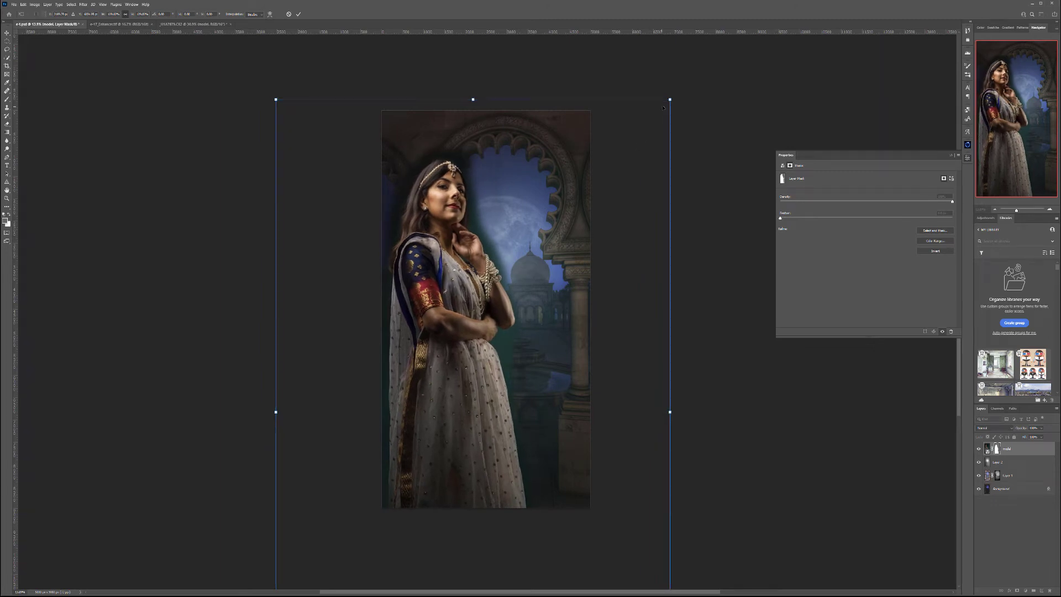
pyautogui.moveTo(669, 100); pyautogui.dragTo(663, 110)
pyautogui.moveTo(538, 227); pyautogui.dragTo(542, 219)
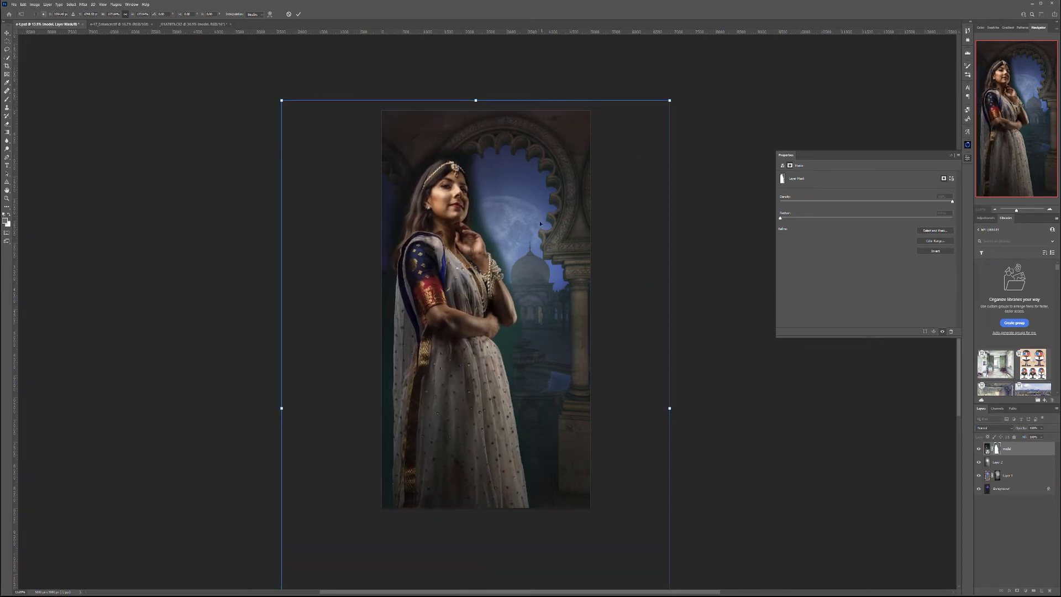
pyautogui.moveTo(475, 470); pyautogui.dragTo(471, 467)
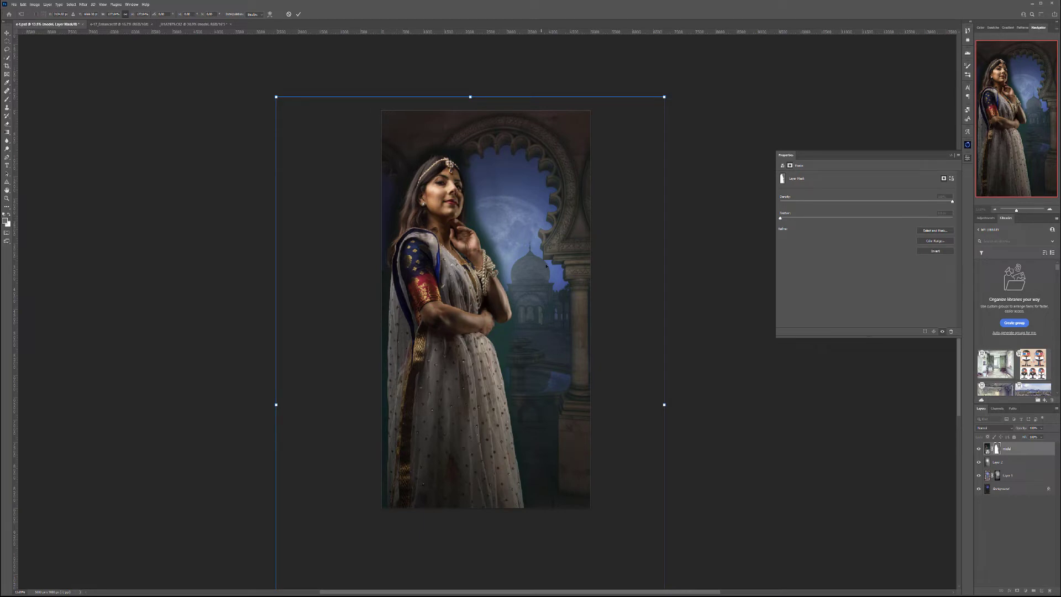
pyautogui.moveTo(664, 96); pyautogui.dragTo(661, 101)
pyautogui.press('Return')
pyautogui.moveTo(463, 337); pyautogui.dragTo(478, 334)
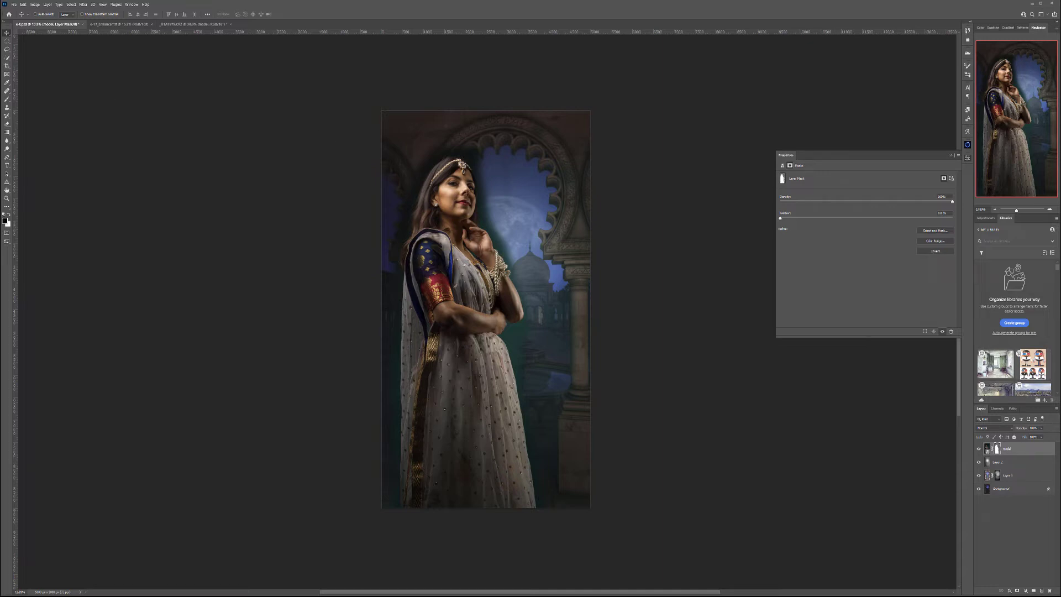
# With a smaller brush on the mask, hide leftover backdrop beside her hair, collar, arm and upper veil
pyautogui.click(6, 101)
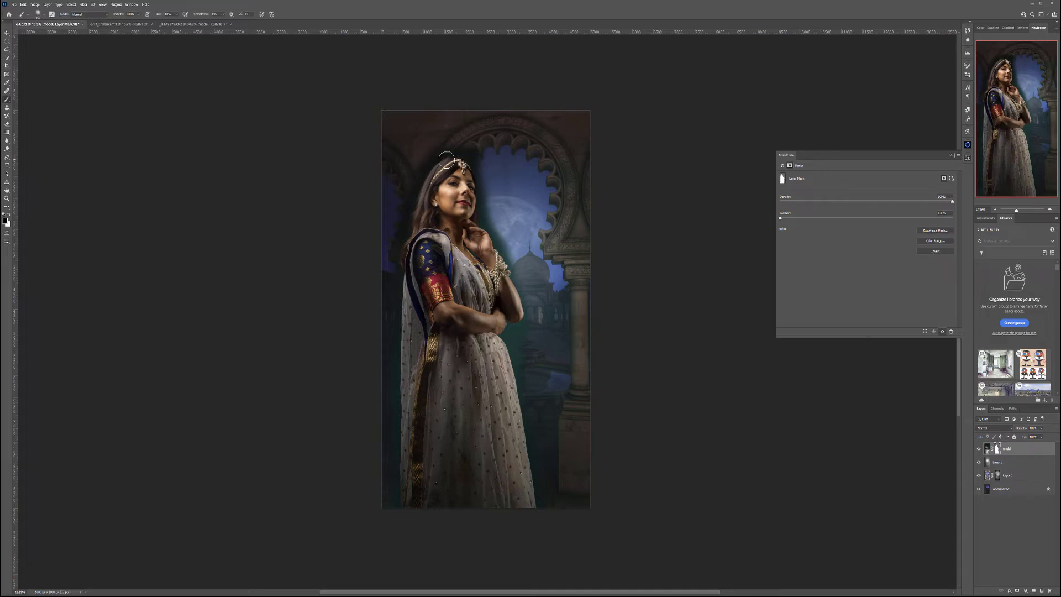
pyautogui.scroll(8, 447, 156)
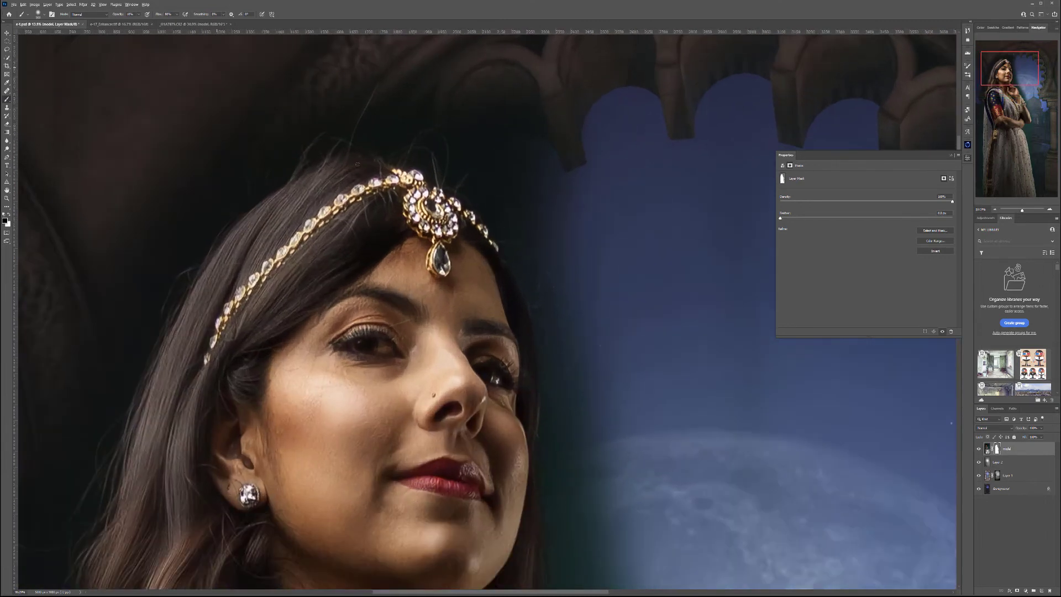
pyautogui.scroll(2, 357, 164)
pyautogui.moveTo(201, 189); pyautogui.dragTo(517, 304)
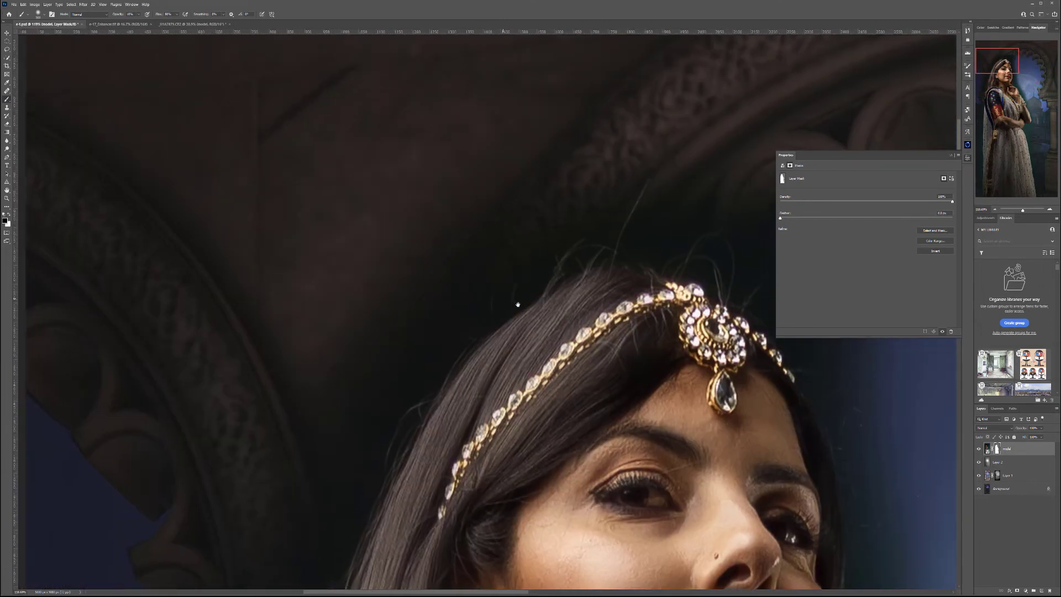
pyautogui.press('[')
pyautogui.press('[')
pyautogui.press('[')
pyautogui.press('[')
pyautogui.press('[')
pyautogui.press('[')
pyautogui.moveTo(497, 283)
pyautogui.mouseDown()
pyautogui.moveTo(429, 329)
pyautogui.moveTo(544, 225)
pyautogui.mouseUp()
pyautogui.press('[')
pyautogui.press('[')
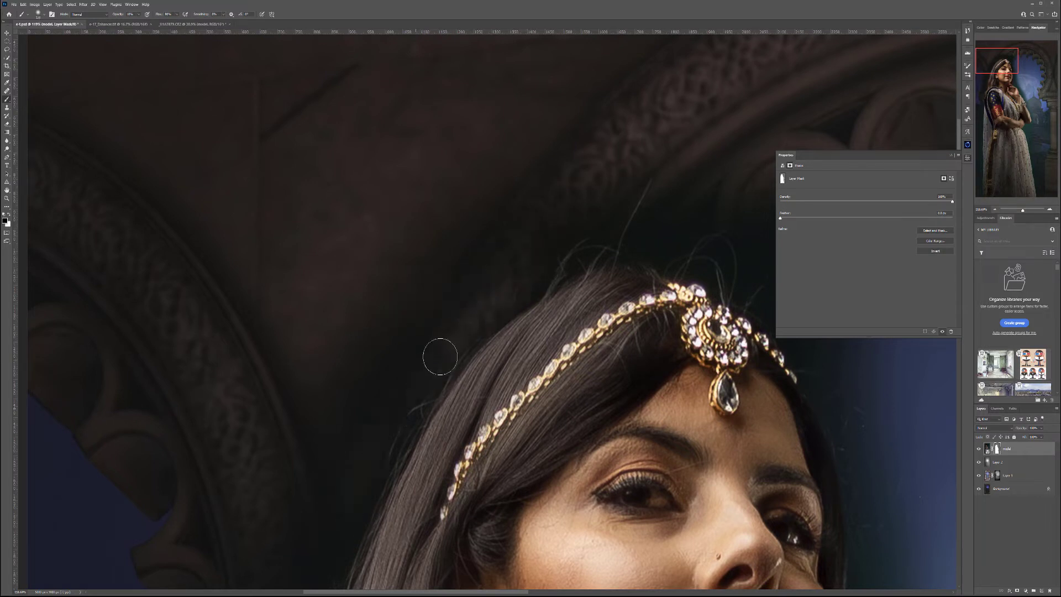
pyautogui.moveTo(451, 439); pyautogui.dragTo(552, 207)
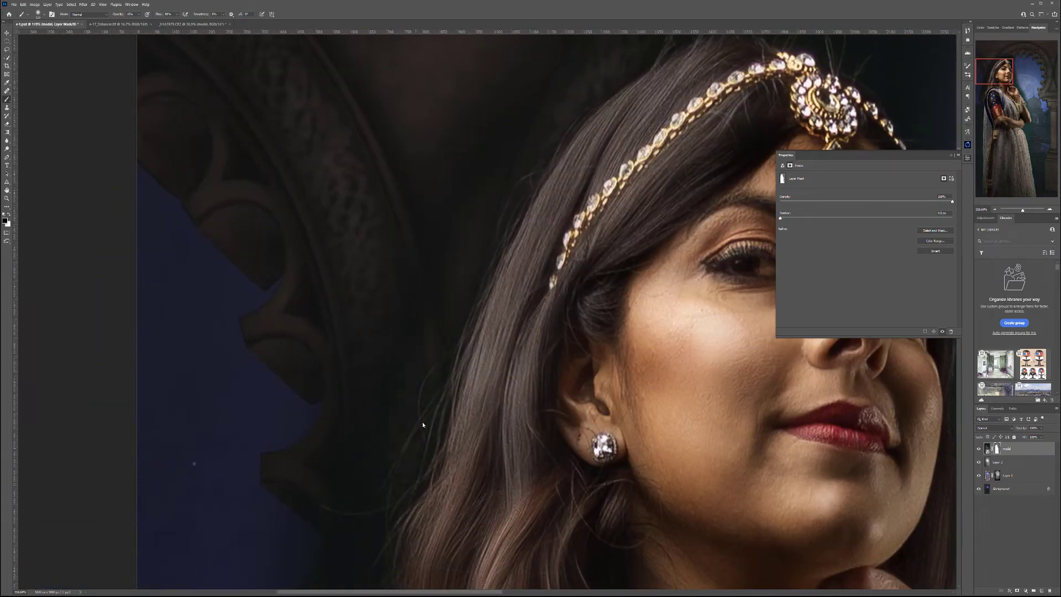
pyautogui.moveTo(437, 469); pyautogui.dragTo(585, 206)
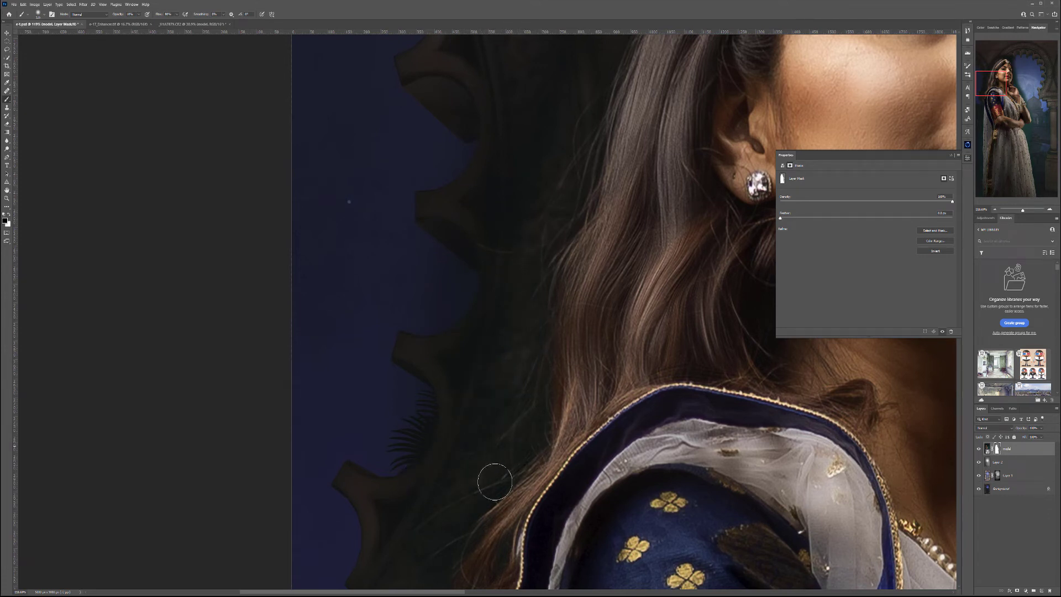
pyautogui.moveTo(487, 509); pyautogui.dragTo(545, 260)
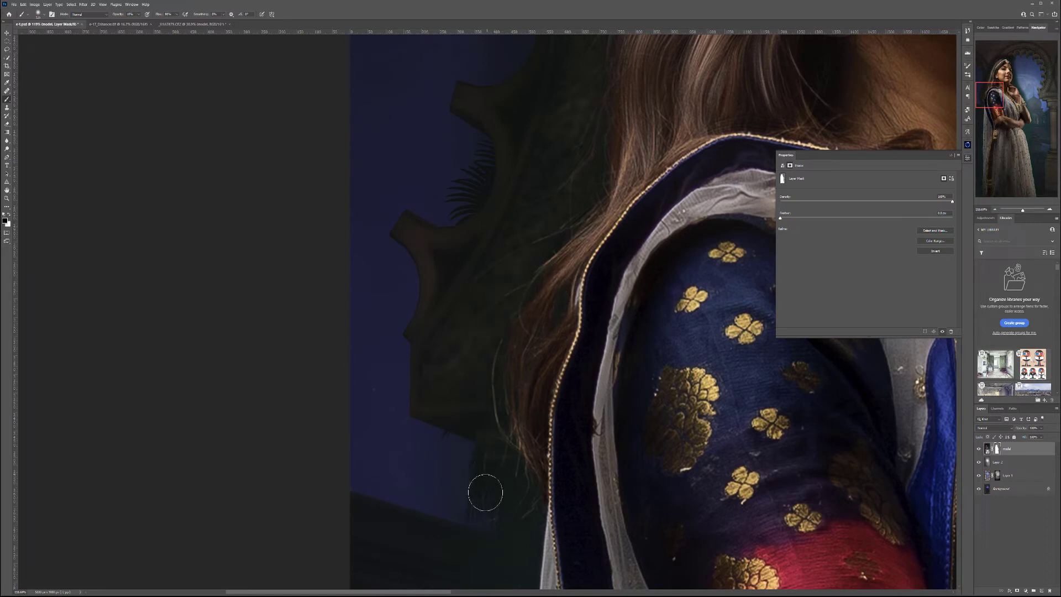
pyautogui.moveTo(511, 524); pyautogui.dragTo(519, 210)
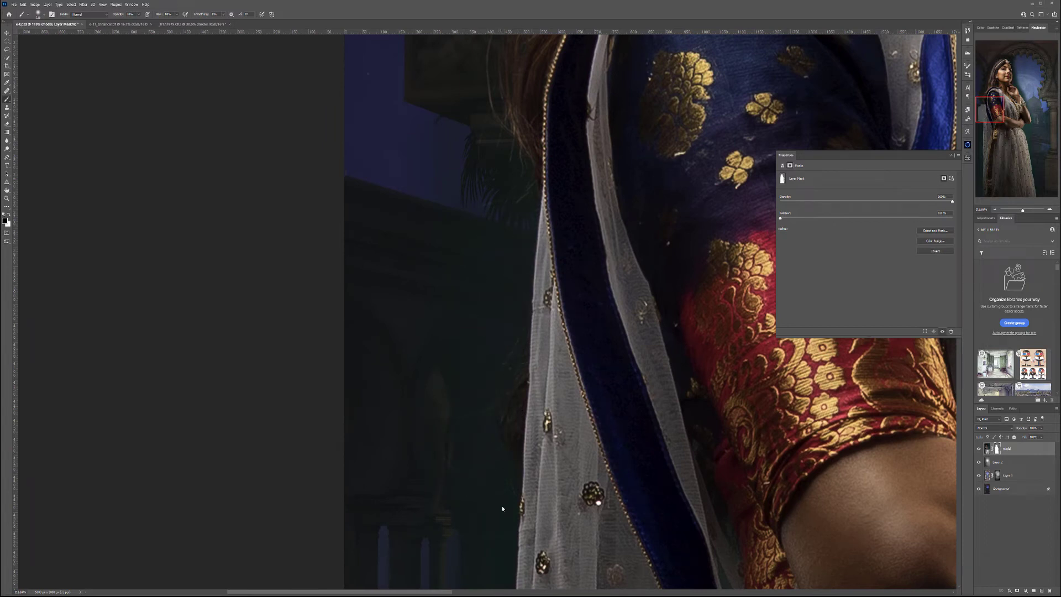
pyautogui.moveTo(510, 545); pyautogui.dragTo(524, 329)
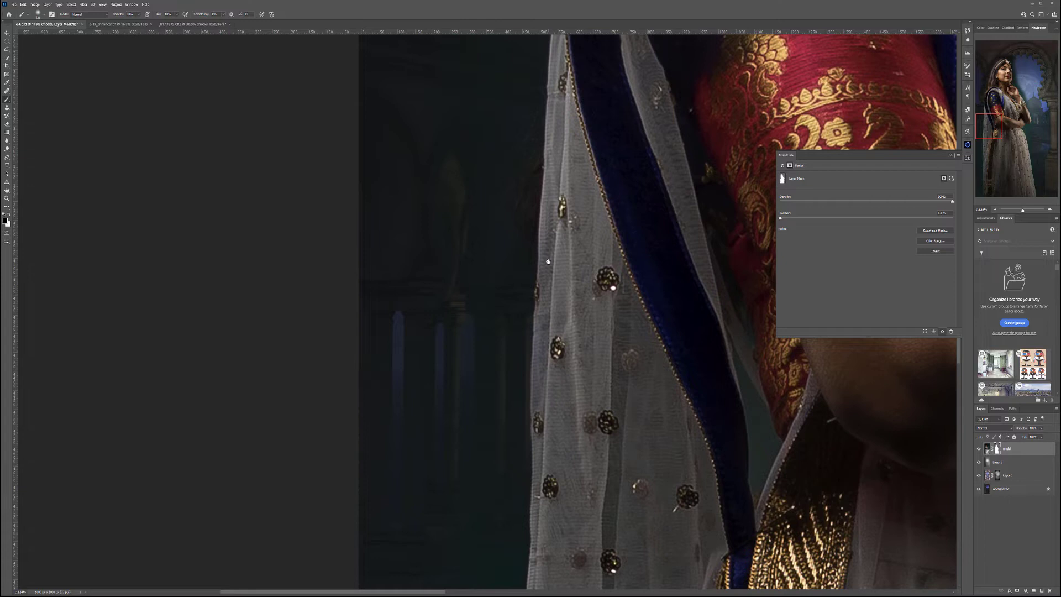
pyautogui.moveTo(476, 515); pyautogui.dragTo(489, 367)
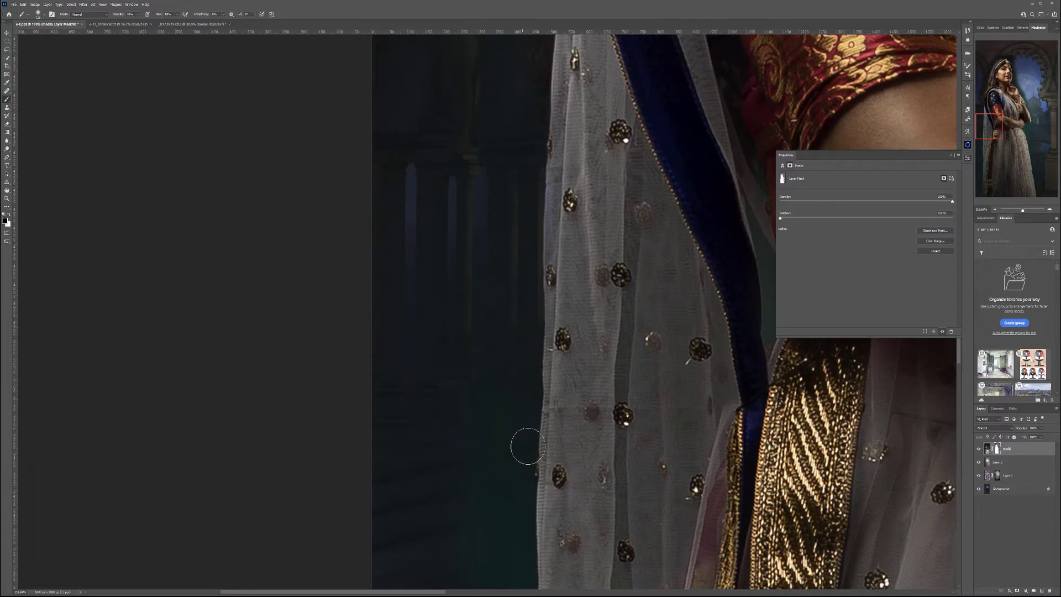
pyautogui.scroll(-2, 472, 336)
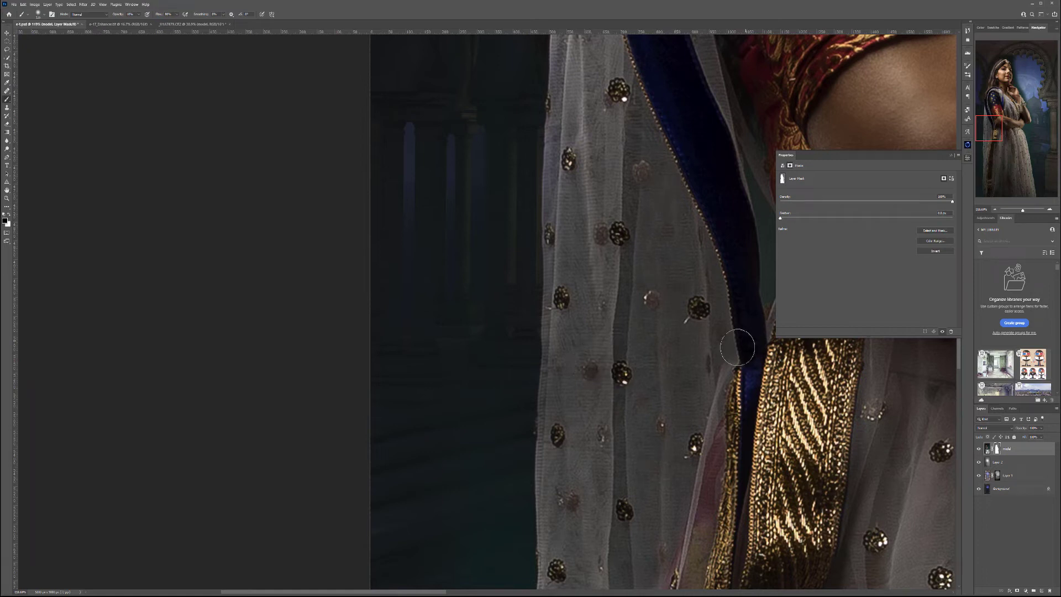
# With a larger brush, paint out the teal haze down the veil and skirt edge and back up
pyautogui.moveTo(597, 455); pyautogui.dragTo(635, 223)
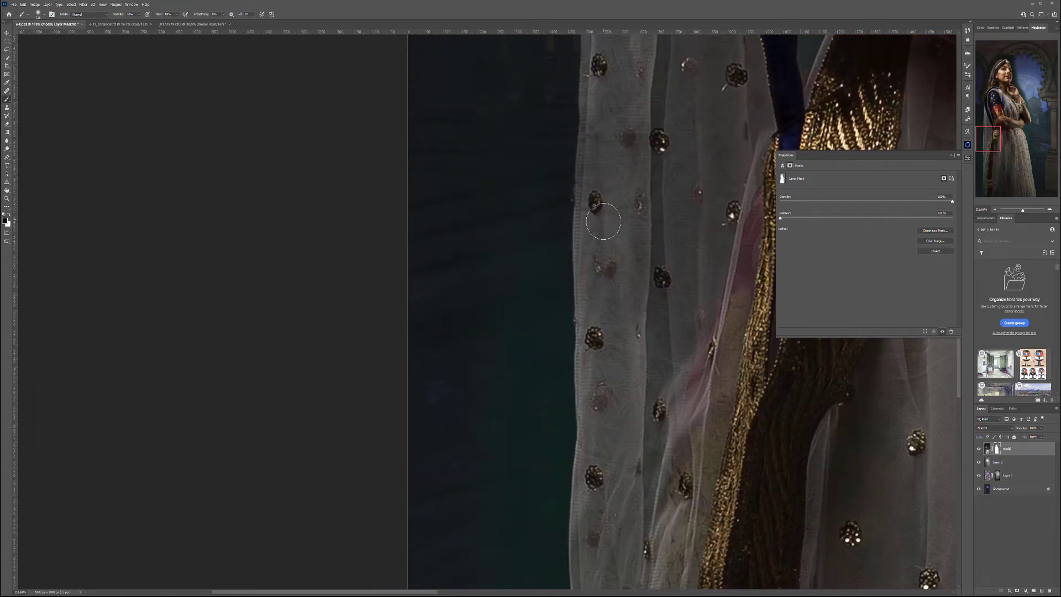
pyautogui.press(']')
pyautogui.press(']')
pyautogui.press(']')
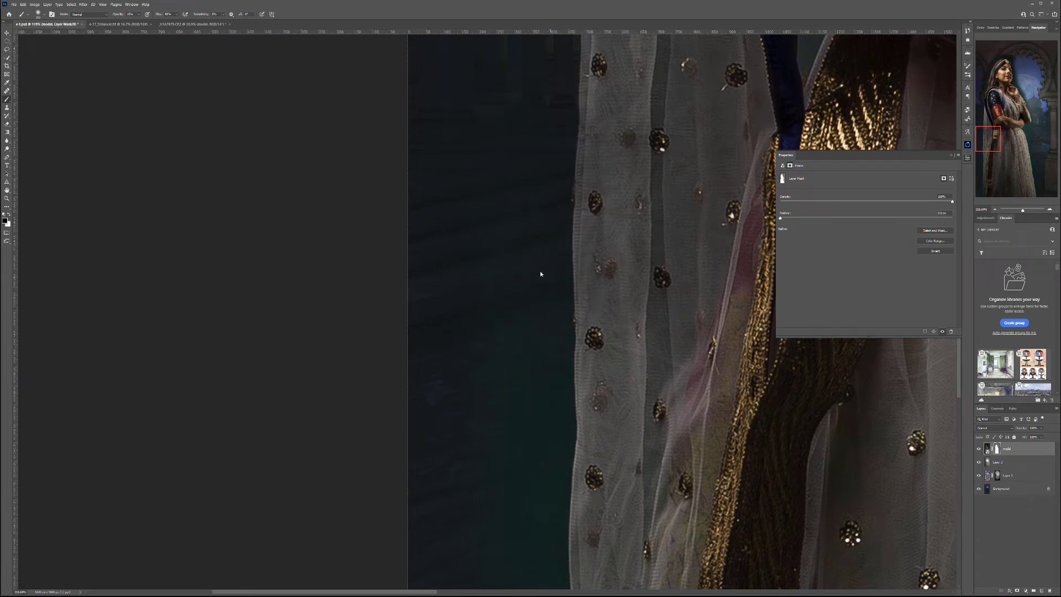
pyautogui.moveTo(532, 458)
pyautogui.mouseDown()
pyautogui.moveTo(549, 434)
pyautogui.moveTo(557, 493)
pyautogui.mouseUp()
pyautogui.moveTo(556, 539); pyautogui.dragTo(562, 469)
pyautogui.moveTo(617, 174)
pyautogui.mouseDown()
pyautogui.moveTo(622, 336)
pyautogui.moveTo(641, 415)
pyautogui.mouseUp()
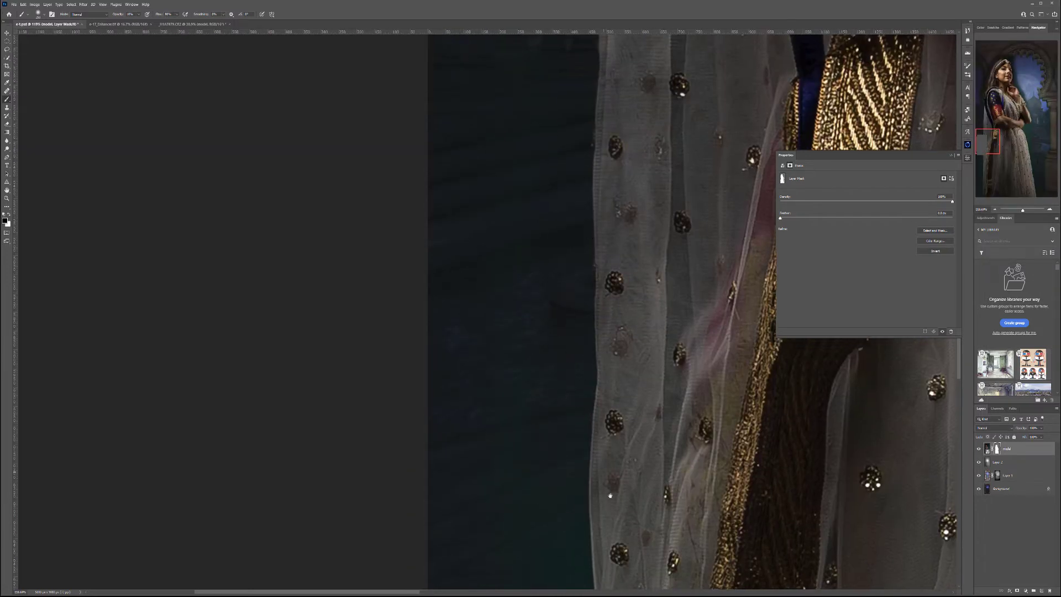
pyautogui.moveTo(609, 493); pyautogui.dragTo(592, 336)
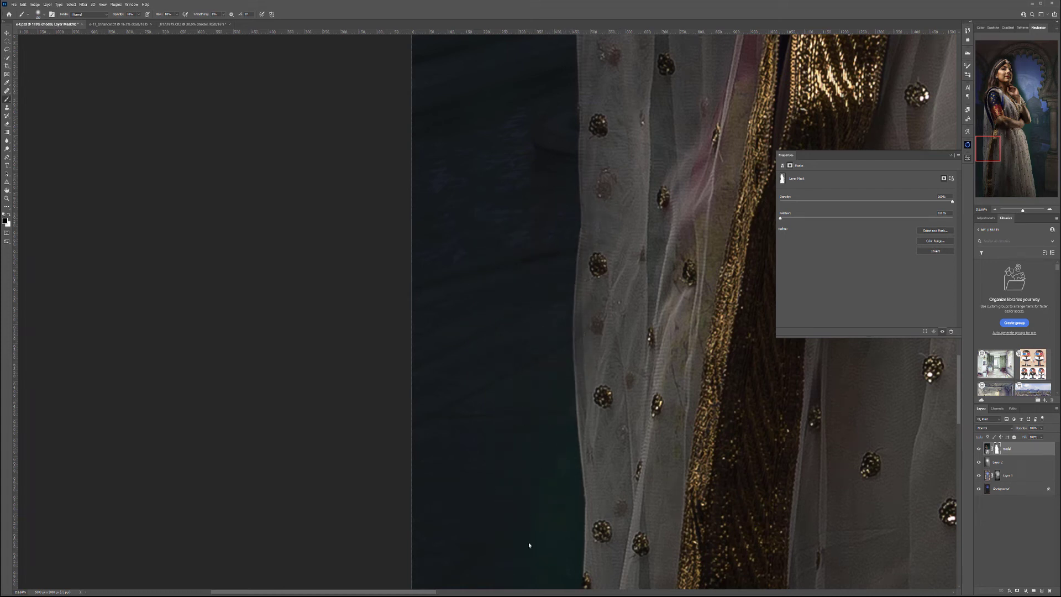
pyautogui.moveTo(555, 462); pyautogui.dragTo(533, 351)
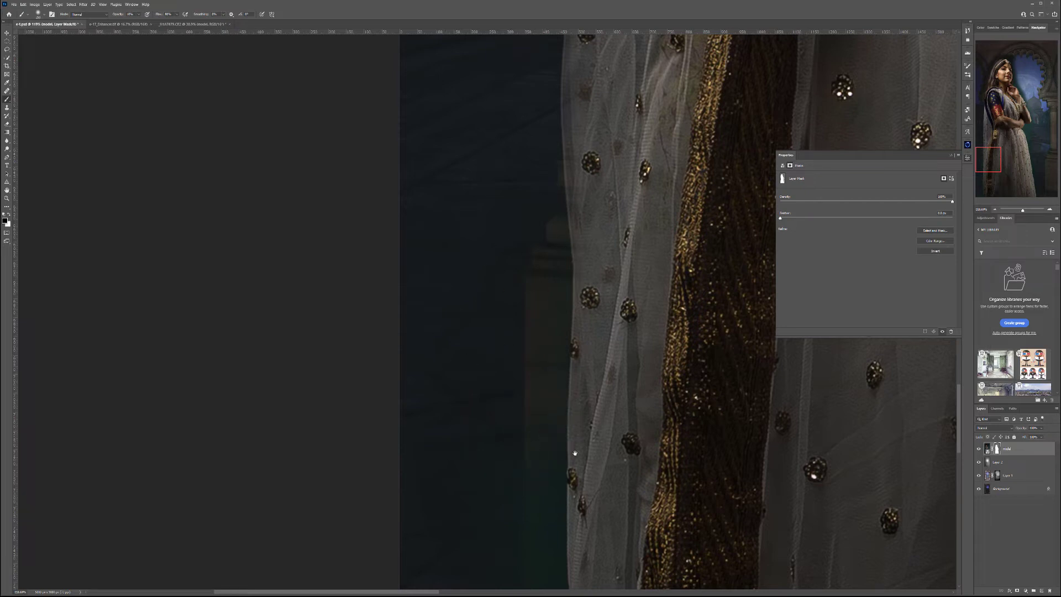
pyautogui.moveTo(575, 453); pyautogui.dragTo(540, 287)
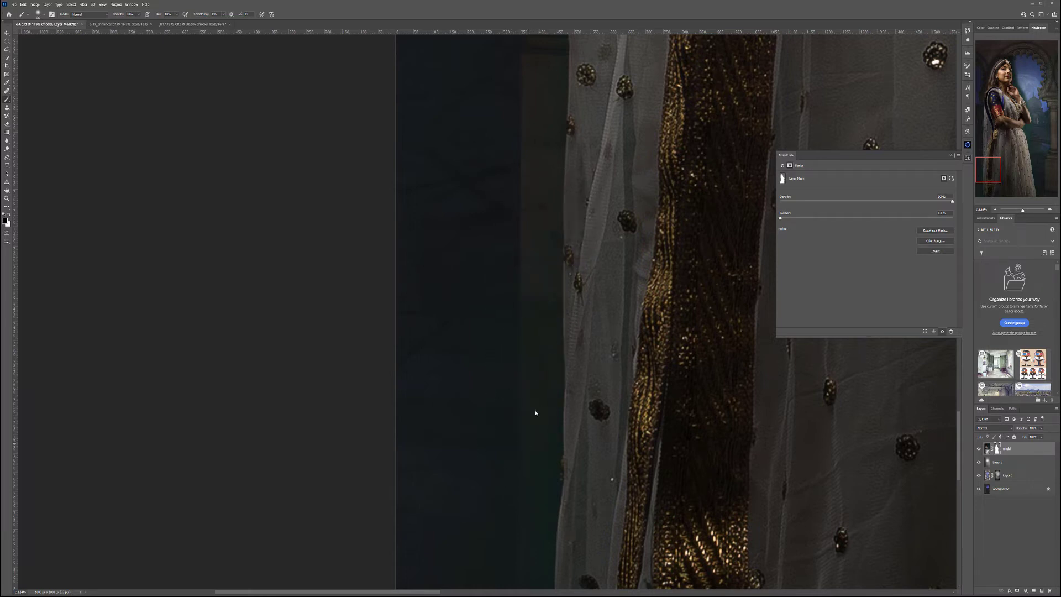
pyautogui.moveTo(550, 498); pyautogui.dragTo(533, 156)
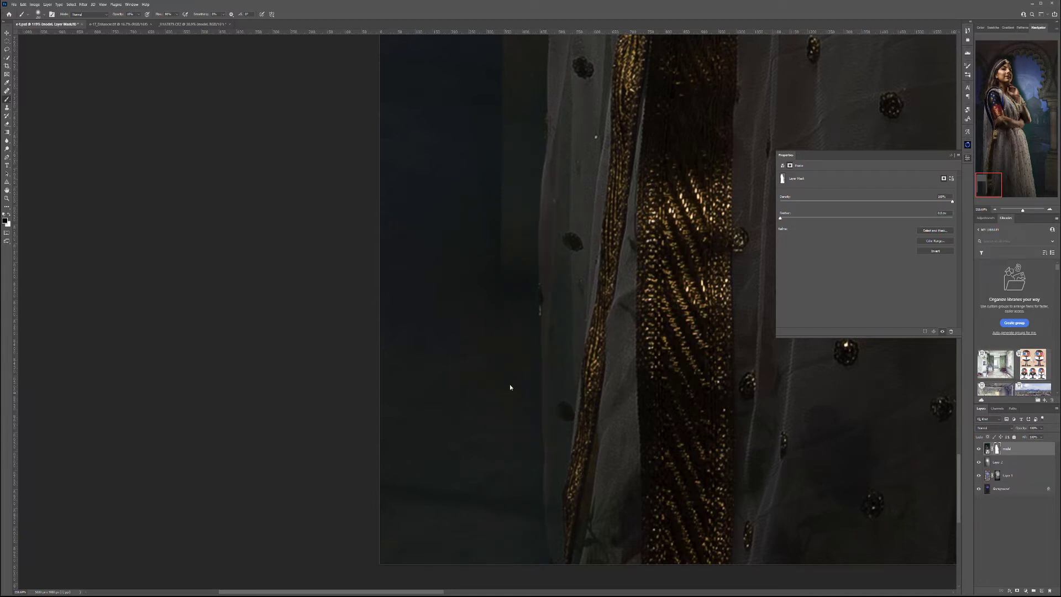
pyautogui.moveTo(527, 133); pyautogui.dragTo(481, 355)
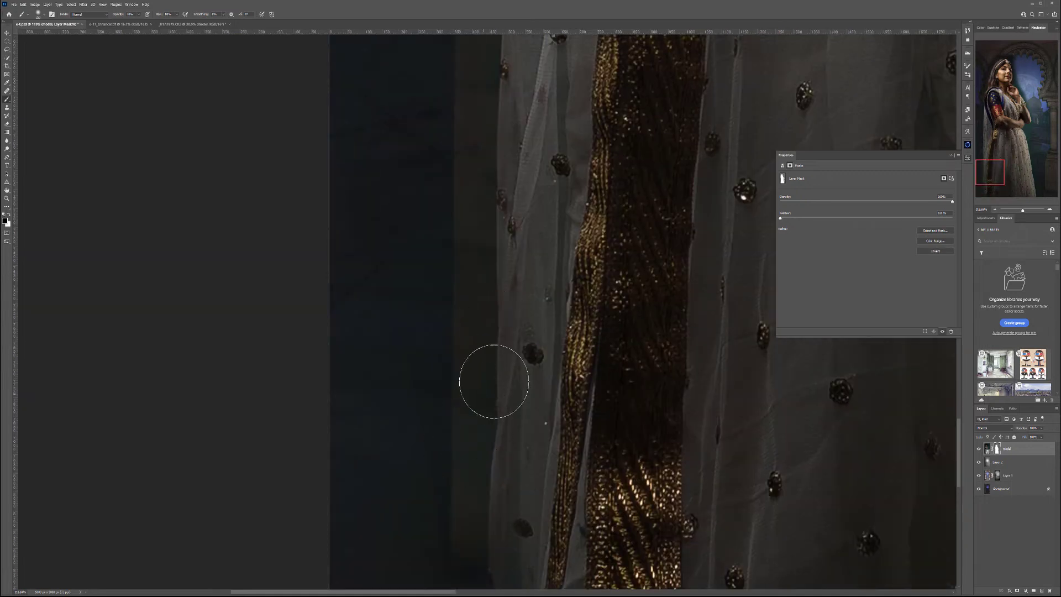
pyautogui.moveTo(570, 70); pyautogui.dragTo(522, 305)
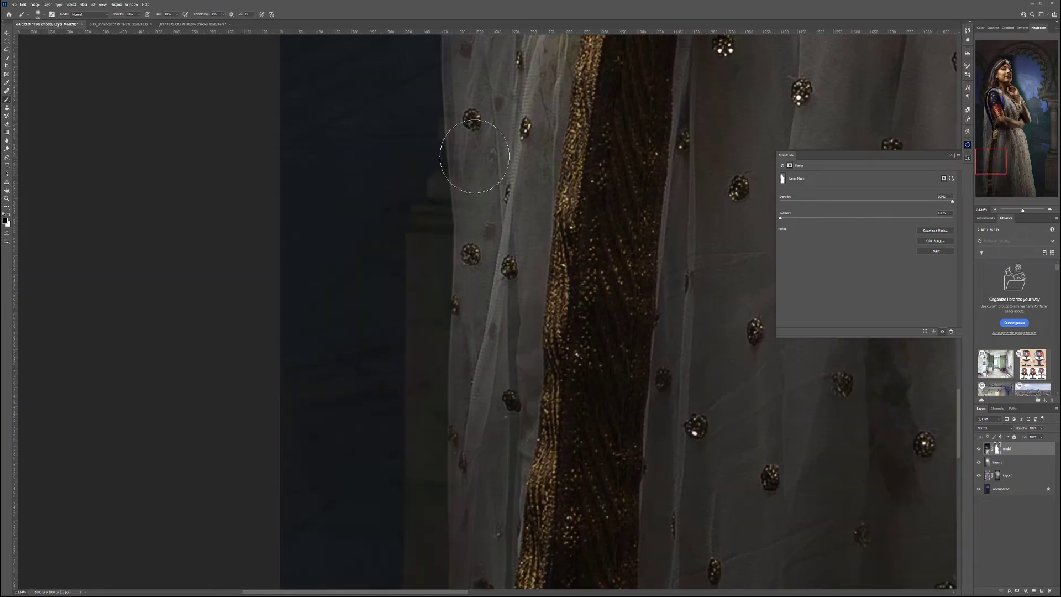
pyautogui.moveTo(480, 134); pyautogui.dragTo(512, 403)
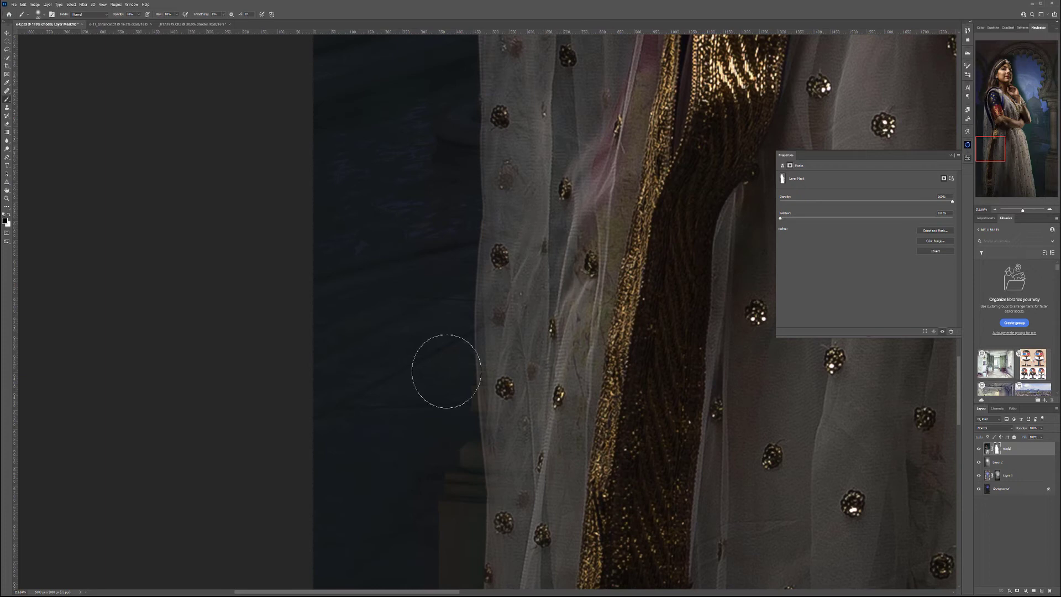
pyautogui.moveTo(578, 83); pyautogui.dragTo(547, 385)
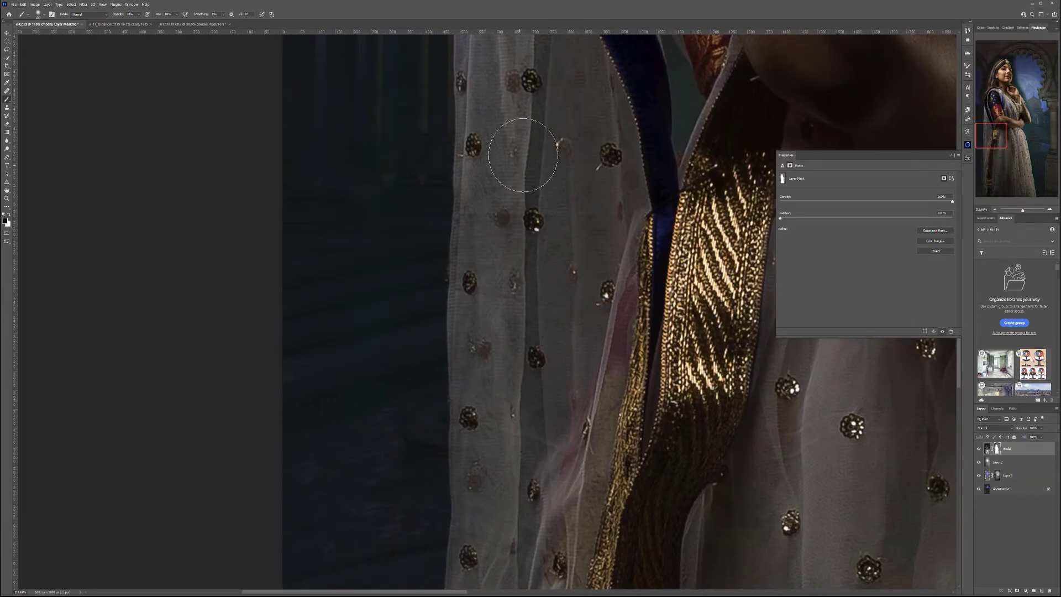
pyautogui.moveTo(515, 58); pyautogui.dragTo(531, 246)
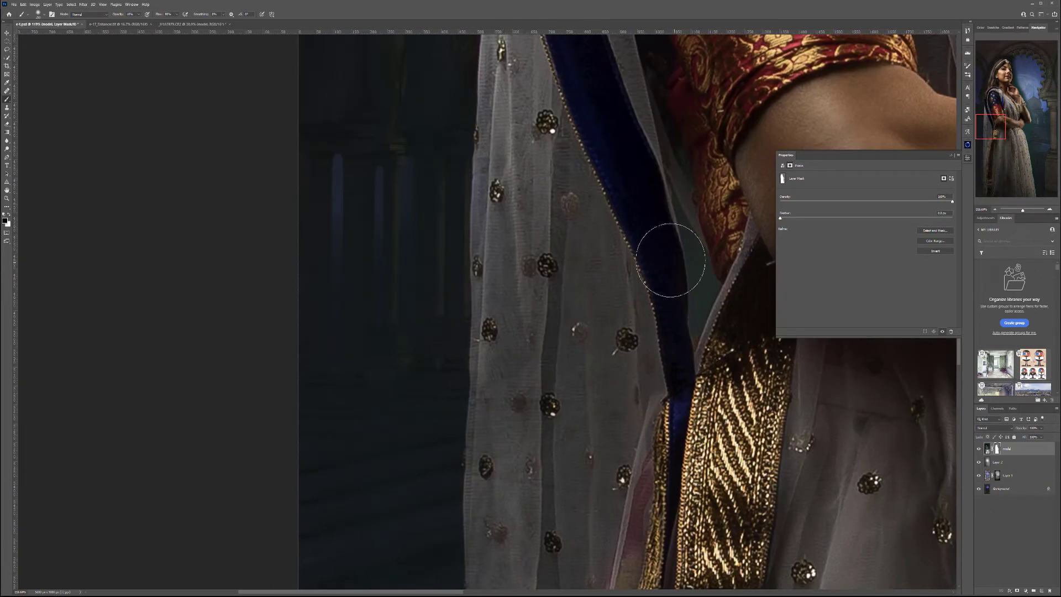
# Set the brush size to 150 and move on to the veil, red sleeve, hair and shoulder
pyautogui.press(']')
pyautogui.press(']')
pyautogui.press(']')
pyautogui.press(']')
pyautogui.press(']')
pyautogui.press('[')
pyautogui.press('[')
pyautogui.press('[')
pyautogui.press('[')
pyautogui.press('[')
pyautogui.press('[')
pyautogui.press('[')
pyautogui.press('[')
pyautogui.press('[')
pyautogui.press(']')
pyautogui.press(']')
pyautogui.press(']')
pyautogui.press(']')
pyautogui.moveTo(568, 115); pyautogui.dragTo(602, 351)
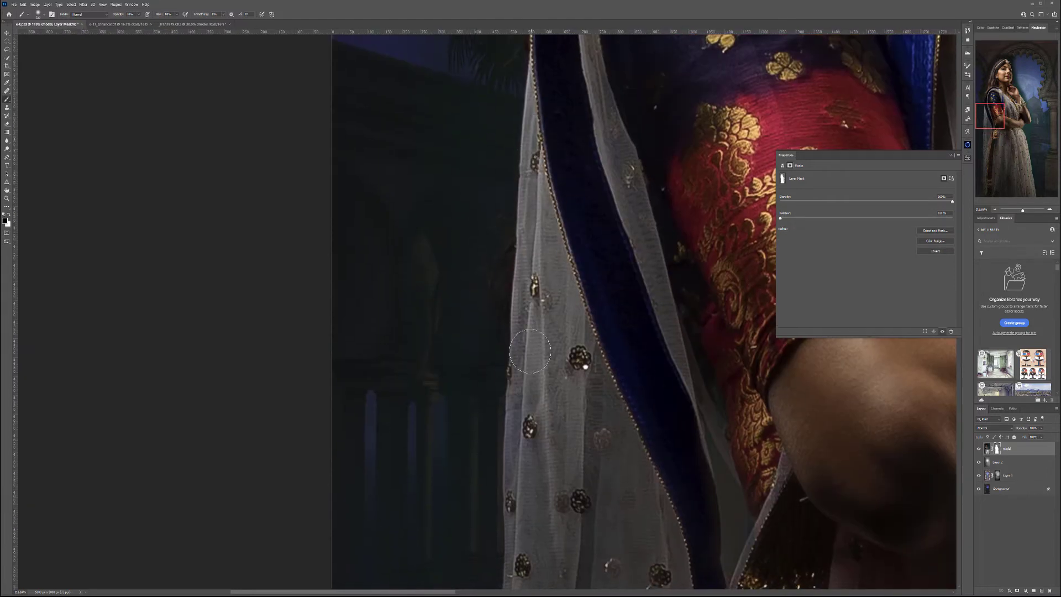
pyautogui.scroll(8, 679, 366)
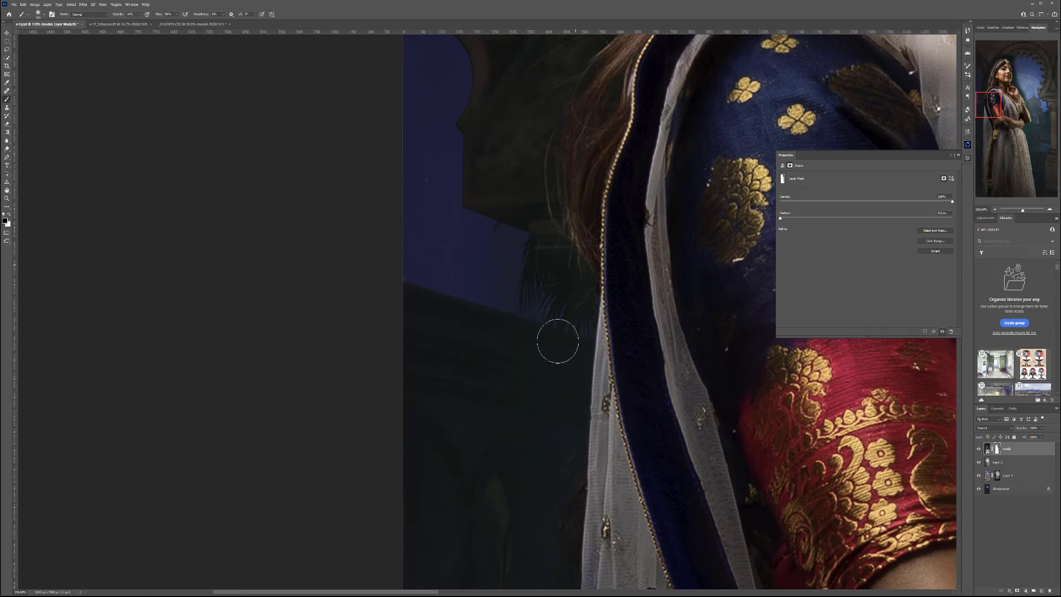
pyautogui.moveTo(591, 124); pyautogui.dragTo(455, 323)
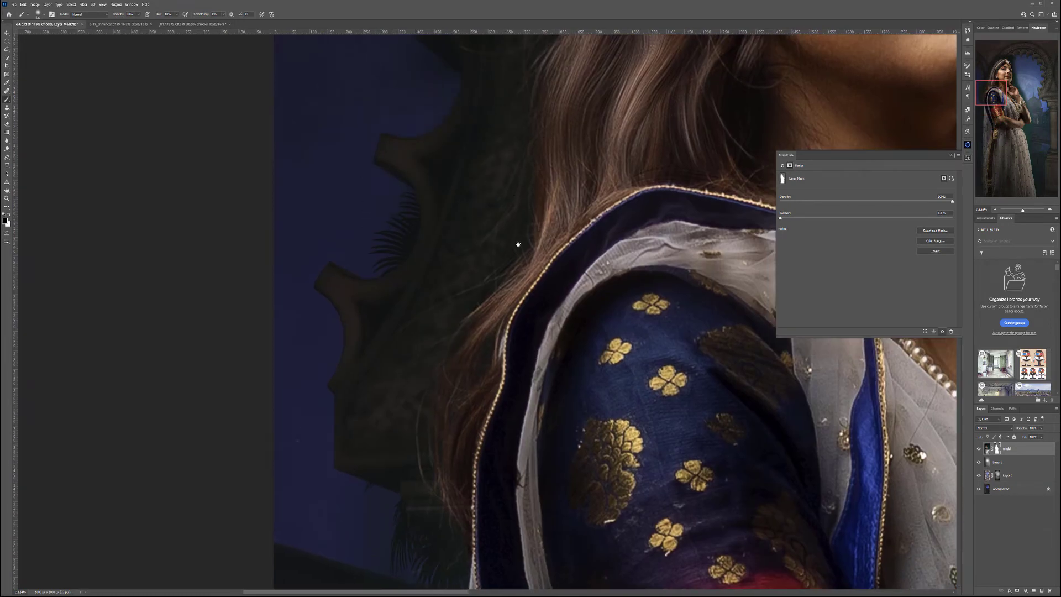
pyautogui.scroll(5, 519, 243)
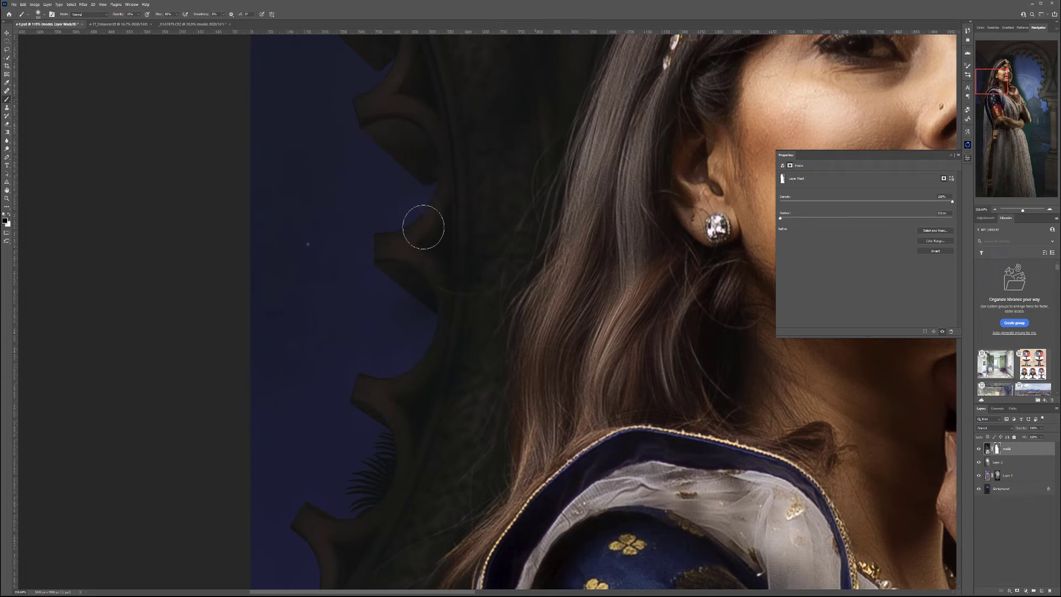
pyautogui.scroll(5, 416, 310)
pyautogui.hscroll(3, 416, 309)
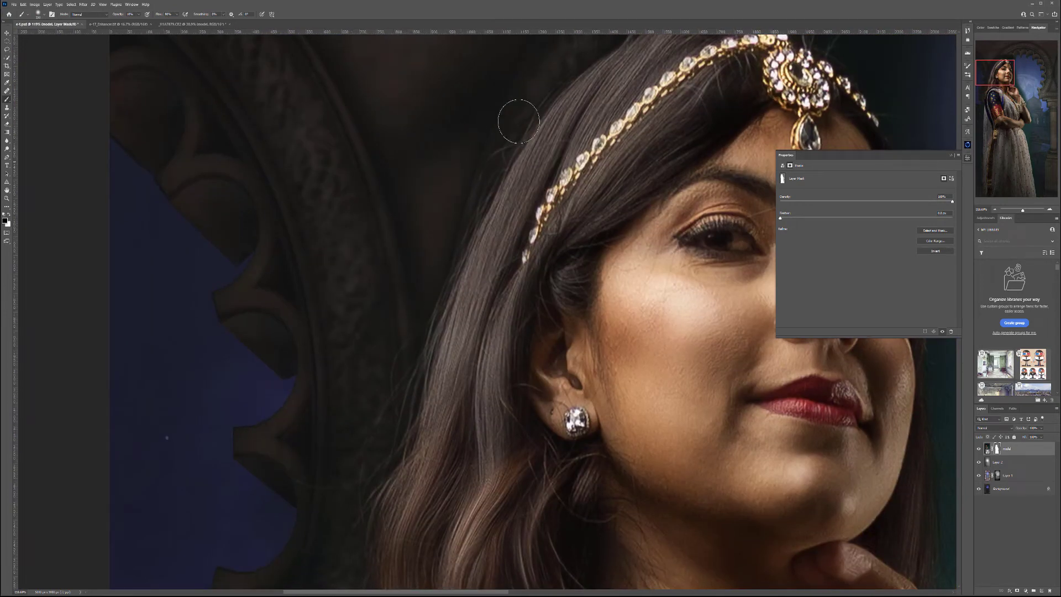
# Hide the dark backdrop above the headpiece and beside the face to reveal the moon
pyautogui.moveTo(511, 83); pyautogui.dragTo(217, 413)
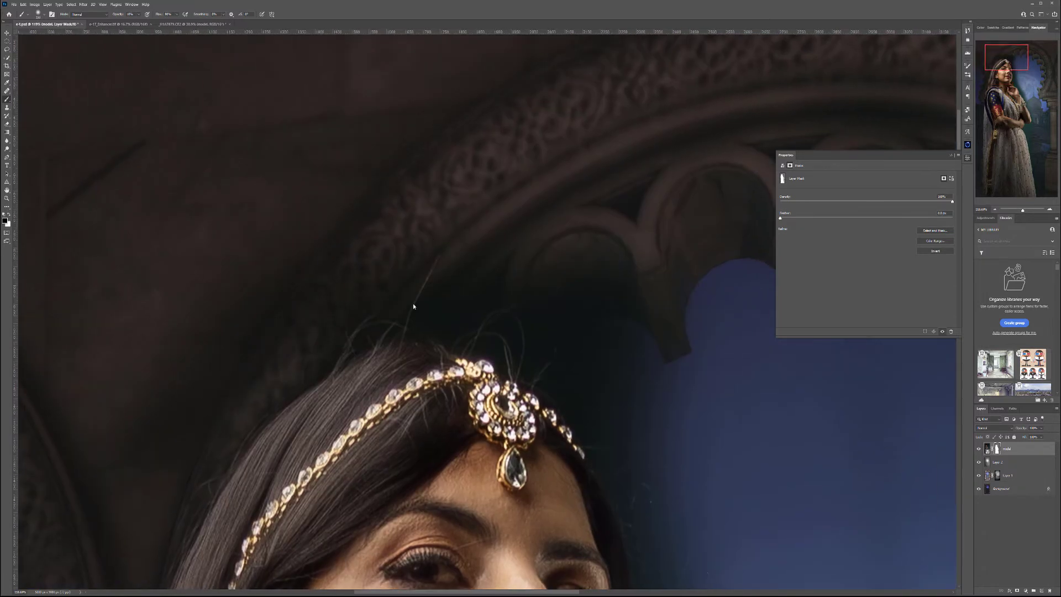
pyautogui.moveTo(533, 329)
pyautogui.mouseDown()
pyautogui.moveTo(573, 357)
pyautogui.moveTo(508, 348)
pyautogui.moveTo(600, 405)
pyautogui.moveTo(557, 371)
pyautogui.moveTo(589, 390)
pyautogui.mouseUp()
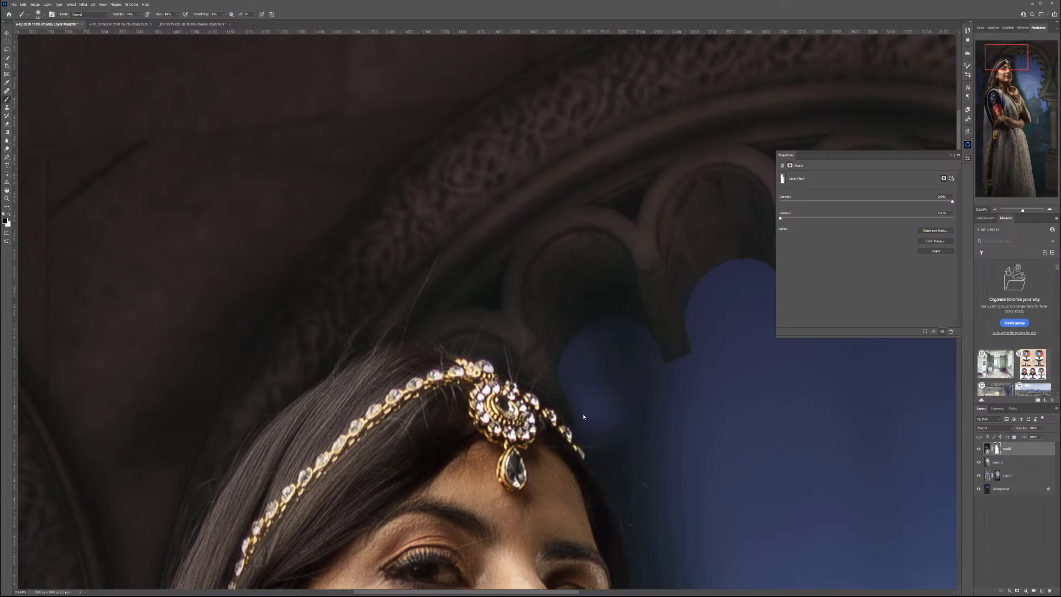
pyautogui.moveTo(729, 556); pyautogui.dragTo(475, 137)
pyautogui.moveTo(369, 41); pyautogui.dragTo(544, 195)
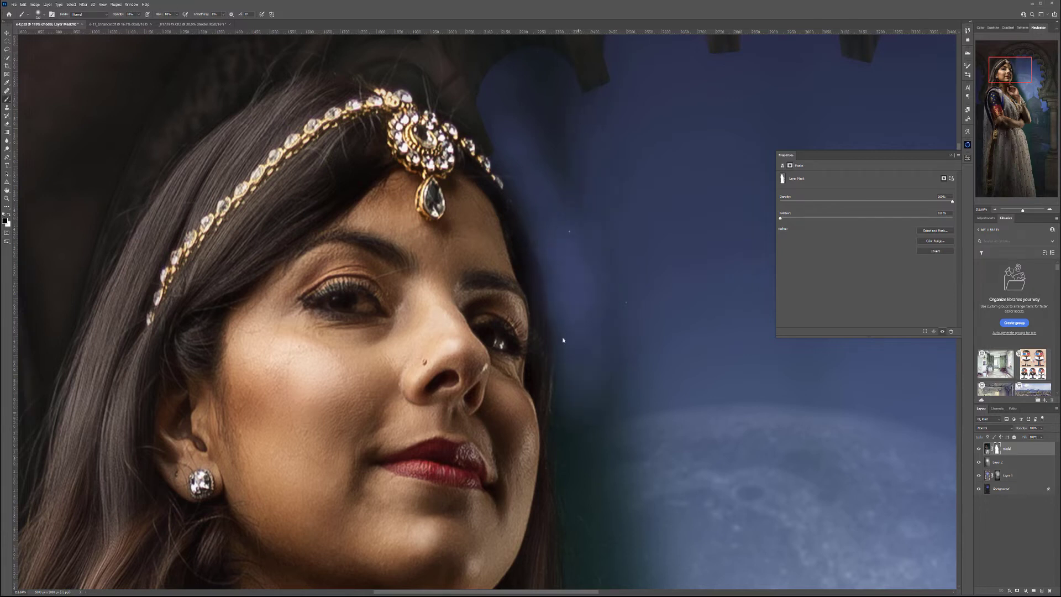
pyautogui.moveTo(614, 451); pyautogui.dragTo(562, 159)
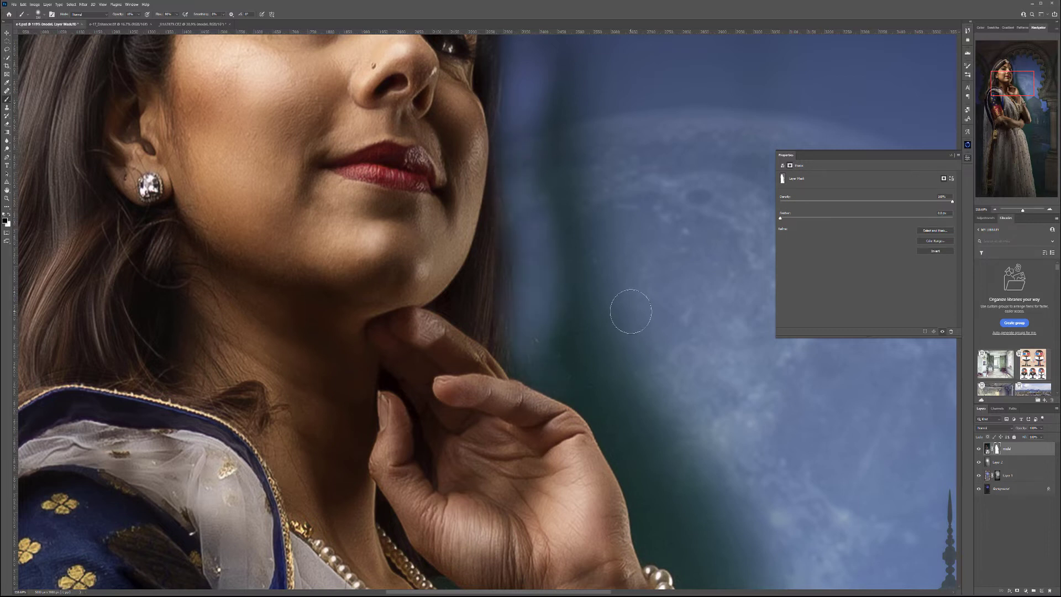
pyautogui.moveTo(573, 111)
pyautogui.mouseDown()
pyautogui.moveTo(585, 260)
pyautogui.moveTo(597, 199)
pyautogui.mouseUp()
pyautogui.moveTo(629, 274)
pyautogui.mouseDown()
pyautogui.moveTo(540, 344)
pyautogui.moveTo(568, 331)
pyautogui.moveTo(536, 237)
pyautogui.mouseUp()
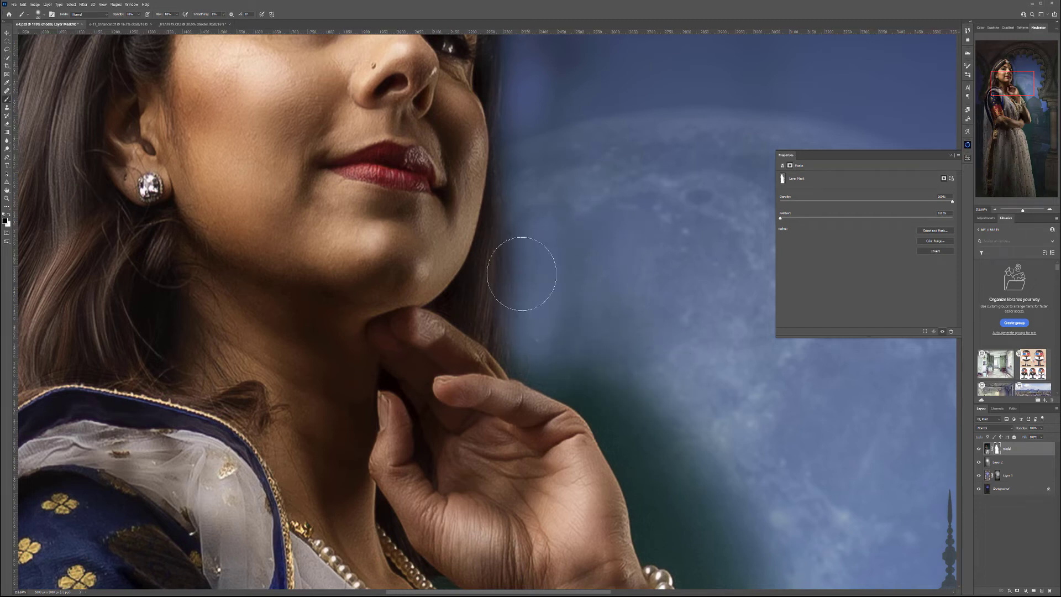
pyautogui.scroll(3, 552, 248)
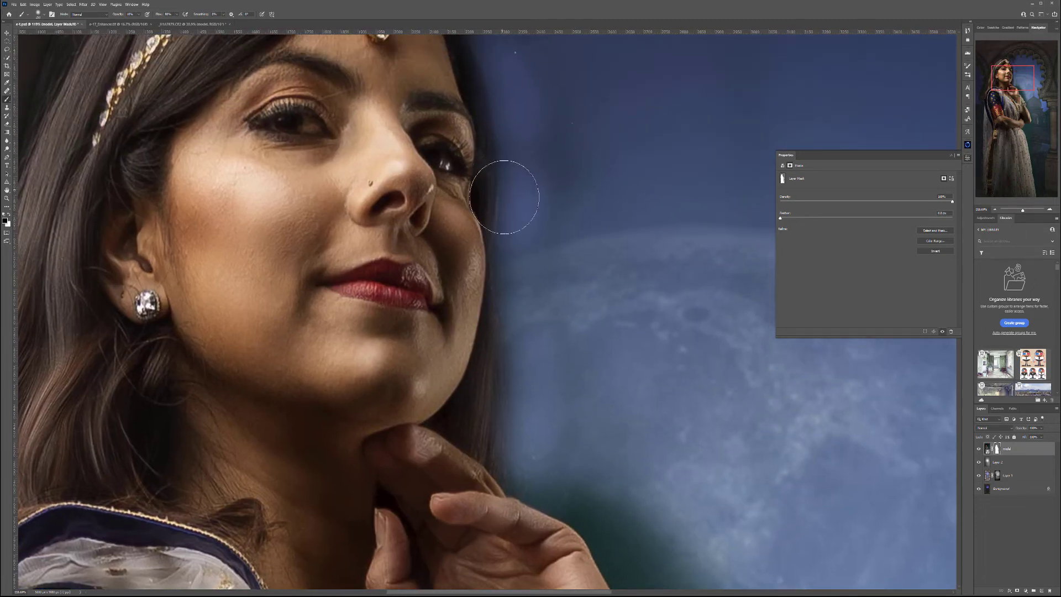
pyautogui.scroll(4, 590, 142)
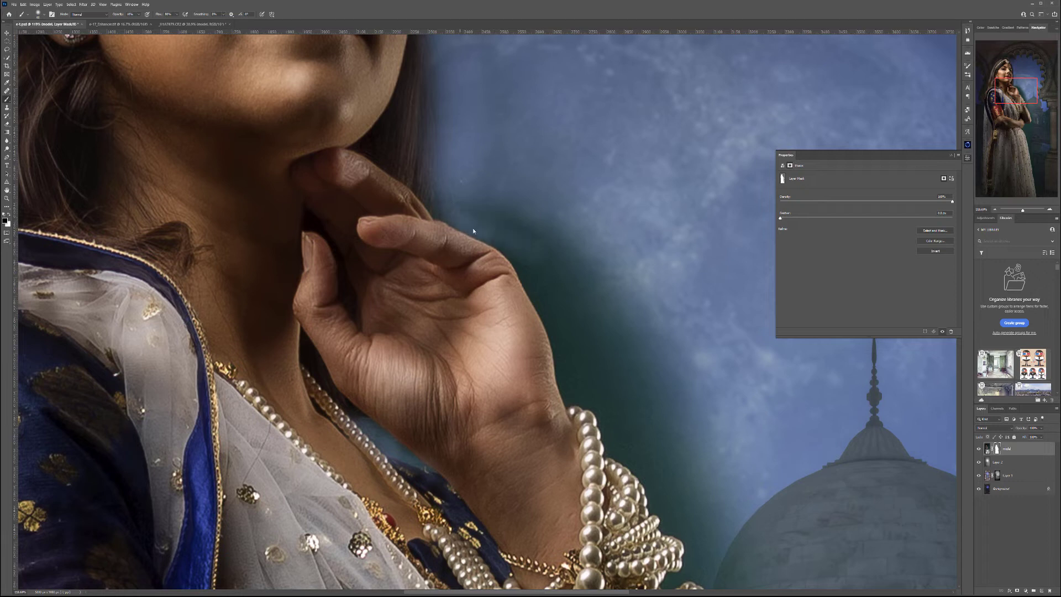
# Lighten the teal strip along the hand's edge, then paint beside it with a Hard Round brush
pyautogui.moveTo(514, 252)
pyautogui.mouseDown()
pyautogui.moveTo(570, 351)
pyautogui.moveTo(550, 312)
pyautogui.moveTo(559, 342)
pyautogui.mouseUp()
pyautogui.moveTo(568, 396)
pyautogui.mouseDown()
pyautogui.moveTo(533, 263)
pyautogui.moveTo(508, 257)
pyautogui.moveTo(476, 194)
pyautogui.mouseUp()
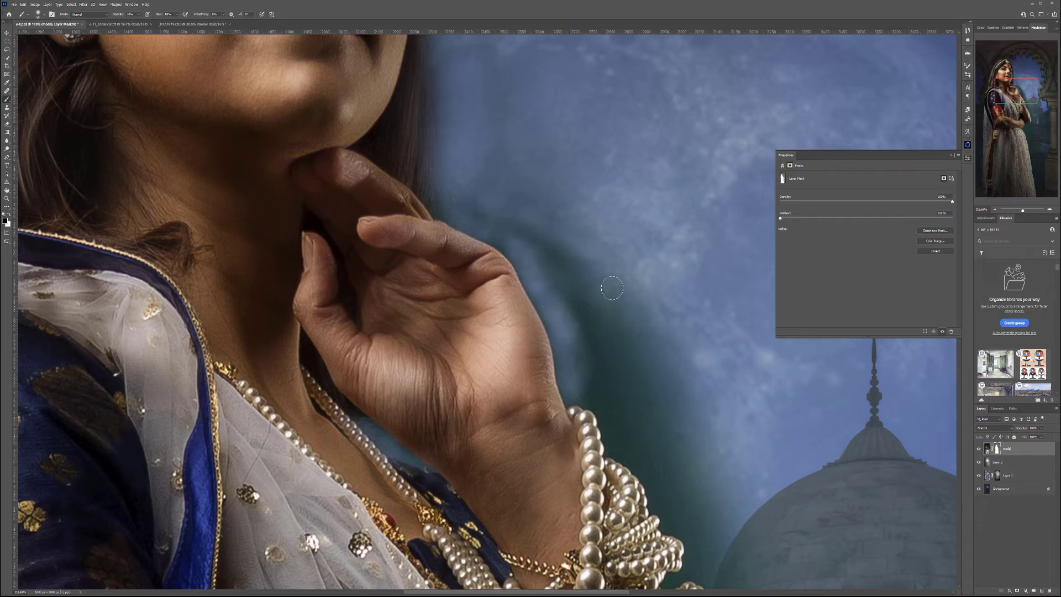
pyautogui.scroll(6, 593, 269)
pyautogui.moveTo(380, 296); pyautogui.dragTo(516, 287)
pyautogui.rightClick(583, 227)
pyautogui.click(679, 305)
pyautogui.moveTo(446, 161)
pyautogui.mouseDown()
pyautogui.moveTo(487, 197)
pyautogui.moveTo(528, 208)
pyautogui.moveTo(505, 208)
pyautogui.moveTo(540, 273)
pyautogui.moveTo(641, 337)
pyautogui.mouseUp()
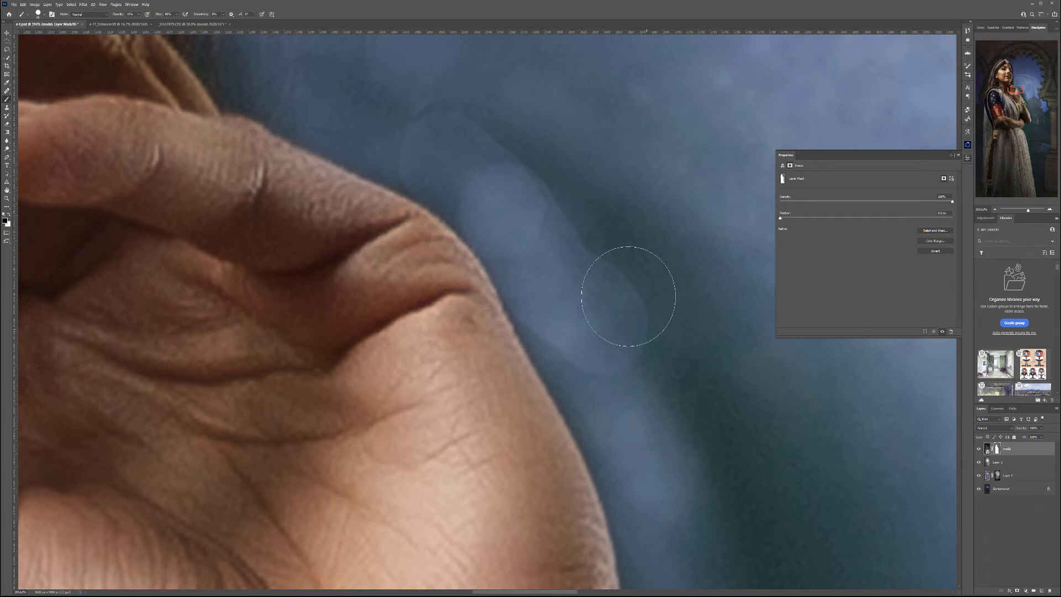
# Undo the hard-edged strokes beside the hand and view the mask alone in grayscale
pyautogui.hotkey('ctrl', 'z')
pyautogui.hotkey('ctrl', 'z')
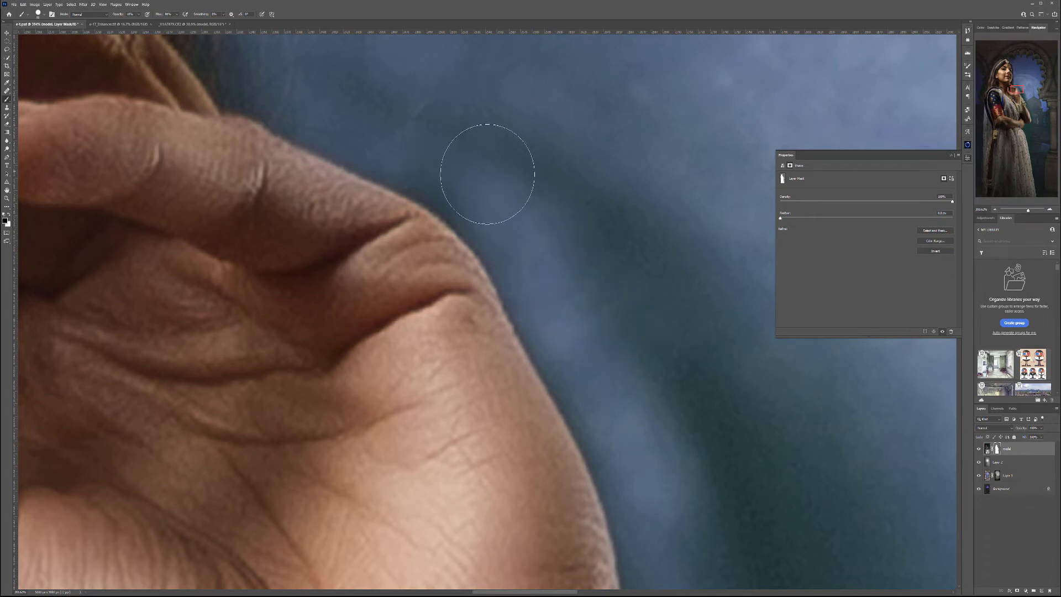
pyautogui.moveTo(366, 106); pyautogui.dragTo(497, 360)
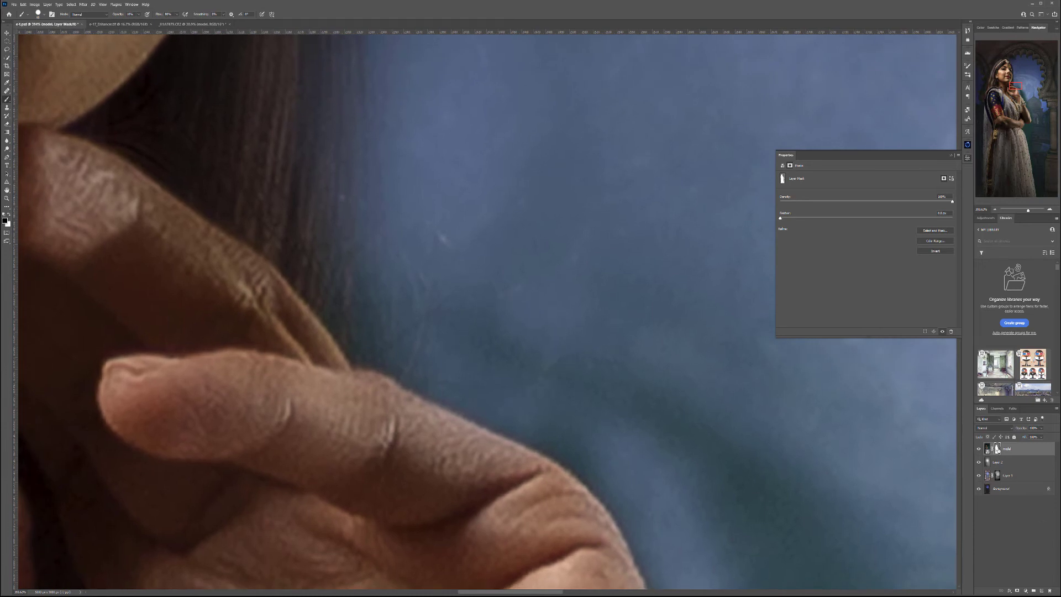
pyautogui.keyDown('alt'); pyautogui.click(998, 448); pyautogui.keyUp('alt')
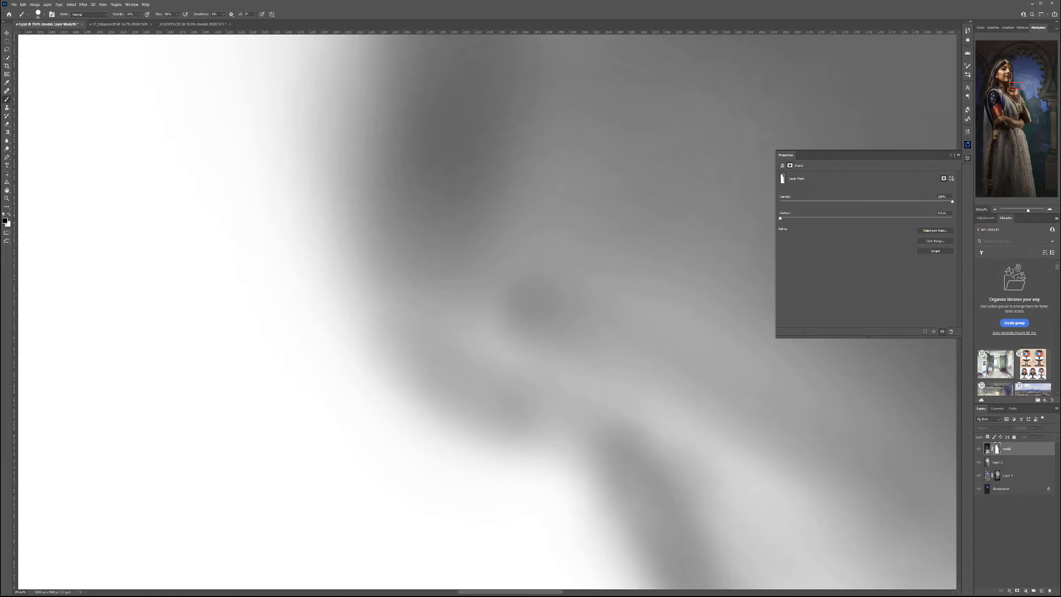
# Sample mid grey #838383 from the mask as the painting colour and return to the colour image
pyautogui.click(5, 221)
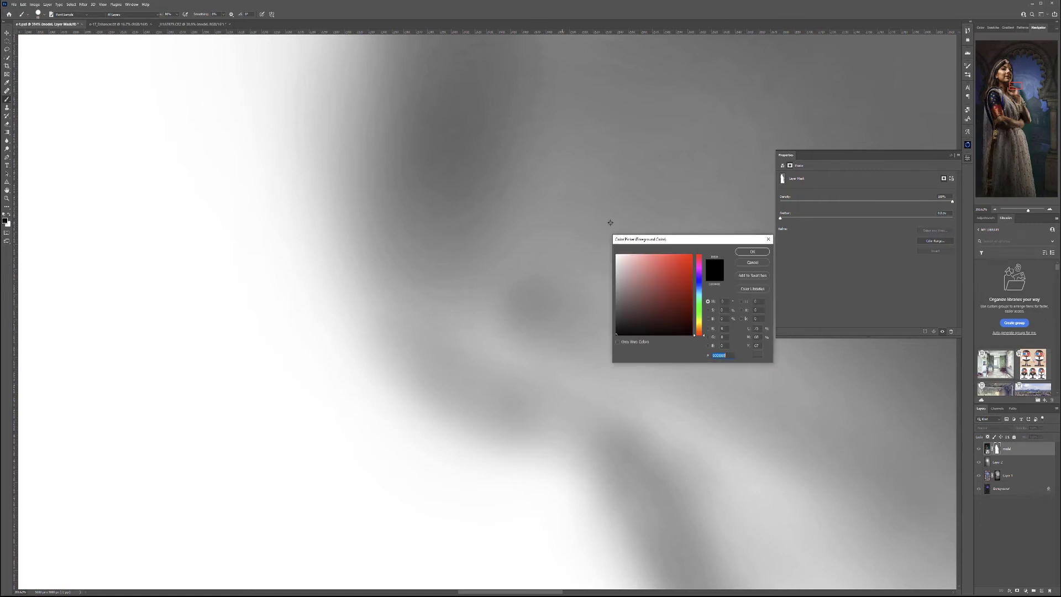
pyautogui.click(614, 142)
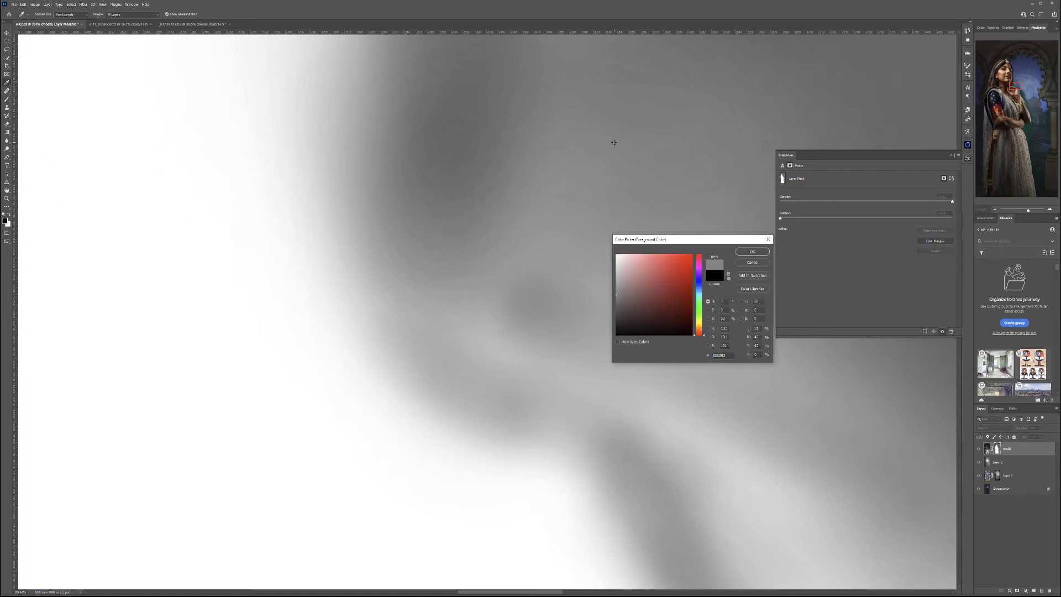
pyautogui.click(753, 251)
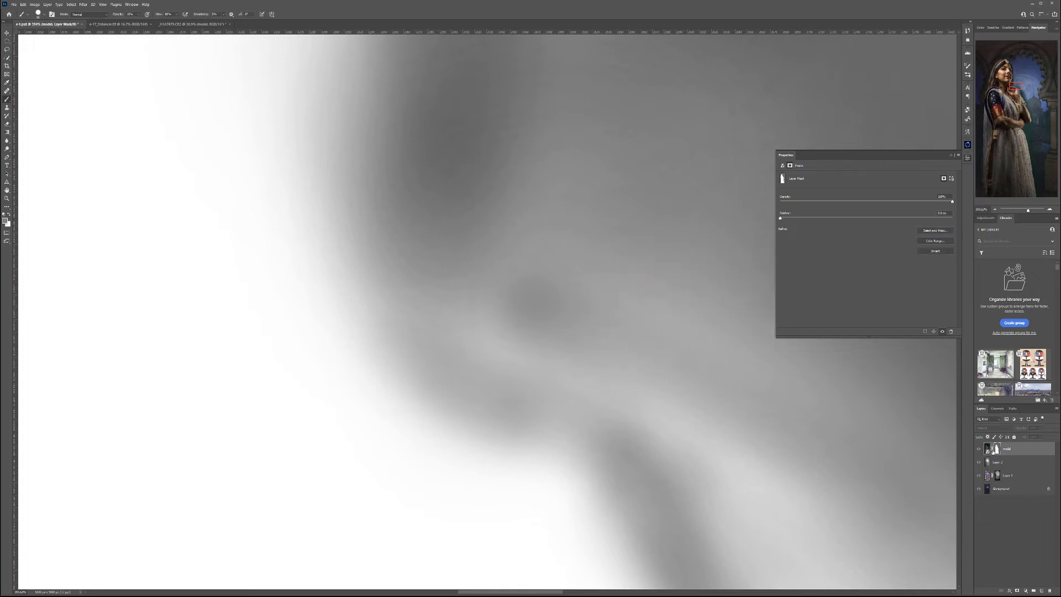
pyautogui.keyDown('alt'); pyautogui.click(996, 450); pyautogui.keyUp('alt')
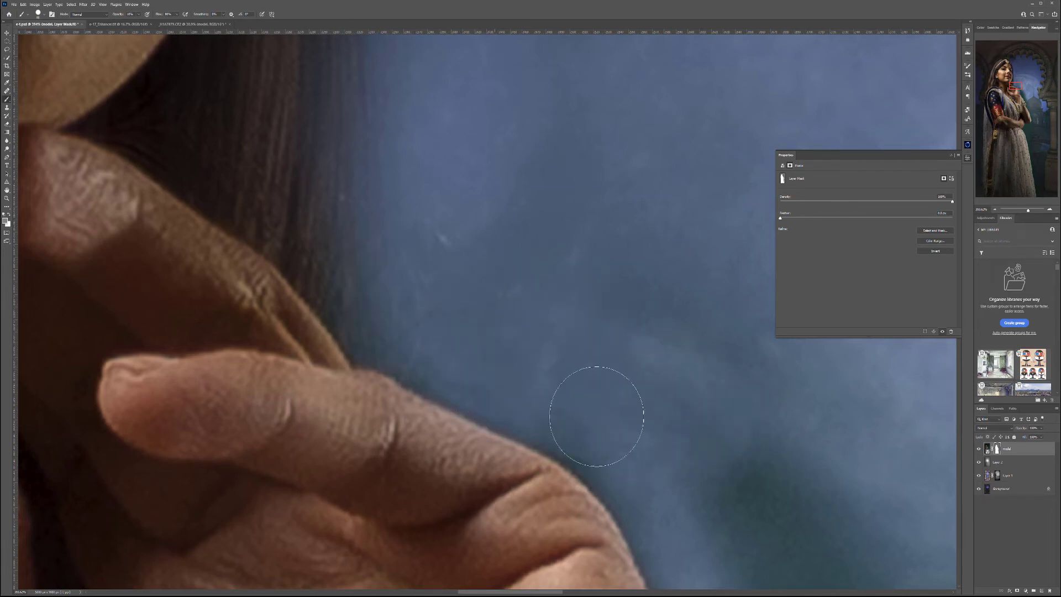
# Lightly reveal background on the mask beside the wrist, neck edge and pearls with a smaller brush
pyautogui.moveTo(664, 492); pyautogui.dragTo(414, 138)
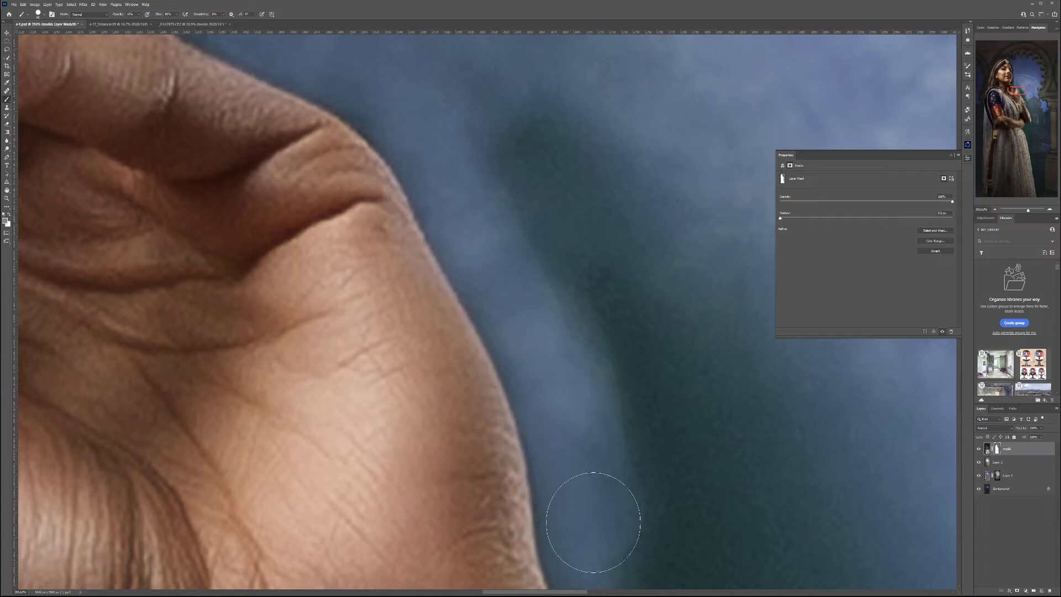
pyautogui.moveTo(593, 522); pyautogui.dragTo(554, 173)
pyautogui.moveTo(509, 270); pyautogui.dragTo(594, 249)
pyautogui.press('[')
pyautogui.press('[')
pyautogui.press('[')
pyautogui.moveTo(582, 288); pyautogui.dragTo(561, 311)
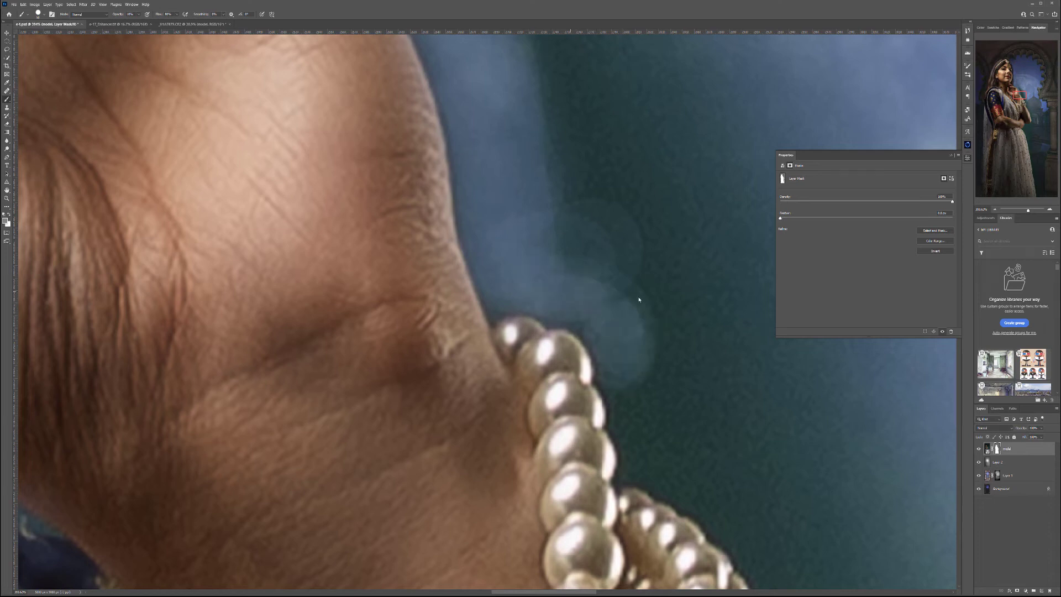
pyautogui.moveTo(472, 117)
pyautogui.mouseDown()
pyautogui.moveTo(497, 284)
pyautogui.moveTo(570, 293)
pyautogui.moveTo(628, 337)
pyautogui.moveTo(646, 420)
pyautogui.mouseUp()
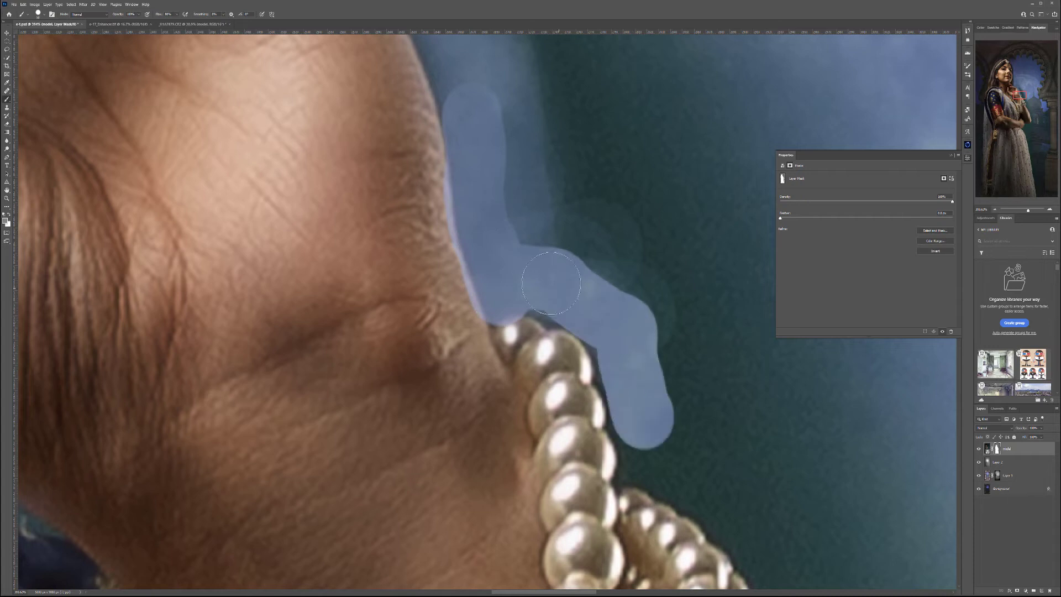
pyautogui.moveTo(611, 365); pyautogui.dragTo(665, 375)
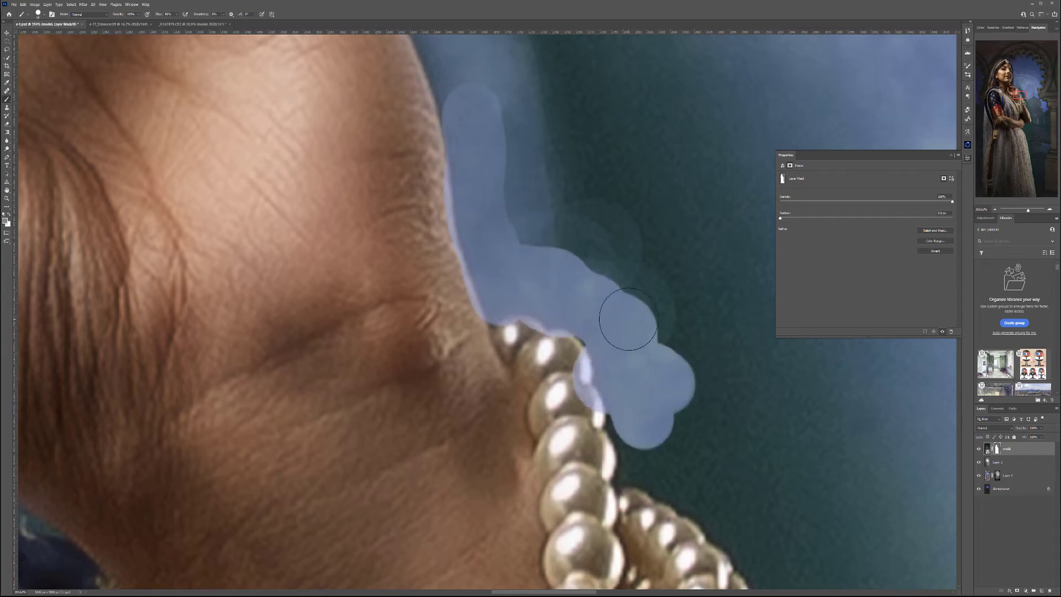
pyautogui.scroll(-5, 629, 322)
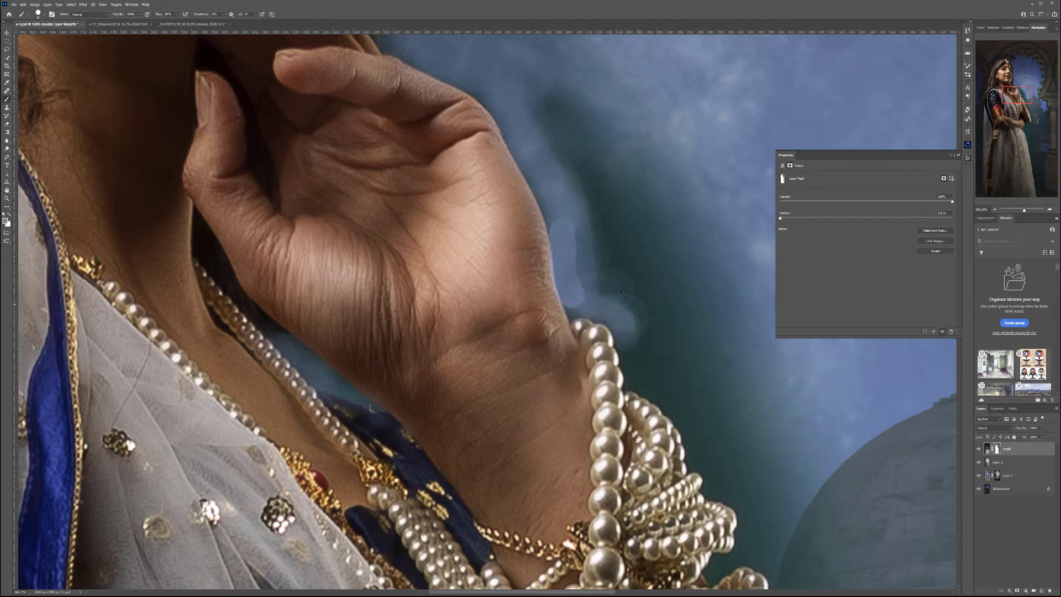
pyautogui.scroll(5, 608, 281)
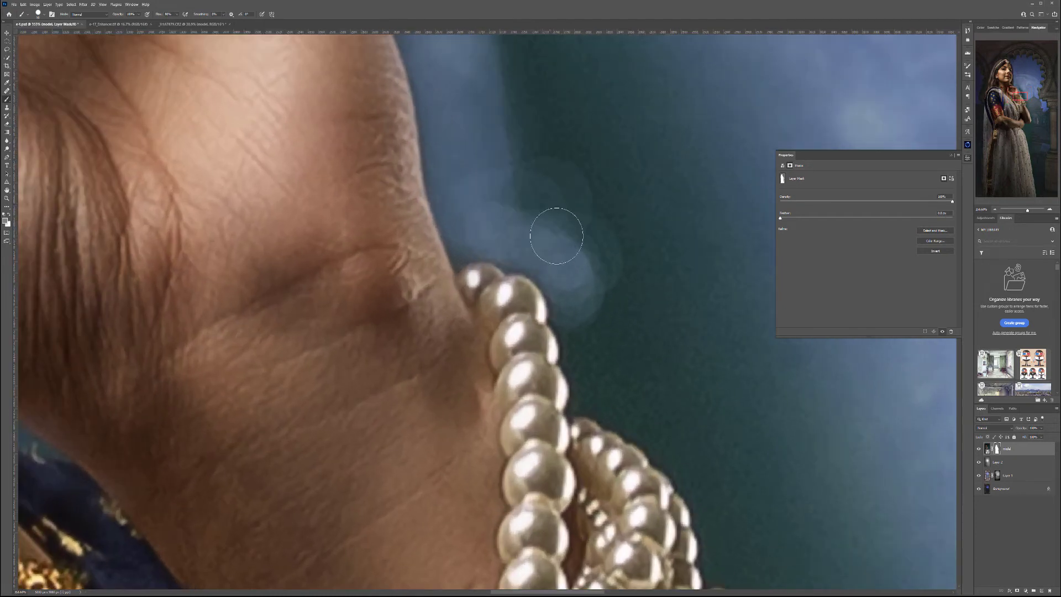
# Switch to a Soft Round brush at 10% opacity and softly blend the sky beside the pearls
pyautogui.rightClick(561, 236)
pyautogui.doubleClick(605, 307)
pyautogui.moveTo(521, 213)
pyautogui.mouseDown()
pyautogui.moveTo(602, 298)
pyautogui.moveTo(586, 360)
pyautogui.mouseUp()
pyautogui.hotkey('ctrl', 'z')
pyautogui.hotkey('ctrl', 'z')
pyautogui.press('1')
pyautogui.moveTo(548, 241); pyautogui.dragTo(569, 278)
pyautogui.moveTo(565, 401)
pyautogui.mouseDown()
pyautogui.moveTo(654, 411)
pyautogui.moveTo(663, 458)
pyautogui.moveTo(621, 414)
pyautogui.moveTo(590, 351)
pyautogui.moveTo(600, 323)
pyautogui.moveTo(560, 258)
pyautogui.mouseUp()
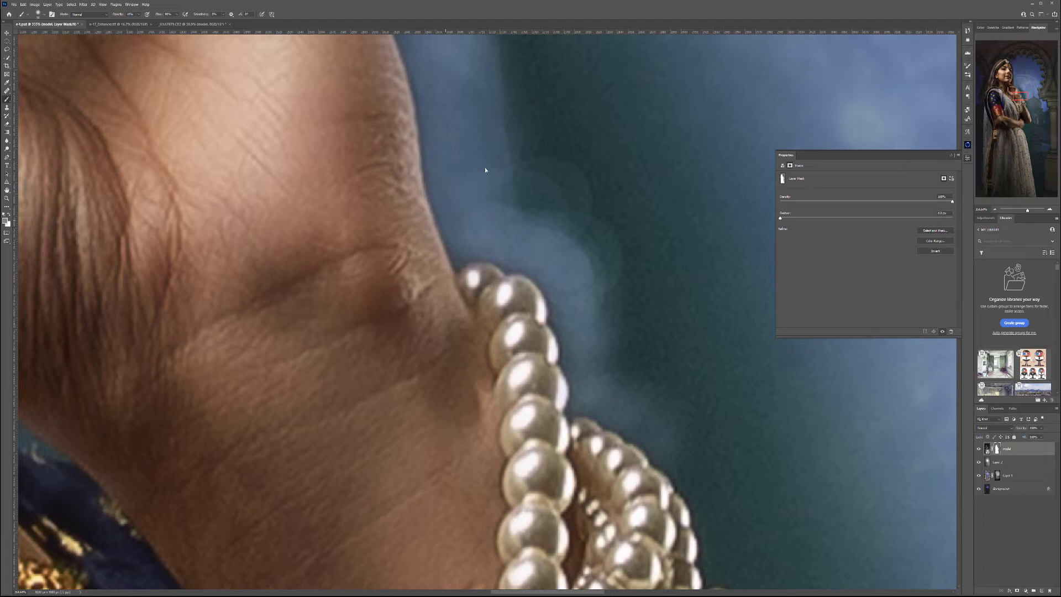
pyautogui.moveTo(612, 249)
pyautogui.mouseDown()
pyautogui.moveTo(610, 340)
pyautogui.moveTo(652, 343)
pyautogui.mouseUp()
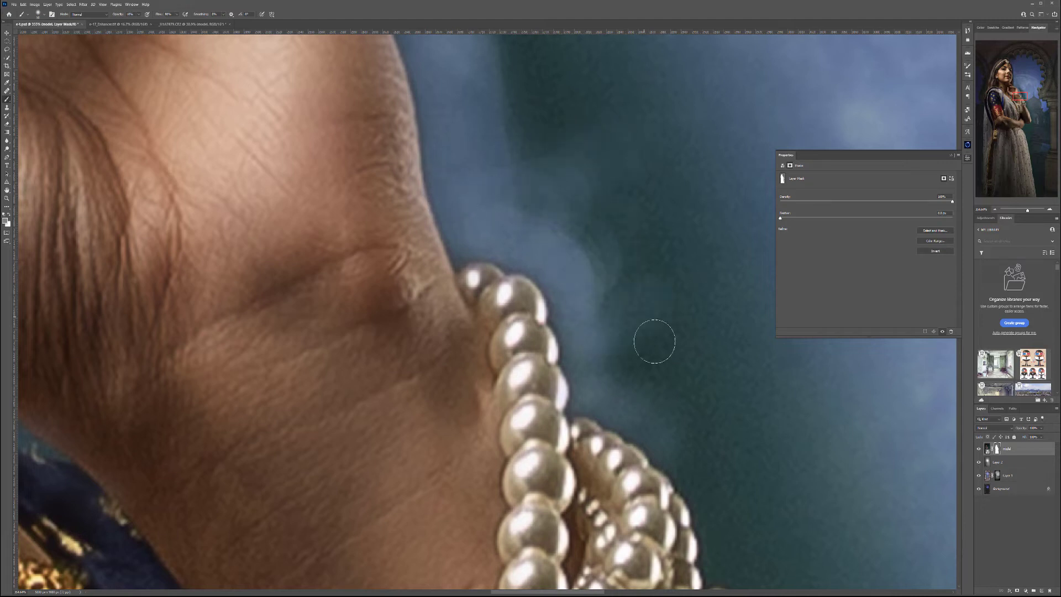
pyautogui.moveTo(694, 476); pyautogui.dragTo(509, 220)
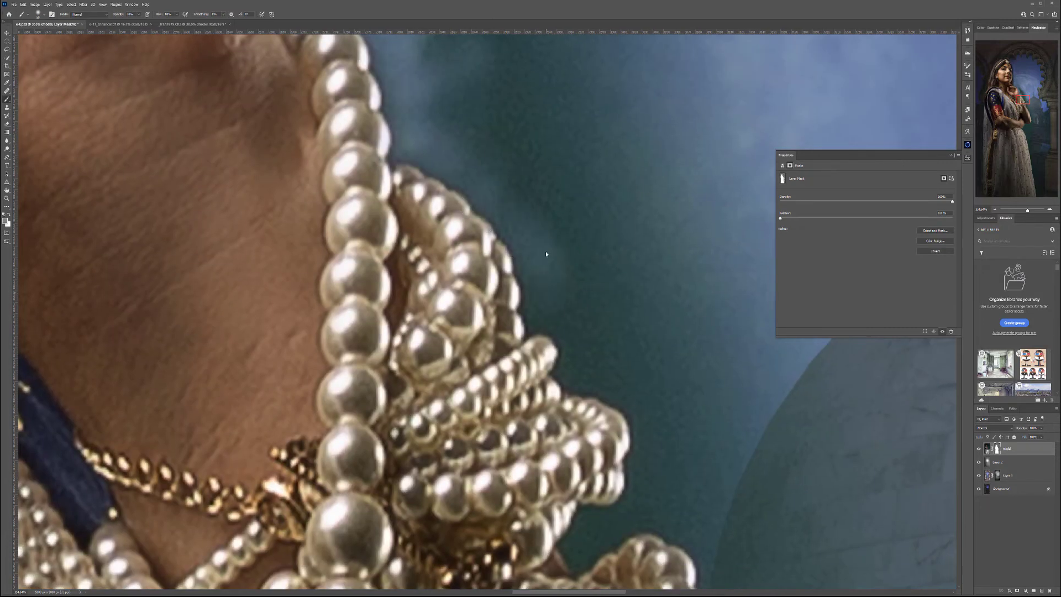
pyautogui.moveTo(555, 292)
pyautogui.mouseDown()
pyautogui.moveTo(549, 341)
pyautogui.moveTo(612, 329)
pyautogui.moveTo(586, 368)
pyautogui.moveTo(636, 328)
pyautogui.moveTo(586, 356)
pyautogui.mouseUp()
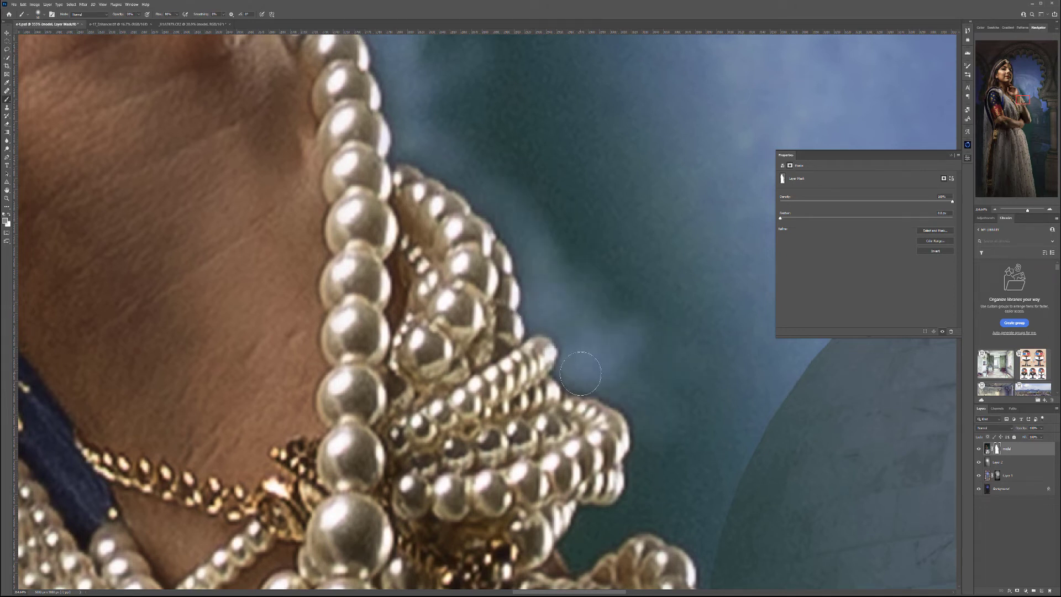
pyautogui.scroll(-5, 664, 327)
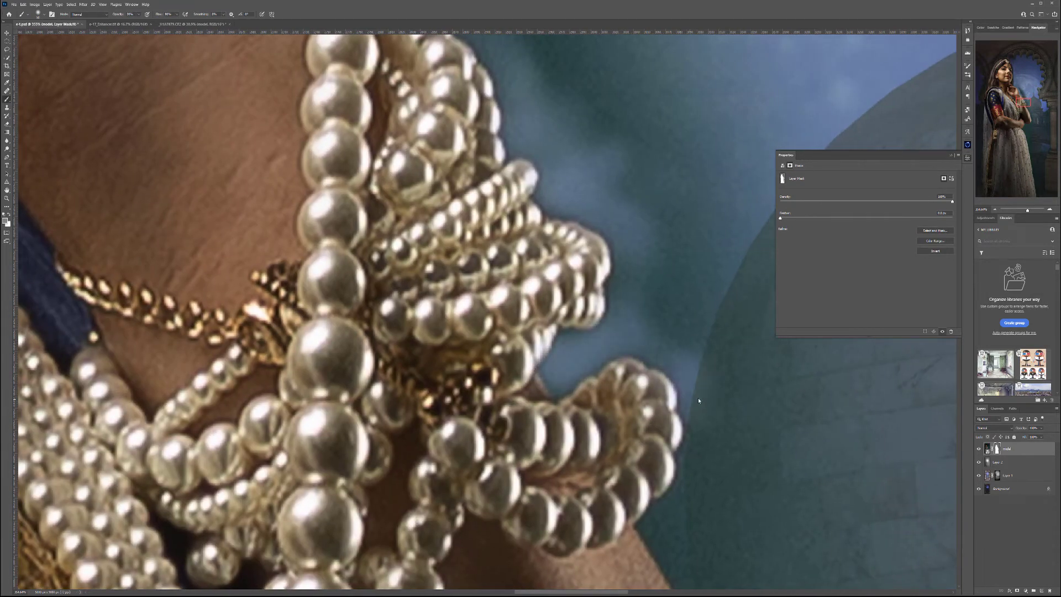
# Blend the mask edge along the shoulder and around the elbow, then zoom out to the arm and dress
pyautogui.moveTo(729, 505); pyautogui.dragTo(595, 237)
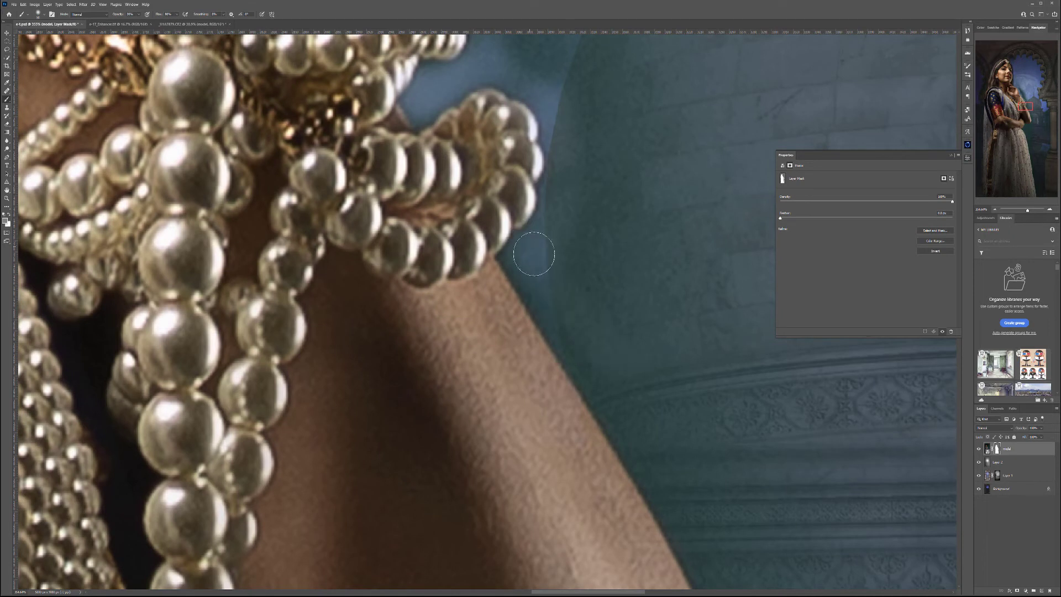
pyautogui.moveTo(534, 254); pyautogui.dragTo(558, 338)
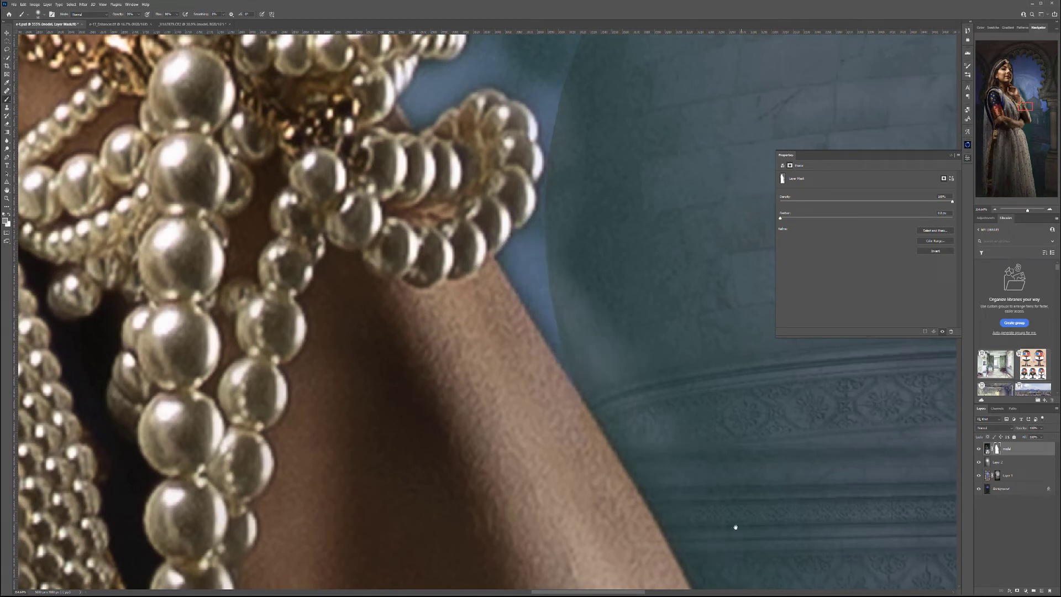
pyautogui.moveTo(736, 527); pyautogui.dragTo(531, 161)
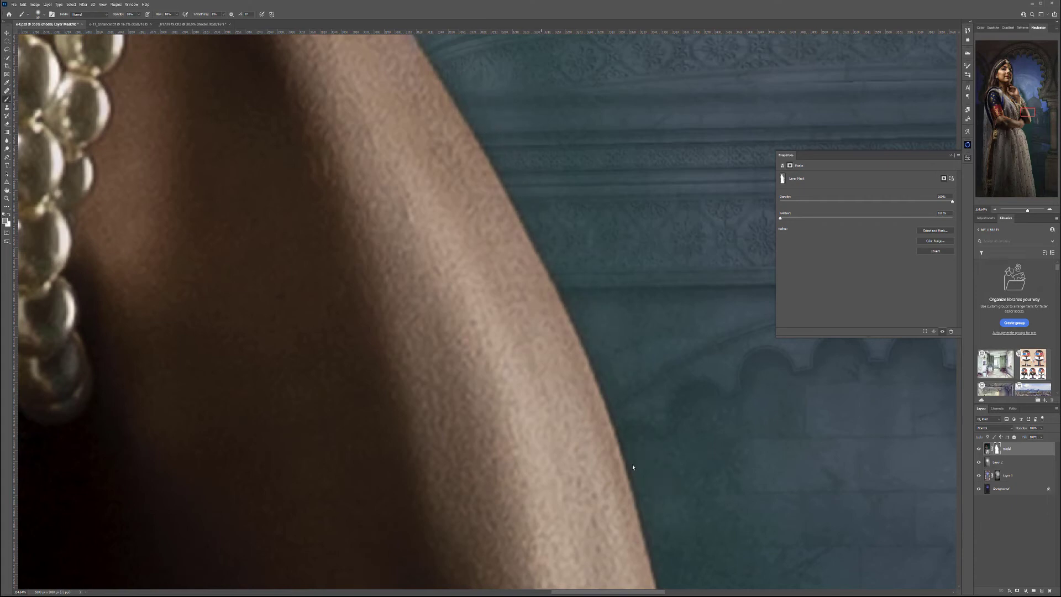
pyautogui.moveTo(656, 438)
pyautogui.mouseDown()
pyautogui.moveTo(635, 275)
pyautogui.moveTo(542, 111)
pyautogui.mouseUp()
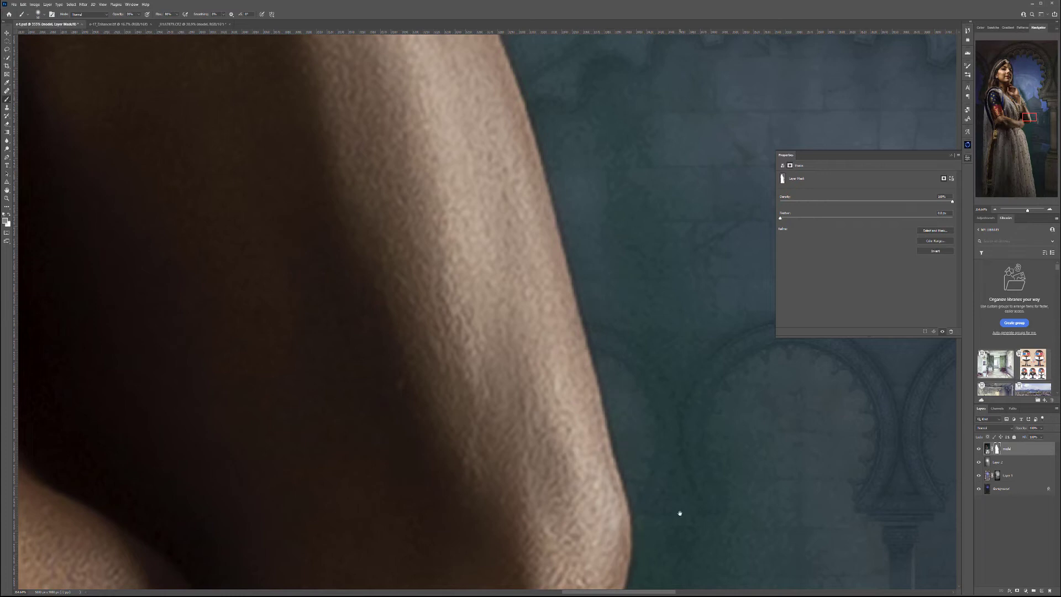
pyautogui.moveTo(680, 512); pyautogui.dragTo(606, 147)
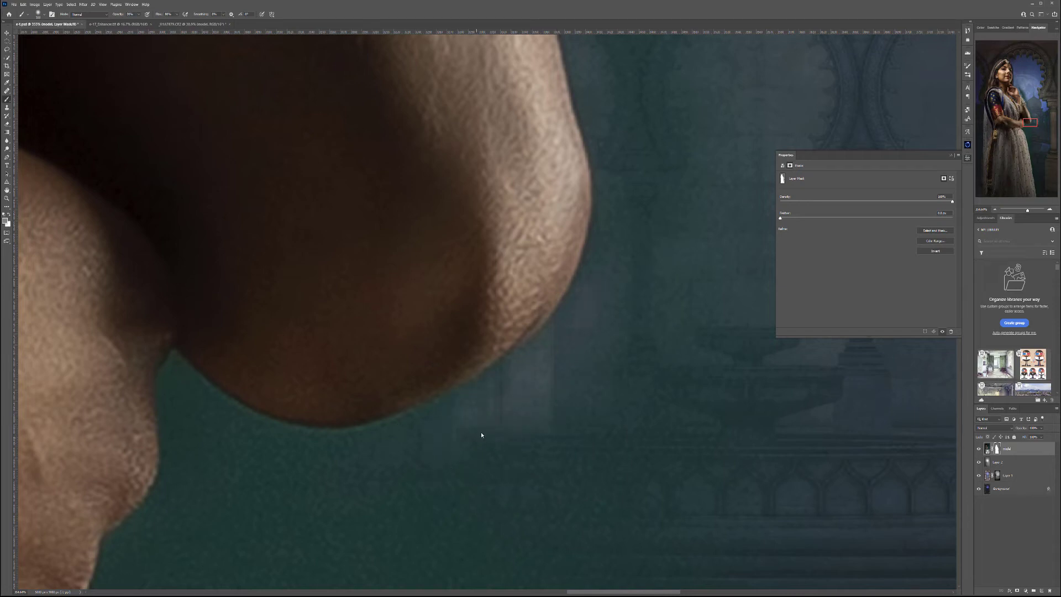
pyautogui.moveTo(350, 477); pyautogui.dragTo(249, 476)
pyautogui.moveTo(620, 452); pyautogui.dragTo(651, 386)
pyautogui.moveTo(421, 493); pyautogui.dragTo(890, 433)
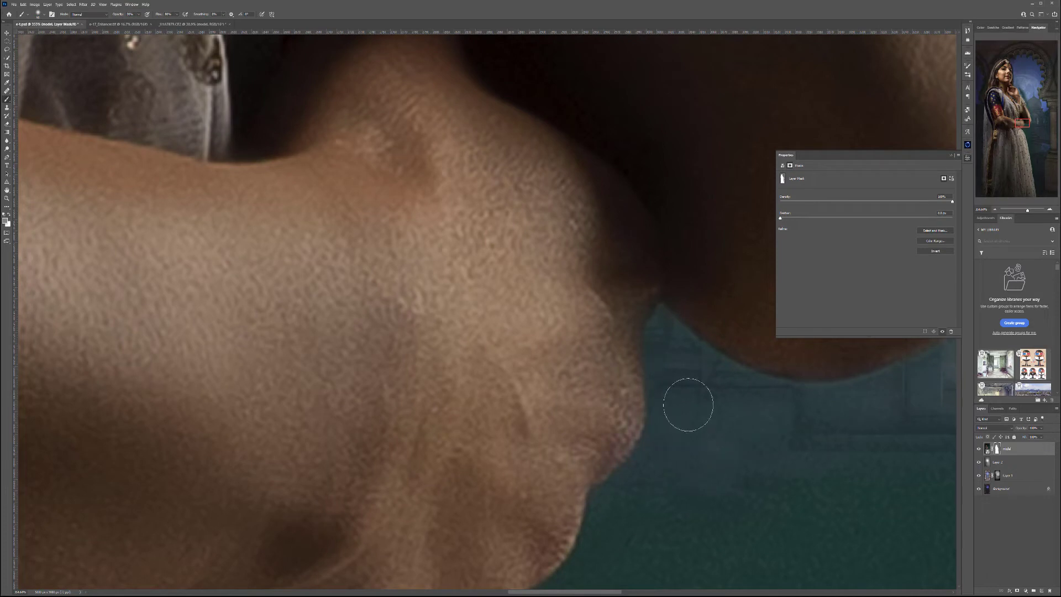
pyautogui.scroll(-5, 663, 337)
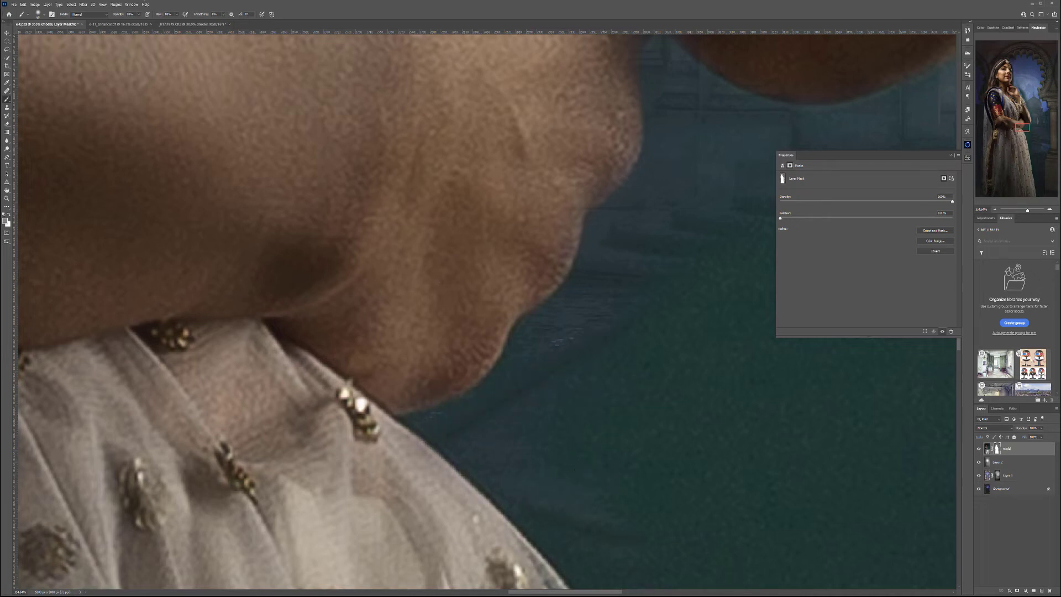
pyautogui.moveTo(643, 473); pyautogui.dragTo(525, 252)
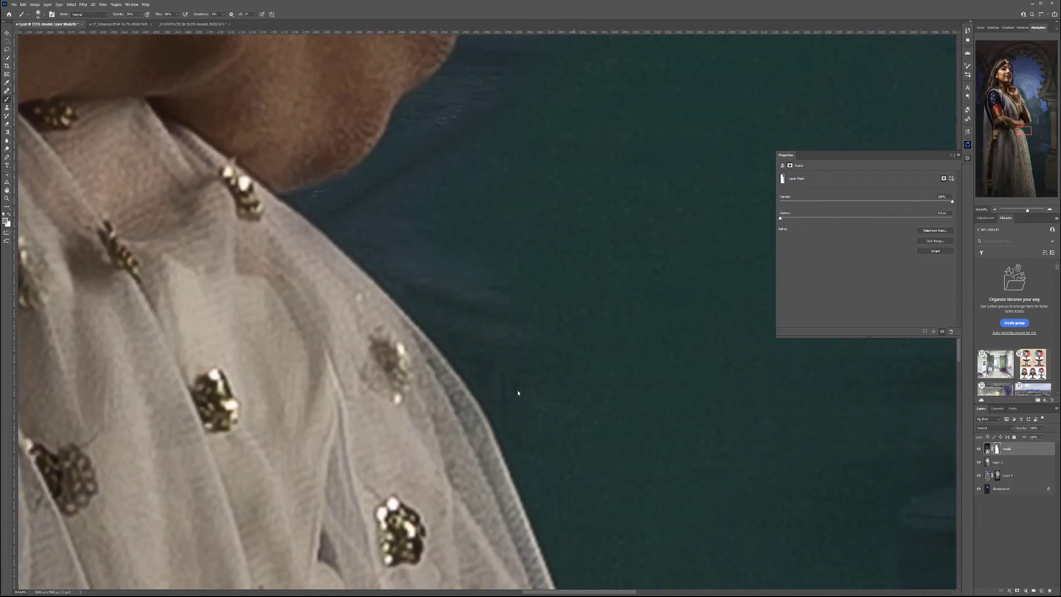
pyautogui.scroll(-7, 654, 436)
pyautogui.moveTo(663, 431)
pyautogui.mouseDown()
pyautogui.moveTo(566, 328)
pyautogui.moveTo(570, 273)
pyautogui.mouseUp()
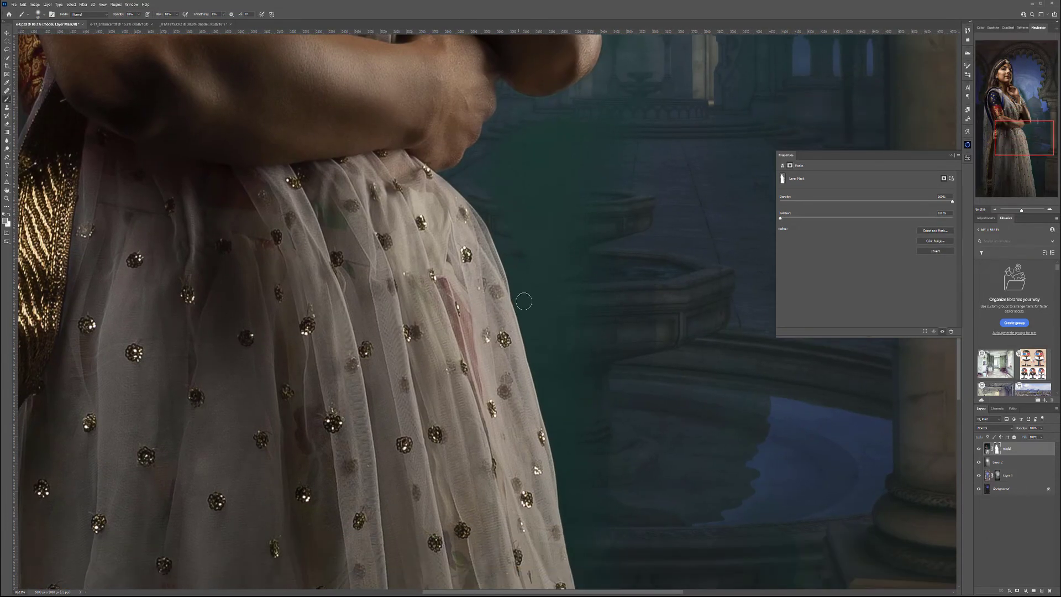
# Soften the mask down the dress's right edge, then zoom out to check the whole figure
pyautogui.moveTo(526, 306); pyautogui.dragTo(549, 366)
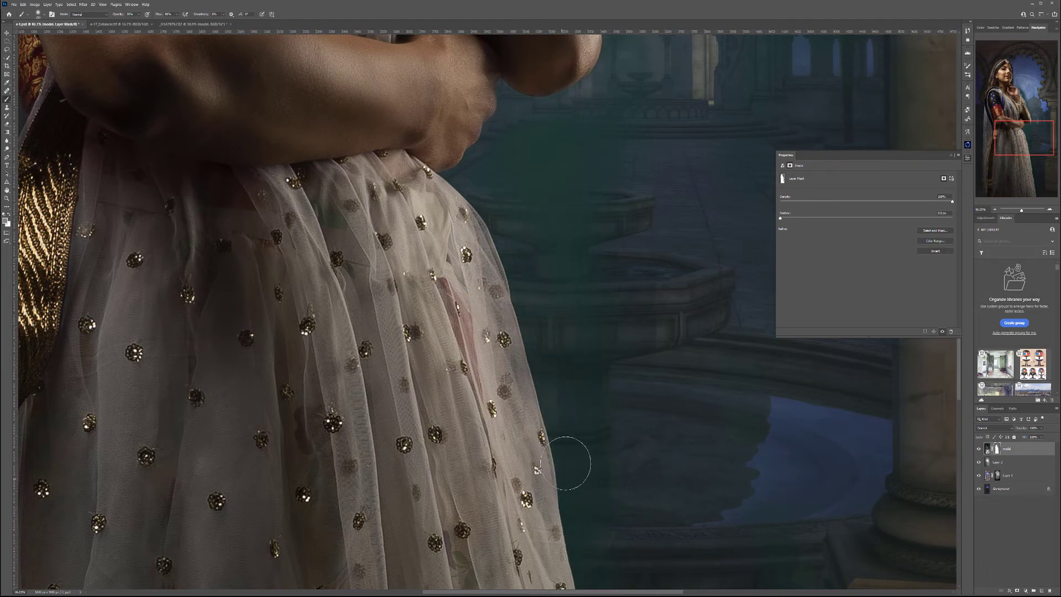
pyautogui.moveTo(602, 540); pyautogui.dragTo(575, 263)
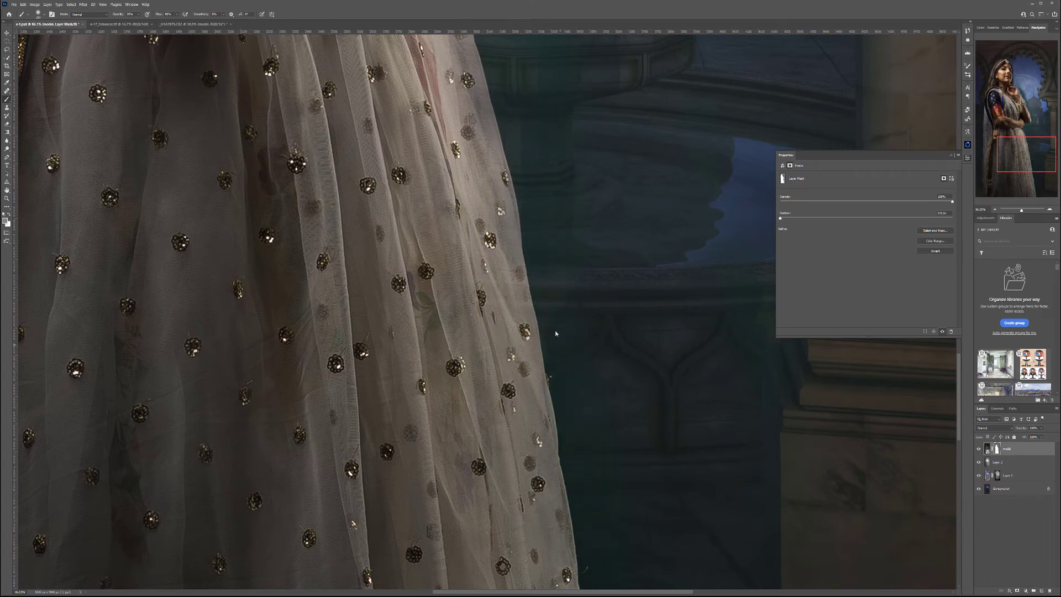
pyautogui.moveTo(631, 500); pyautogui.dragTo(654, 208)
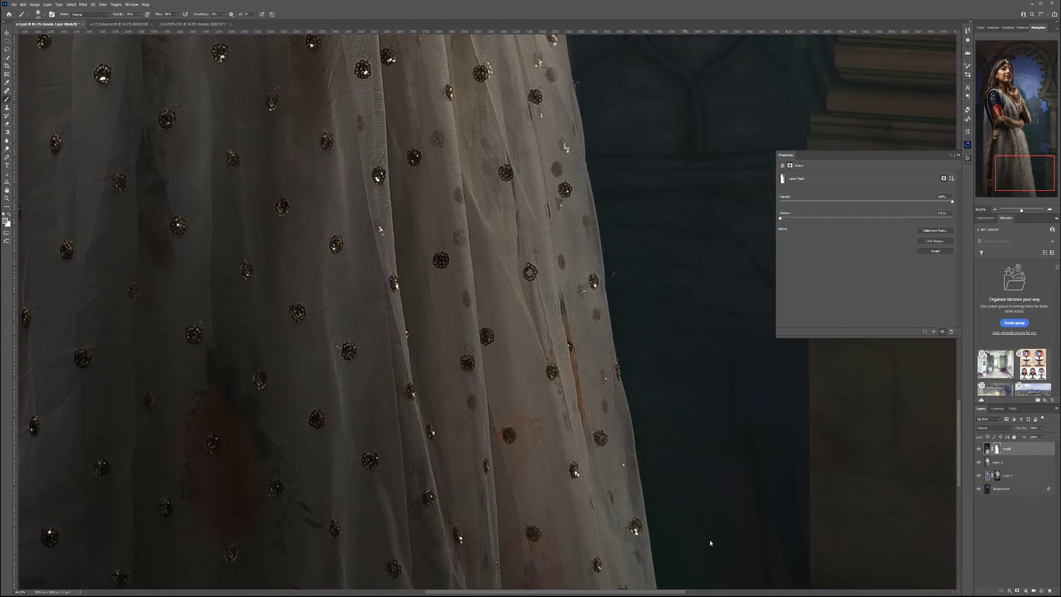
pyautogui.moveTo(711, 541); pyautogui.dragTo(640, 229)
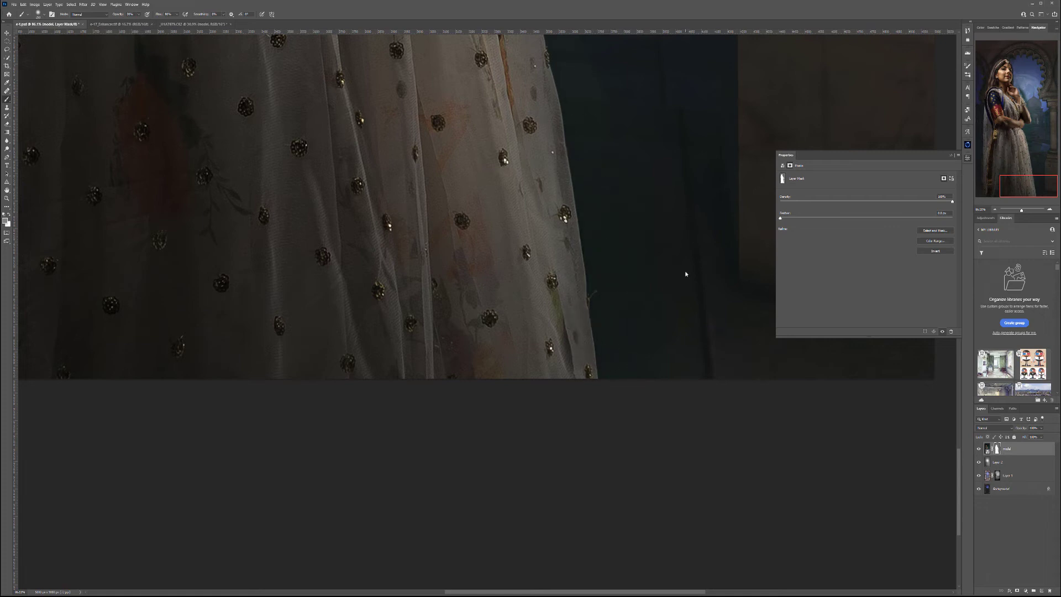
pyautogui.moveTo(646, 137); pyautogui.dragTo(628, 385)
pyautogui.moveTo(652, 275); pyautogui.dragTo(586, 272)
pyautogui.moveTo(681, 173); pyautogui.dragTo(571, 347)
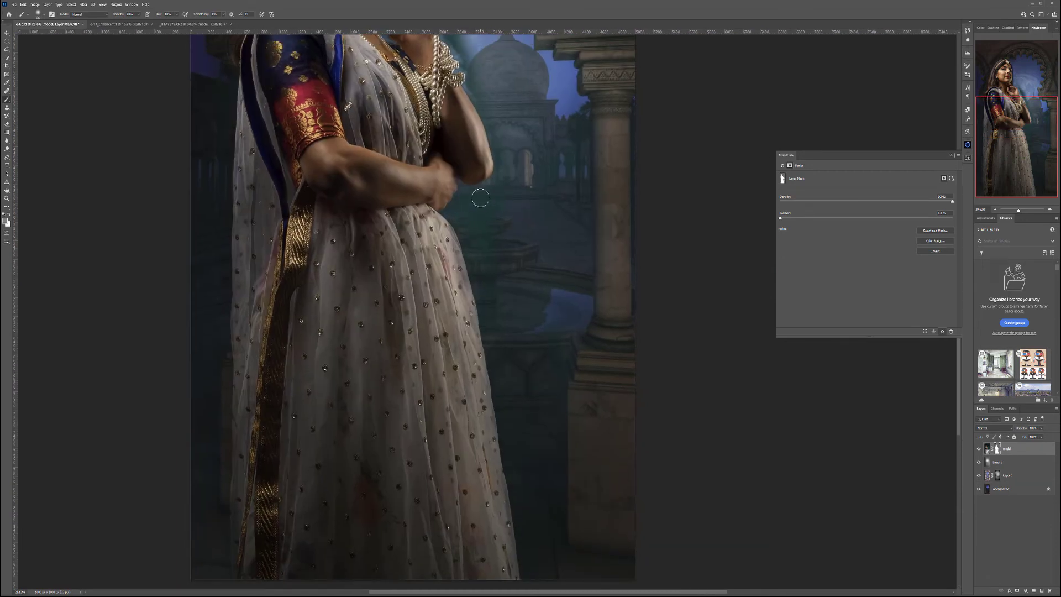
pyautogui.moveTo(515, 160); pyautogui.dragTo(554, 369)
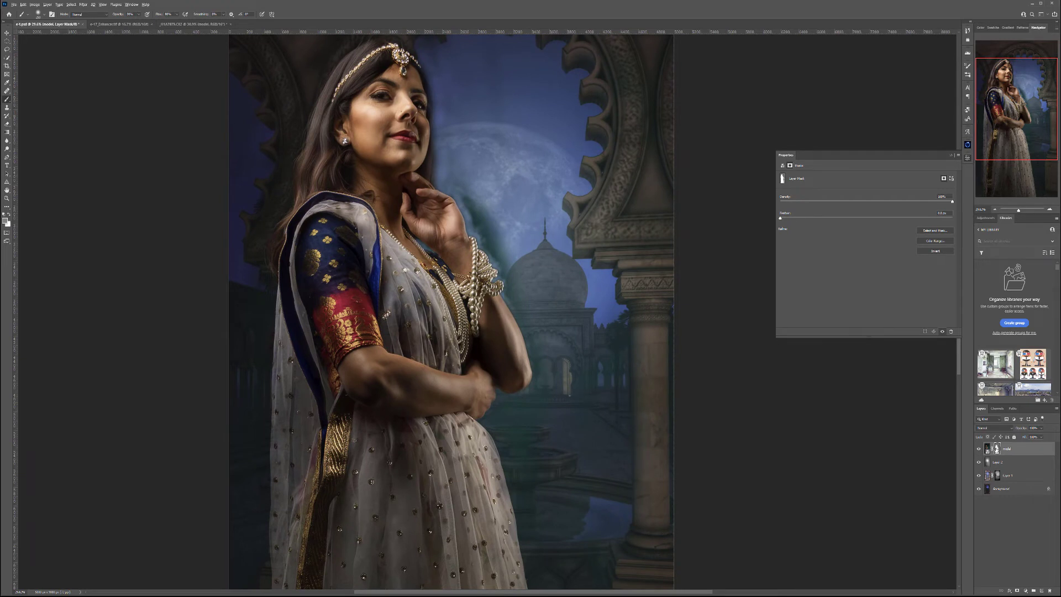
# Show the model's mask in greyscale and paint white to restore lost hair strands around the head
pyautogui.keyDown('alt'); pyautogui.click(996, 448); pyautogui.keyUp('alt')
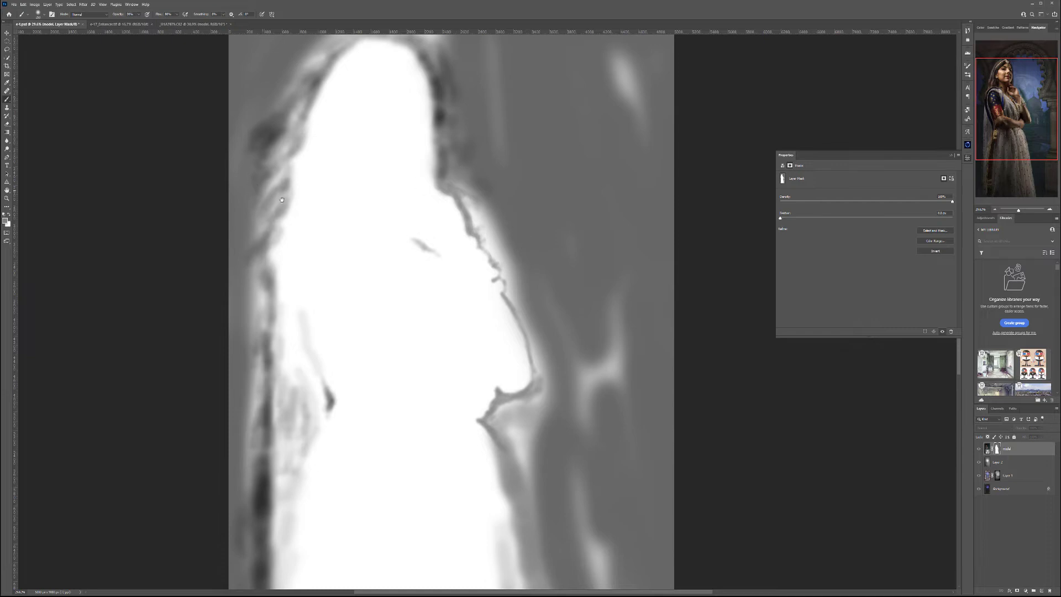
pyautogui.moveTo(281, 200); pyautogui.dragTo(359, 281)
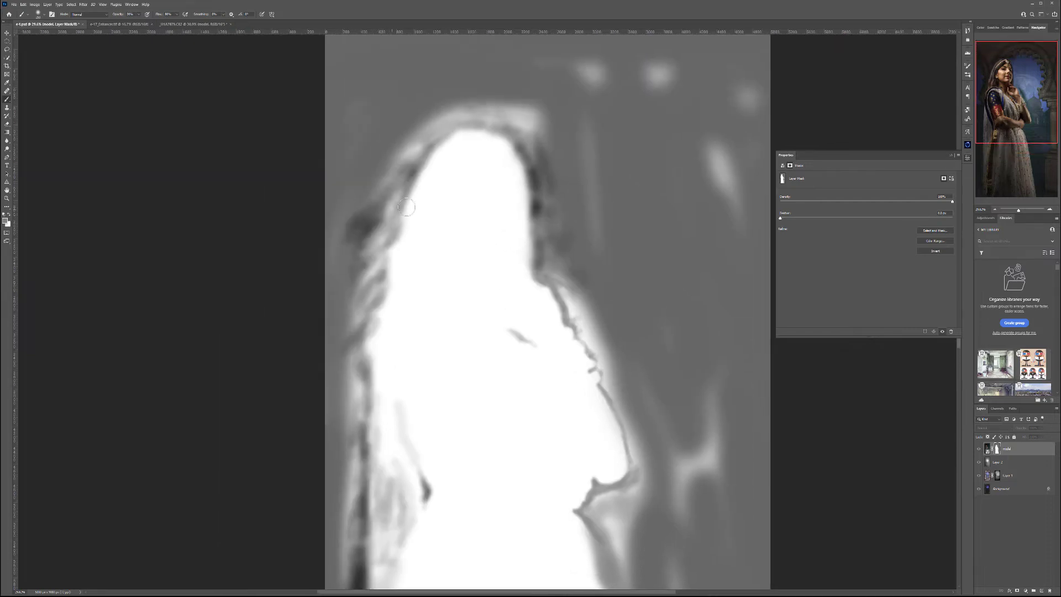
pyautogui.scroll(3, 559, 154)
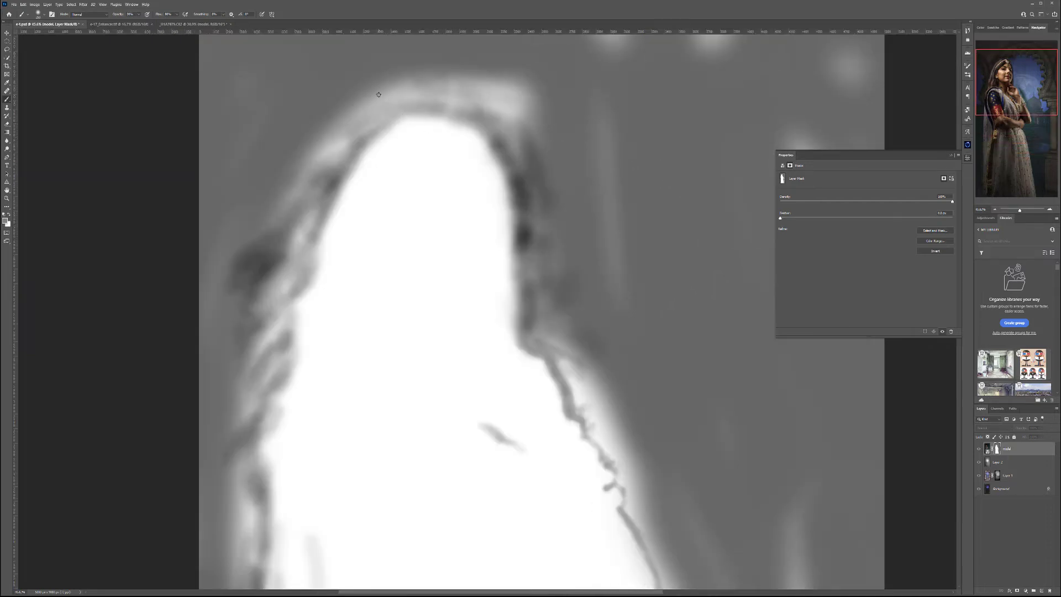
pyautogui.moveTo(221, 255)
pyautogui.mouseDown()
pyautogui.moveTo(266, 178)
pyautogui.moveTo(290, 178)
pyautogui.mouseUp()
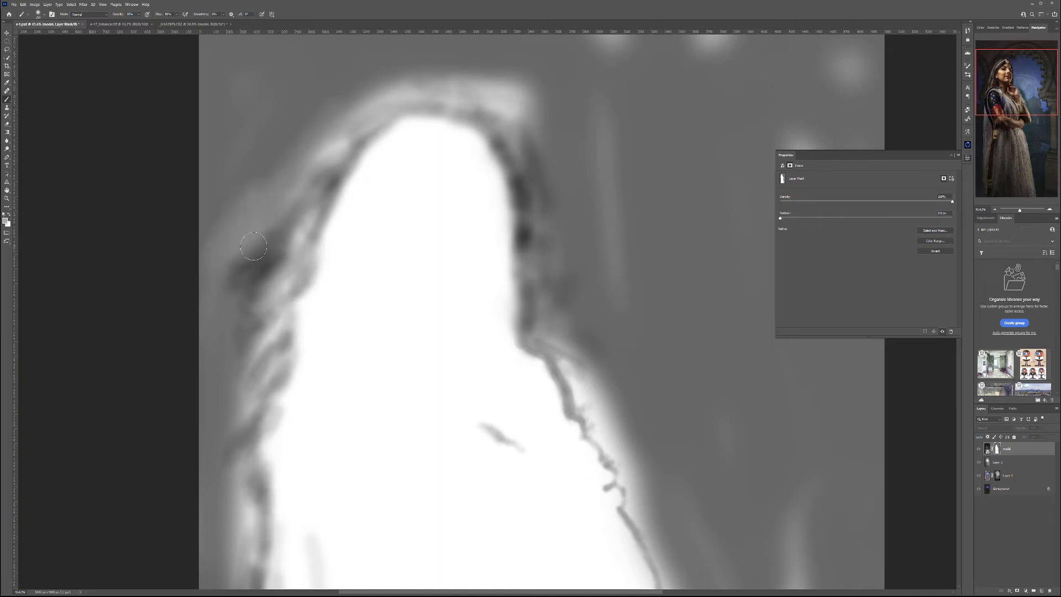
pyautogui.moveTo(239, 246)
pyautogui.mouseDown()
pyautogui.moveTo(261, 237)
pyautogui.moveTo(256, 246)
pyautogui.moveTo(295, 166)
pyautogui.mouseUp()
pyautogui.moveTo(348, 104)
pyautogui.mouseDown()
pyautogui.moveTo(282, 147)
pyautogui.moveTo(230, 204)
pyautogui.moveTo(268, 225)
pyautogui.moveTo(216, 414)
pyautogui.moveTo(218, 554)
pyautogui.mouseUp()
pyautogui.moveTo(553, 145)
pyautogui.mouseDown()
pyautogui.moveTo(525, 107)
pyautogui.moveTo(482, 89)
pyautogui.moveTo(493, 84)
pyautogui.moveTo(554, 190)
pyautogui.moveTo(558, 159)
pyautogui.moveTo(566, 248)
pyautogui.moveTo(640, 347)
pyautogui.mouseUp()
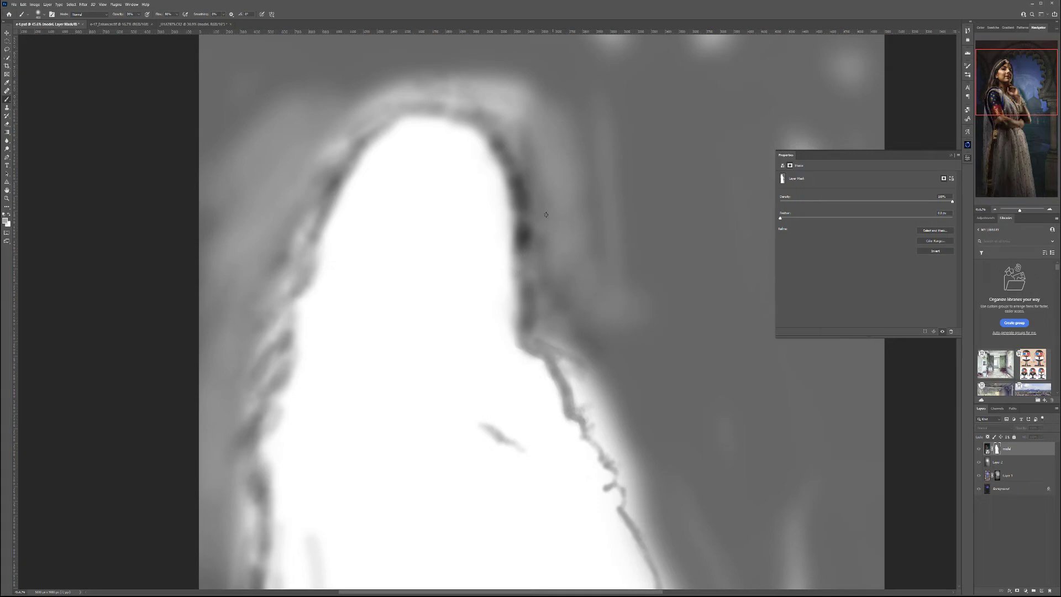
# Paint black over the halo above the head, then use a smaller brush along both hair edges
pyautogui.moveTo(553, 127)
pyautogui.mouseDown()
pyautogui.moveTo(500, 95)
pyautogui.moveTo(454, 86)
pyautogui.mouseUp()
pyautogui.moveTo(530, 126); pyautogui.dragTo(549, 131)
pyautogui.moveTo(561, 204)
pyautogui.mouseDown()
pyautogui.moveTo(556, 264)
pyautogui.moveTo(587, 238)
pyautogui.moveTo(611, 302)
pyautogui.moveTo(562, 319)
pyautogui.moveTo(584, 349)
pyautogui.moveTo(574, 357)
pyautogui.moveTo(620, 403)
pyautogui.moveTo(677, 403)
pyautogui.mouseUp()
pyautogui.press('[')
pyautogui.press('[')
pyautogui.moveTo(558, 383)
pyautogui.mouseDown()
pyautogui.moveTo(575, 367)
pyautogui.moveTo(572, 381)
pyautogui.moveTo(596, 410)
pyautogui.moveTo(604, 368)
pyautogui.moveTo(584, 414)
pyautogui.moveTo(619, 464)
pyautogui.moveTo(600, 411)
pyautogui.moveTo(644, 449)
pyautogui.moveTo(627, 478)
pyautogui.moveTo(630, 512)
pyautogui.moveTo(694, 569)
pyautogui.mouseUp()
pyautogui.moveTo(594, 449)
pyautogui.mouseDown()
pyautogui.moveTo(625, 420)
pyautogui.moveTo(601, 412)
pyautogui.mouseUp()
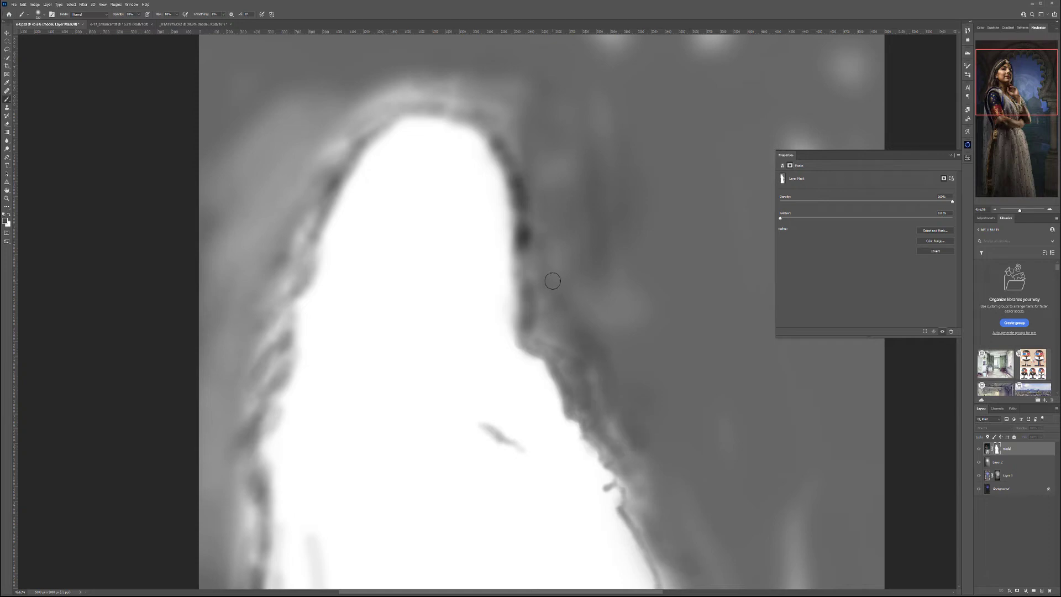
pyautogui.moveTo(296, 257)
pyautogui.mouseDown()
pyautogui.moveTo(307, 214)
pyautogui.moveTo(306, 251)
pyautogui.moveTo(306, 233)
pyautogui.moveTo(282, 259)
pyautogui.moveTo(301, 259)
pyautogui.moveTo(270, 286)
pyautogui.moveTo(271, 314)
pyautogui.moveTo(262, 289)
pyautogui.moveTo(278, 282)
pyautogui.moveTo(276, 335)
pyautogui.mouseUp()
pyautogui.moveTo(231, 375)
pyautogui.mouseDown()
pyautogui.moveTo(249, 386)
pyautogui.moveTo(246, 401)
pyautogui.moveTo(240, 354)
pyautogui.mouseUp()
pyautogui.moveTo(225, 469)
pyautogui.mouseDown()
pyautogui.moveTo(254, 519)
pyautogui.moveTo(242, 509)
pyautogui.mouseUp()
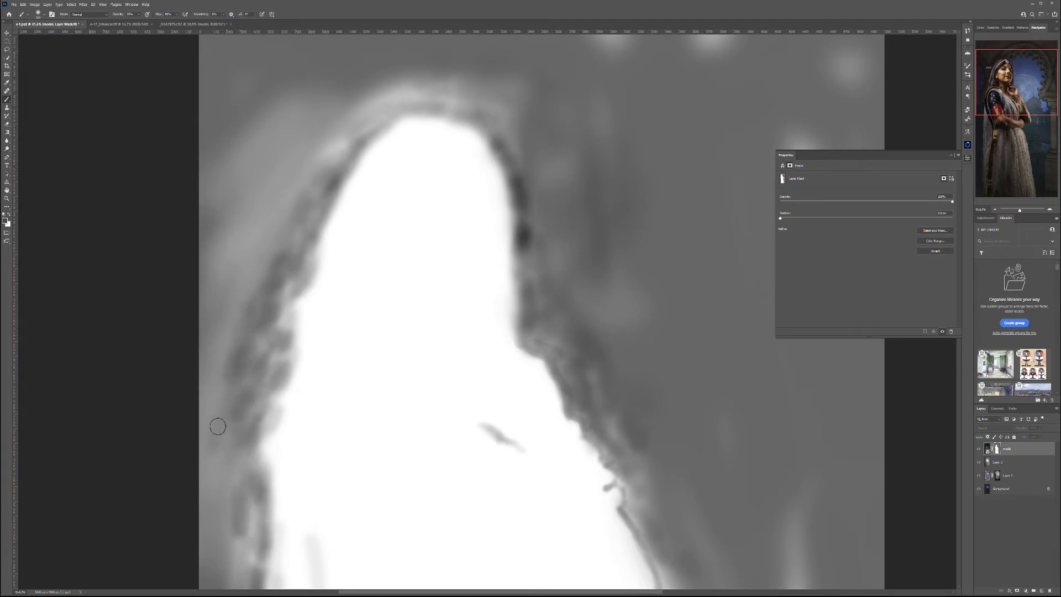
# With a larger brush, darken the grey halo left of the head and the silhouette's right edge
pyautogui.press(']')
pyautogui.press(']')
pyautogui.press(']')
pyautogui.press(']')
pyautogui.moveTo(292, 156); pyautogui.dragTo(252, 197)
pyautogui.moveTo(293, 136); pyautogui.dragTo(265, 179)
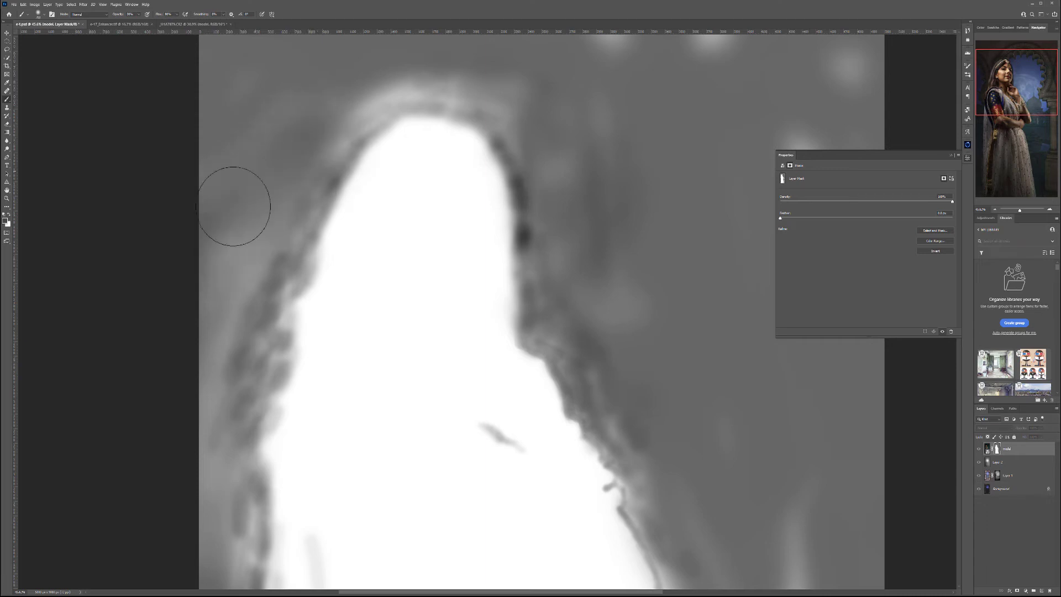
pyautogui.moveTo(237, 259)
pyautogui.mouseDown()
pyautogui.moveTo(195, 379)
pyautogui.moveTo(209, 379)
pyautogui.moveTo(238, 301)
pyautogui.moveTo(212, 406)
pyautogui.mouseUp()
pyautogui.moveTo(209, 492)
pyautogui.mouseDown()
pyautogui.moveTo(215, 483)
pyautogui.moveTo(211, 508)
pyautogui.mouseUp()
pyautogui.moveTo(391, 78)
pyautogui.mouseDown()
pyautogui.moveTo(509, 81)
pyautogui.moveTo(597, 154)
pyautogui.moveTo(586, 259)
pyautogui.moveTo(690, 370)
pyautogui.mouseUp()
pyautogui.moveTo(684, 434); pyautogui.dragTo(531, 228)
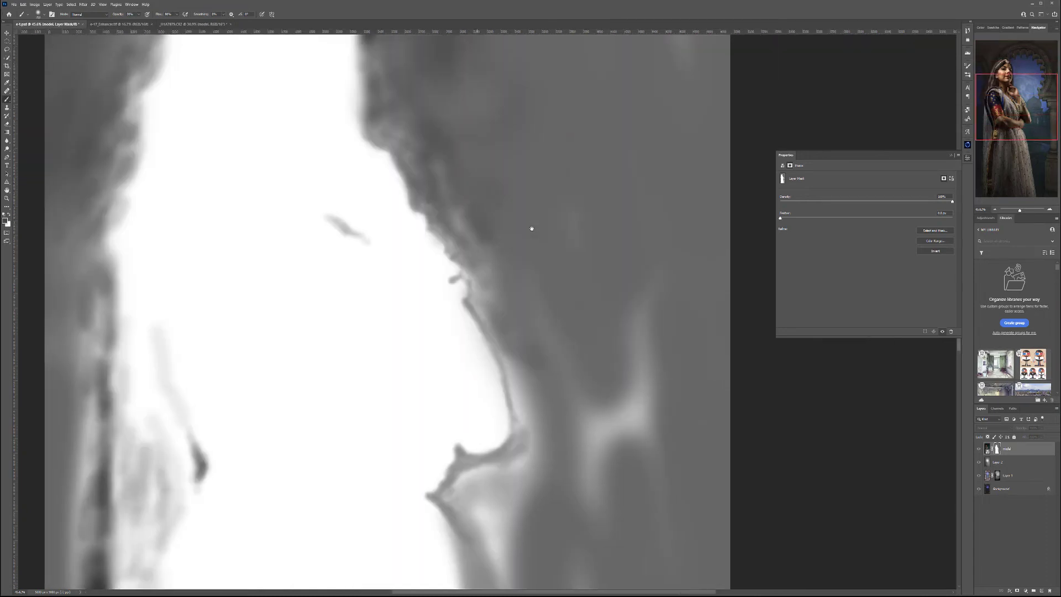
pyautogui.moveTo(501, 299)
pyautogui.mouseDown()
pyautogui.moveTo(548, 323)
pyautogui.moveTo(567, 401)
pyautogui.moveTo(619, 438)
pyautogui.moveTo(666, 311)
pyautogui.moveTo(604, 423)
pyautogui.moveTo(660, 405)
pyautogui.moveTo(702, 280)
pyautogui.moveTo(607, 485)
pyautogui.moveTo(601, 532)
pyautogui.mouseUp()
pyautogui.moveTo(681, 284)
pyautogui.mouseDown()
pyautogui.moveTo(671, 239)
pyautogui.moveTo(611, 549)
pyautogui.moveTo(595, 578)
pyautogui.mouseUp()
pyautogui.moveTo(530, 338)
pyautogui.mouseDown()
pyautogui.moveTo(565, 319)
pyautogui.moveTo(592, 344)
pyautogui.moveTo(611, 323)
pyautogui.moveTo(612, 293)
pyautogui.moveTo(566, 176)
pyautogui.moveTo(488, 129)
pyautogui.moveTo(569, 134)
pyautogui.moveTo(534, 91)
pyautogui.moveTo(595, 90)
pyautogui.moveTo(610, 102)
pyautogui.moveTo(532, 107)
pyautogui.mouseUp()
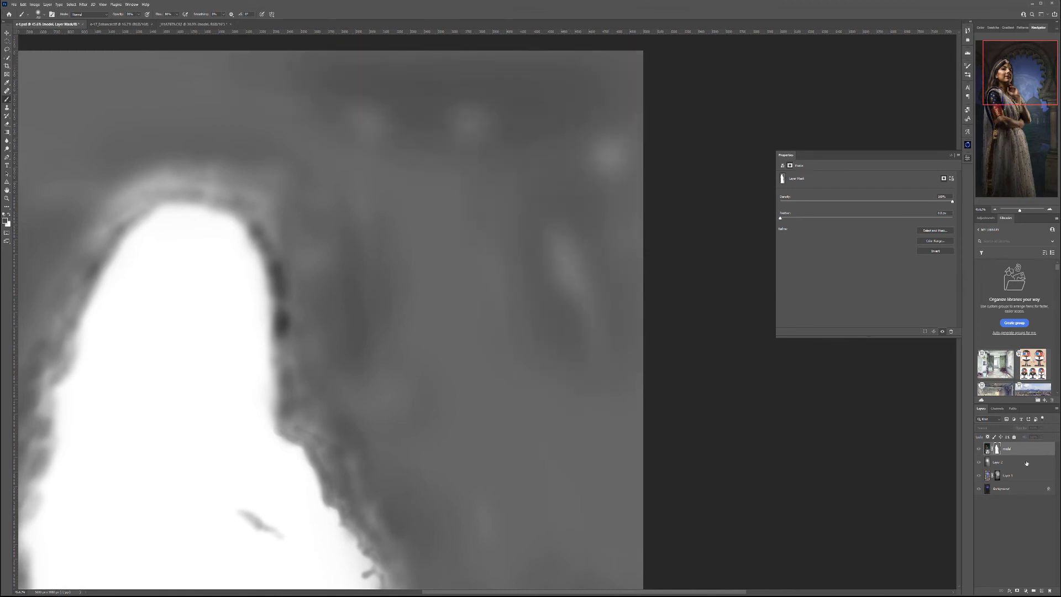
# Zoom in on the arm in mask view and soften the mask along the arm and lower outline
pyautogui.keyDown('alt'); pyautogui.click(997, 449); pyautogui.keyUp('alt')
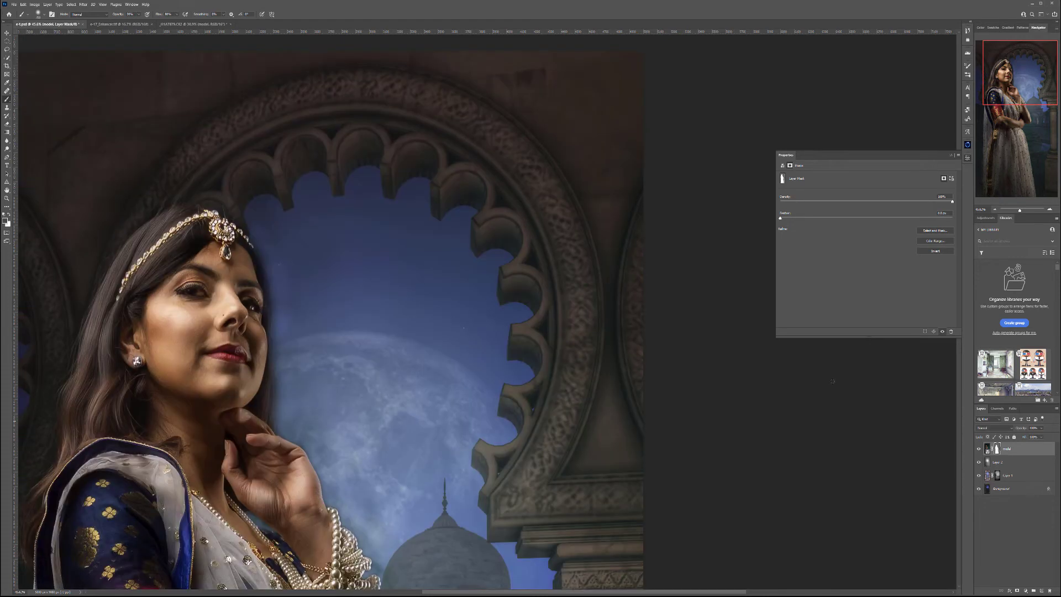
pyautogui.moveTo(488, 483); pyautogui.dragTo(574, 126)
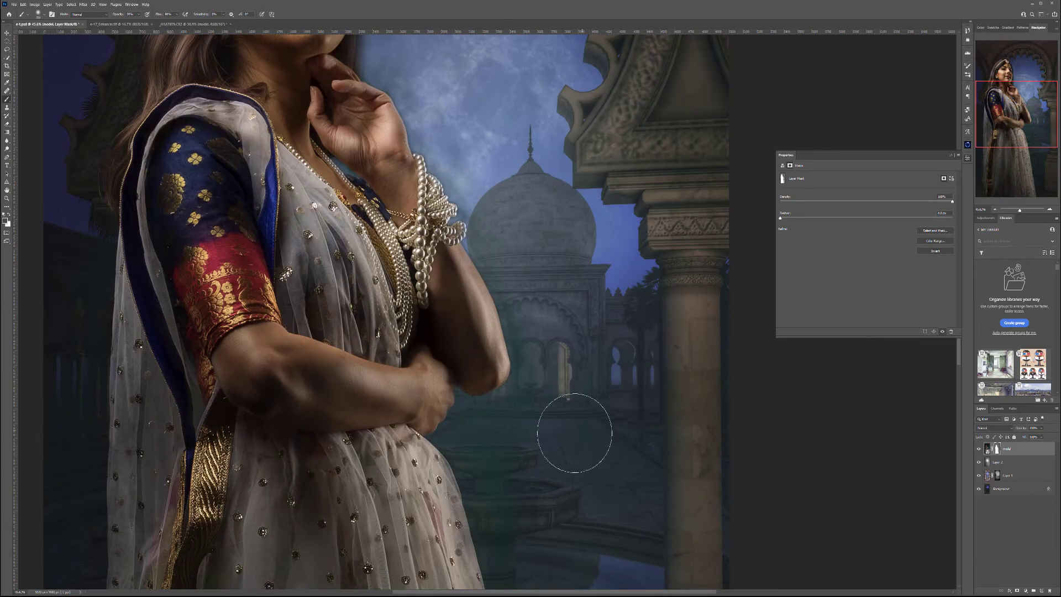
pyautogui.moveTo(559, 392); pyautogui.dragTo(762, 387)
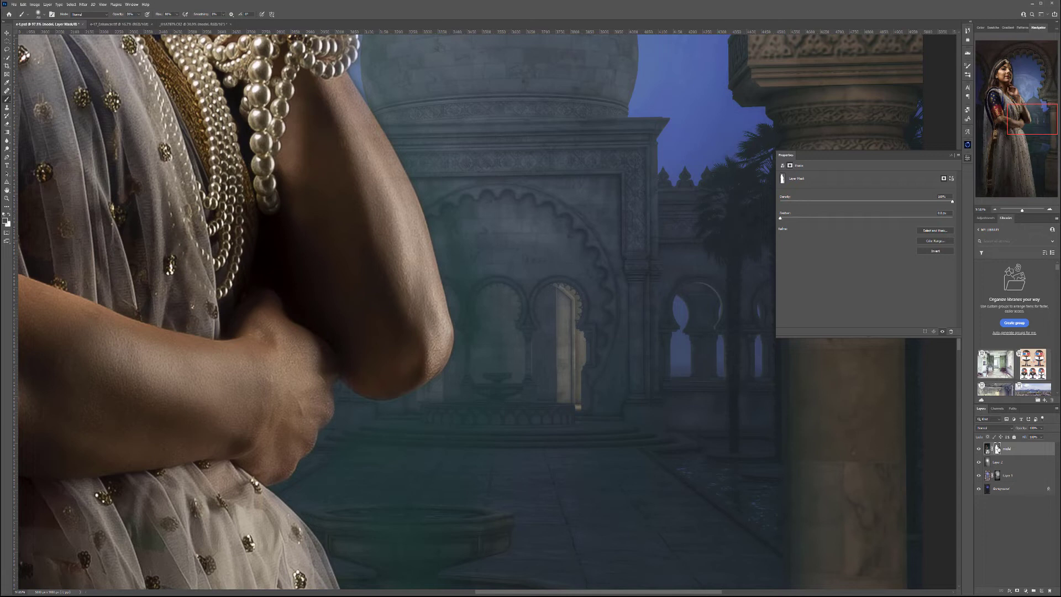
pyautogui.keyDown('alt'); pyautogui.click(999, 450); pyautogui.keyUp('alt')
pyautogui.moveTo(487, 283)
pyautogui.mouseDown()
pyautogui.moveTo(505, 339)
pyautogui.moveTo(485, 225)
pyautogui.moveTo(446, 192)
pyautogui.moveTo(464, 277)
pyautogui.moveTo(445, 170)
pyautogui.moveTo(441, 218)
pyautogui.moveTo(500, 357)
pyautogui.moveTo(457, 280)
pyautogui.moveTo(457, 218)
pyautogui.moveTo(440, 173)
pyautogui.moveTo(451, 225)
pyautogui.moveTo(495, 309)
pyautogui.moveTo(487, 221)
pyautogui.moveTo(498, 387)
pyautogui.moveTo(460, 356)
pyautogui.moveTo(474, 334)
pyautogui.moveTo(424, 409)
pyautogui.moveTo(339, 464)
pyautogui.moveTo(397, 440)
pyautogui.moveTo(350, 451)
pyautogui.mouseUp()
pyautogui.moveTo(409, 427)
pyautogui.mouseDown()
pyautogui.moveTo(332, 461)
pyautogui.moveTo(337, 497)
pyautogui.moveTo(387, 486)
pyautogui.moveTo(527, 388)
pyautogui.moveTo(429, 450)
pyautogui.moveTo(457, 464)
pyautogui.moveTo(382, 450)
pyautogui.mouseUp()
# Paint black over the light streaks around the hand, chest, neck and beside the arm
pyautogui.moveTo(519, 445)
pyautogui.mouseDown()
pyautogui.moveTo(571, 287)
pyautogui.moveTo(618, 207)
pyautogui.mouseUp()
pyautogui.moveTo(503, 334)
pyautogui.mouseDown()
pyautogui.moveTo(535, 278)
pyautogui.moveTo(547, 296)
pyautogui.moveTo(523, 318)
pyautogui.moveTo(444, 255)
pyautogui.moveTo(530, 420)
pyautogui.moveTo(563, 445)
pyautogui.moveTo(539, 302)
pyautogui.moveTo(564, 291)
pyautogui.moveTo(534, 332)
pyautogui.moveTo(590, 326)
pyautogui.mouseUp()
pyautogui.moveTo(530, 270)
pyautogui.mouseDown()
pyautogui.moveTo(498, 249)
pyautogui.moveTo(475, 268)
pyautogui.moveTo(553, 243)
pyautogui.moveTo(550, 231)
pyautogui.moveTo(596, 176)
pyautogui.moveTo(622, 105)
pyautogui.mouseUp()
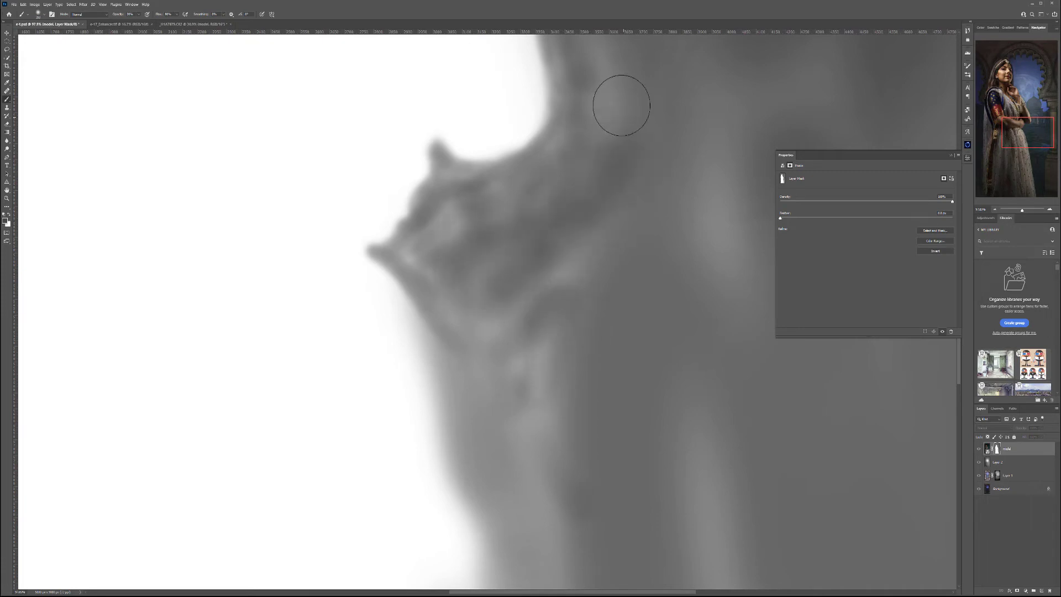
pyautogui.moveTo(694, 239); pyautogui.dragTo(706, 296)
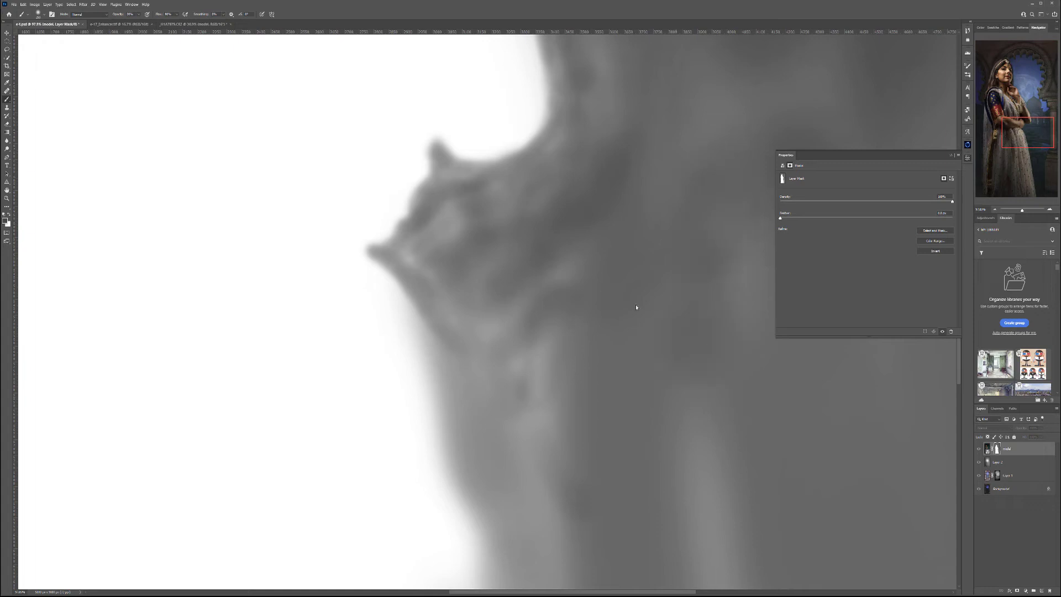
pyautogui.moveTo(576, 285); pyautogui.dragTo(523, 354)
pyautogui.moveTo(433, 228)
pyautogui.mouseDown()
pyautogui.moveTo(531, 389)
pyautogui.moveTo(527, 437)
pyautogui.mouseUp()
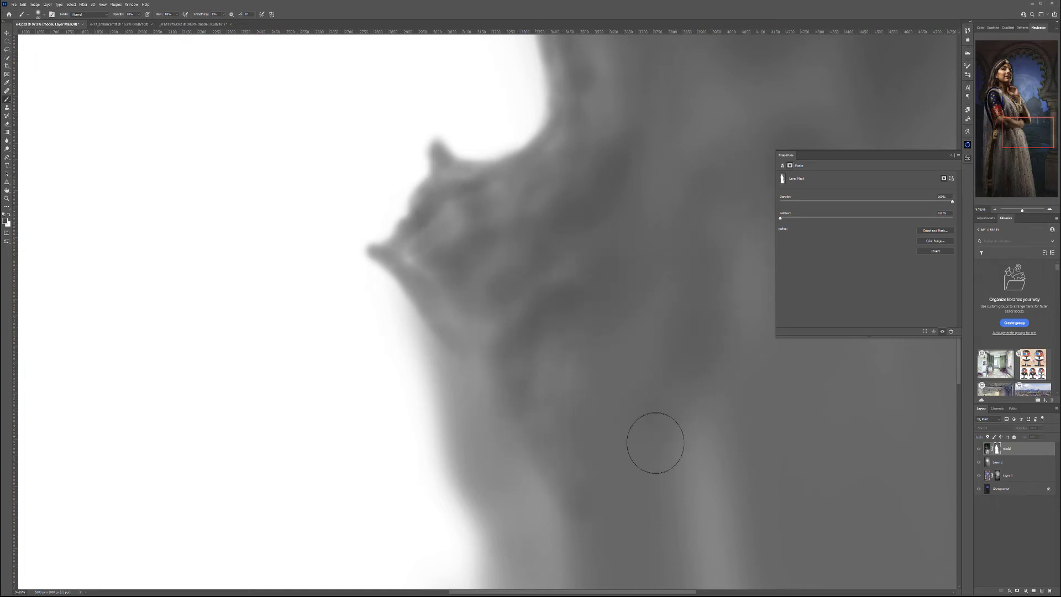
pyautogui.moveTo(662, 458); pyautogui.dragTo(623, 132)
pyautogui.moveTo(544, 382); pyautogui.dragTo(533, 166)
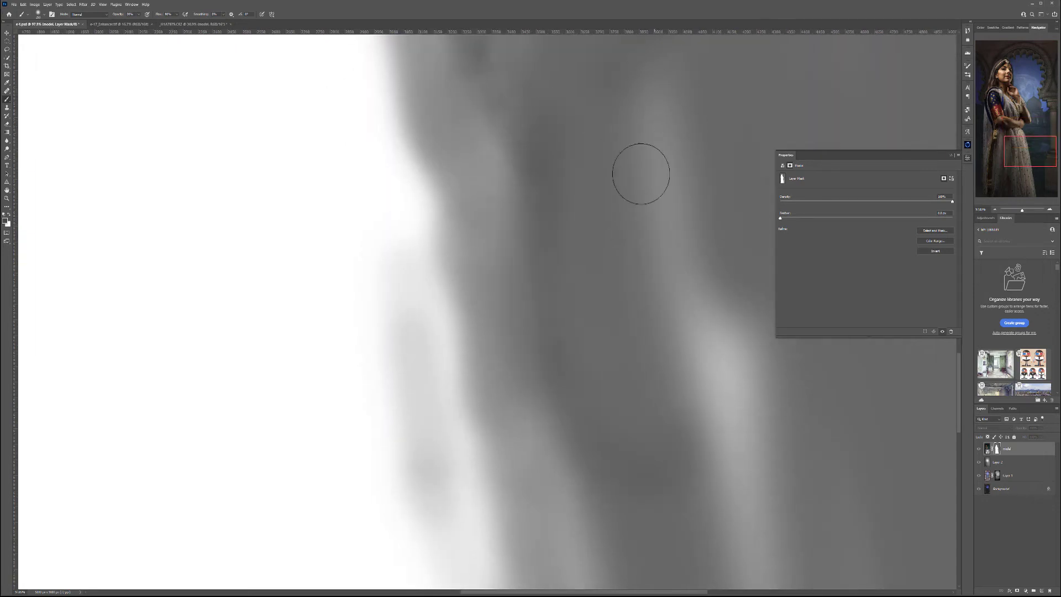
# Paint out the light streaks running down the dress edge and beside the skirt
pyautogui.moveTo(686, 232)
pyautogui.mouseDown()
pyautogui.moveTo(711, 387)
pyautogui.moveTo(730, 425)
pyautogui.moveTo(744, 375)
pyautogui.mouseUp()
pyautogui.moveTo(734, 358)
pyautogui.mouseDown()
pyautogui.moveTo(741, 528)
pyautogui.moveTo(658, 227)
pyautogui.mouseUp()
pyautogui.moveTo(655, 451)
pyautogui.mouseDown()
pyautogui.moveTo(674, 323)
pyautogui.moveTo(680, 389)
pyautogui.mouseUp()
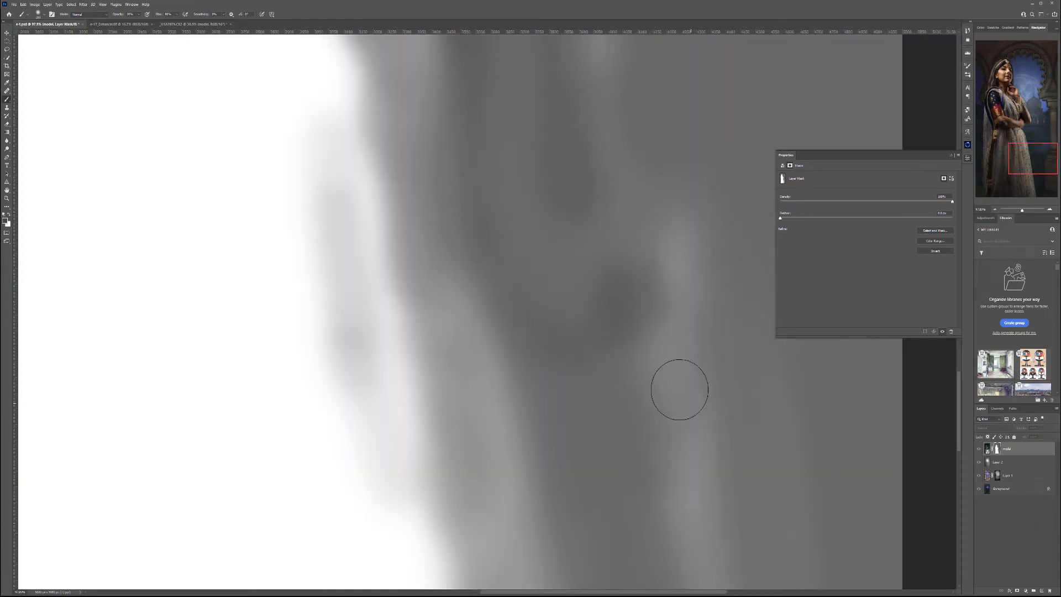
pyautogui.scroll(-5, 685, 404)
pyautogui.moveTo(657, 200)
pyautogui.mouseDown()
pyautogui.moveTo(697, 519)
pyautogui.moveTo(711, 507)
pyautogui.mouseUp()
pyautogui.moveTo(588, 348); pyautogui.dragTo(624, 580)
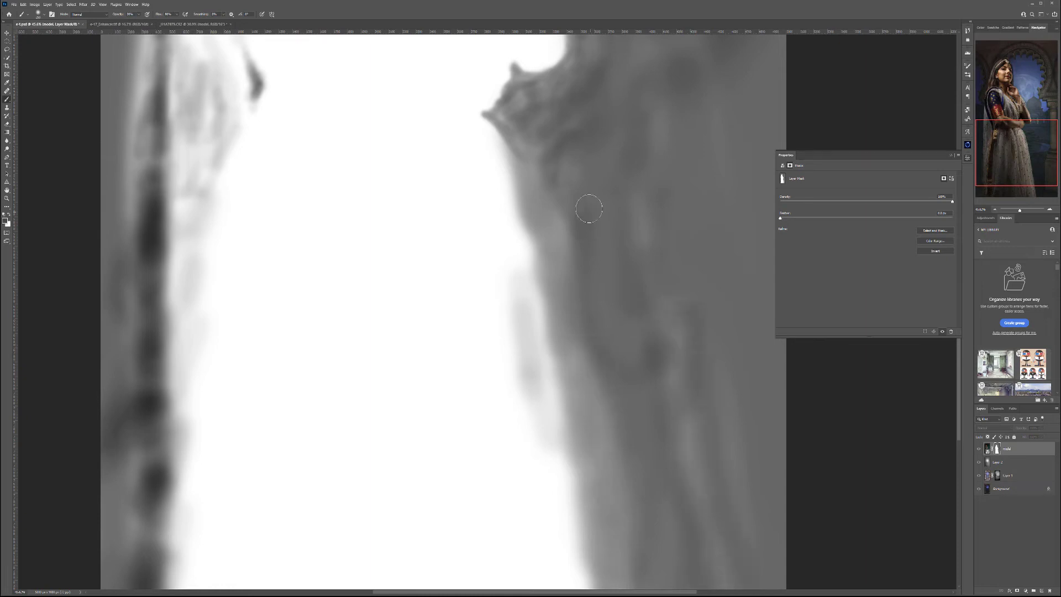
# Return to the colour composite and pan from the dress hem up to her face
pyautogui.keyDown('alt'); pyautogui.click(993, 450); pyautogui.keyUp('alt')
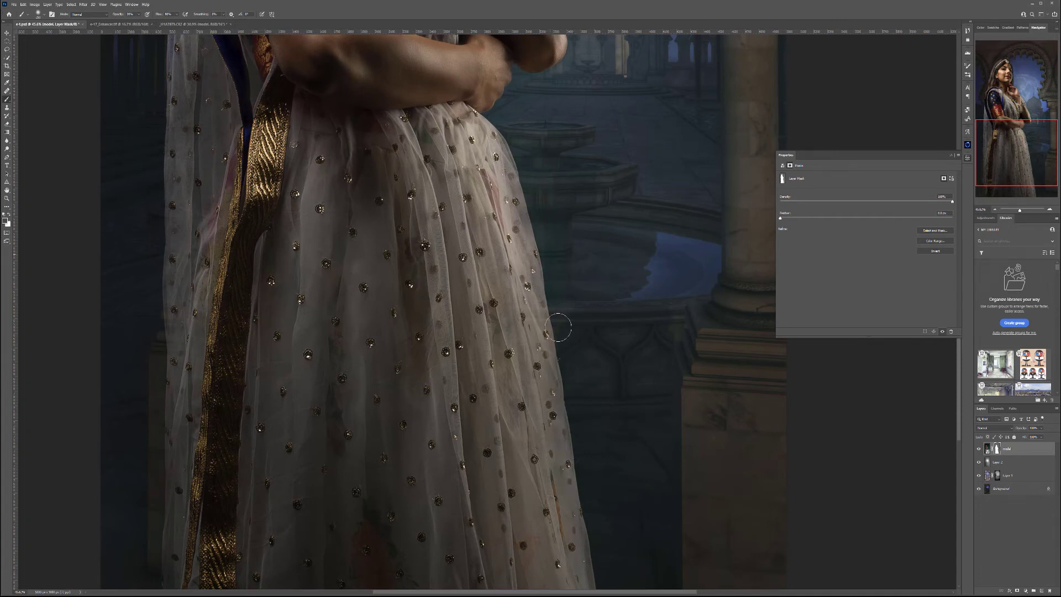
pyautogui.moveTo(664, 516); pyautogui.dragTo(628, 253)
pyautogui.moveTo(147, 294); pyautogui.dragTo(430, 451)
pyautogui.moveTo(459, 242); pyautogui.dragTo(399, 559)
pyautogui.moveTo(486, 275); pyautogui.dragTo(487, 480)
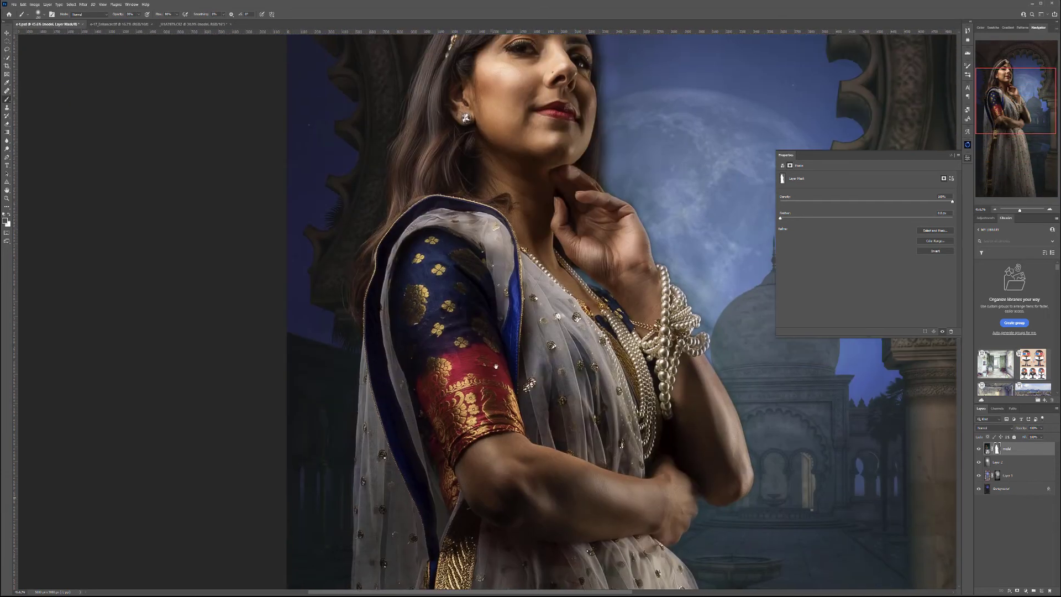
pyautogui.moveTo(516, 264); pyautogui.dragTo(496, 452)
# Paint black on the mask between her hand and neck so the blue sky shows through
pyautogui.scroll(-5, 496, 452)
pyautogui.scroll(7, 614, 317)
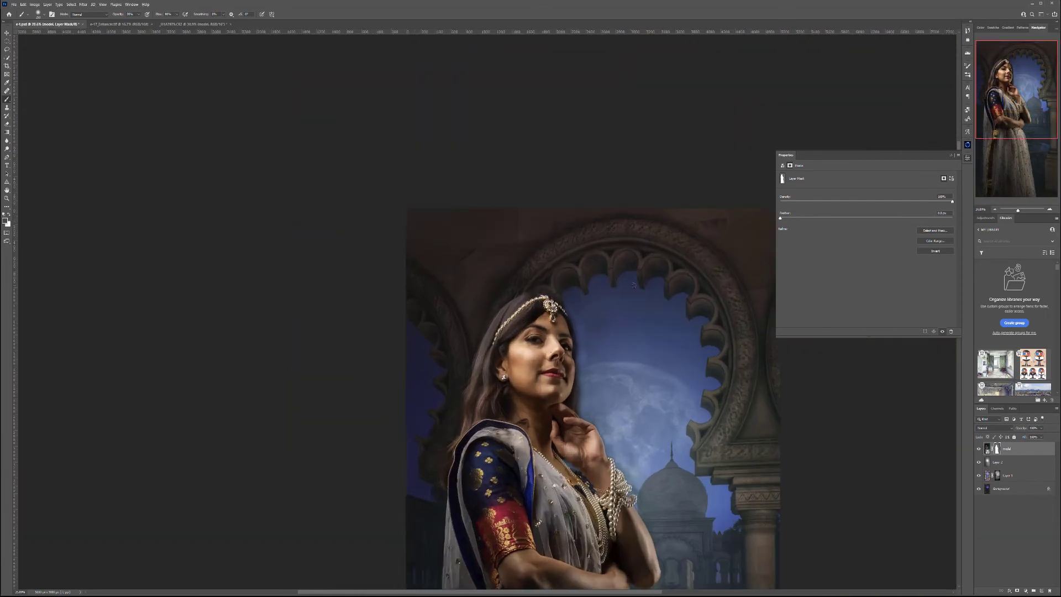
pyautogui.scroll(2, 614, 317)
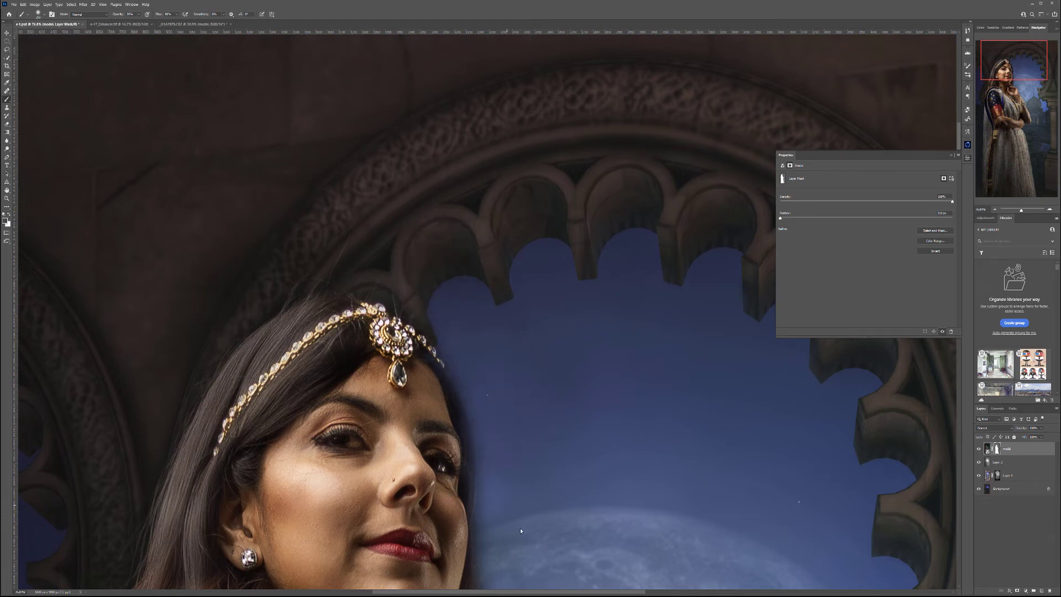
pyautogui.moveTo(520, 528); pyautogui.dragTo(530, 277)
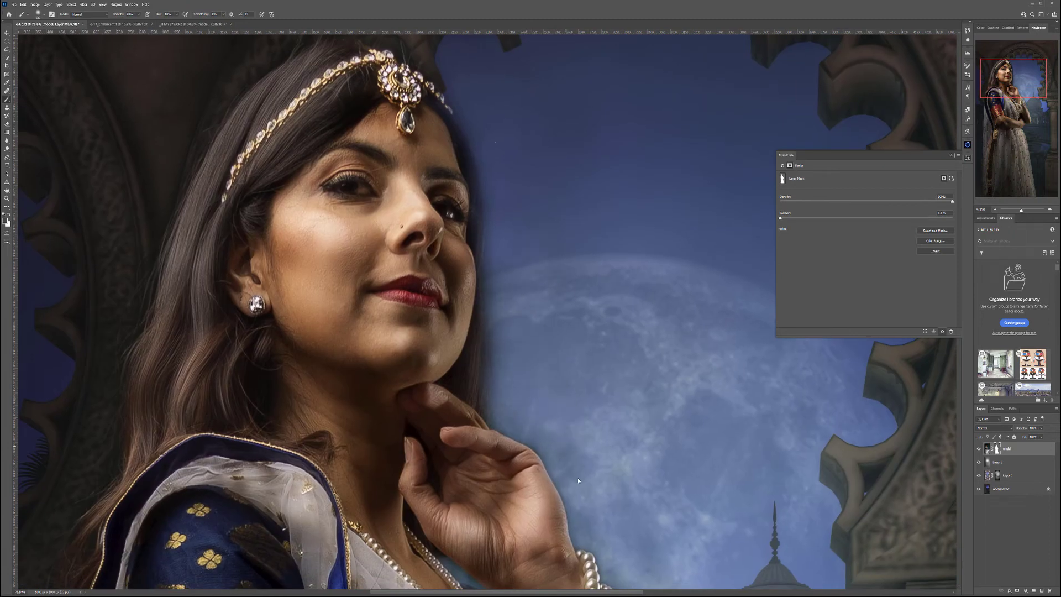
pyautogui.moveTo(645, 489); pyautogui.dragTo(638, 263)
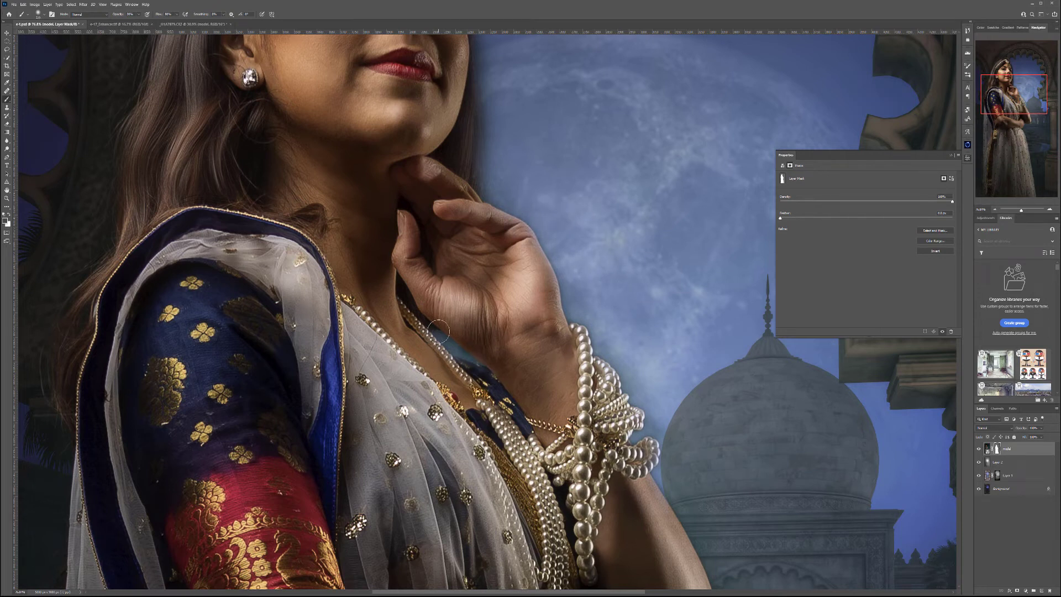
pyautogui.moveTo(429, 325)
pyautogui.mouseDown()
pyautogui.moveTo(451, 358)
pyautogui.moveTo(492, 360)
pyautogui.mouseUp()
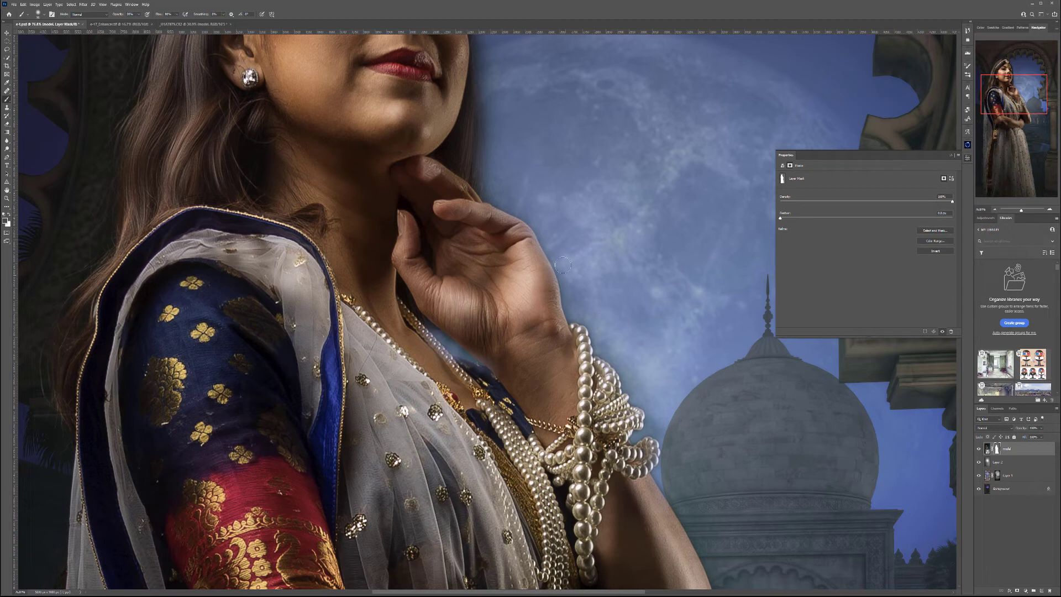
pyautogui.scroll(-10, 532, 351)
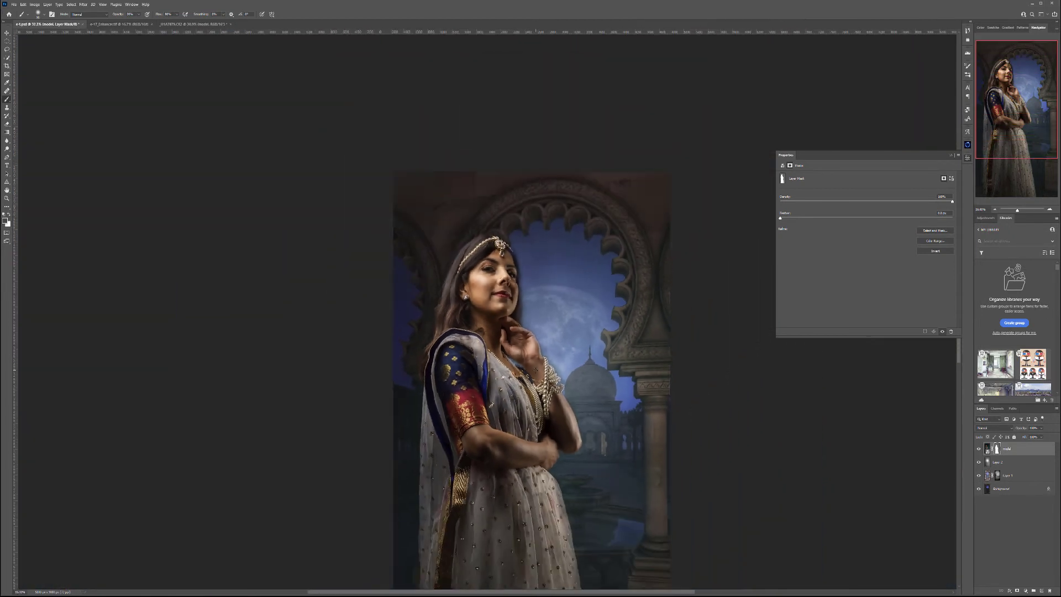
pyautogui.scroll(6, 546, 325)
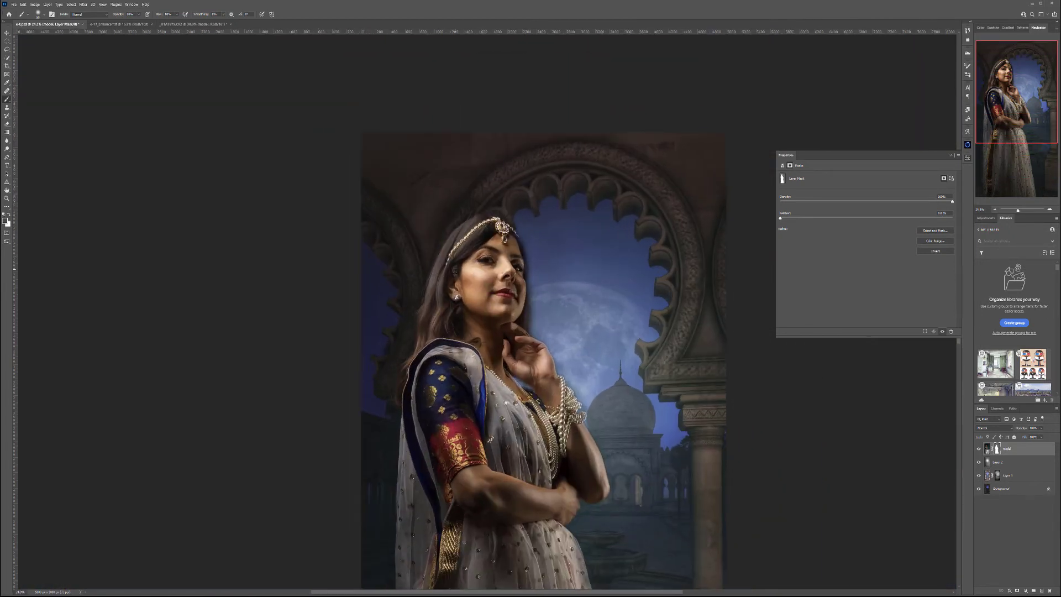
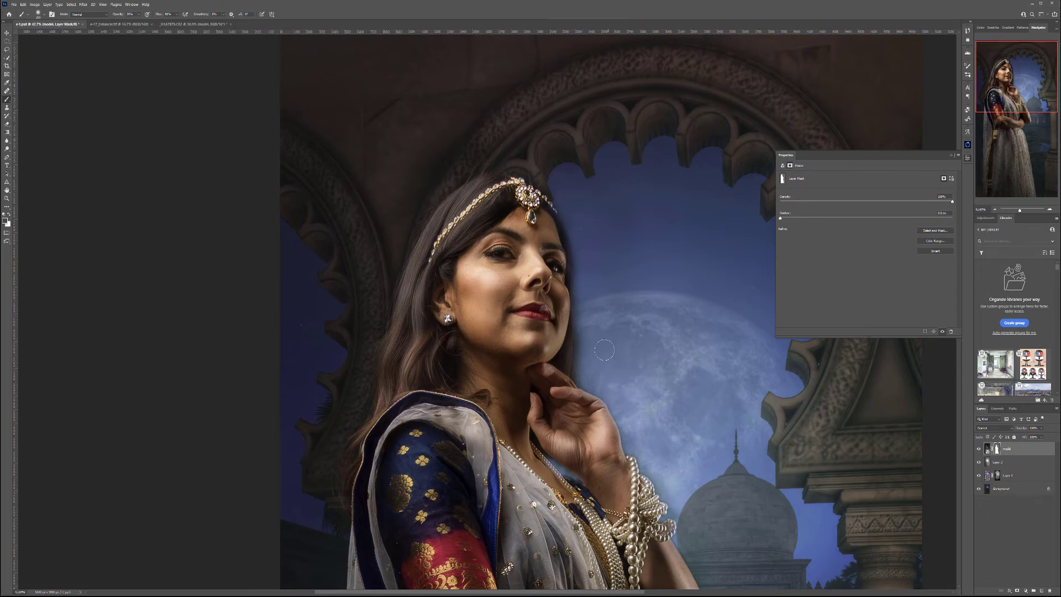
# Recentre the whole portrait in view and shrink the brush for the finger edge
pyautogui.scroll(-6, 604, 351)
pyautogui.moveTo(580, 473)
pyautogui.mouseDown()
pyautogui.moveTo(504, 311)
pyautogui.moveTo(542, 409)
pyautogui.mouseUp()
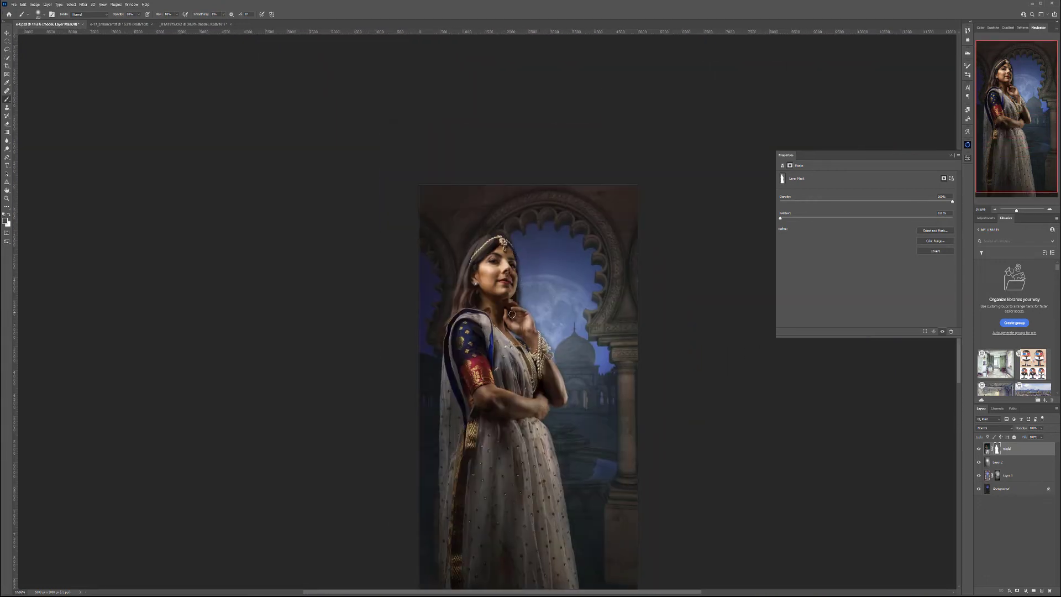
pyautogui.scroll(7, 538, 344)
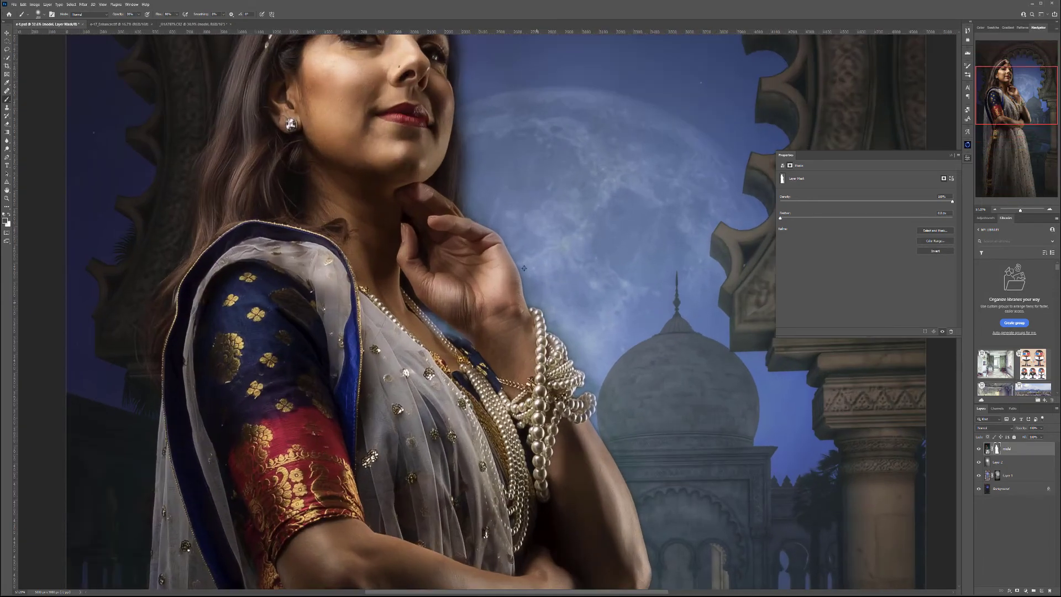
pyautogui.scroll(5, 525, 264)
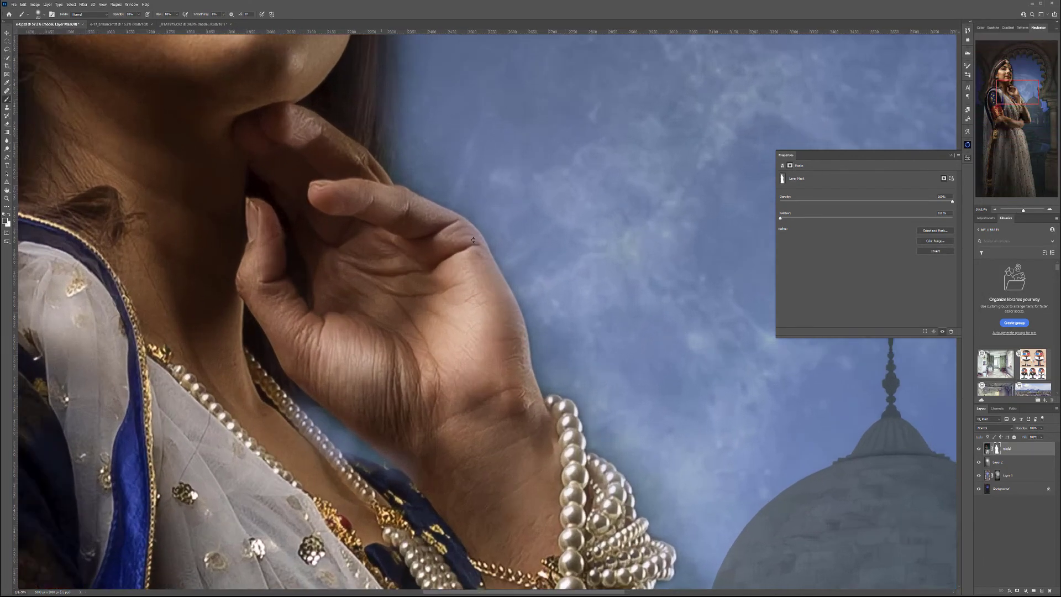
pyautogui.press('[')
pyautogui.press('[')
pyautogui.press('[')
pyautogui.press('[')
pyautogui.press('[')
pyautogui.press('[')
pyautogui.press('[')
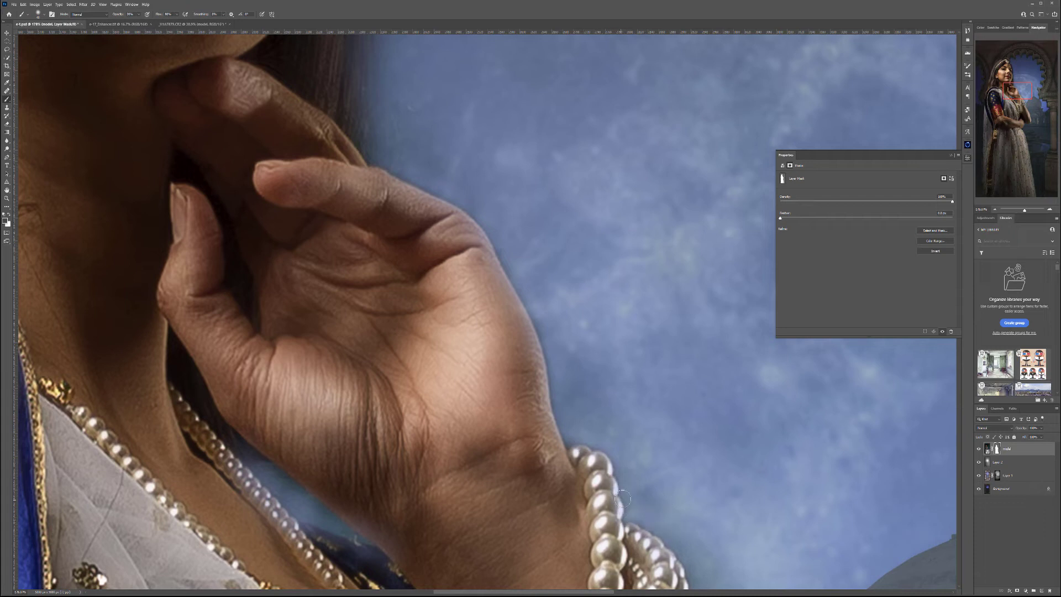
pyautogui.scroll(-8, 590, 408)
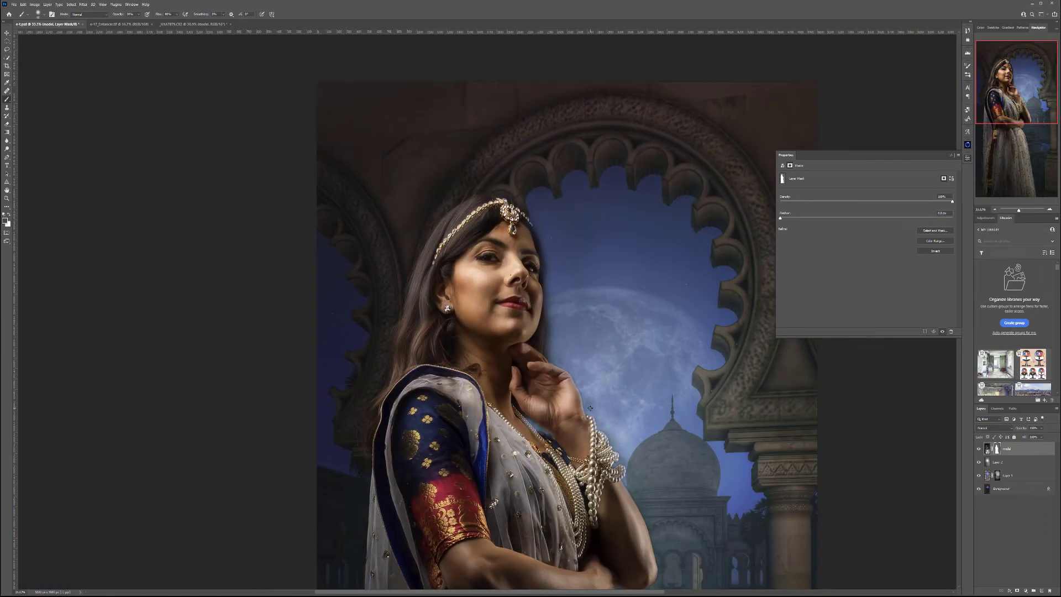
pyautogui.moveTo(589, 499); pyautogui.dragTo(551, 352)
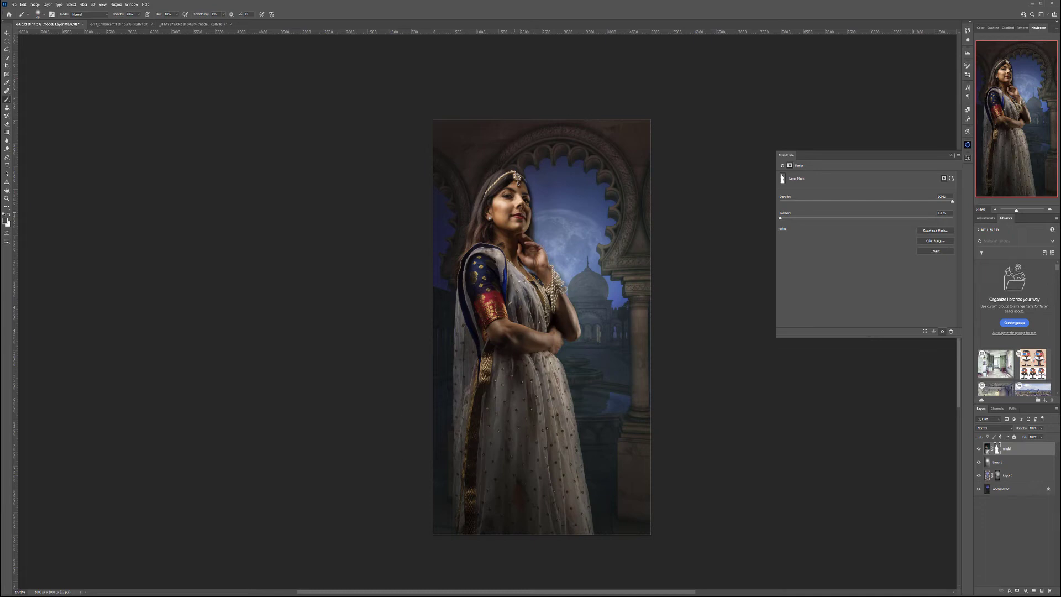
pyautogui.scroll(-4, 563, 320)
pyautogui.scroll(4, 565, 300)
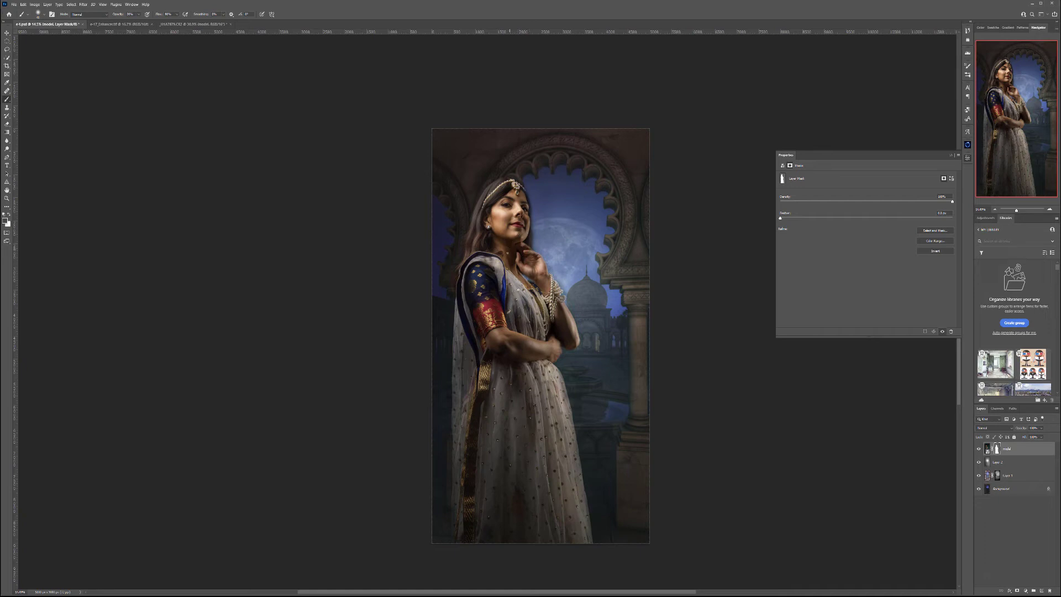
# Fill the woman's silhouette with blue on a new layer, then contract and clear it to a thin rim
pyautogui.keyDown('ctrl'); pyautogui.click(998, 449); pyautogui.keyUp('ctrl')
pyautogui.click(1042, 591)
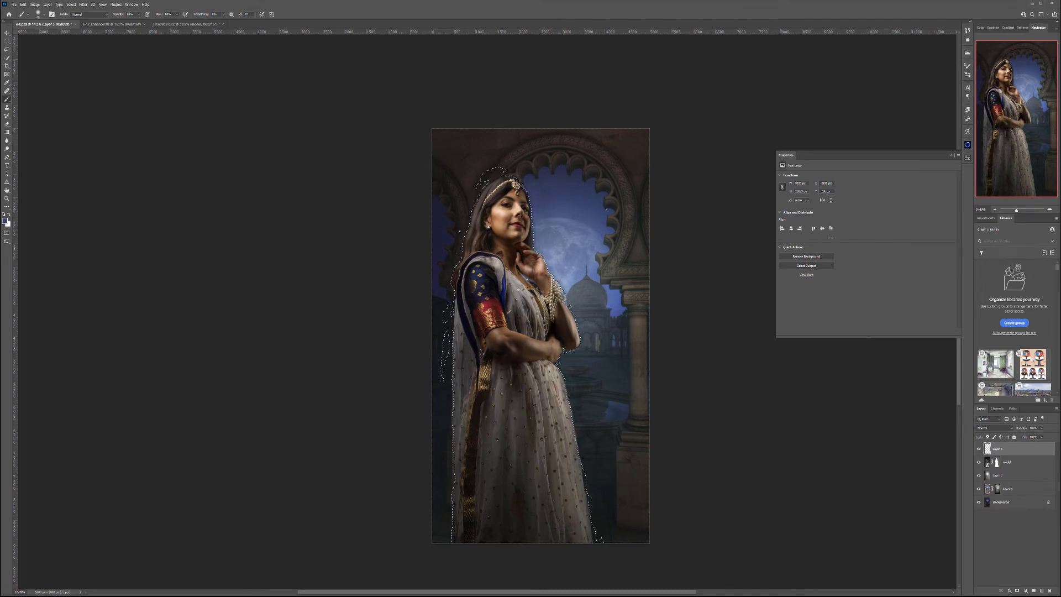
pyautogui.hotkey('alt', 'BackSpace')
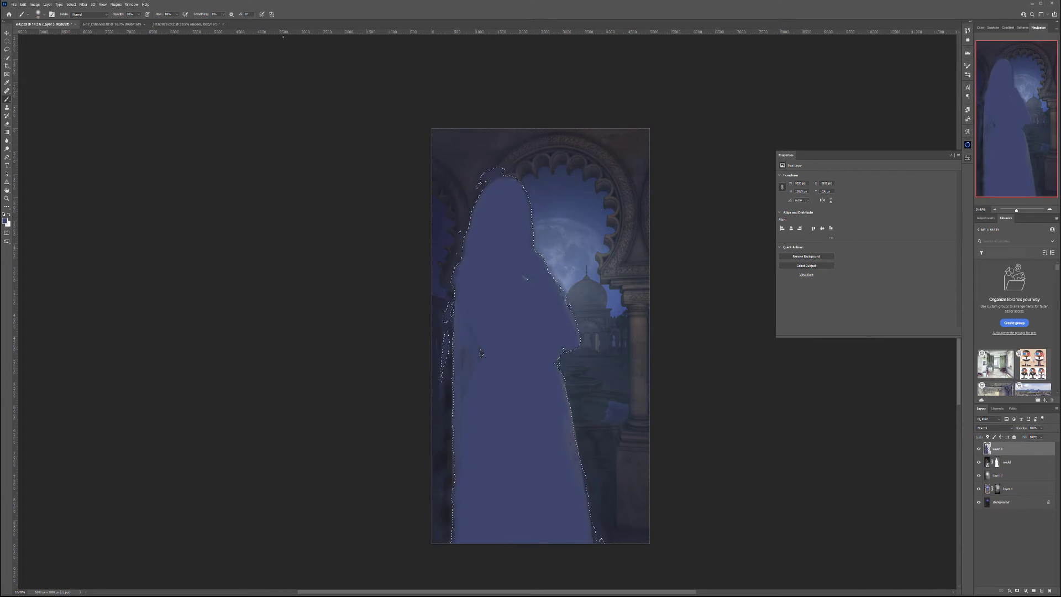
pyautogui.click(74, 5)
pyautogui.moveTo(95, 101)
pyautogui.click(137, 118)
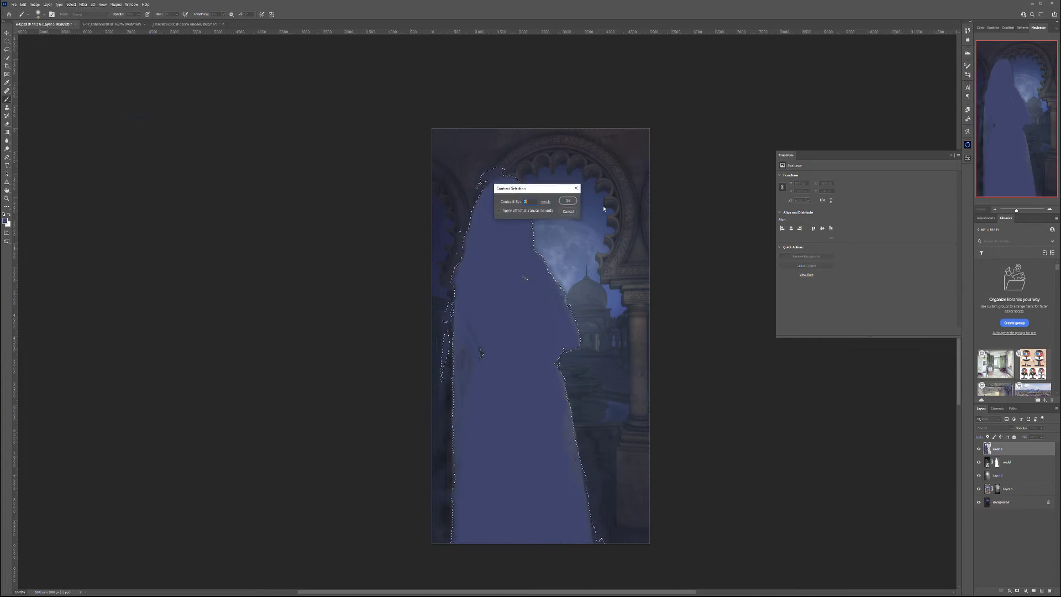
pyautogui.click(574, 201)
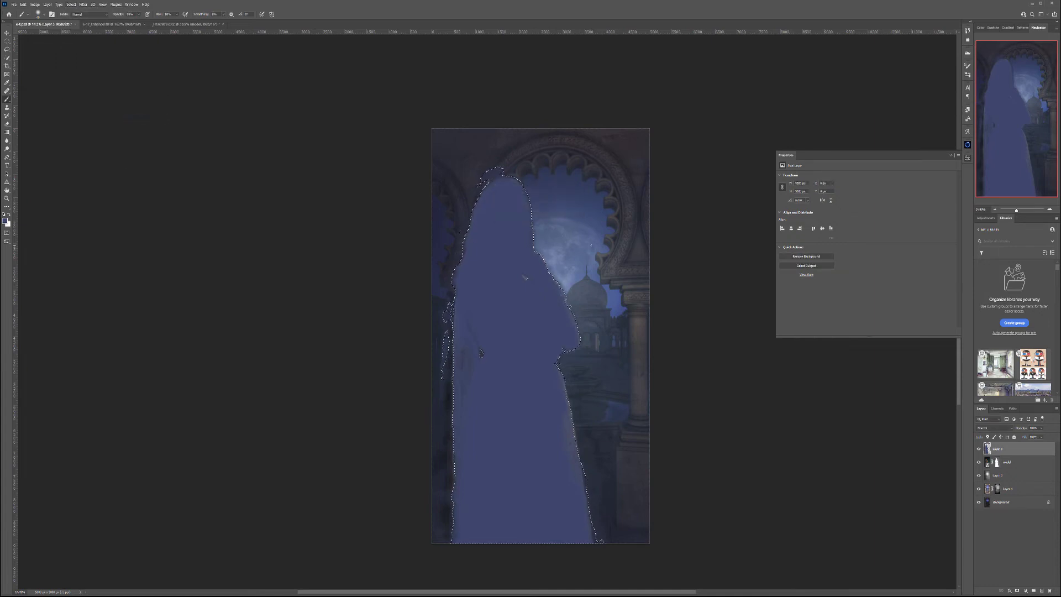
pyautogui.press('Delete')
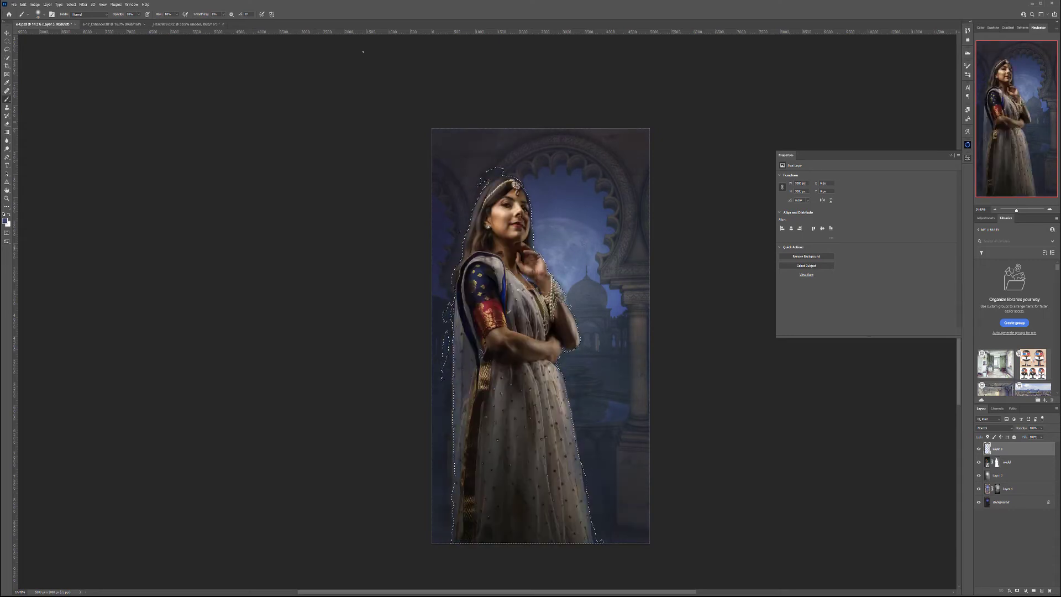
pyautogui.click(7, 41)
pyautogui.click(150, 82)
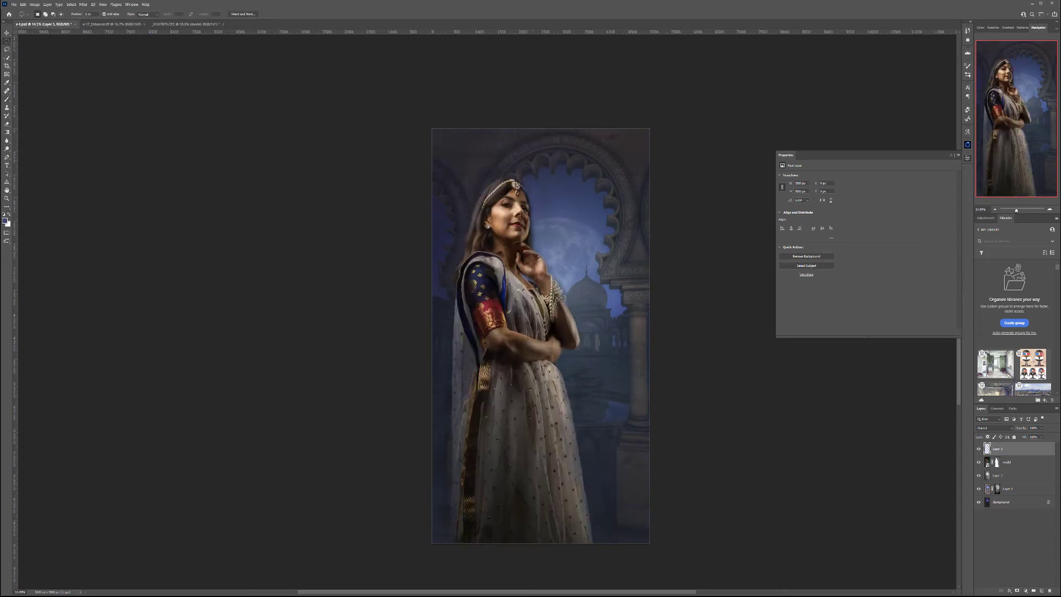
# Toggle the blue rim layer off and on to compare, leaving it visible
pyautogui.scroll(10, 558, 274)
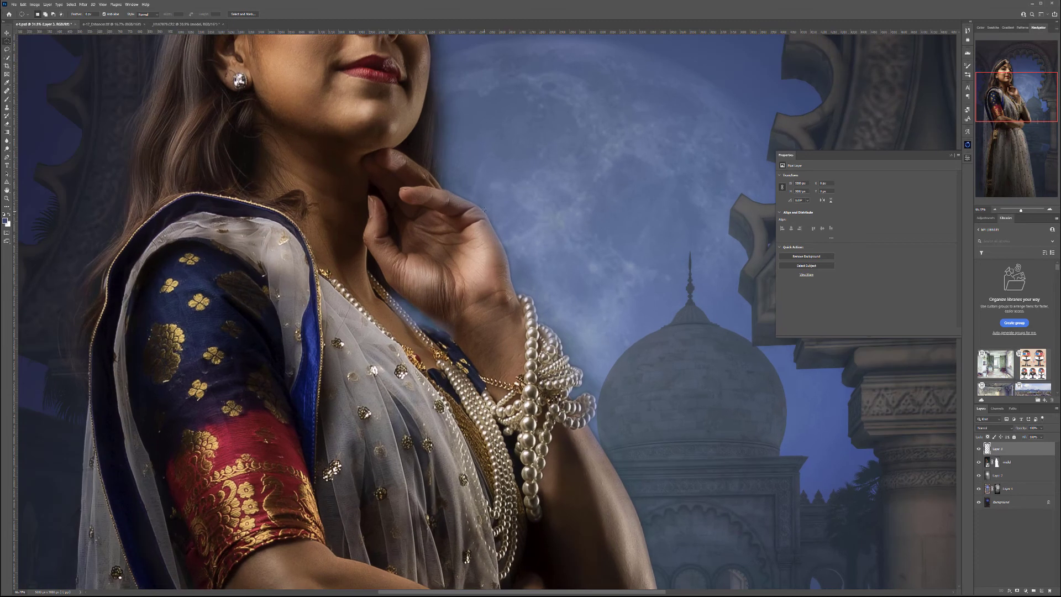
pyautogui.click(980, 449)
pyautogui.click(980, 449)
pyautogui.click(980, 449)
pyautogui.click(979, 449)
pyautogui.scroll(-5, 533, 288)
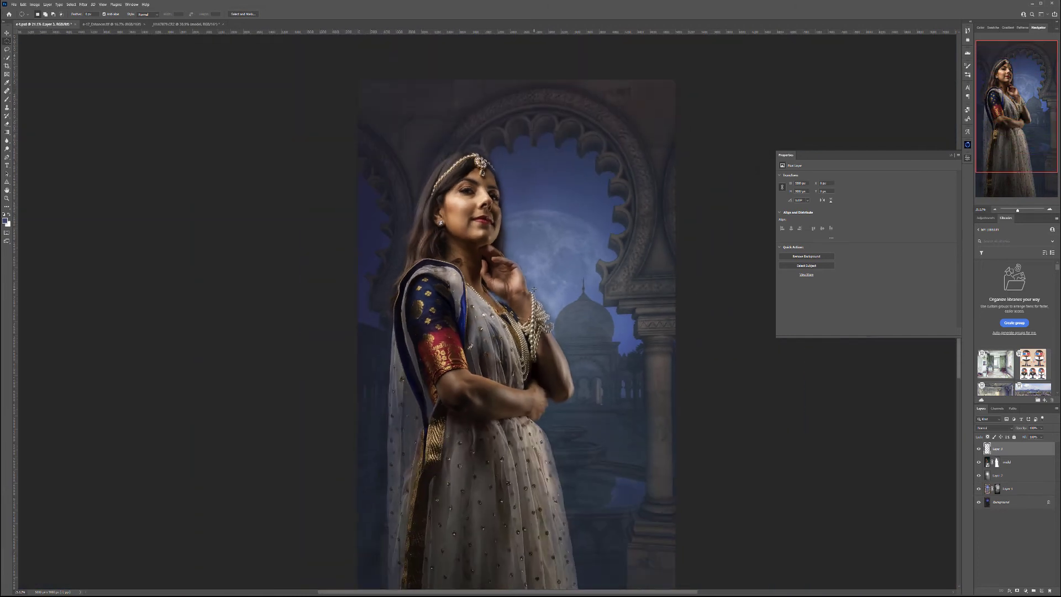
pyautogui.click(979, 449)
# Delete the blue rim layer and fill a fresh layer with the blue silhouette
pyautogui.click(979, 449)
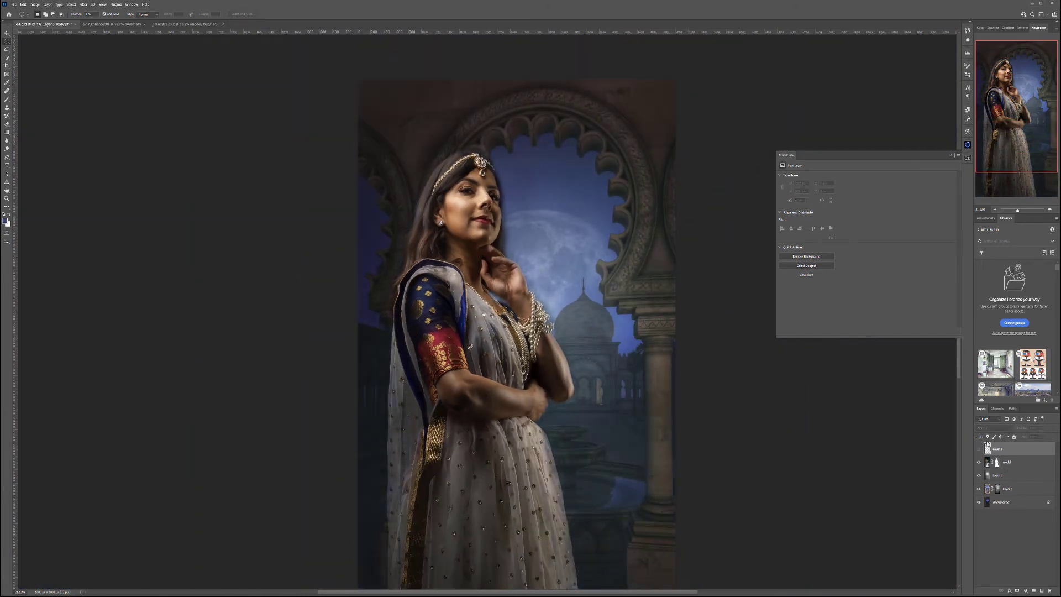
pyautogui.click(978, 448)
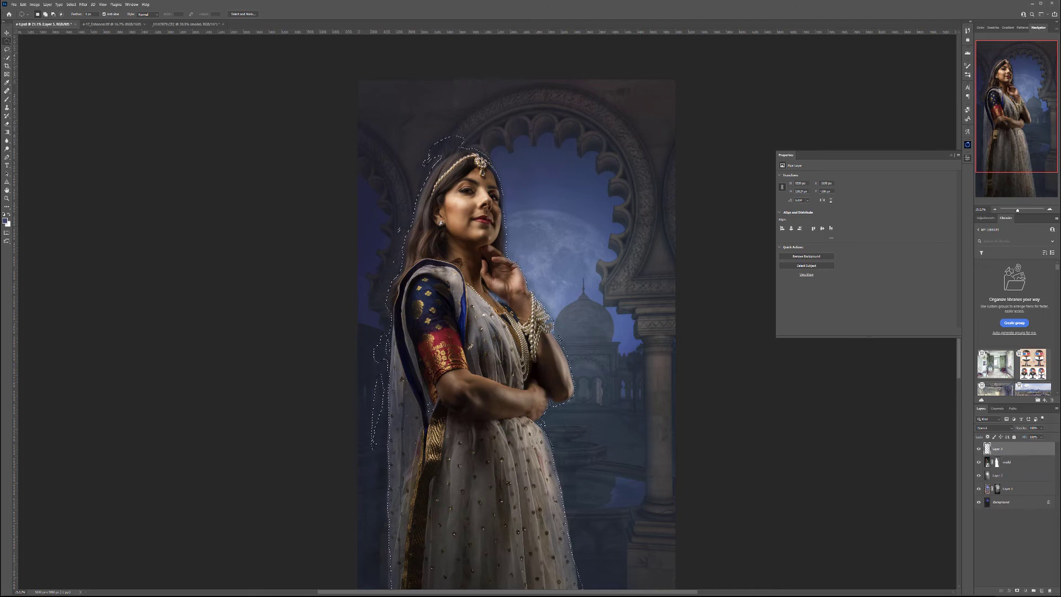
pyautogui.moveTo(1026, 453); pyautogui.dragTo(1049, 591)
pyautogui.click(1043, 590)
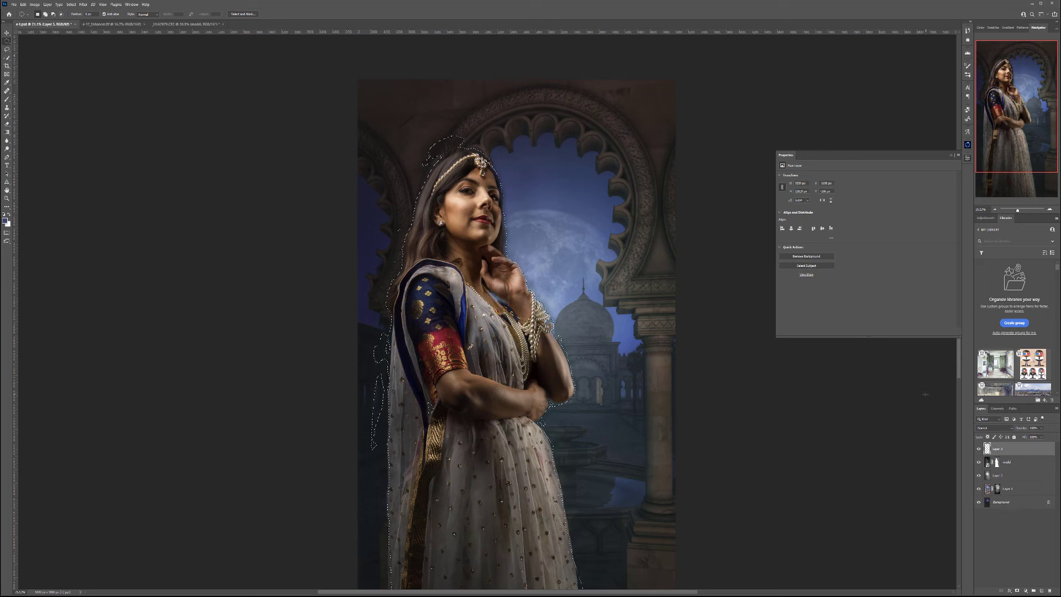
pyautogui.hotkey('alt', 'BackSpace')
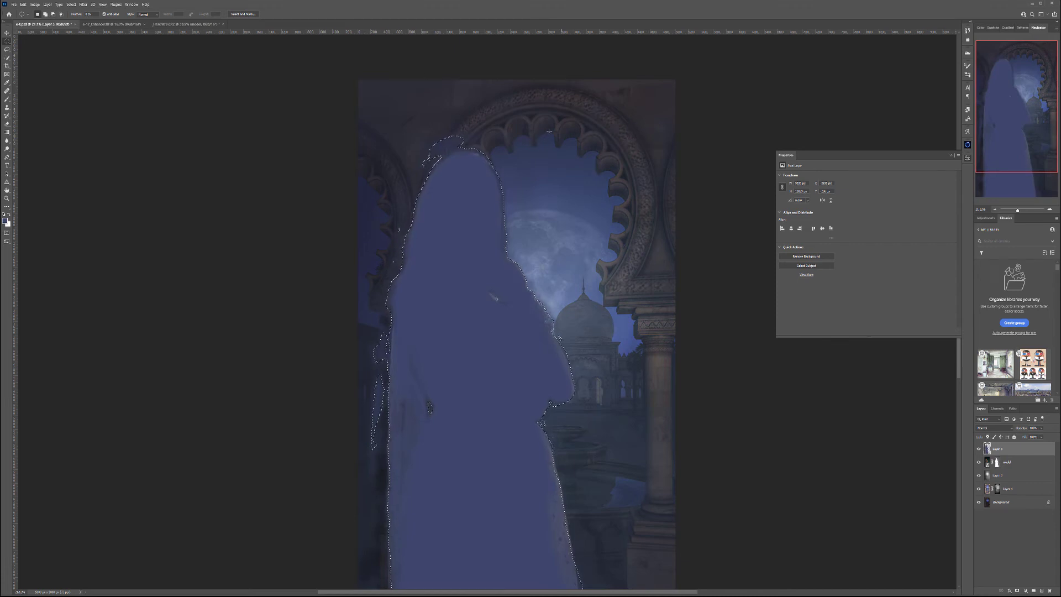
# Inspect the model's mask on its own, drop the selection, and delete the blue Layer 3
pyautogui.keyDown('alt'); pyautogui.click(998, 463); pyautogui.keyUp('alt')
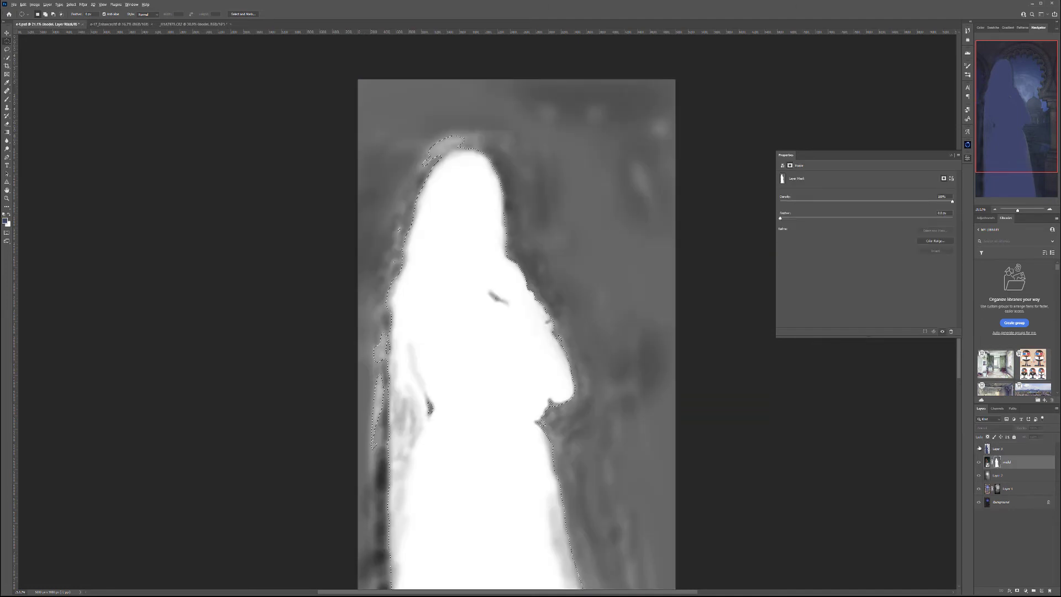
pyautogui.keyDown('alt'); pyautogui.click(997, 464); pyautogui.keyUp('alt')
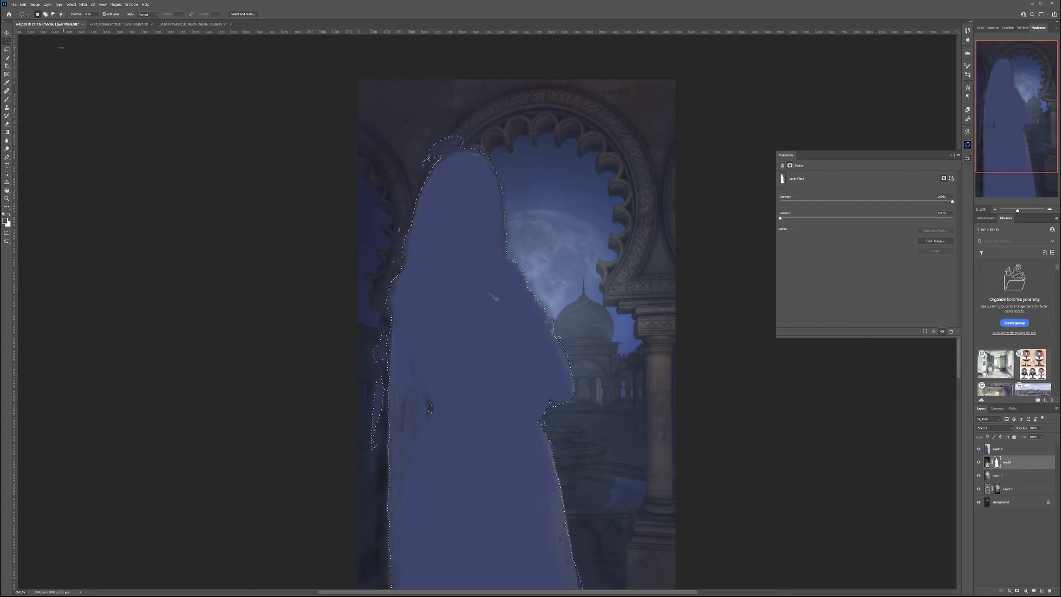
pyautogui.hotkey('ctrl', 'd')
pyautogui.click(1022, 449)
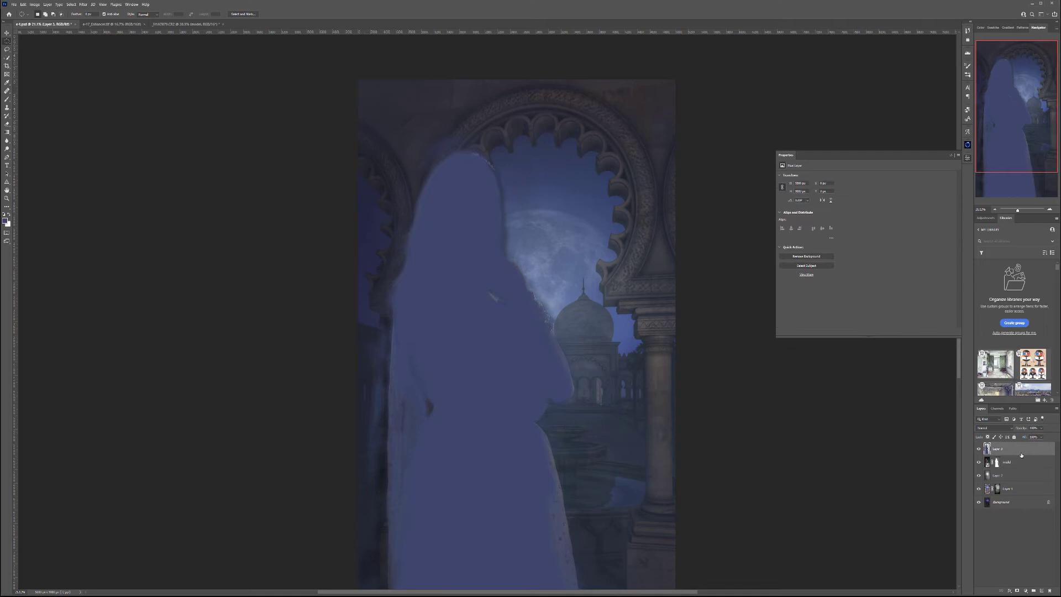
pyautogui.press('Delete')
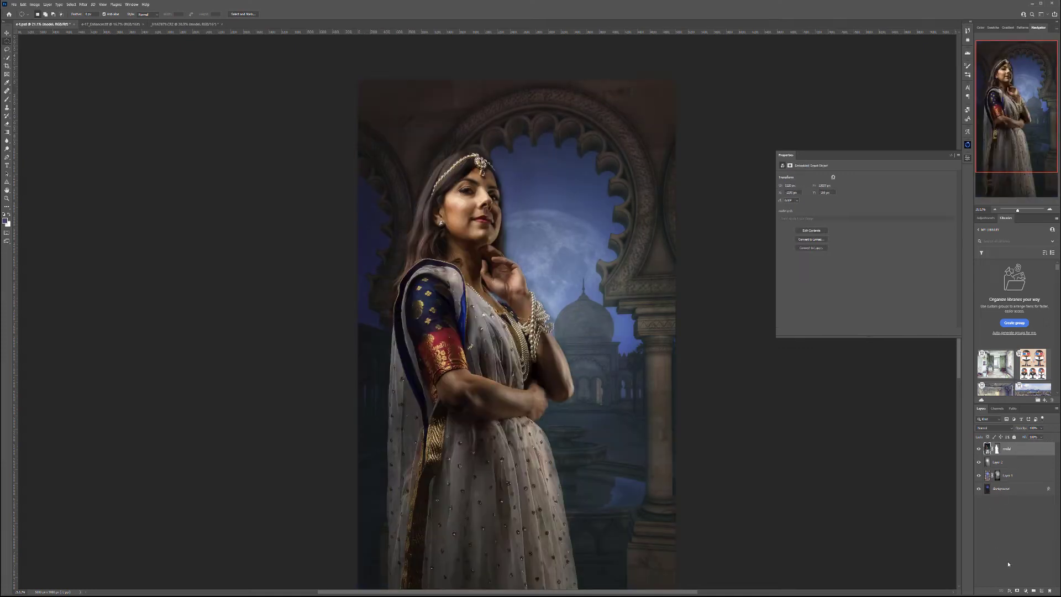
# Add a new top layer named 'rim' with Soft Light blending, ready for brushing
pyautogui.click(1042, 592)
pyautogui.doubleClick(998, 448)
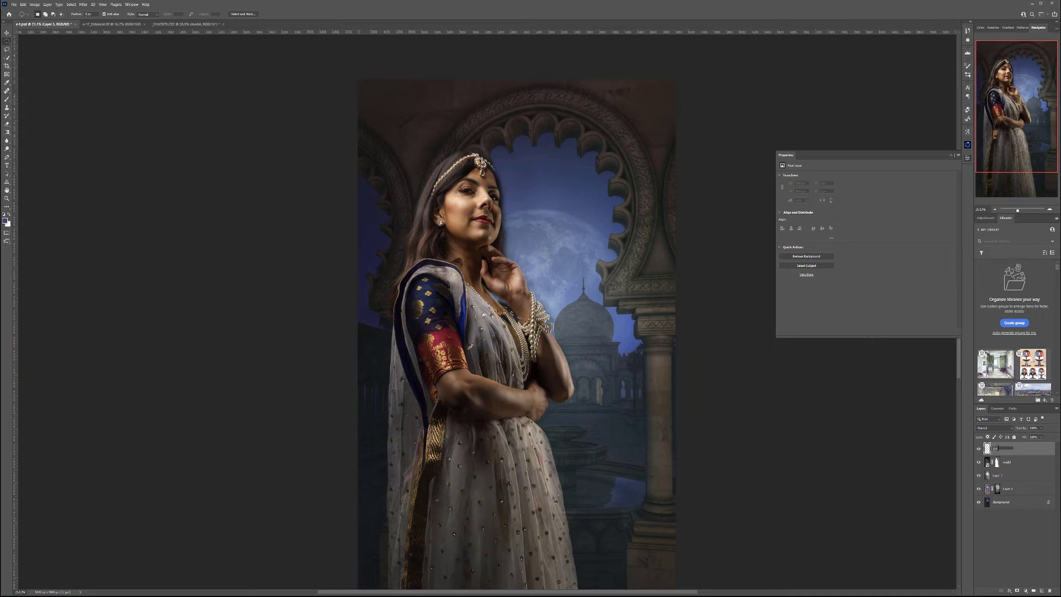
pyautogui.write('rim')
pyautogui.press('Return')
pyautogui.click(1011, 429)
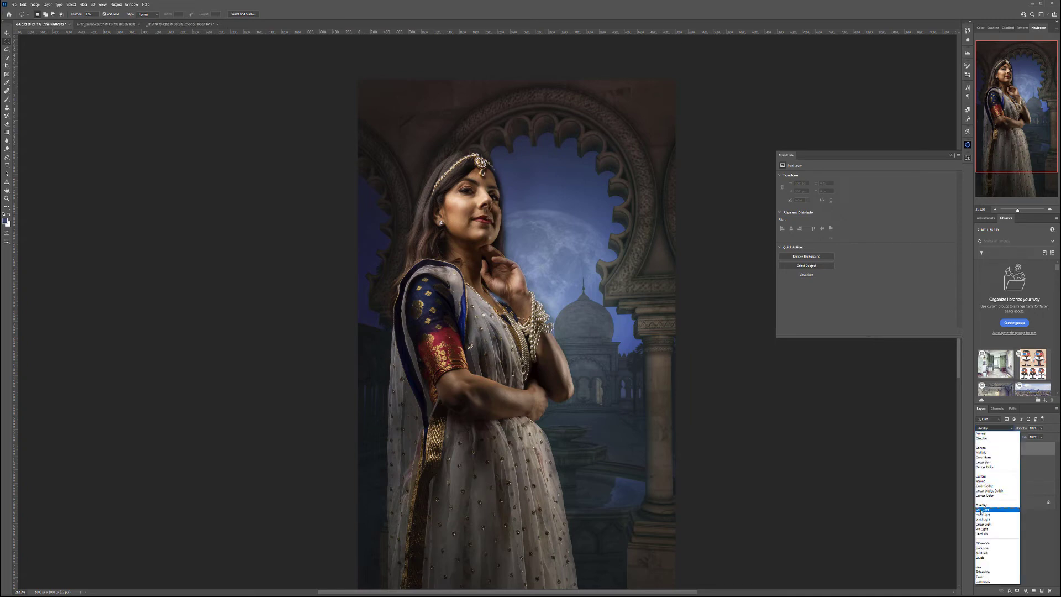
pyautogui.click(982, 510)
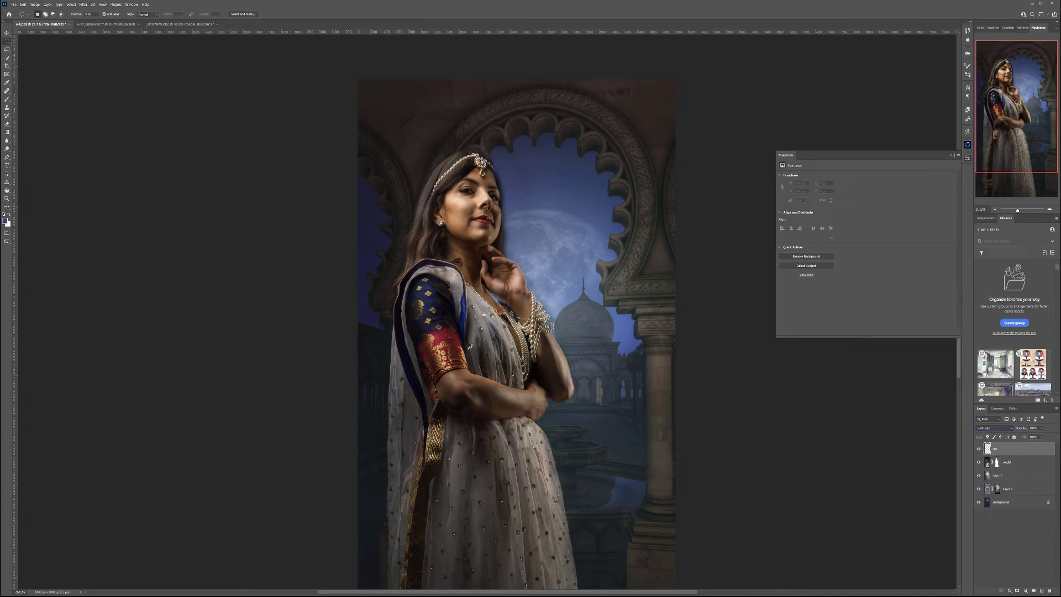
pyautogui.click(8, 100)
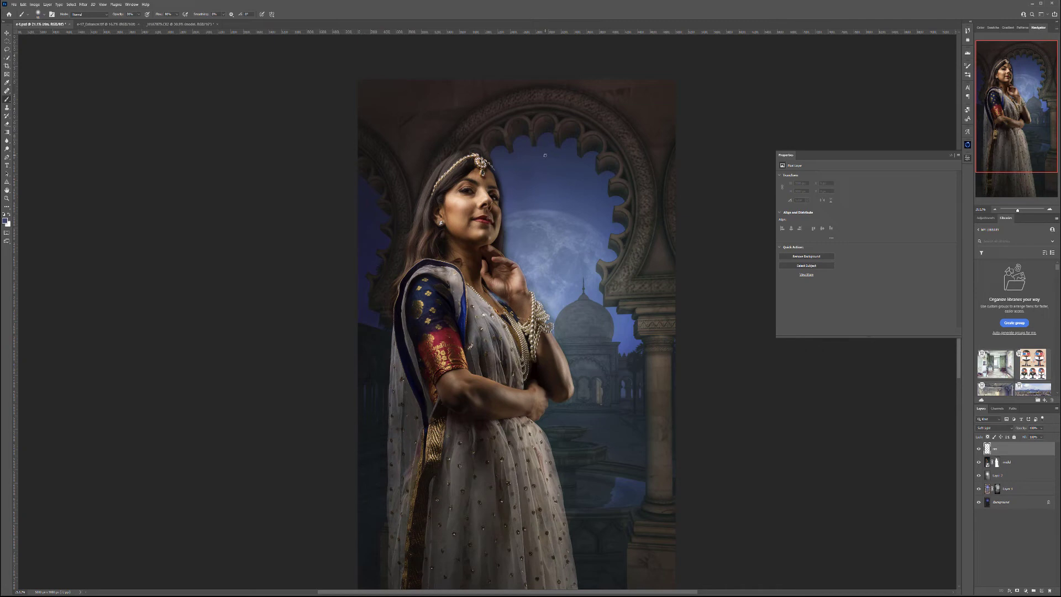
# Choose blue and paint rim light along the eyelid, cheek, jaw and outer hand edge
pyautogui.scroll(5, 511, 161)
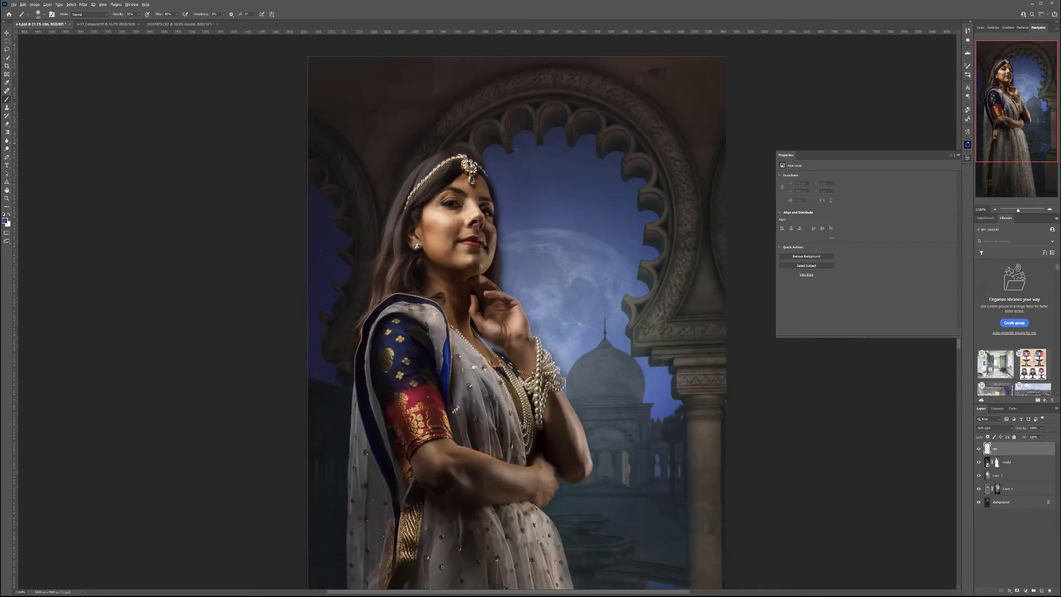
pyautogui.scroll(3, 426, 225)
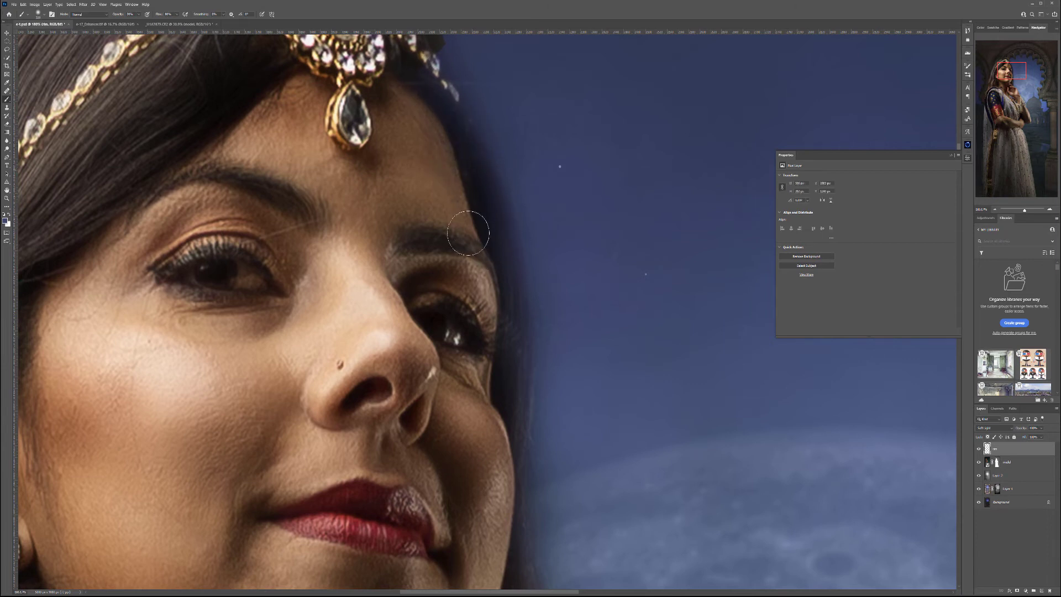
pyautogui.moveTo(487, 232); pyautogui.dragTo(505, 399)
pyautogui.click(6, 221)
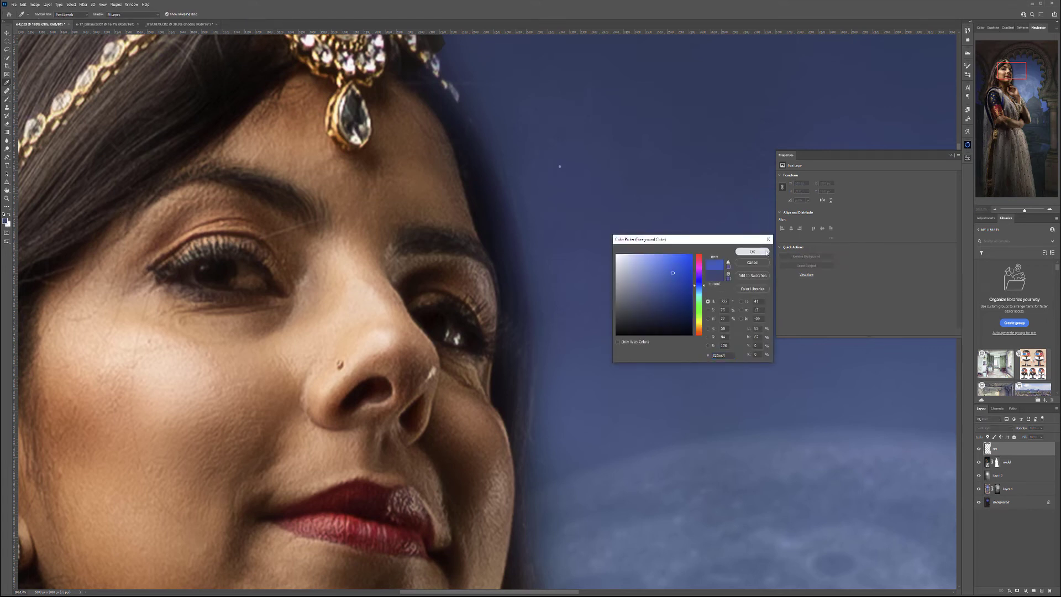
pyautogui.click(752, 252)
pyautogui.moveTo(495, 394); pyautogui.dragTo(511, 560)
pyautogui.moveTo(533, 503)
pyautogui.mouseDown()
pyautogui.moveTo(566, 230)
pyautogui.moveTo(561, 151)
pyautogui.mouseUp()
pyautogui.moveTo(543, 116)
pyautogui.mouseDown()
pyautogui.moveTo(542, 407)
pyautogui.moveTo(492, 258)
pyautogui.moveTo(552, 194)
pyautogui.moveTo(513, 288)
pyautogui.moveTo(540, 320)
pyautogui.moveTo(547, 308)
pyautogui.moveTo(569, 472)
pyautogui.mouseUp()
pyautogui.moveTo(653, 551)
pyautogui.mouseDown()
pyautogui.moveTo(589, 404)
pyautogui.moveTo(552, 253)
pyautogui.mouseUp()
pyautogui.moveTo(433, 188)
pyautogui.mouseDown()
pyautogui.moveTo(398, 205)
pyautogui.moveTo(547, 241)
pyautogui.moveTo(655, 399)
pyautogui.mouseUp()
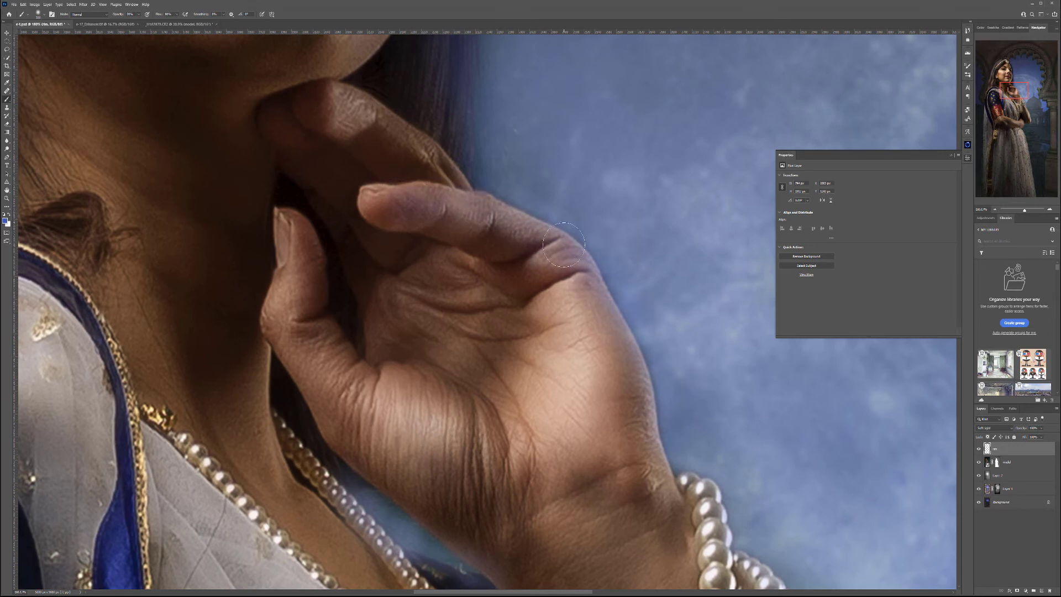
# Paint rim light over the pearl bracelet, then follow the arm down to the wrist
pyautogui.moveTo(654, 473); pyautogui.dragTo(490, 176)
pyautogui.moveTo(496, 125)
pyautogui.mouseDown()
pyautogui.moveTo(584, 283)
pyautogui.moveTo(503, 184)
pyautogui.moveTo(621, 361)
pyautogui.moveTo(597, 330)
pyautogui.moveTo(597, 298)
pyautogui.mouseUp()
pyautogui.moveTo(675, 409); pyautogui.dragTo(696, 380)
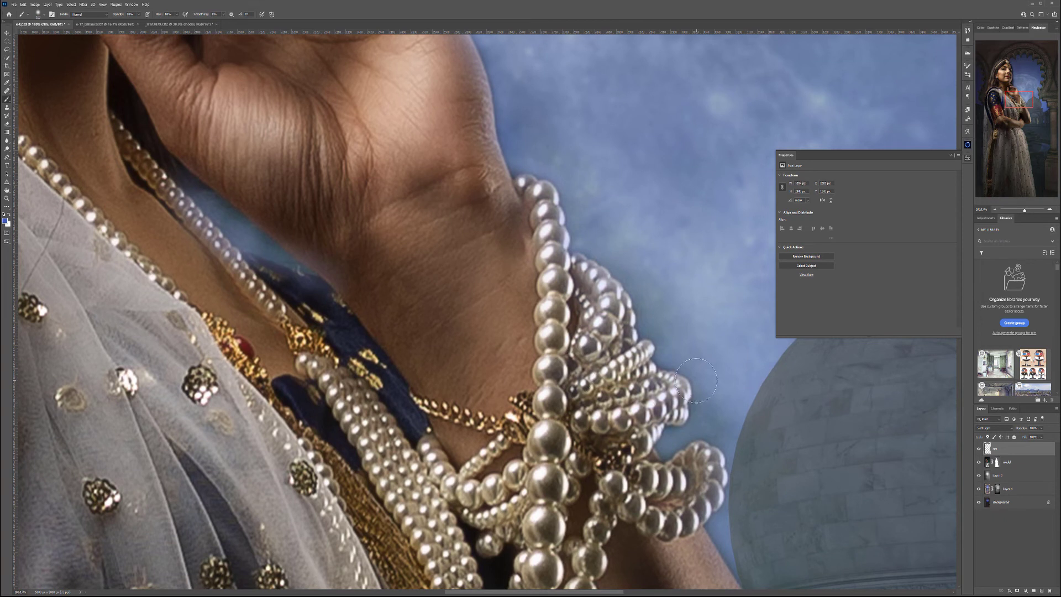
pyautogui.moveTo(708, 463); pyautogui.dragTo(522, 167)
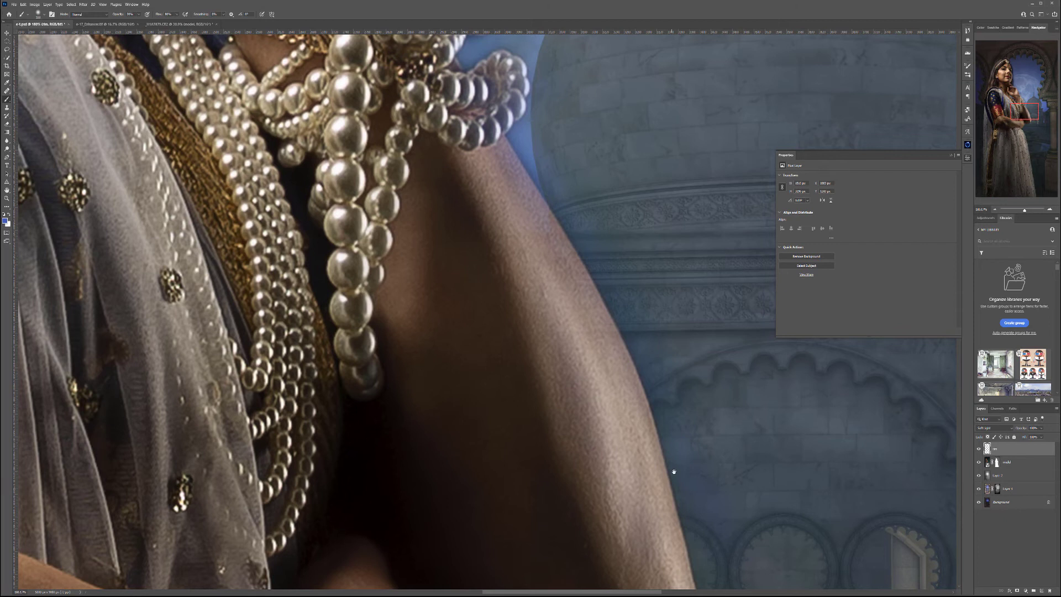
pyautogui.moveTo(674, 472); pyautogui.dragTo(577, 142)
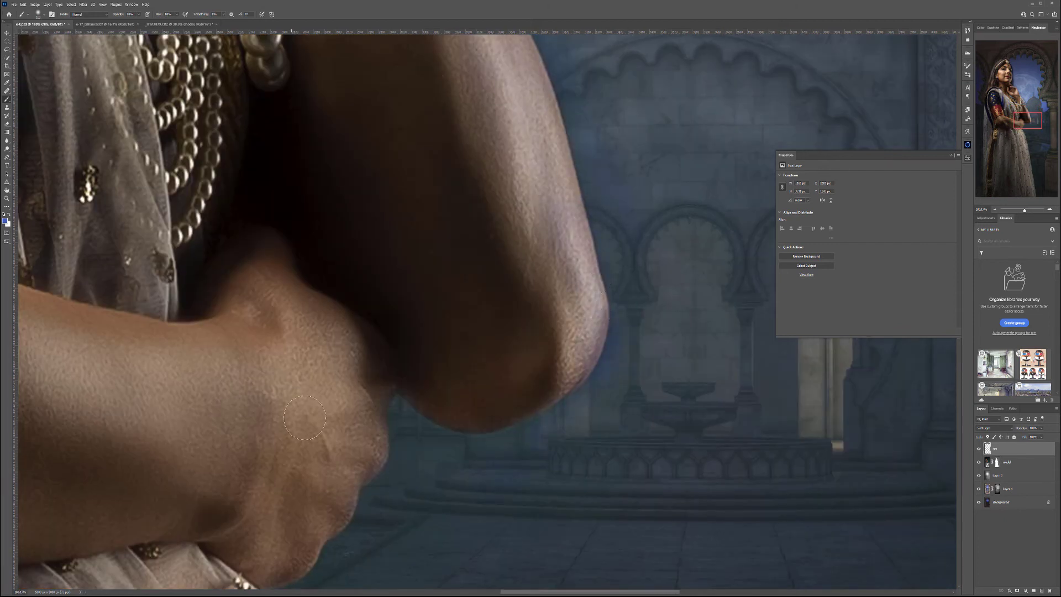
pyautogui.moveTo(374, 526); pyautogui.dragTo(628, 225)
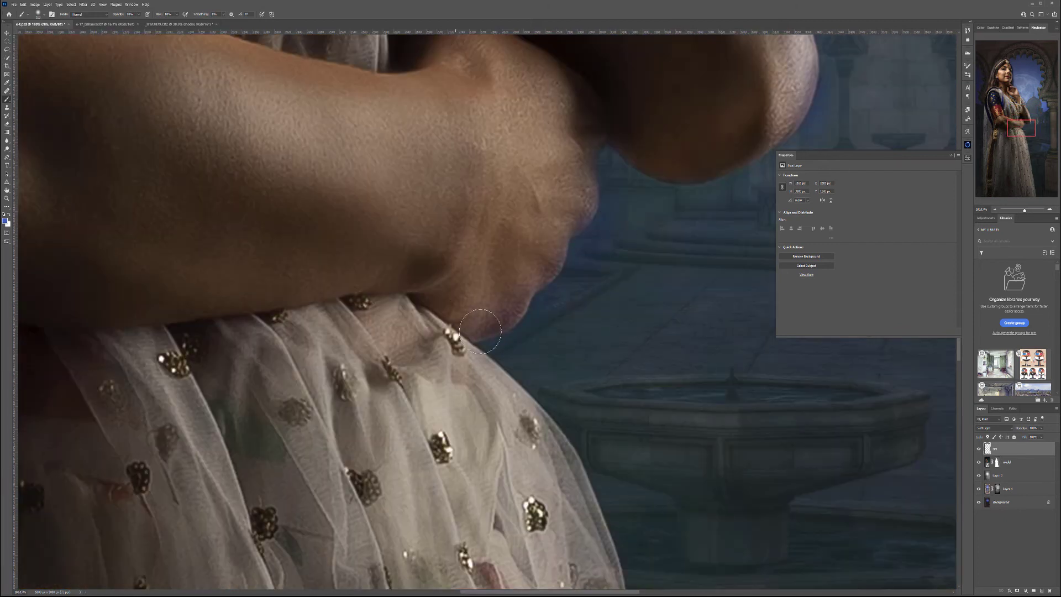
pyautogui.scroll(-5, 636, 433)
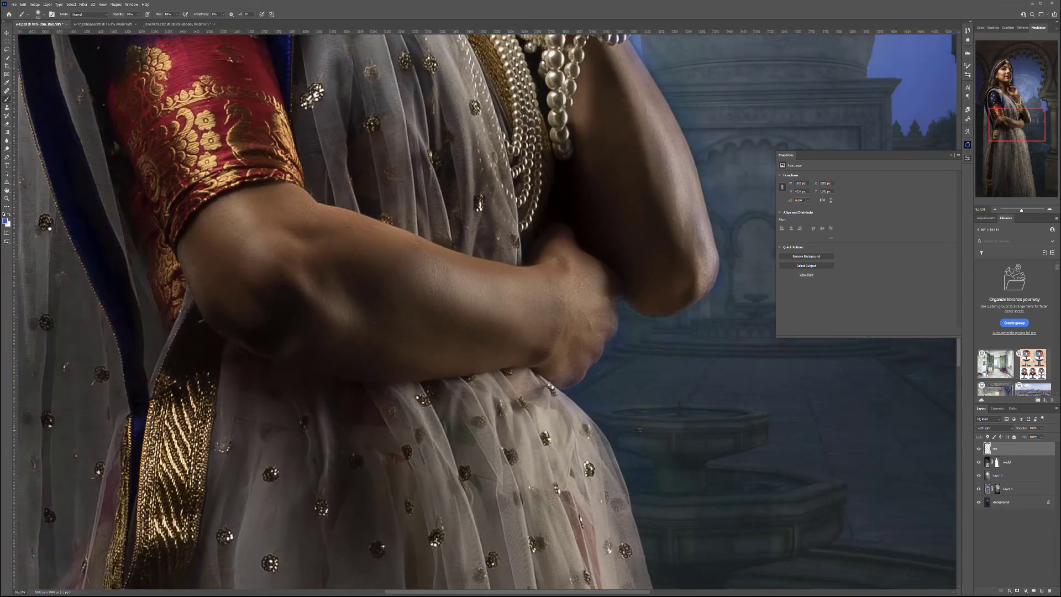
pyautogui.scroll(-10, 639, 430)
pyautogui.moveTo(682, 511); pyautogui.dragTo(574, 334)
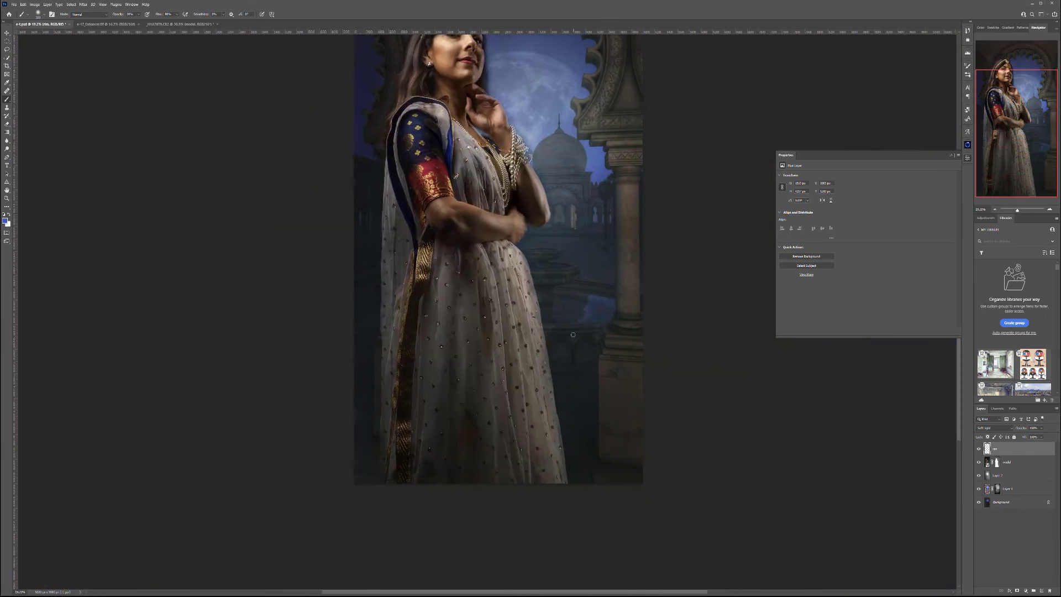
# With a larger brush, paint a stronger blue glow down the dress's right edge and skirt
pyautogui.press(']')
pyautogui.press(']')
pyautogui.press(']')
pyautogui.press(']')
pyautogui.press(']')
pyautogui.moveTo(523, 253); pyautogui.dragTo(573, 470)
pyautogui.moveTo(516, 239)
pyautogui.mouseDown()
pyautogui.moveTo(557, 502)
pyautogui.moveTo(490, 230)
pyautogui.moveTo(515, 385)
pyautogui.moveTo(504, 254)
pyautogui.moveTo(544, 394)
pyautogui.moveTo(492, 234)
pyautogui.moveTo(555, 357)
pyautogui.mouseUp()
pyautogui.moveTo(483, 276); pyautogui.dragTo(547, 515)
pyautogui.moveTo(534, 378)
pyautogui.mouseDown()
pyautogui.moveTo(541, 440)
pyautogui.moveTo(526, 317)
pyautogui.moveTo(497, 239)
pyautogui.moveTo(568, 480)
pyautogui.mouseUp()
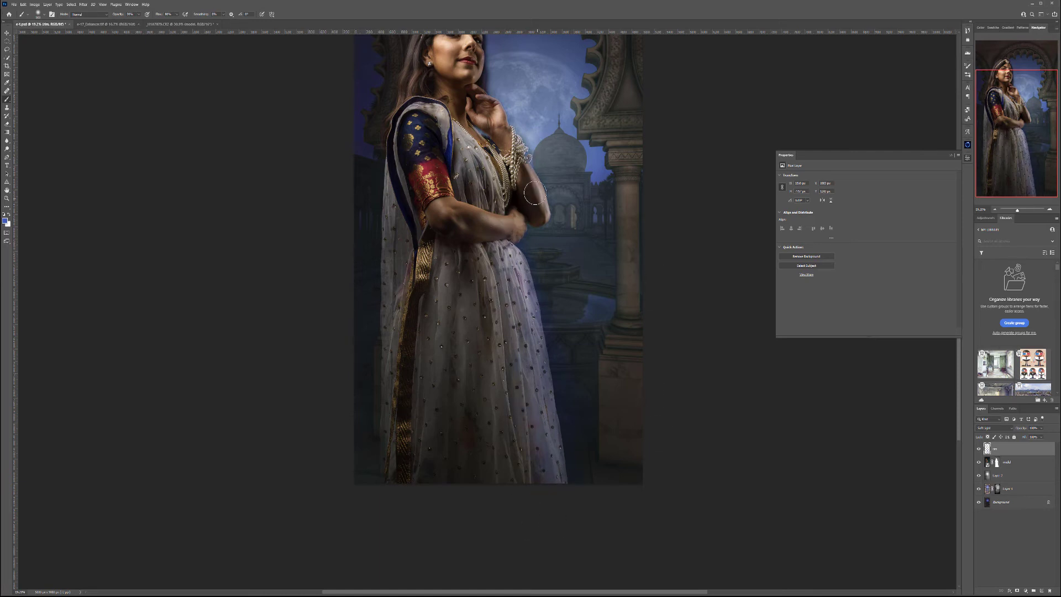
pyautogui.scroll(4, 517, 259)
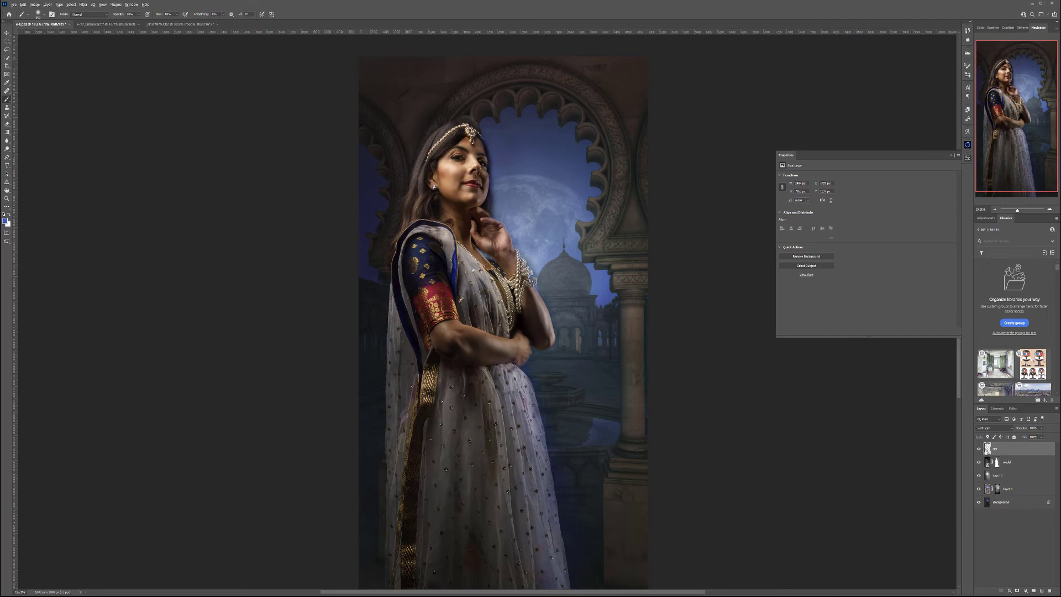
pyautogui.scroll(5, 491, 138)
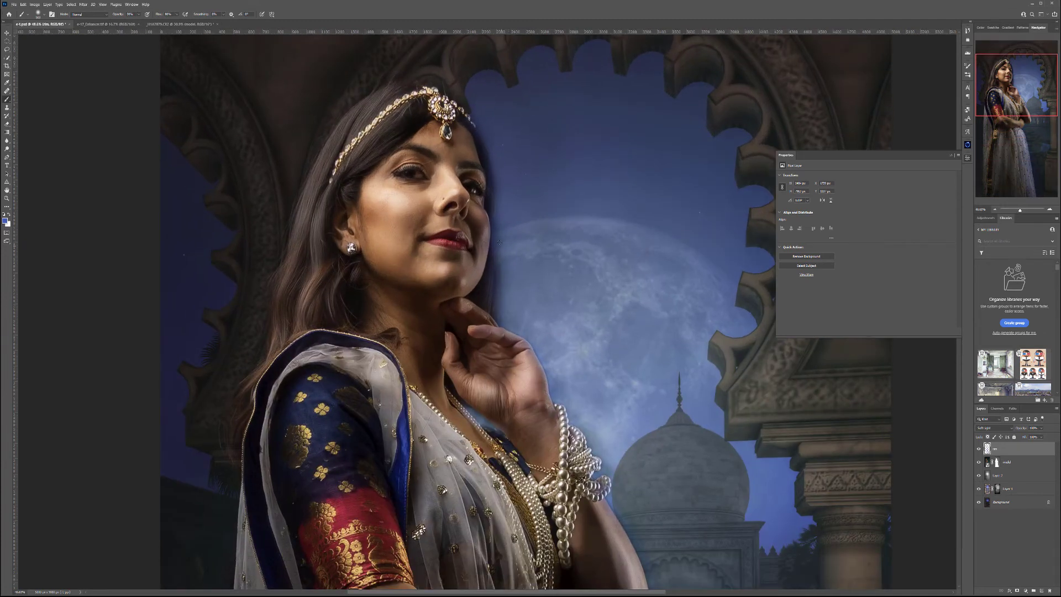
# Add a layer mask to the rim layer and set black as the painting colour
pyautogui.moveTo(644, 484); pyautogui.dragTo(506, 163)
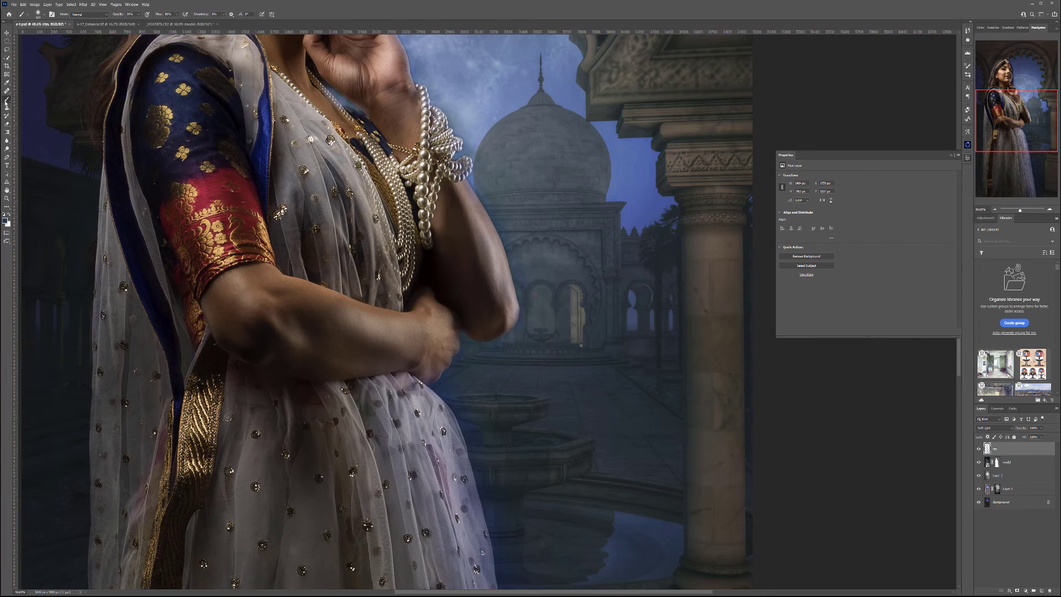
pyautogui.moveTo(506, 457); pyautogui.dragTo(564, 229)
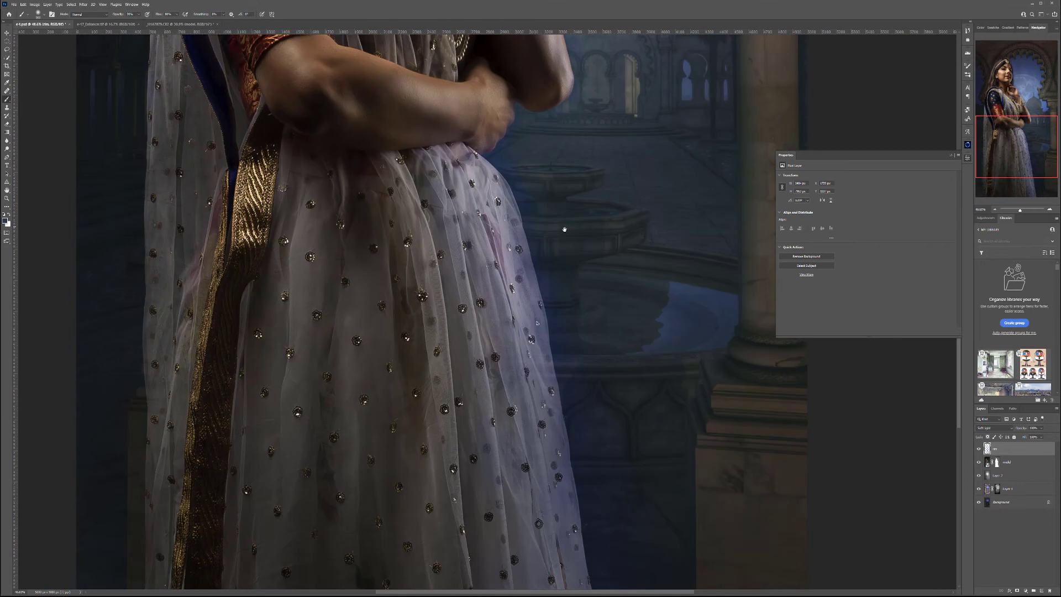
pyautogui.click(1017, 591)
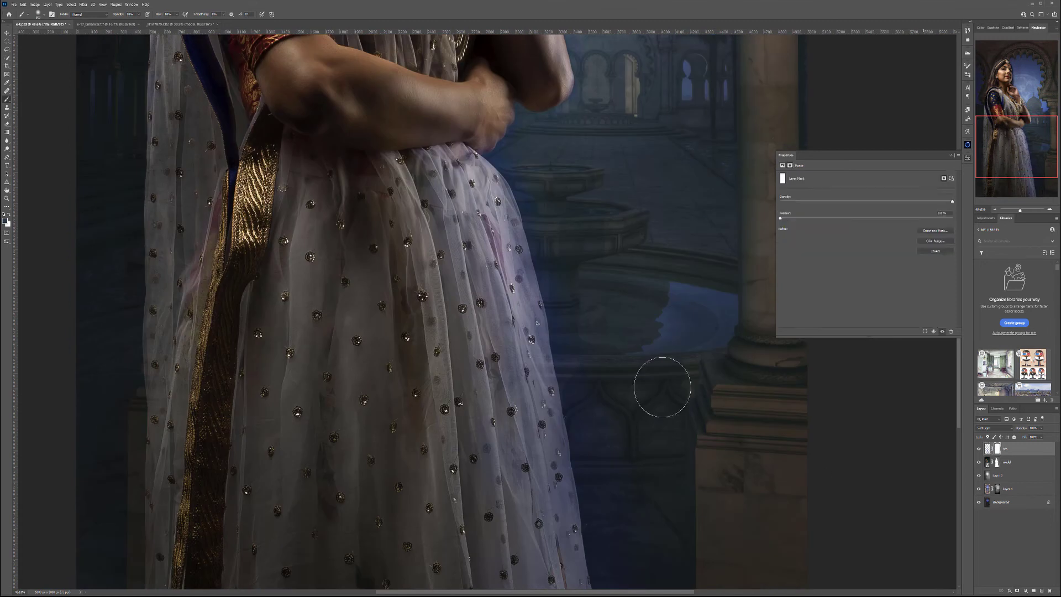
pyautogui.press('x')
# Pan over the lower skirt, upper body and shoulders, then centre the whole image
pyautogui.moveTo(654, 514); pyautogui.dragTo(535, 313)
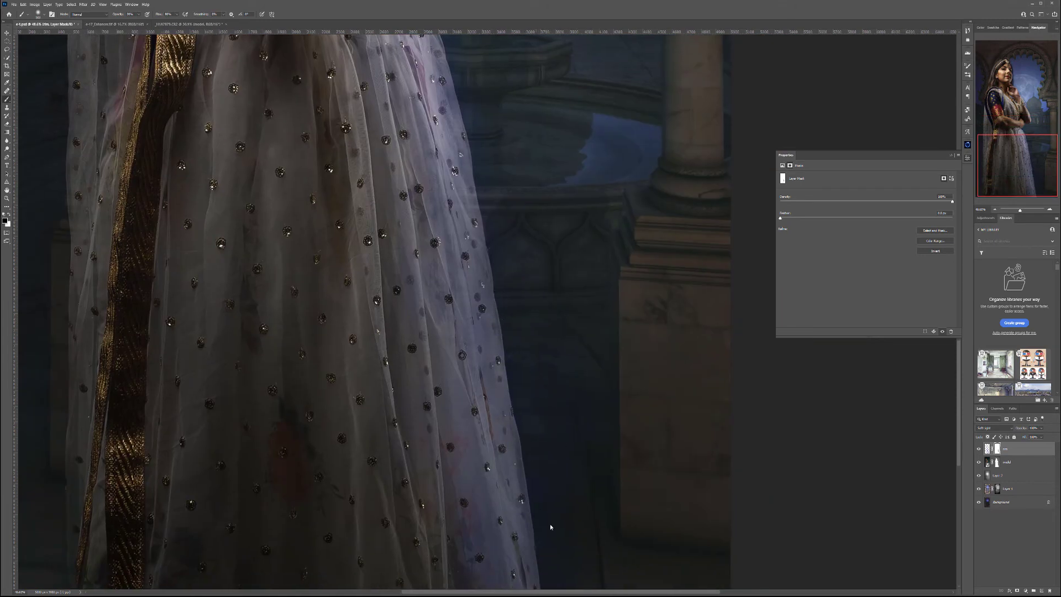
pyautogui.scroll(-3, 604, 443)
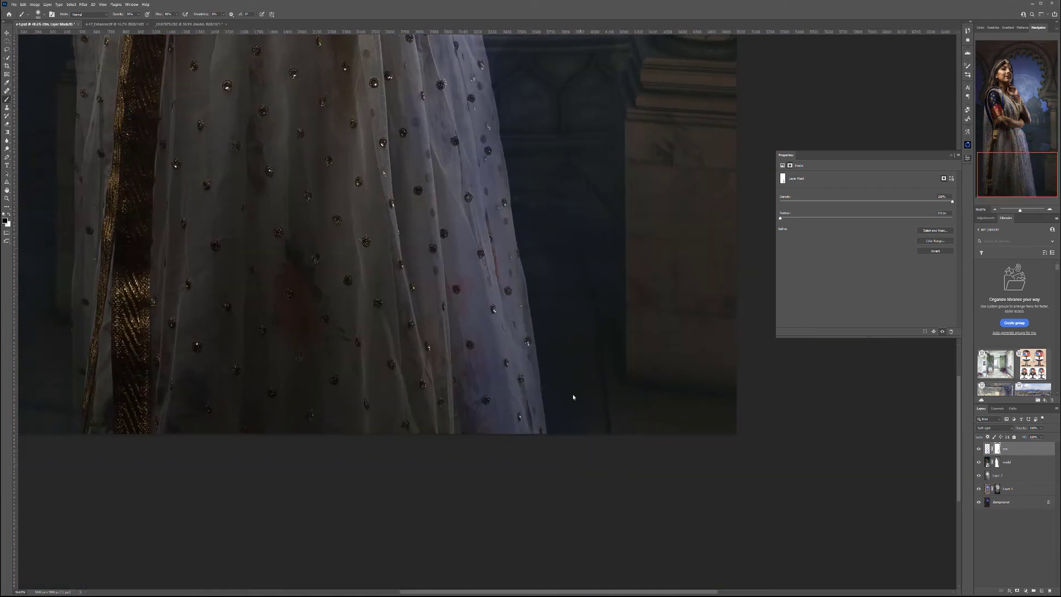
pyautogui.scroll(5, 573, 397)
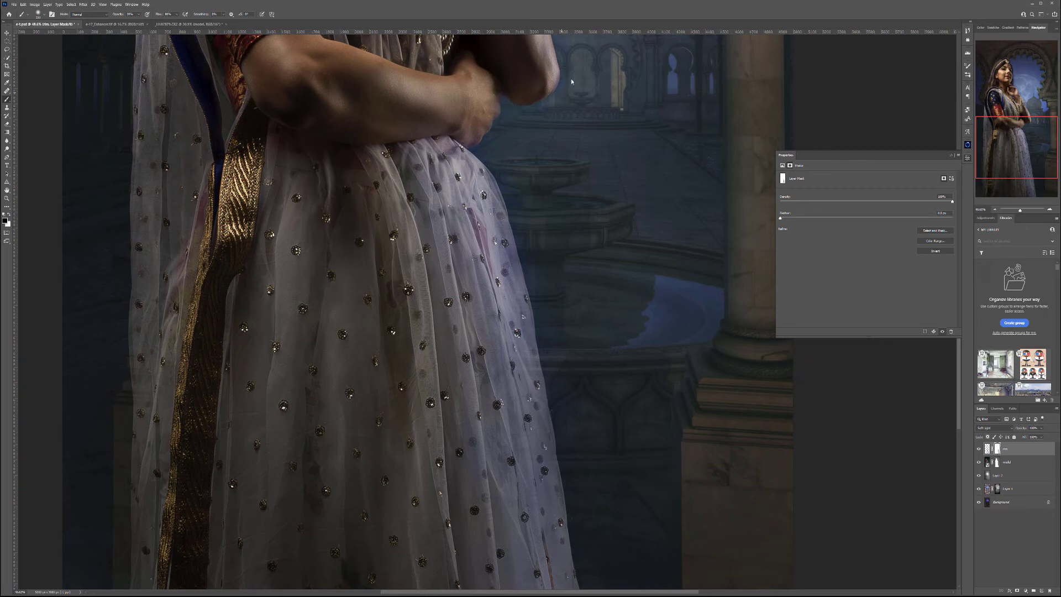
pyautogui.scroll(5, 581, 138)
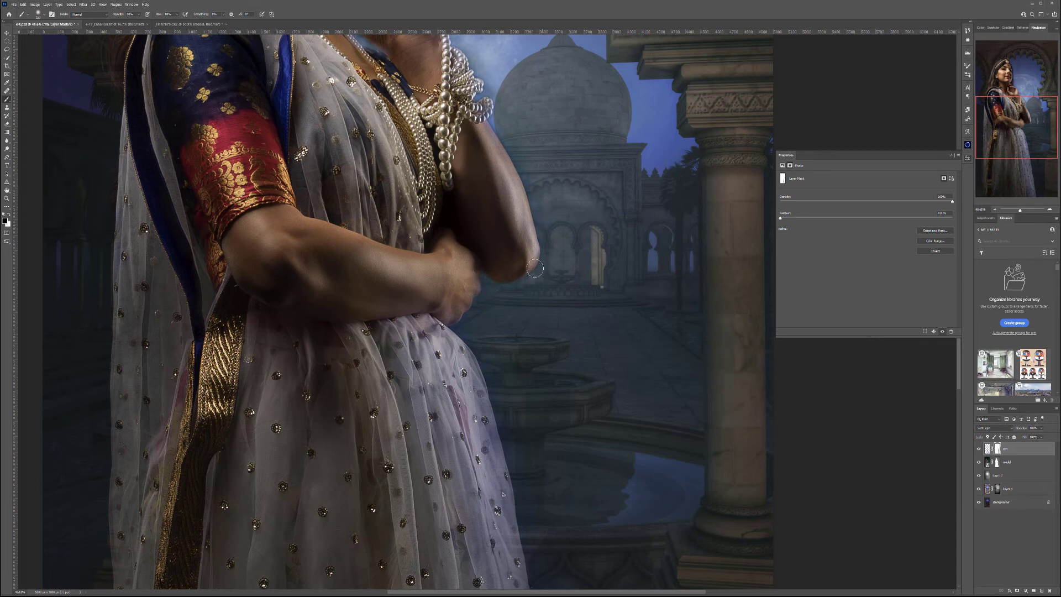
pyautogui.moveTo(535, 123); pyautogui.dragTo(564, 244)
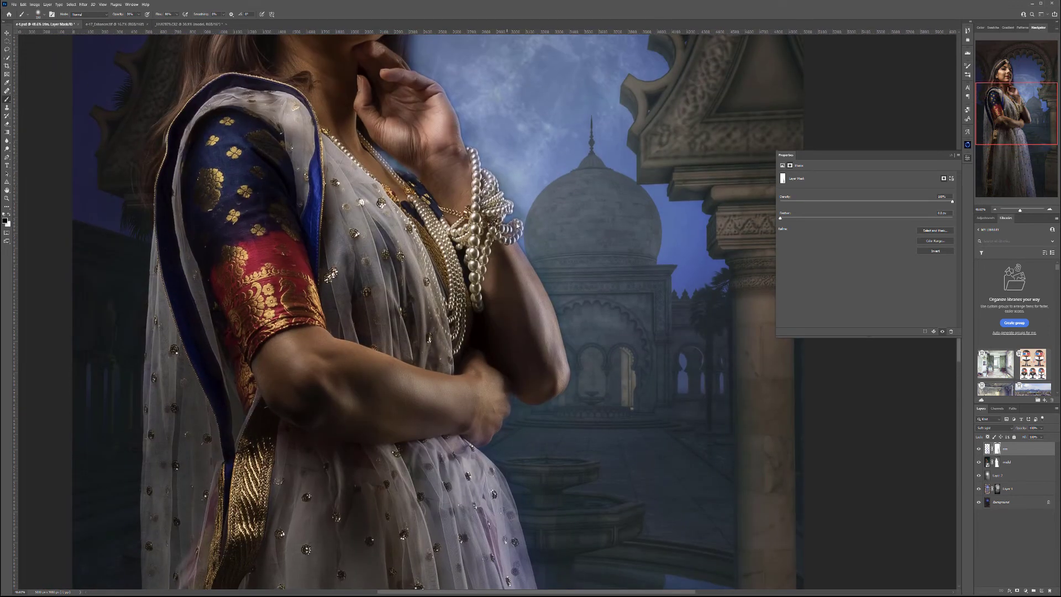
pyautogui.moveTo(540, 225); pyautogui.dragTo(577, 255)
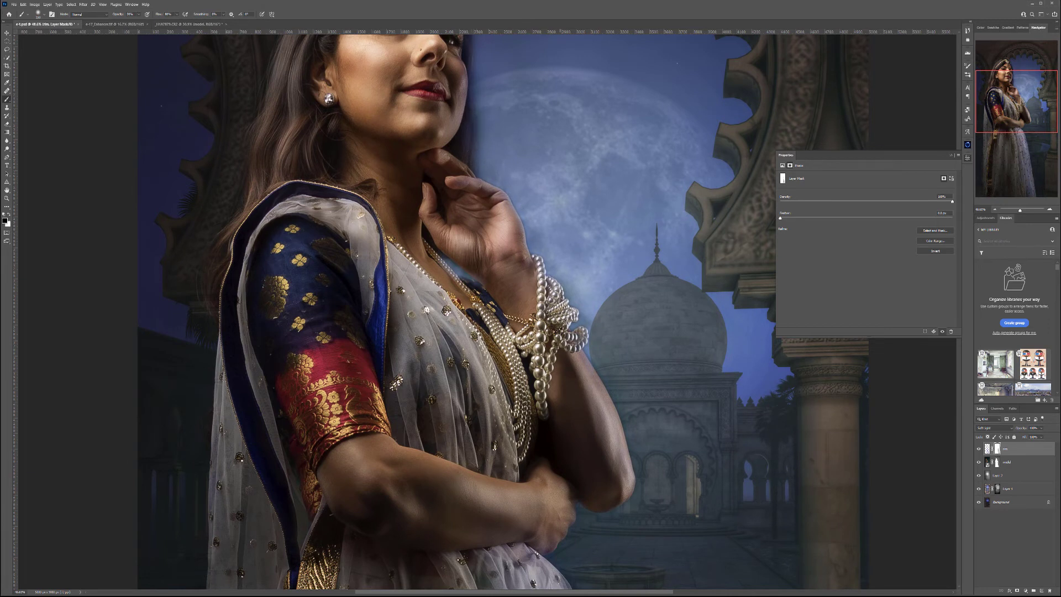
pyautogui.scroll(-10, 562, 321)
pyautogui.scroll(2, 563, 326)
pyautogui.moveTo(551, 388); pyautogui.dragTo(504, 351)
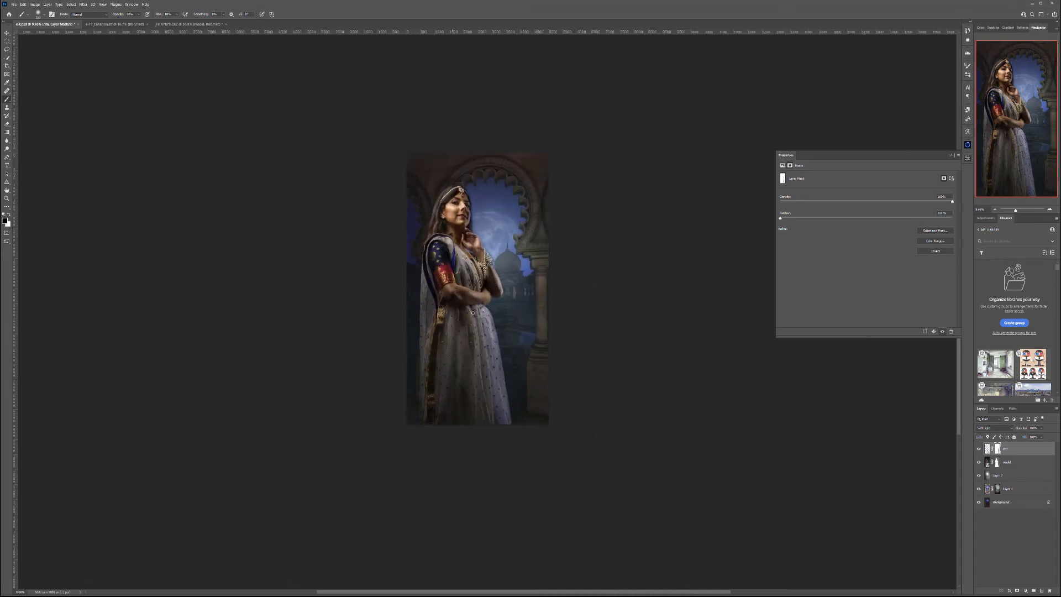
# Add a new Soft Light layer and choose a bright saturated orange paint colour
pyautogui.click(1042, 591)
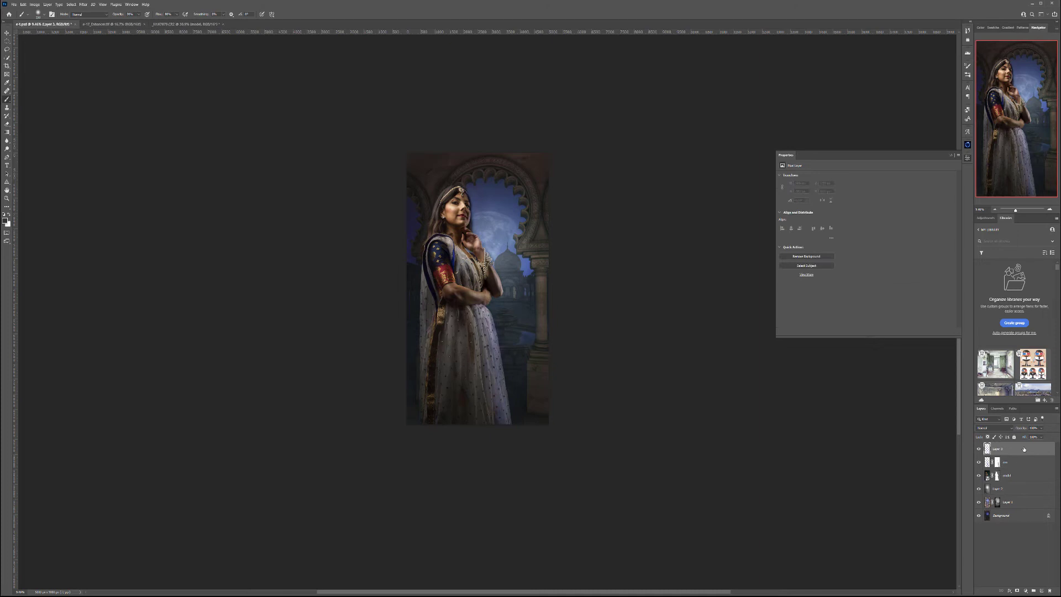
pyautogui.doubleClick(998, 448)
pyautogui.press('Return')
pyautogui.click(1007, 430)
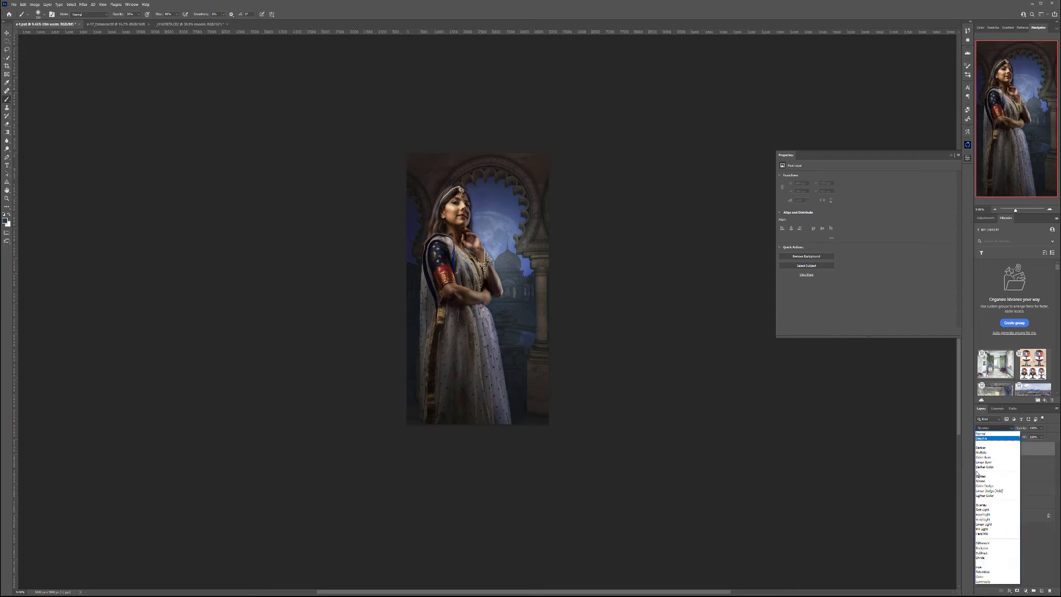
pyautogui.click(995, 508)
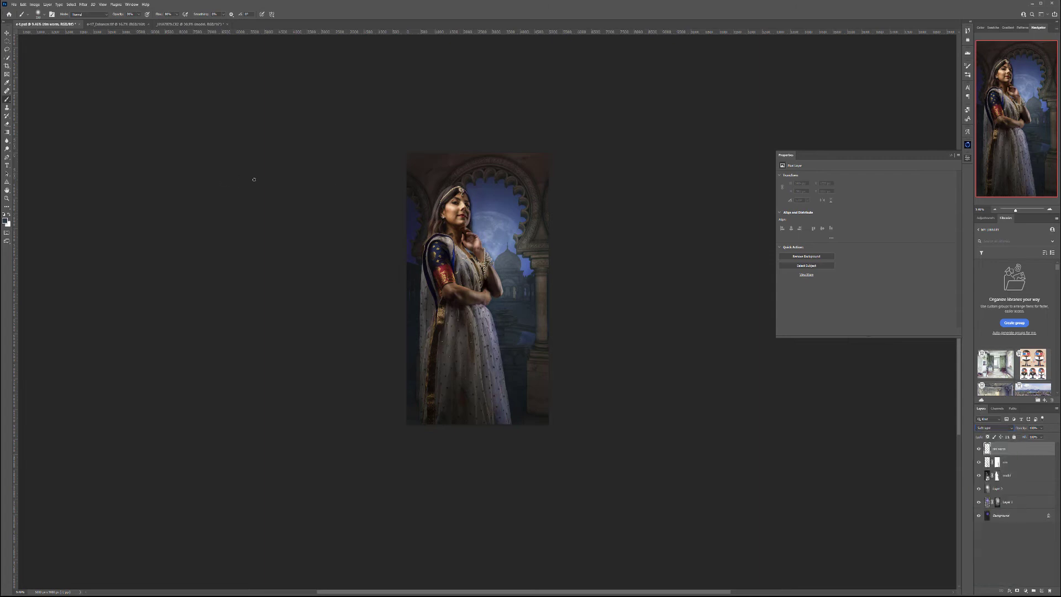
pyautogui.click(6, 221)
pyautogui.click(700, 329)
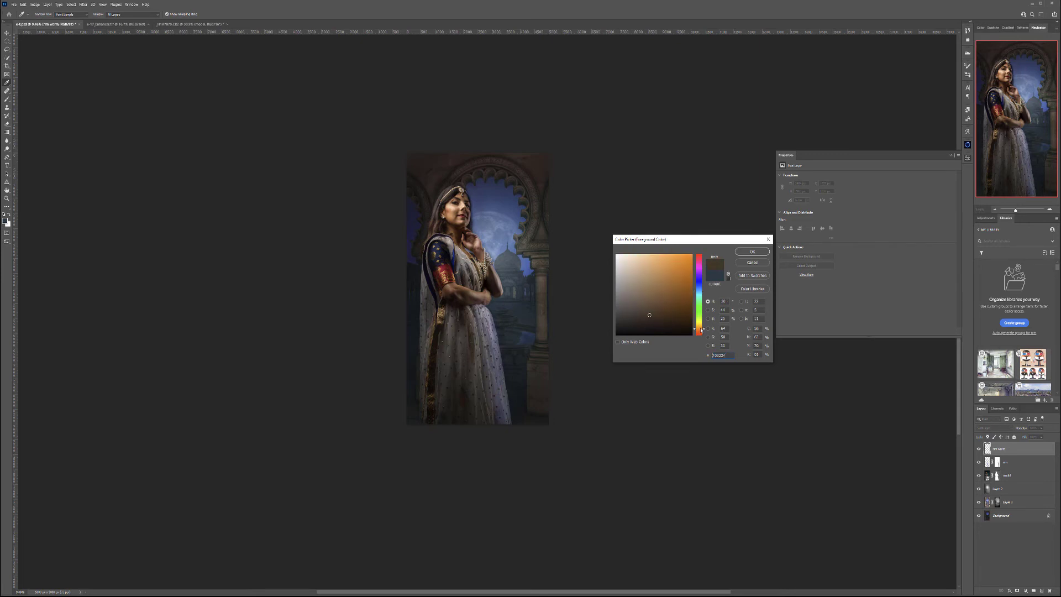
pyautogui.moveTo(677, 285); pyautogui.dragTo(681, 255)
pyautogui.click(766, 253)
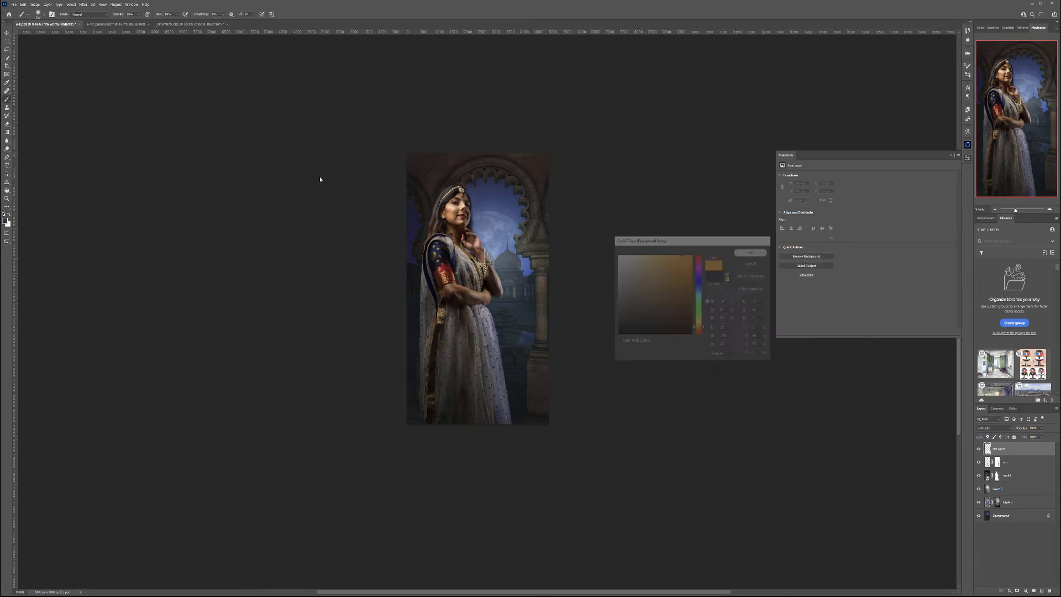
# Paint warm orange light along the sleeve, body and dress with a growing brush
pyautogui.scroll(5, 451, 249)
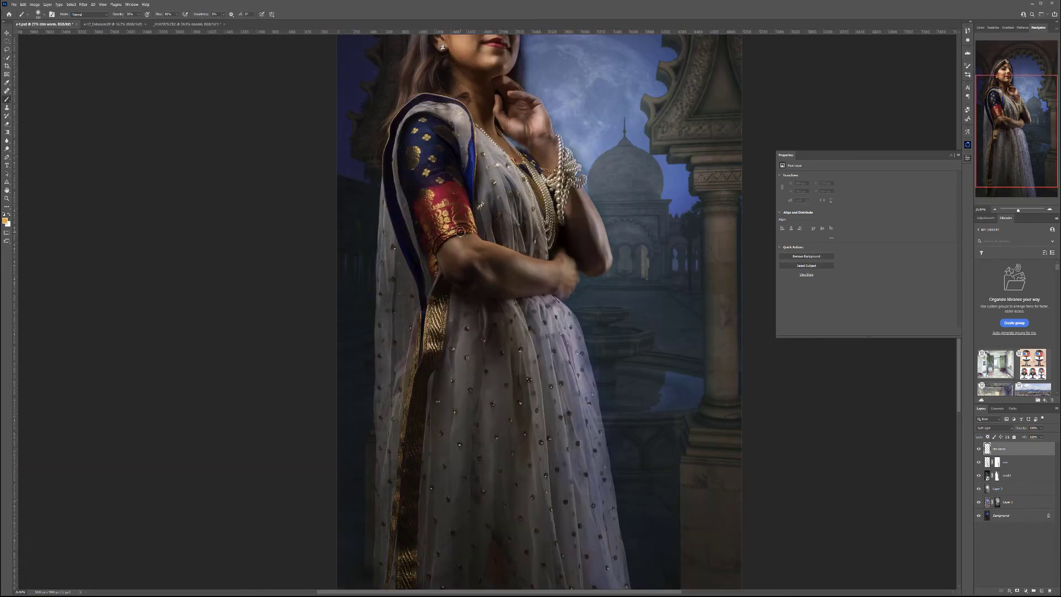
pyautogui.moveTo(416, 130); pyautogui.dragTo(451, 252)
pyautogui.press(']')
pyautogui.press(']')
pyautogui.press(']')
pyautogui.moveTo(406, 138)
pyautogui.mouseDown()
pyautogui.moveTo(465, 256)
pyautogui.moveTo(420, 137)
pyautogui.moveTo(460, 256)
pyautogui.moveTo(515, 267)
pyautogui.moveTo(488, 277)
pyautogui.moveTo(519, 290)
pyautogui.moveTo(456, 283)
pyautogui.moveTo(517, 290)
pyautogui.moveTo(431, 114)
pyautogui.moveTo(510, 208)
pyautogui.moveTo(460, 133)
pyautogui.moveTo(429, 111)
pyautogui.moveTo(404, 306)
pyautogui.moveTo(428, 278)
pyautogui.moveTo(425, 376)
pyautogui.mouseUp()
pyautogui.press(']')
pyautogui.press(']')
pyautogui.press(']')
pyautogui.press(']')
pyautogui.press(']')
pyautogui.moveTo(437, 287); pyautogui.dragTo(503, 502)
# With a smaller brush, warm the hair, headband, cheek, nose, chin, neck and hand
pyautogui.moveTo(501, 367); pyautogui.dragTo(505, 136)
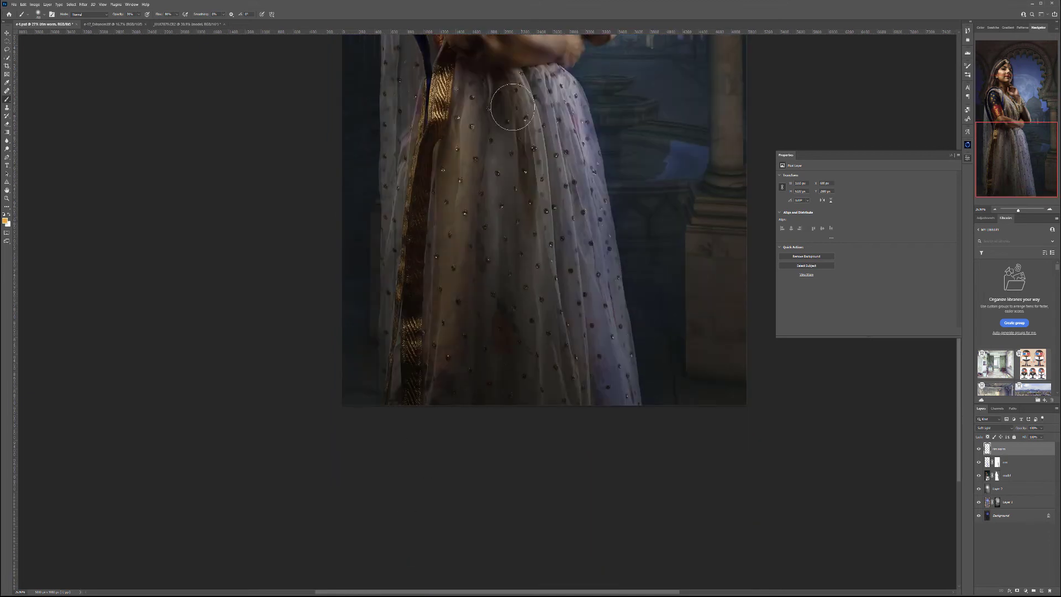
pyautogui.scroll(5, 471, 357)
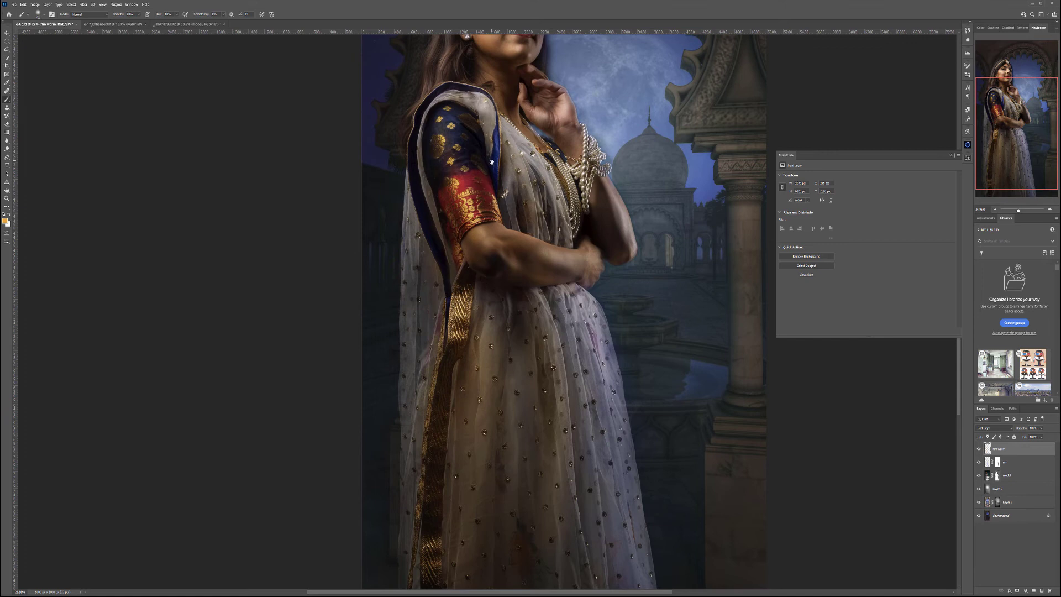
pyautogui.scroll(4, 464, 280)
pyautogui.press('[')
pyautogui.press('[')
pyautogui.press('[')
pyautogui.moveTo(500, 165); pyautogui.dragTo(463, 199)
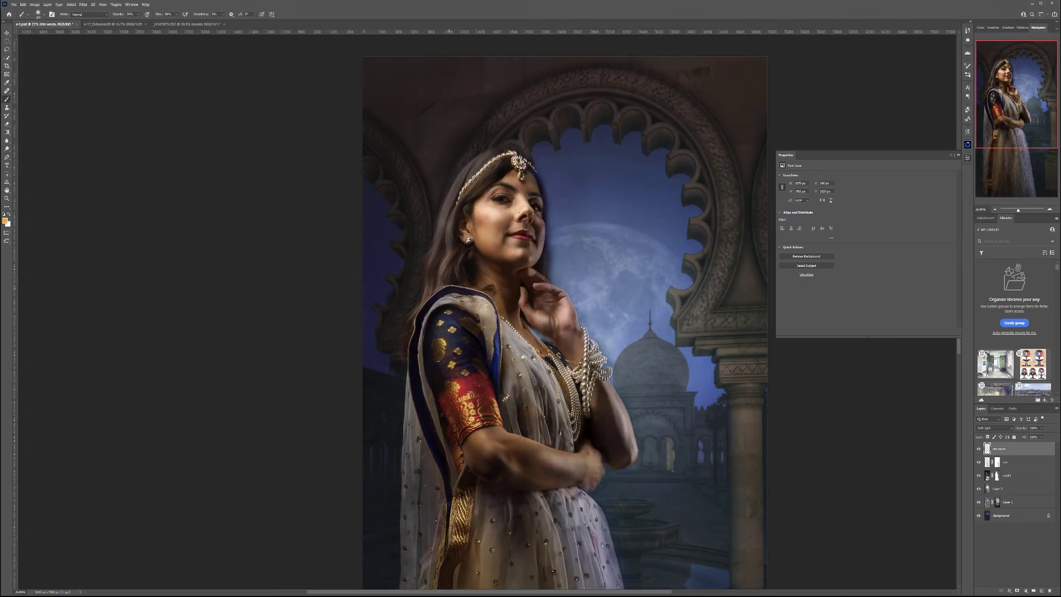
pyautogui.moveTo(502, 245)
pyautogui.mouseDown()
pyautogui.moveTo(480, 230)
pyautogui.moveTo(493, 252)
pyautogui.moveTo(510, 201)
pyautogui.moveTo(519, 225)
pyautogui.moveTo(472, 209)
pyautogui.moveTo(468, 255)
pyautogui.mouseUp()
pyautogui.moveTo(565, 306)
pyautogui.mouseDown()
pyautogui.moveTo(517, 310)
pyautogui.moveTo(552, 300)
pyautogui.moveTo(619, 441)
pyautogui.mouseUp()
pyautogui.scroll(-5, 557, 469)
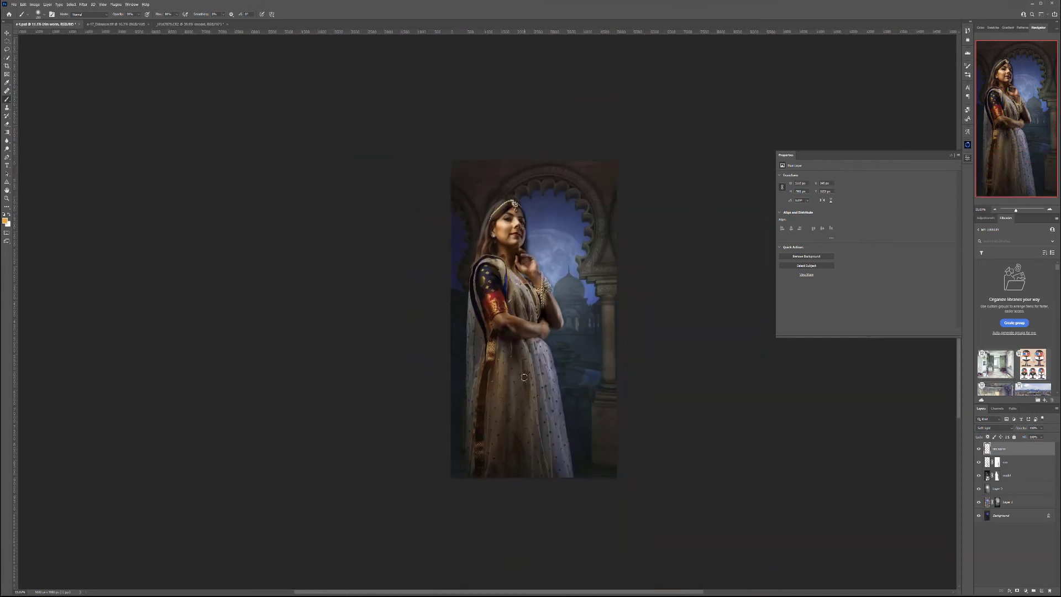
# Lower the opacity of the warm orange layer
pyautogui.press(']')
pyautogui.press(']')
pyautogui.press(']')
pyautogui.press(']')
pyautogui.press(']')
pyautogui.press(']')
pyautogui.press(']')
pyautogui.click(1042, 427)
pyautogui.click(1017, 436)
pyautogui.press('v')
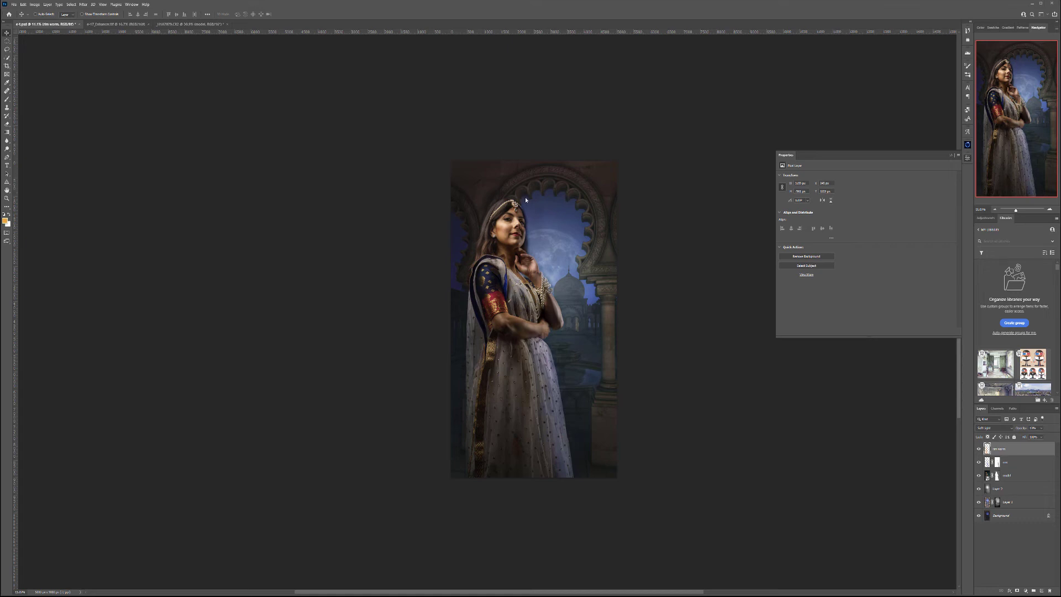
# Add a 50% grey-filled Soft Light layer named 'db'
pyautogui.click(1042, 591)
pyautogui.hotkey('shift', 'BackSpace')
pyautogui.press('Return')
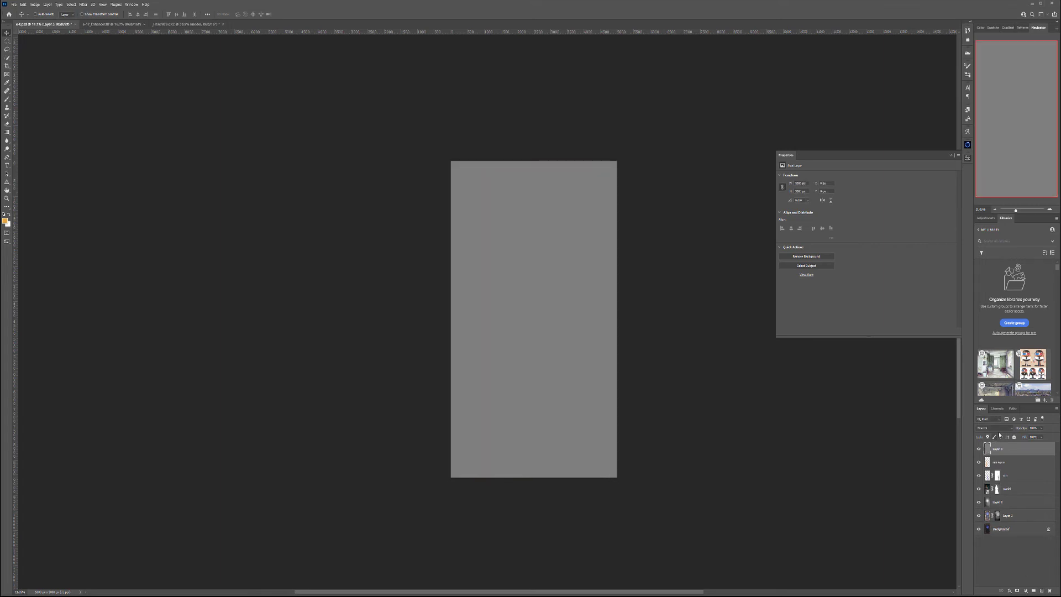
pyautogui.click(995, 428)
pyautogui.click(989, 509)
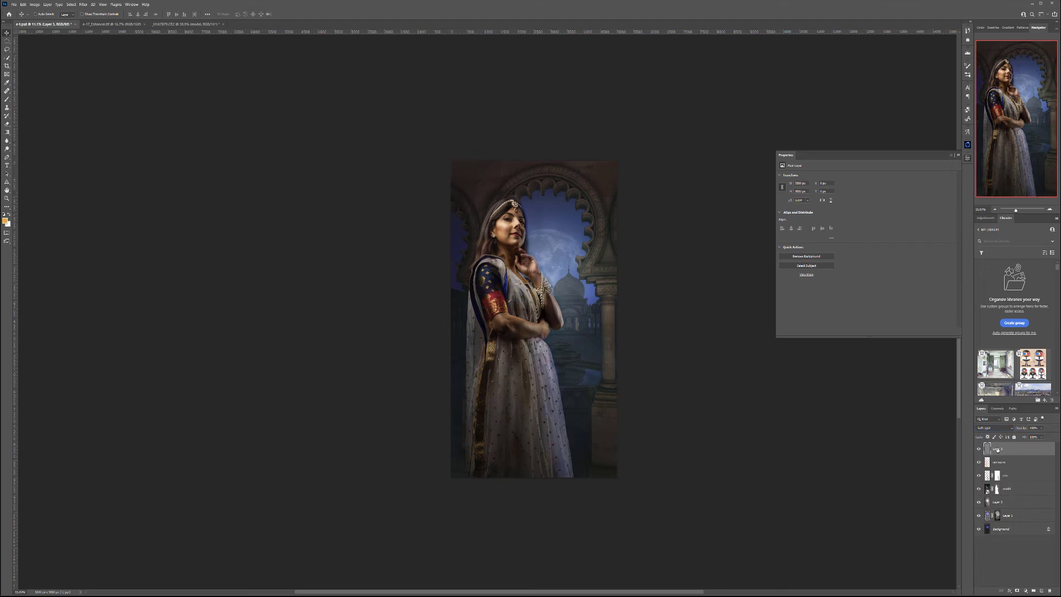
pyautogui.press('Return')
# Paint white at 10% brush opacity over the sky beside the woman's face
pyautogui.click(7, 100)
pyautogui.press('d')
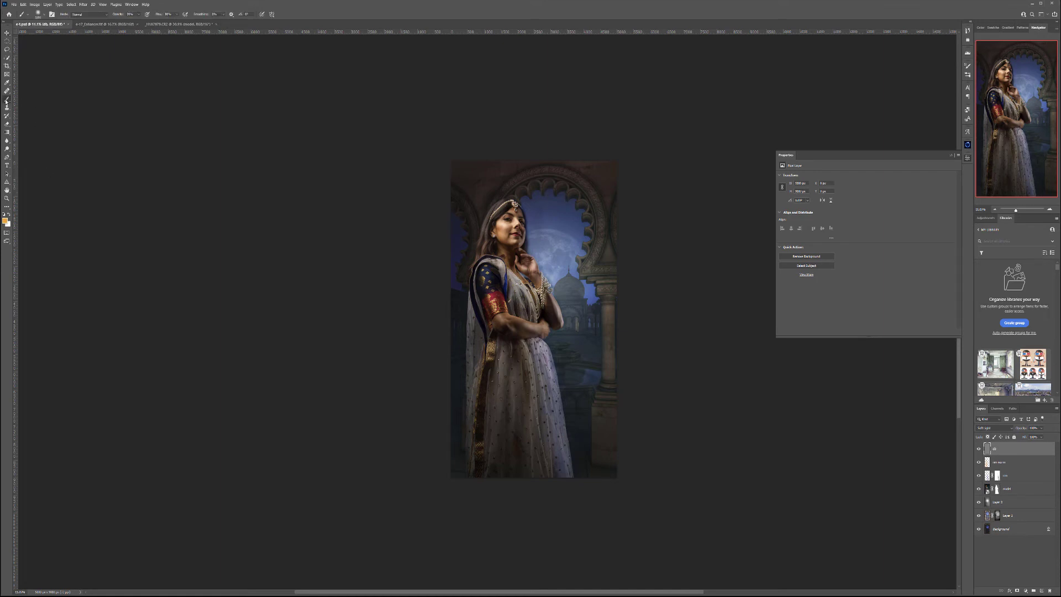
pyautogui.press('1')
pyautogui.press(']')
pyautogui.press(']')
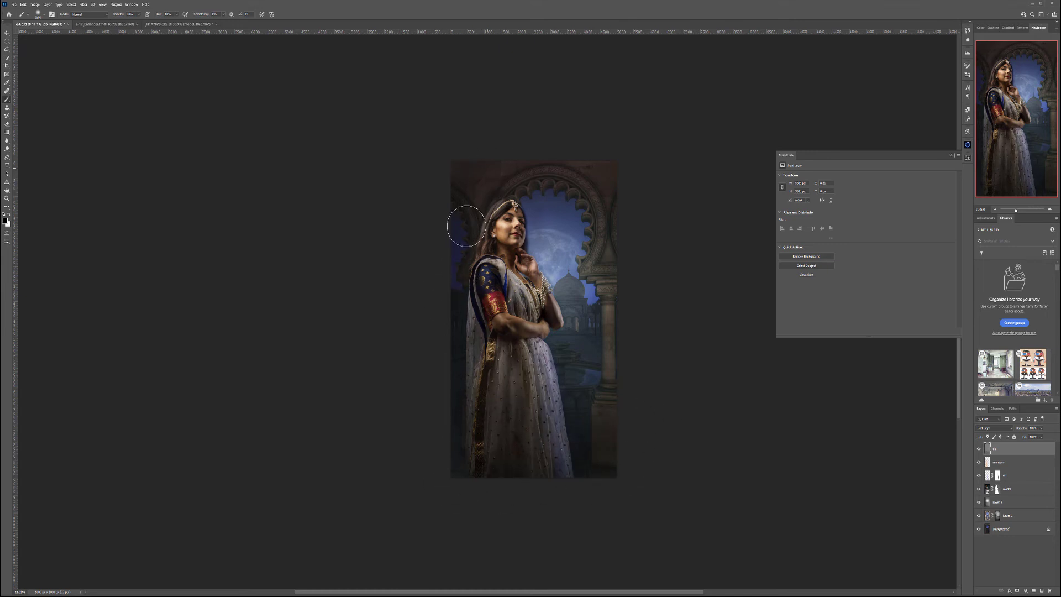
pyautogui.press('x')
pyautogui.moveTo(538, 219)
pyautogui.mouseDown()
pyautogui.moveTo(560, 275)
pyautogui.moveTo(536, 218)
pyautogui.moveTo(538, 250)
pyautogui.moveTo(567, 274)
pyautogui.moveTo(568, 260)
pyautogui.moveTo(544, 260)
pyautogui.moveTo(544, 231)
pyautogui.moveTo(580, 259)
pyautogui.moveTo(539, 233)
pyautogui.moveTo(564, 253)
pyautogui.moveTo(565, 226)
pyautogui.moveTo(527, 227)
pyautogui.moveTo(572, 250)
pyautogui.mouseUp()
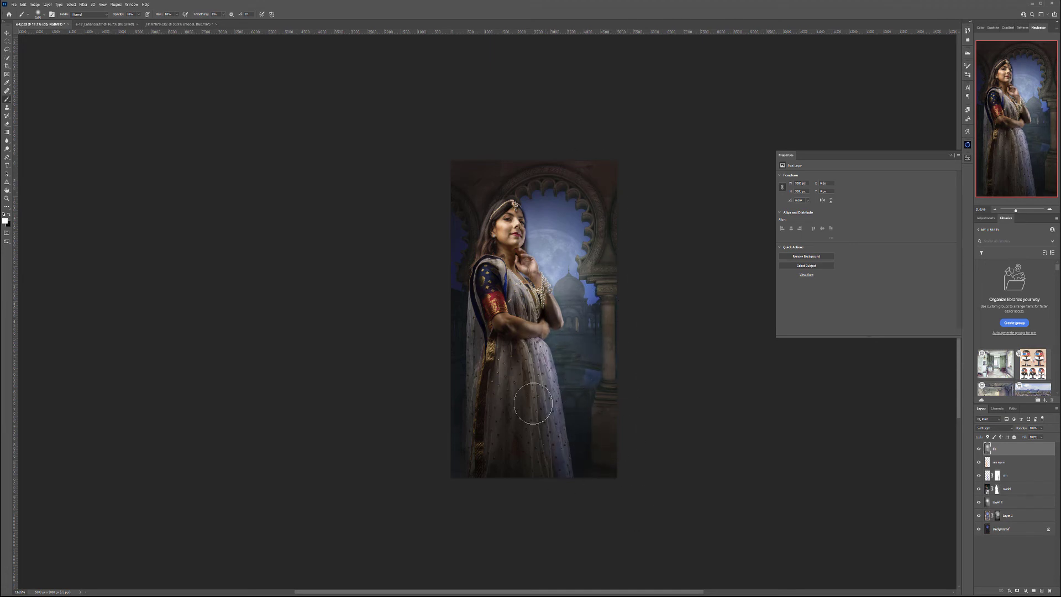
pyautogui.press('x')
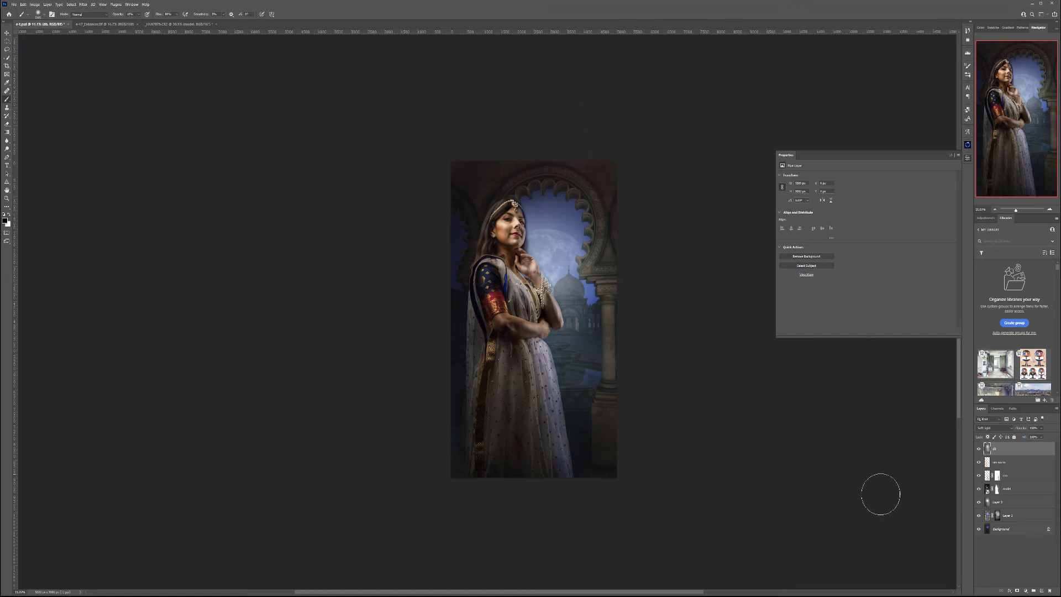
# On a new Soft Light layer, paint blue over the sky inside the arch
pyautogui.click(1043, 590)
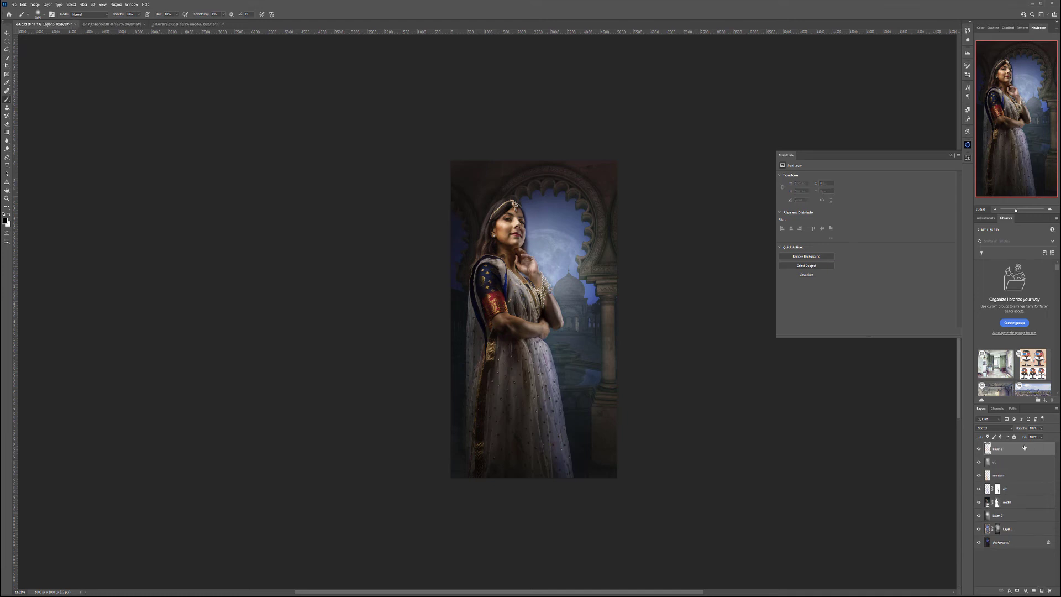
pyautogui.click(1005, 430)
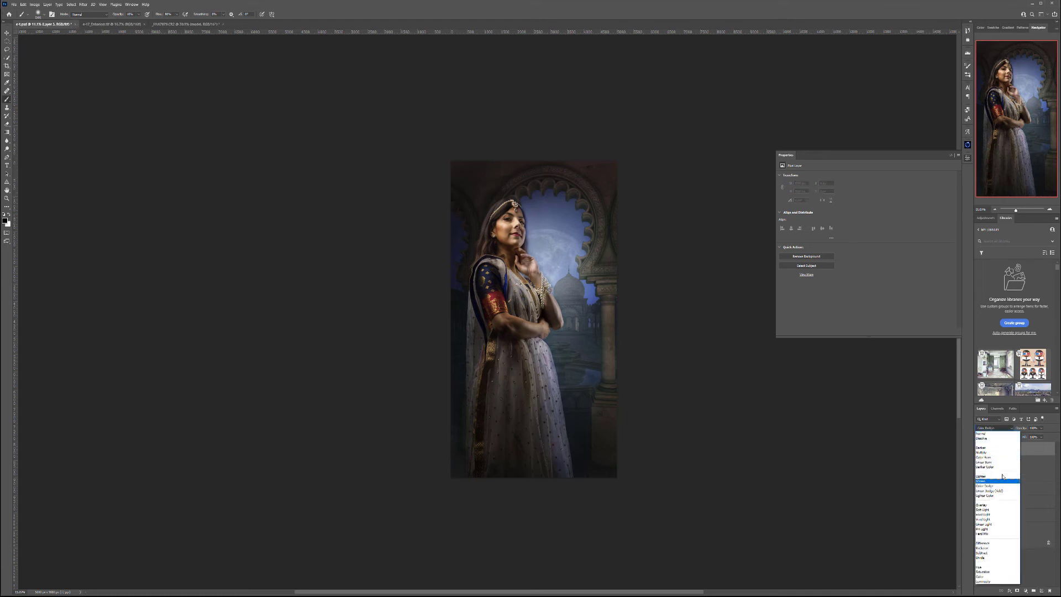
pyautogui.click(989, 509)
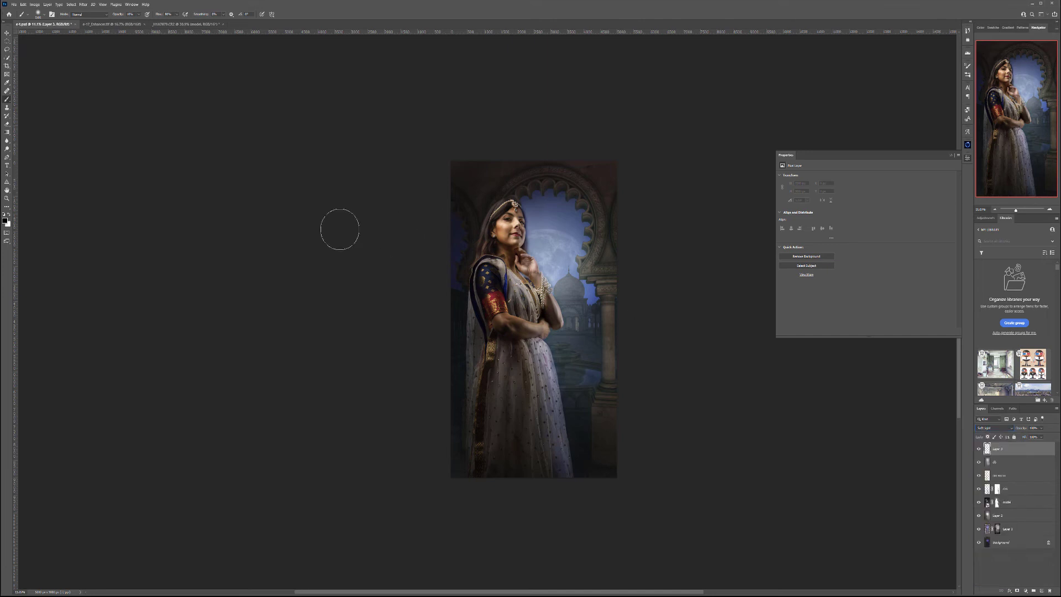
pyautogui.click(5, 221)
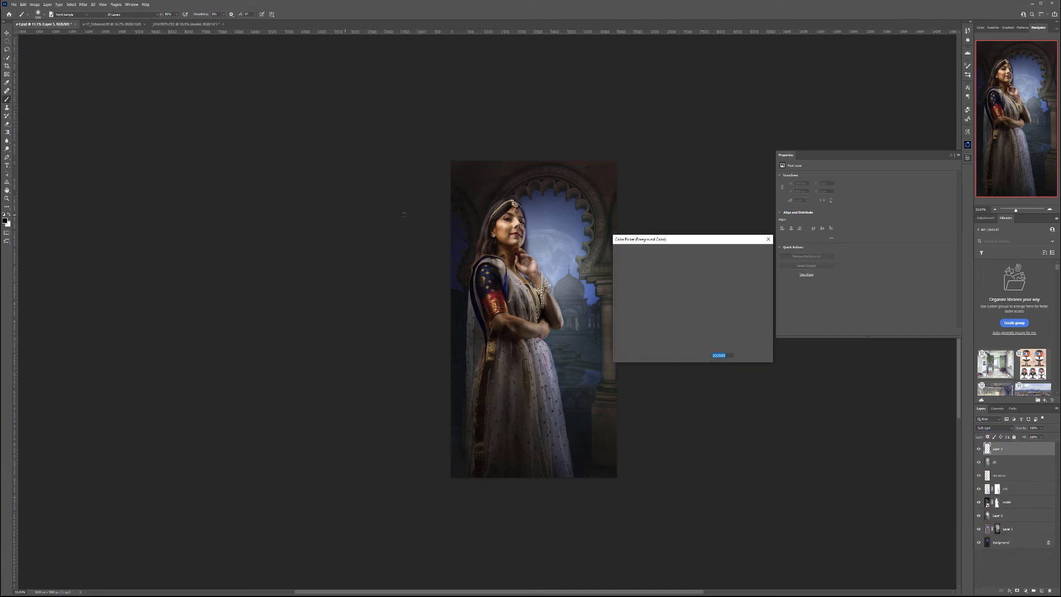
pyautogui.click(700, 287)
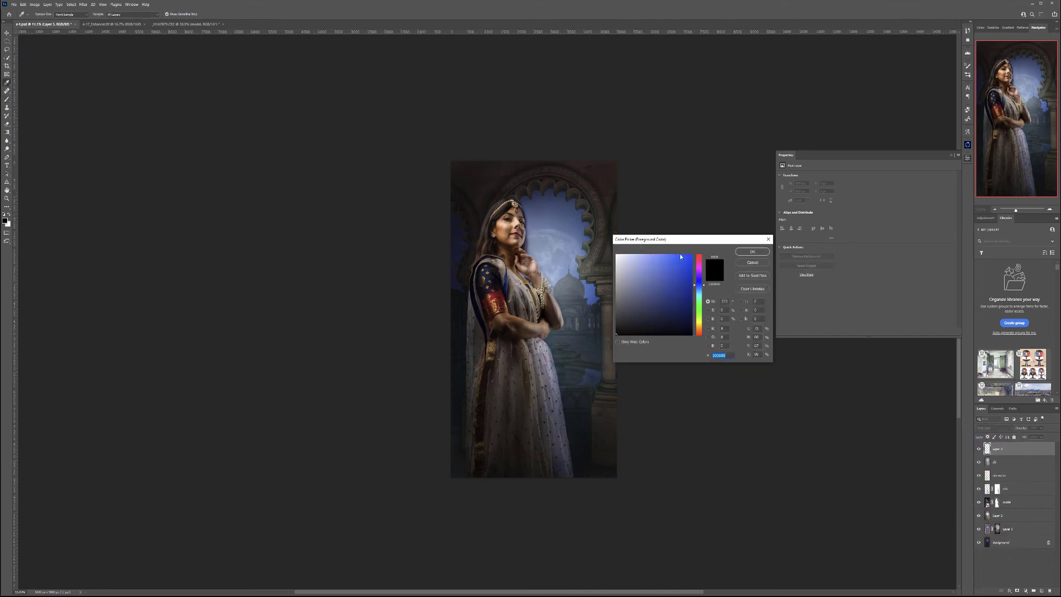
pyautogui.click(753, 252)
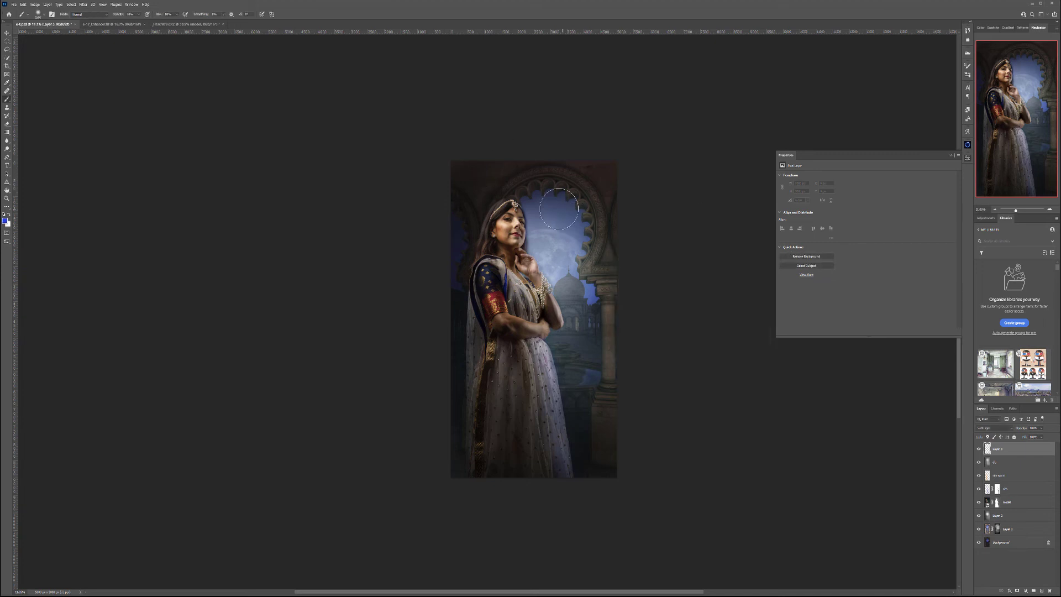
pyautogui.moveTo(559, 219)
pyautogui.mouseDown()
pyautogui.moveTo(545, 223)
pyautogui.moveTo(560, 203)
pyautogui.moveTo(519, 203)
pyautogui.moveTo(592, 258)
pyautogui.moveTo(590, 312)
pyautogui.moveTo(546, 329)
pyautogui.moveTo(583, 329)
pyautogui.moveTo(594, 399)
pyautogui.moveTo(561, 200)
pyautogui.moveTo(593, 328)
pyautogui.mouseUp()
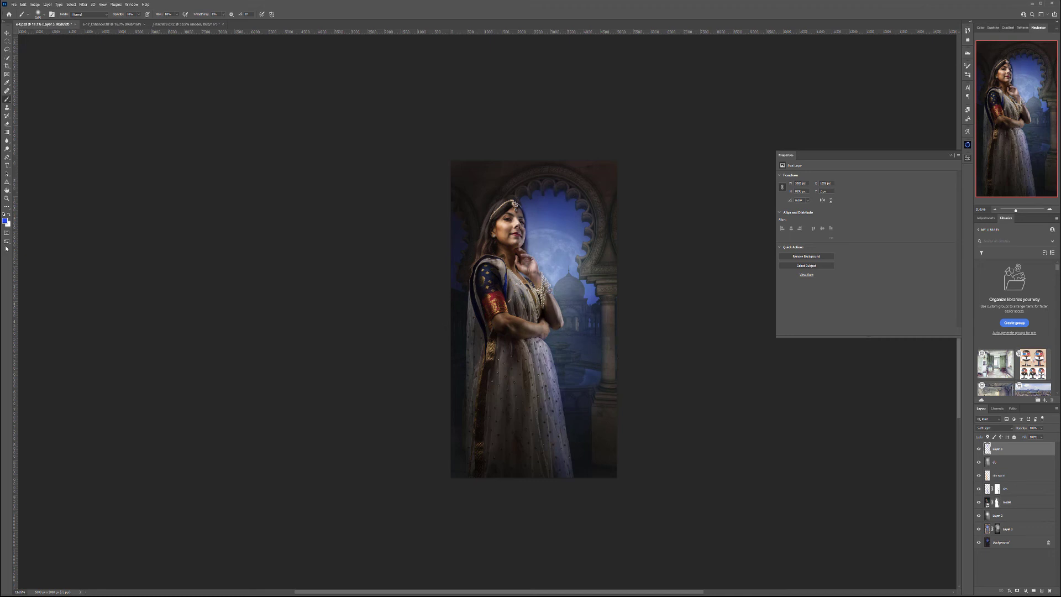
# Switch the paint colour to orange, raise Layer 3 to 100% opacity, and add another empty layer
pyautogui.click(4, 221)
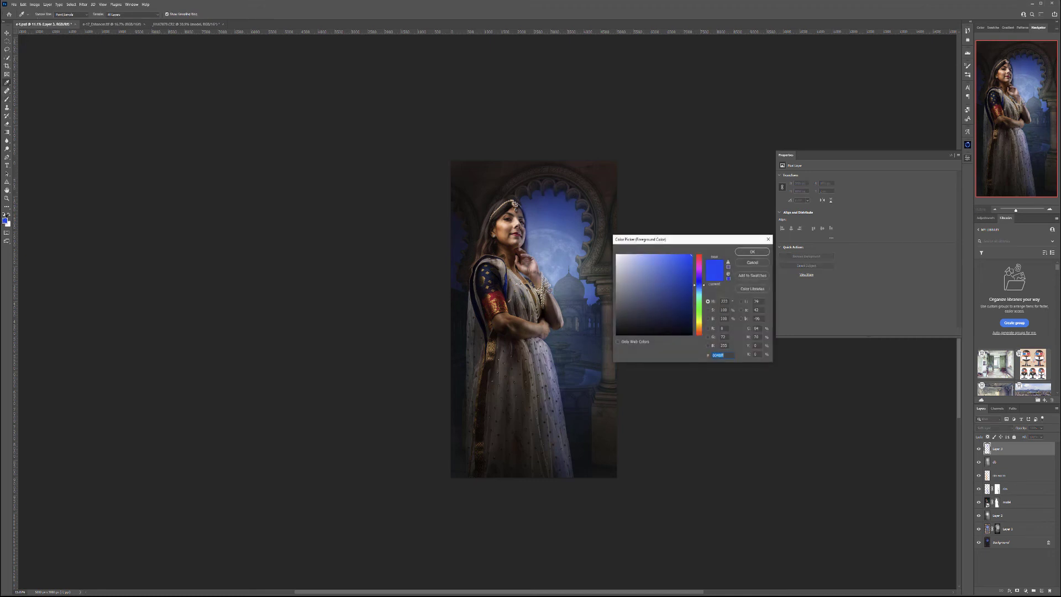
pyautogui.click(701, 330)
pyautogui.click(753, 252)
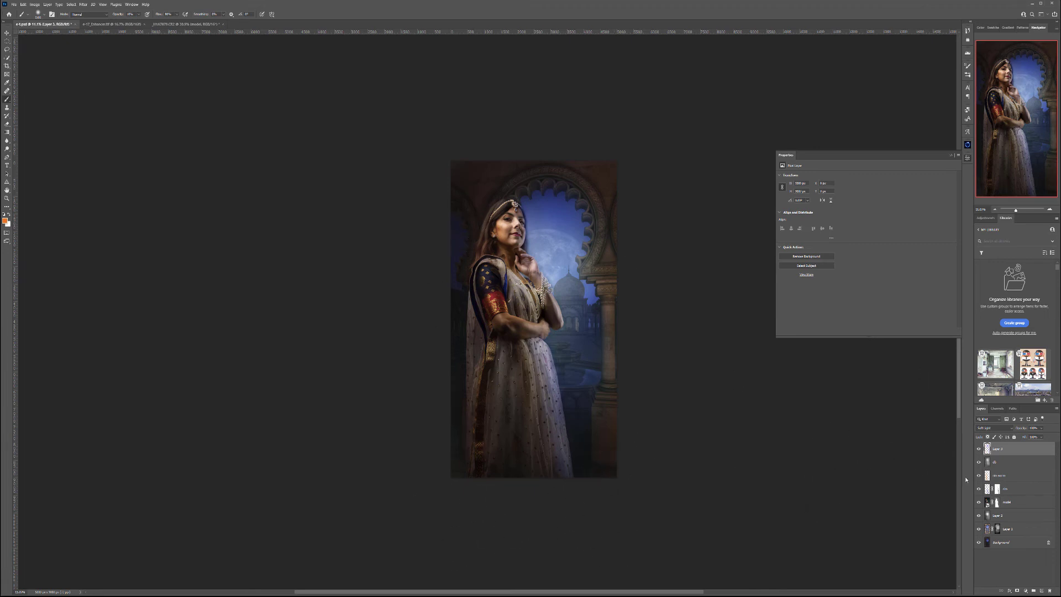
pyautogui.click(1043, 430)
pyautogui.moveTo(1021, 436); pyautogui.dragTo(1042, 433)
pyautogui.click(1024, 455)
pyautogui.click(6, 33)
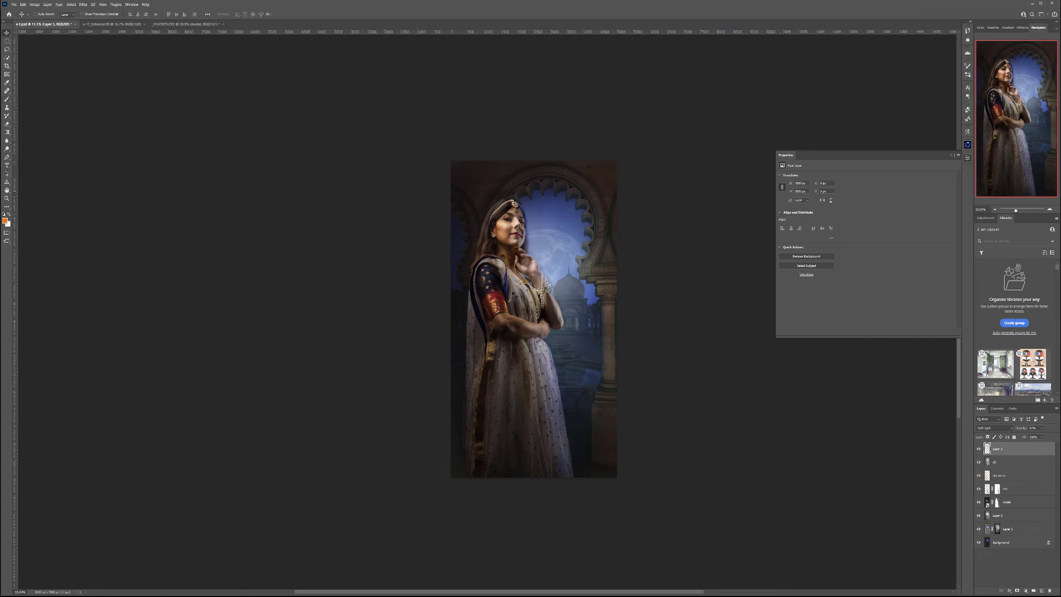
pyautogui.click(1042, 589)
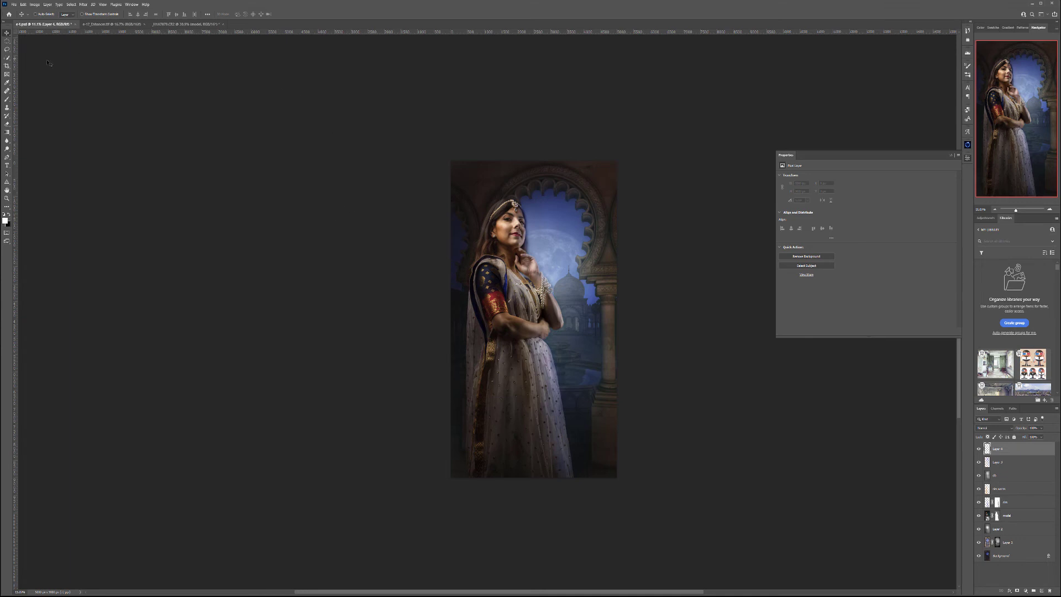
# With the Brush tool, choose a fog brush from the rons_fog brush set
pyautogui.click(7, 99)
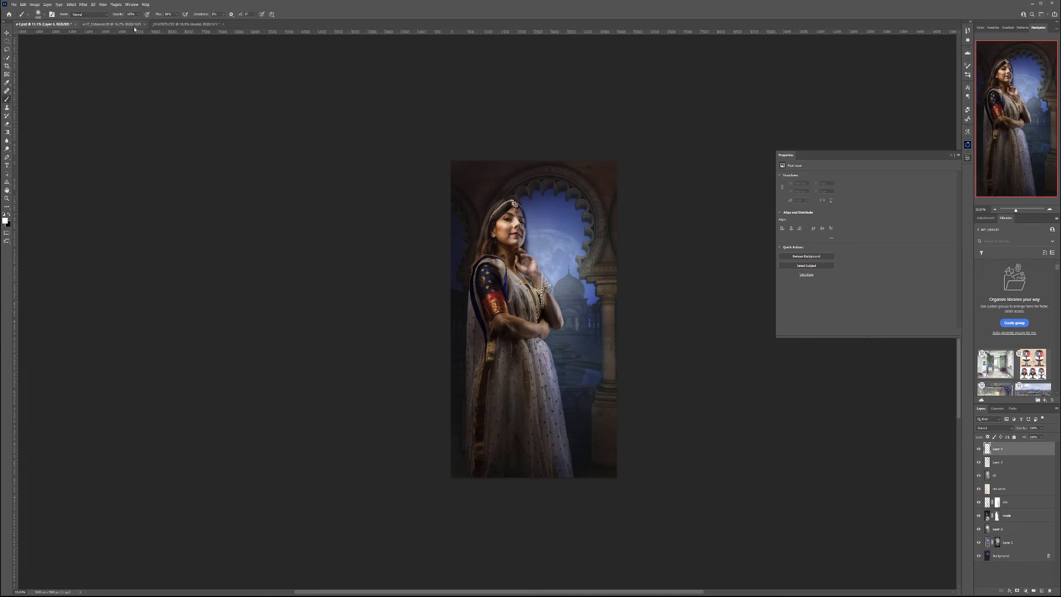
pyautogui.rightClick(511, 252)
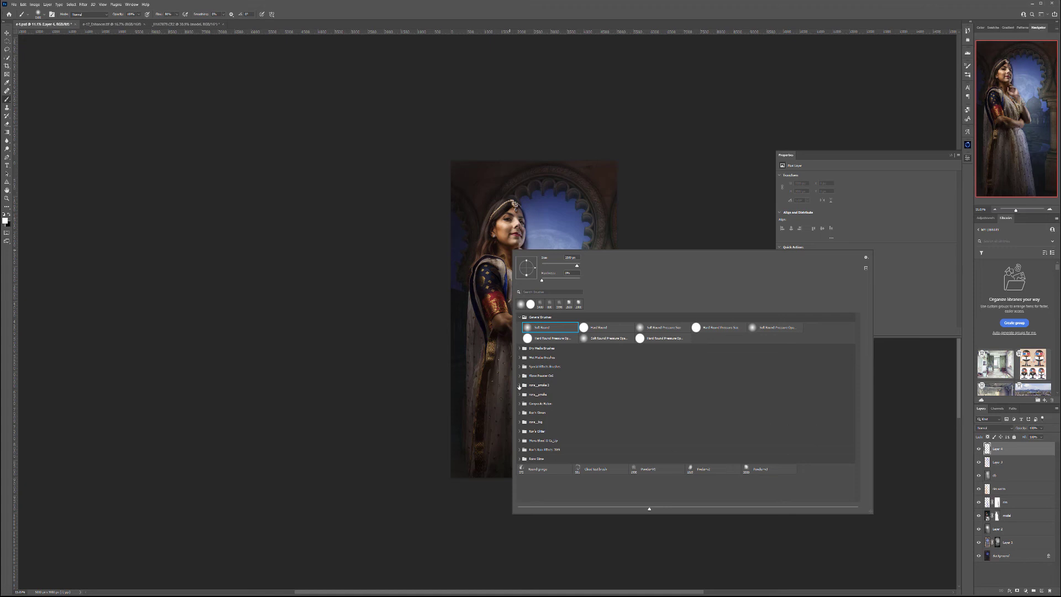
pyautogui.click(519, 385)
pyautogui.click(519, 385)
pyautogui.click(519, 422)
pyautogui.scroll(-1, 712, 465)
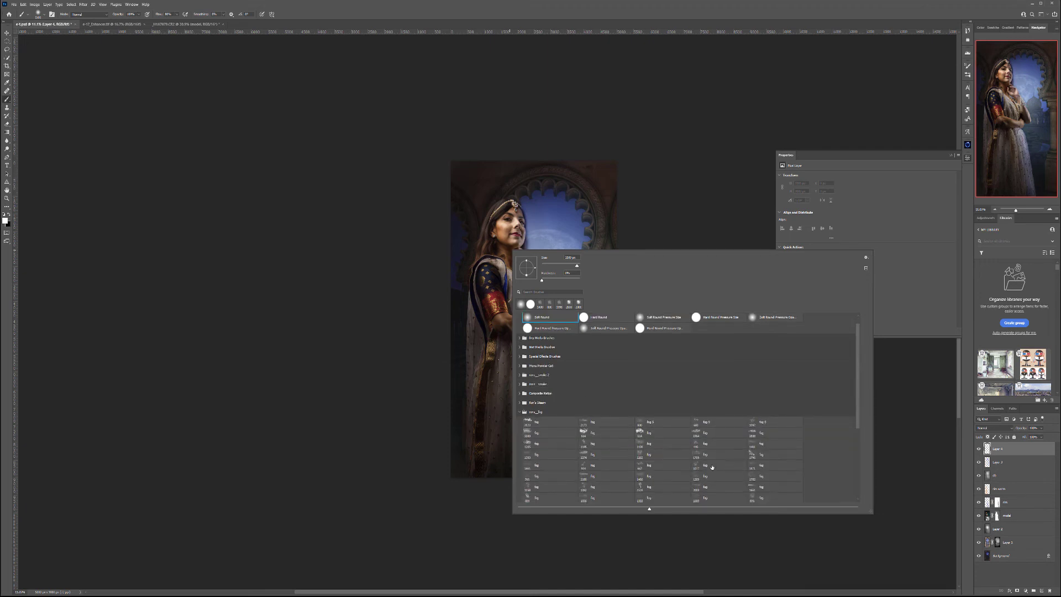
pyautogui.click(641, 443)
pyautogui.press('Return')
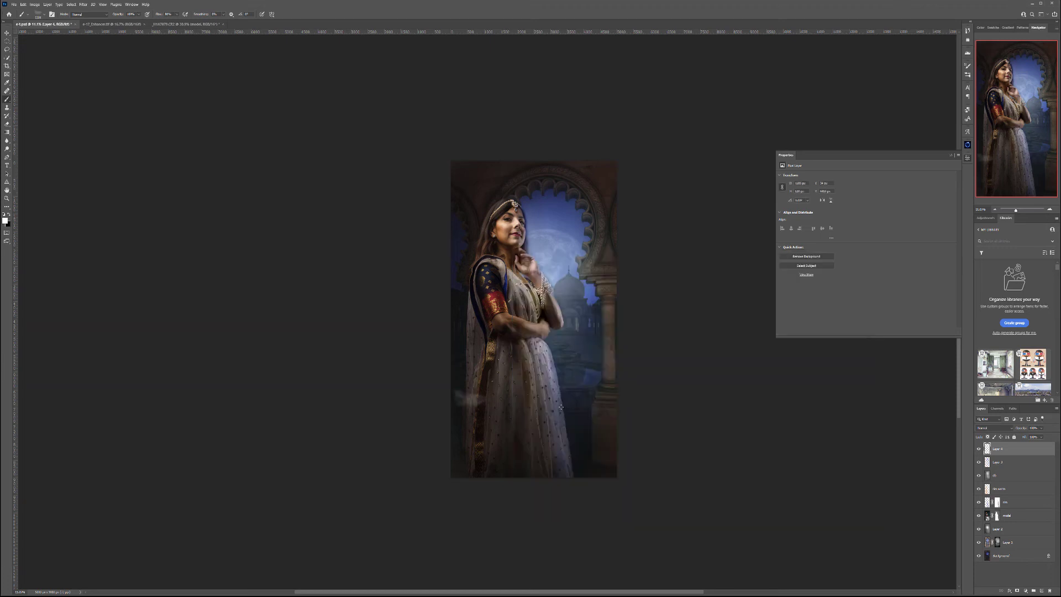
# Switch to another fog brush, undo a stray dab, and paint a faint wisp across the arch
pyautogui.rightClick(670, 426)
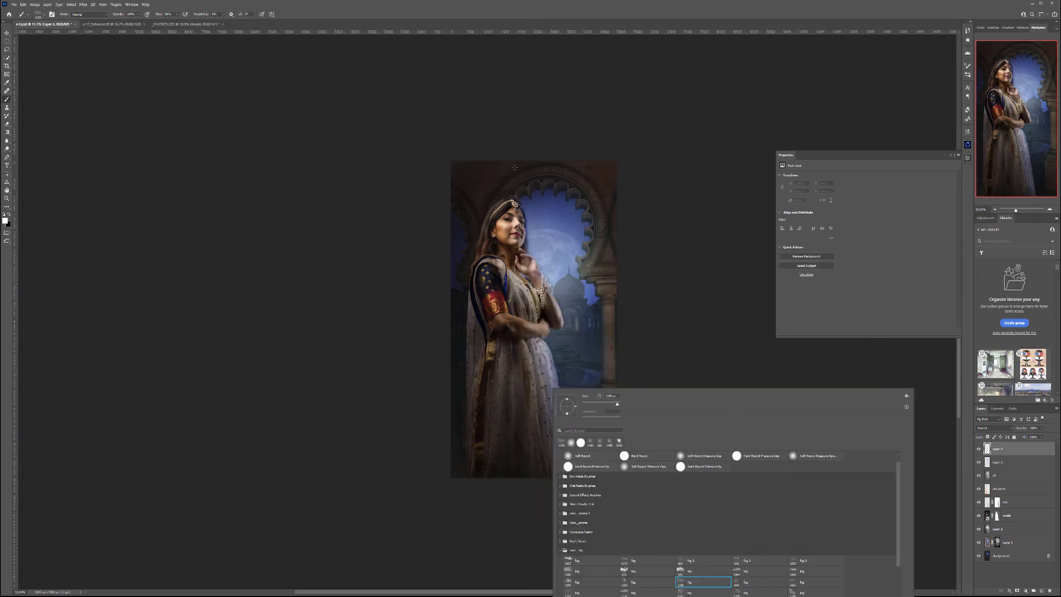
pyautogui.rightClick(513, 145)
pyautogui.rightClick(484, 203)
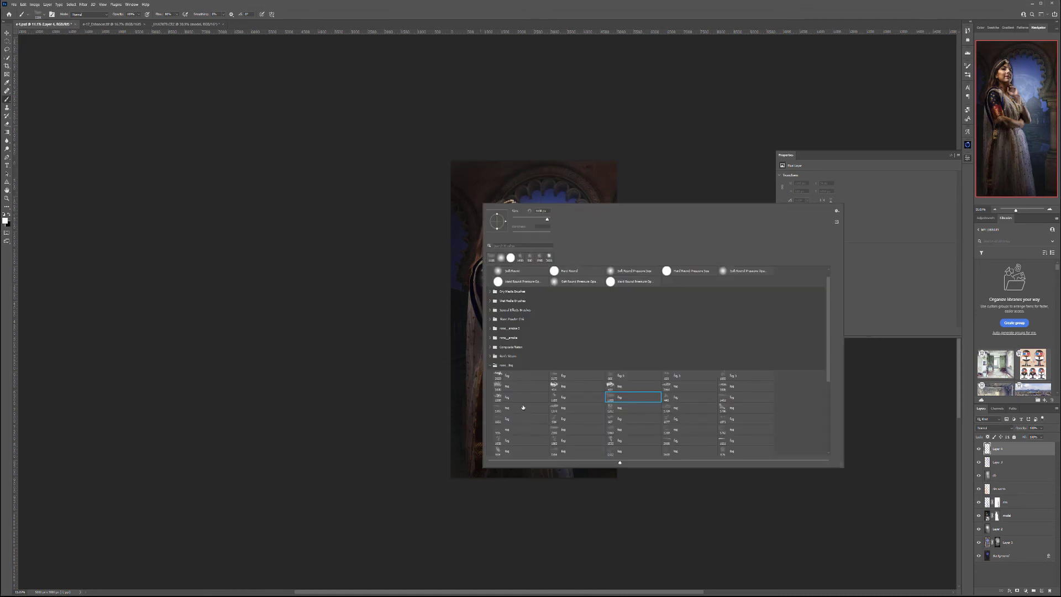
pyautogui.click(665, 401)
pyautogui.click(482, 185)
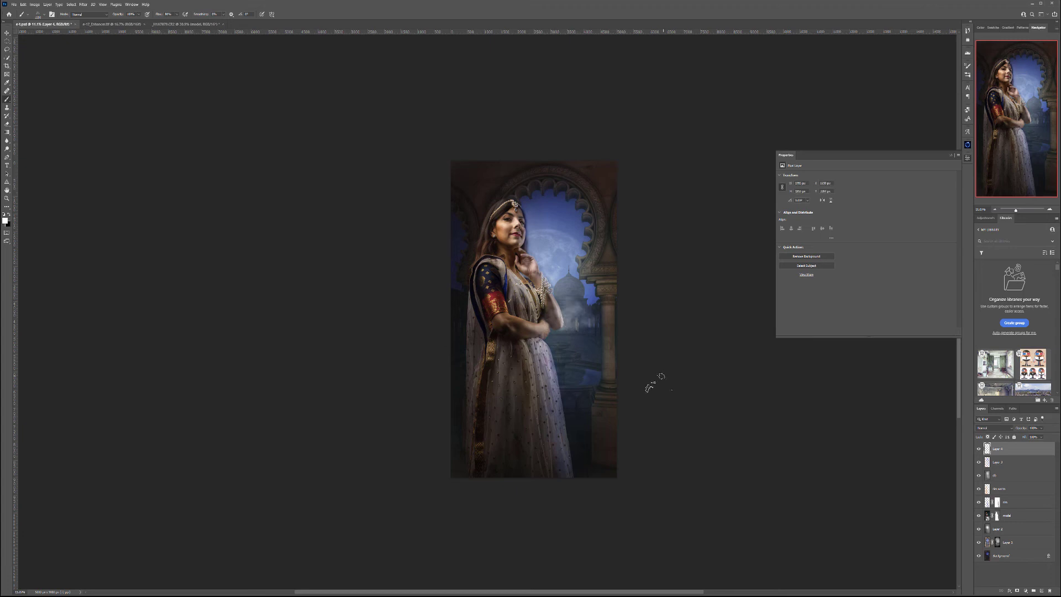
pyautogui.hotkey('ctrl', 'z')
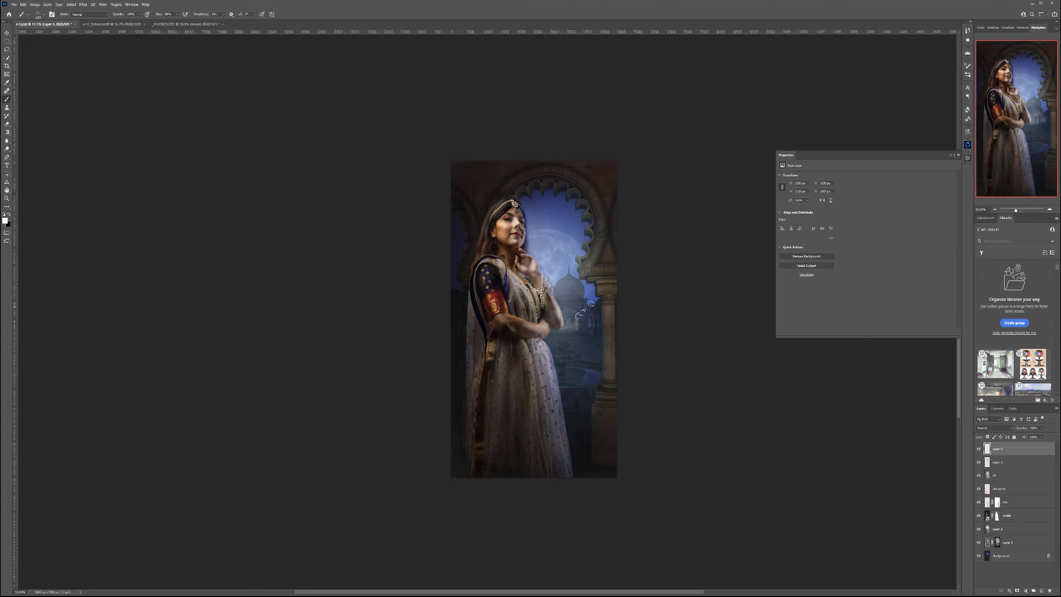
pyautogui.moveTo(605, 304); pyautogui.dragTo(564, 294)
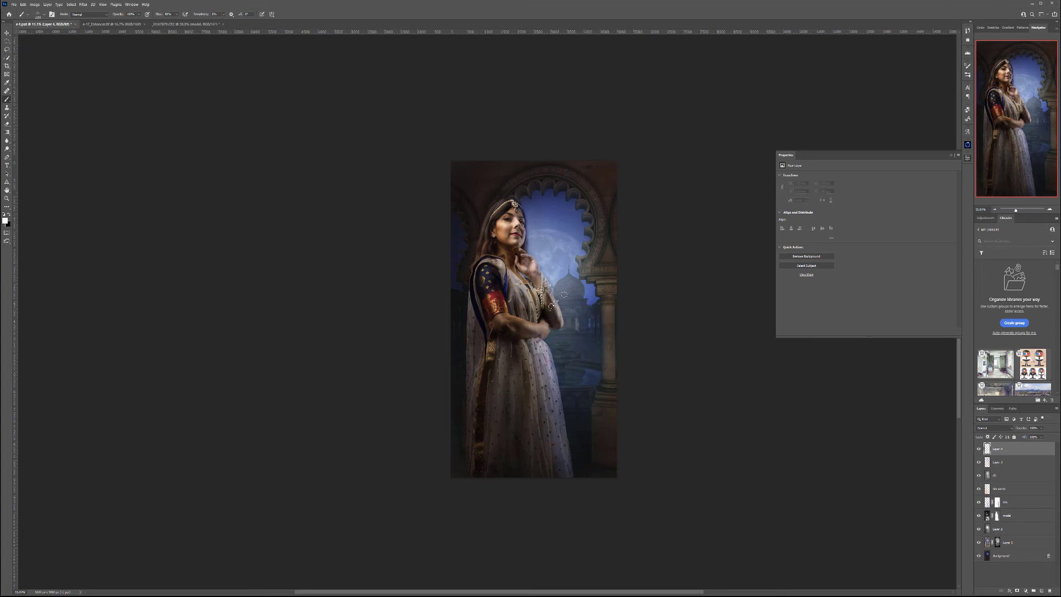
# Set brush shape dynamics: 49% size jitter, full angle jitter, 29% roundness jitter, scatter 0%
pyautogui.click(968, 67)
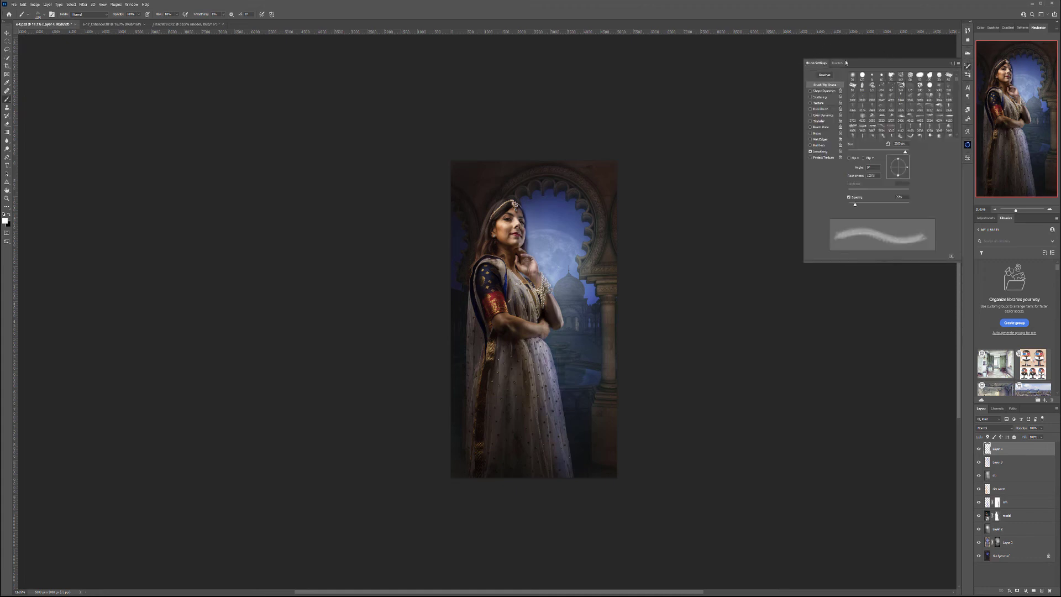
pyautogui.click(823, 90)
pyautogui.moveTo(871, 80); pyautogui.dragTo(891, 78)
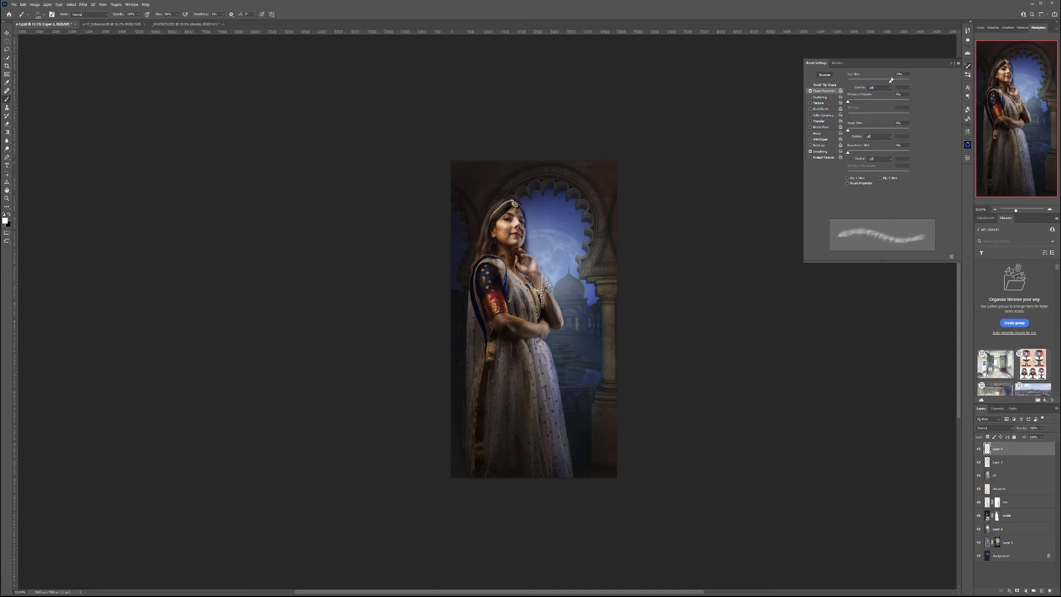
pyautogui.moveTo(848, 129); pyautogui.dragTo(934, 134)
pyautogui.moveTo(847, 153); pyautogui.dragTo(865, 153)
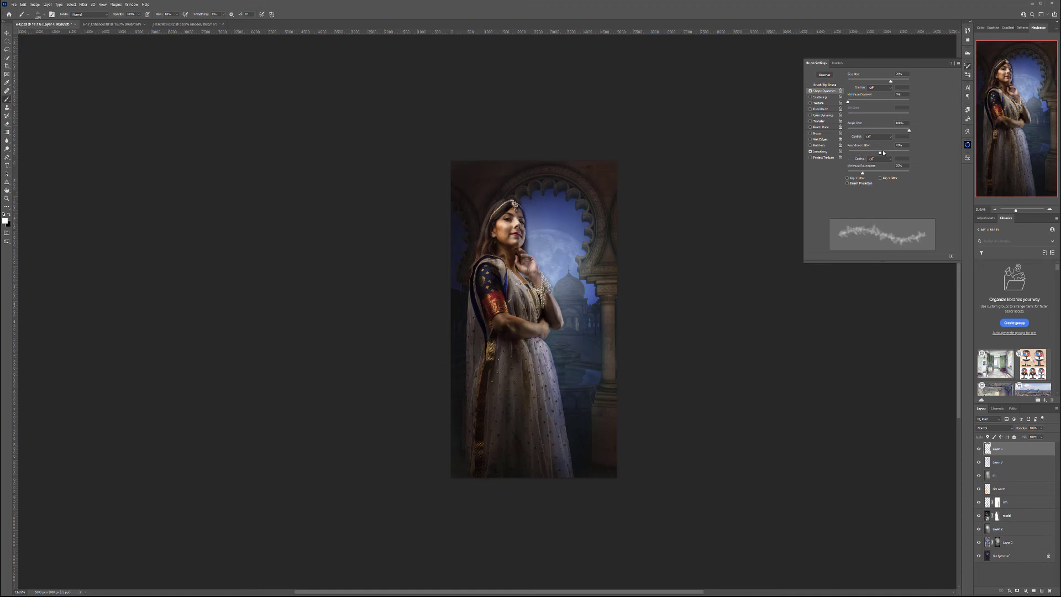
pyautogui.click(819, 97)
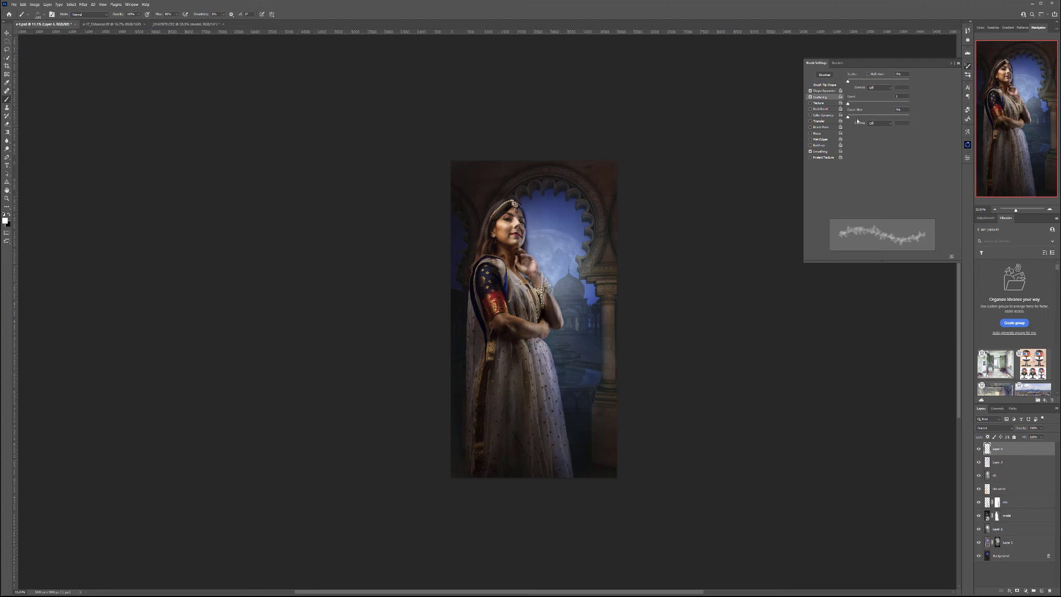
pyautogui.moveTo(848, 81)
pyautogui.mouseDown()
pyautogui.moveTo(877, 104)
pyautogui.moveTo(866, 118)
pyautogui.mouseUp()
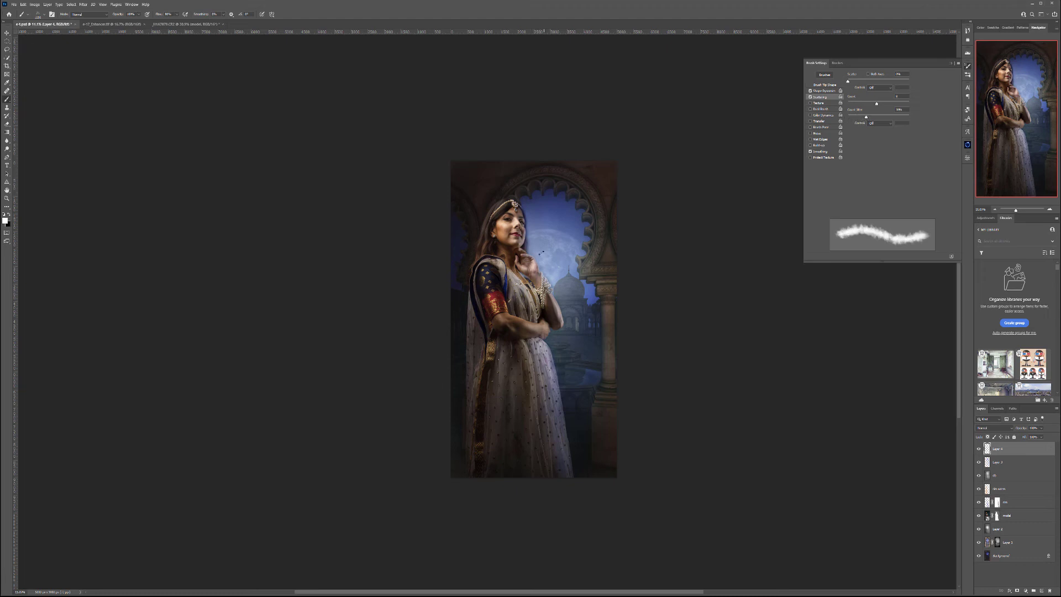
# Paint white cloud strokes over the water, along the left edge and near the right pillar
pyautogui.moveTo(530, 250)
pyautogui.mouseDown()
pyautogui.moveTo(563, 241)
pyautogui.moveTo(542, 274)
pyautogui.moveTo(581, 323)
pyautogui.moveTo(612, 316)
pyautogui.moveTo(578, 326)
pyautogui.mouseUp()
pyautogui.hotkey('ctrl', 'z')
pyautogui.moveTo(589, 365)
pyautogui.mouseDown()
pyautogui.moveTo(597, 388)
pyautogui.moveTo(549, 398)
pyautogui.moveTo(572, 368)
pyautogui.moveTo(554, 390)
pyautogui.moveTo(610, 401)
pyautogui.mouseUp()
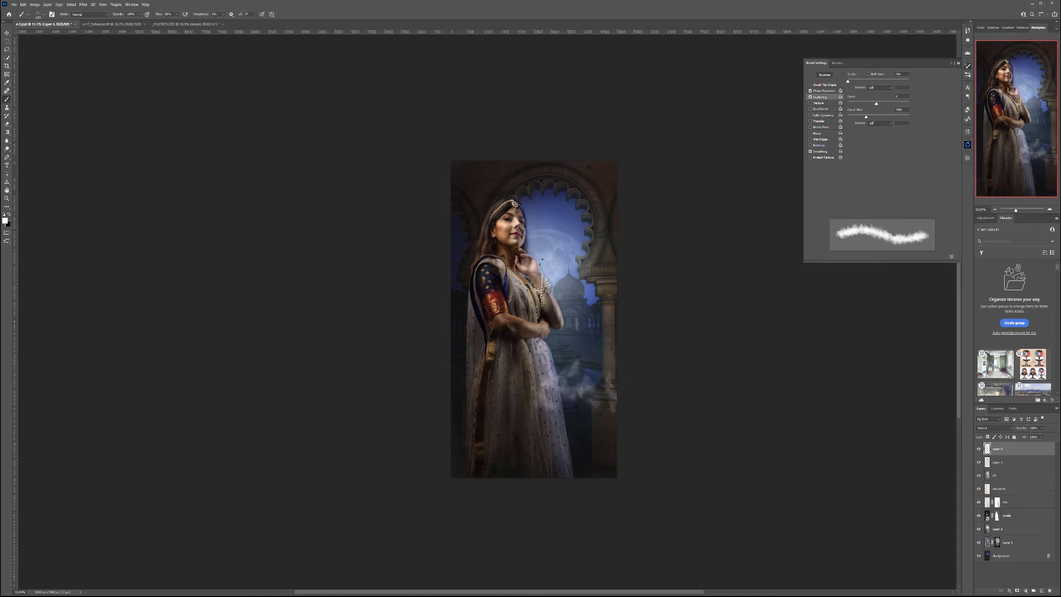
pyautogui.moveTo(463, 260)
pyautogui.mouseDown()
pyautogui.moveTo(453, 271)
pyautogui.moveTo(469, 279)
pyautogui.moveTo(456, 310)
pyautogui.mouseUp()
pyautogui.moveTo(467, 435)
pyautogui.mouseDown()
pyautogui.moveTo(444, 406)
pyautogui.moveTo(457, 410)
pyautogui.moveTo(482, 358)
pyautogui.mouseUp()
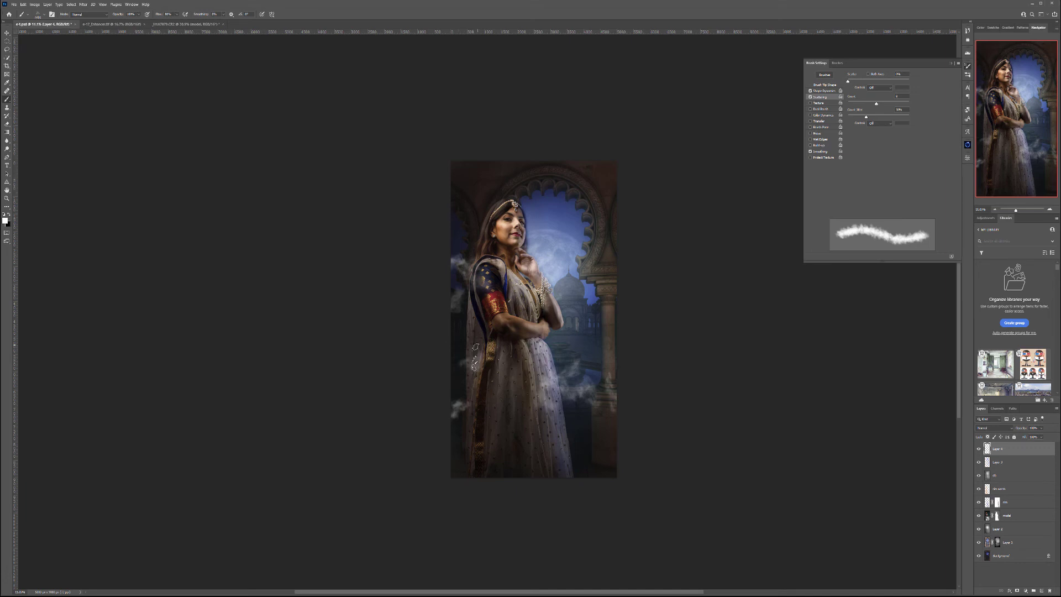
pyautogui.moveTo(473, 360)
pyautogui.mouseDown()
pyautogui.moveTo(458, 337)
pyautogui.moveTo(461, 394)
pyautogui.mouseUp()
pyautogui.moveTo(599, 371)
pyautogui.mouseDown()
pyautogui.moveTo(547, 354)
pyautogui.moveTo(530, 318)
pyautogui.mouseUp()
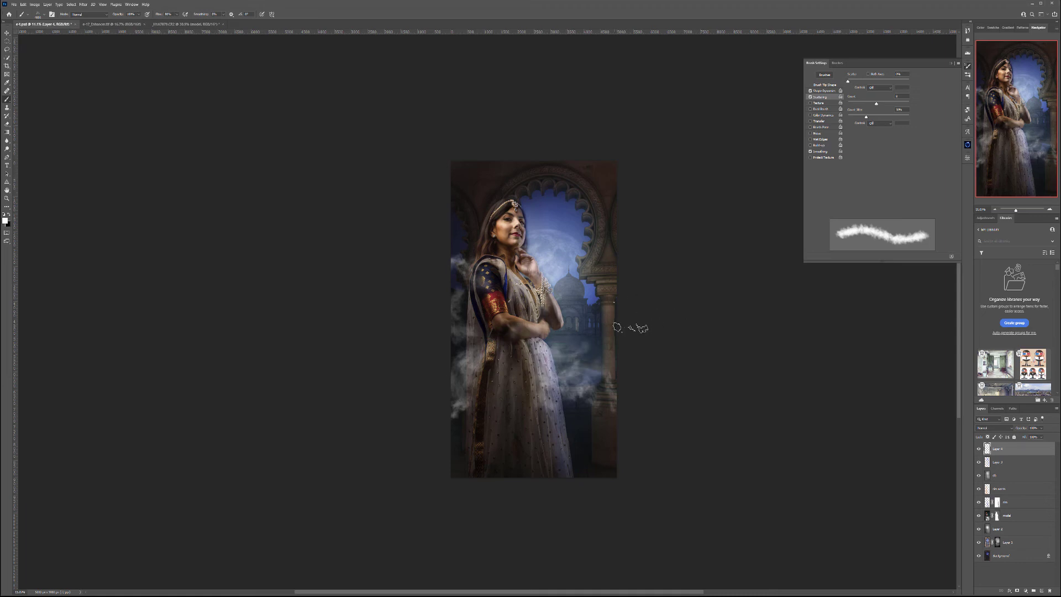
pyautogui.moveTo(616, 295); pyautogui.dragTo(553, 356)
pyautogui.moveTo(608, 273); pyautogui.dragTo(599, 337)
# Stamp smoke puffs around the pillar base, hand and figure, and fill the left edge
pyautogui.click(601, 433)
pyautogui.click(590, 428)
pyautogui.click(558, 413)
pyautogui.click(557, 338)
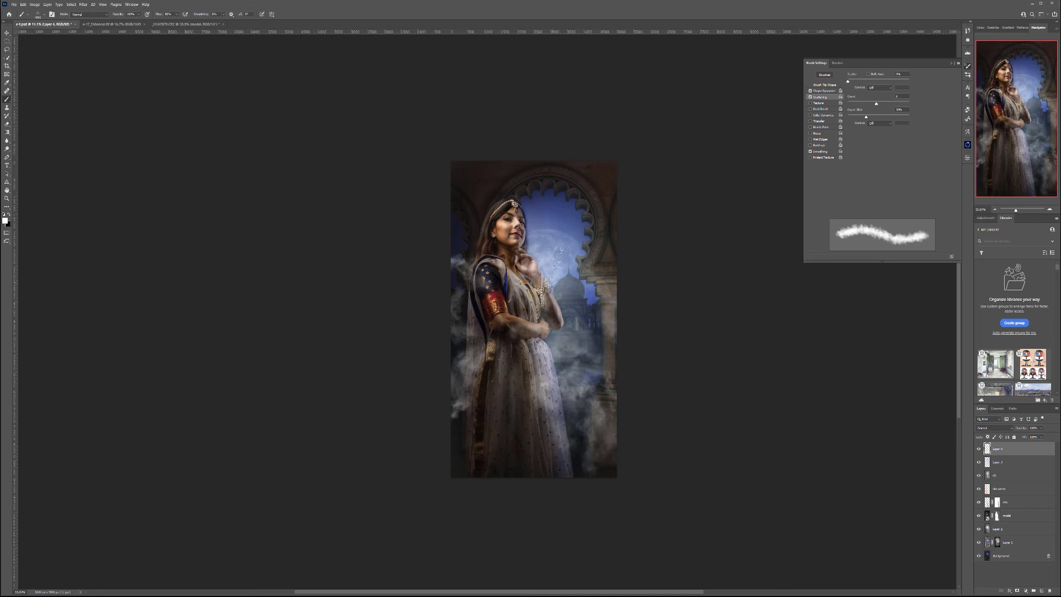
pyautogui.click(547, 270)
pyautogui.click(568, 275)
pyautogui.click(463, 252)
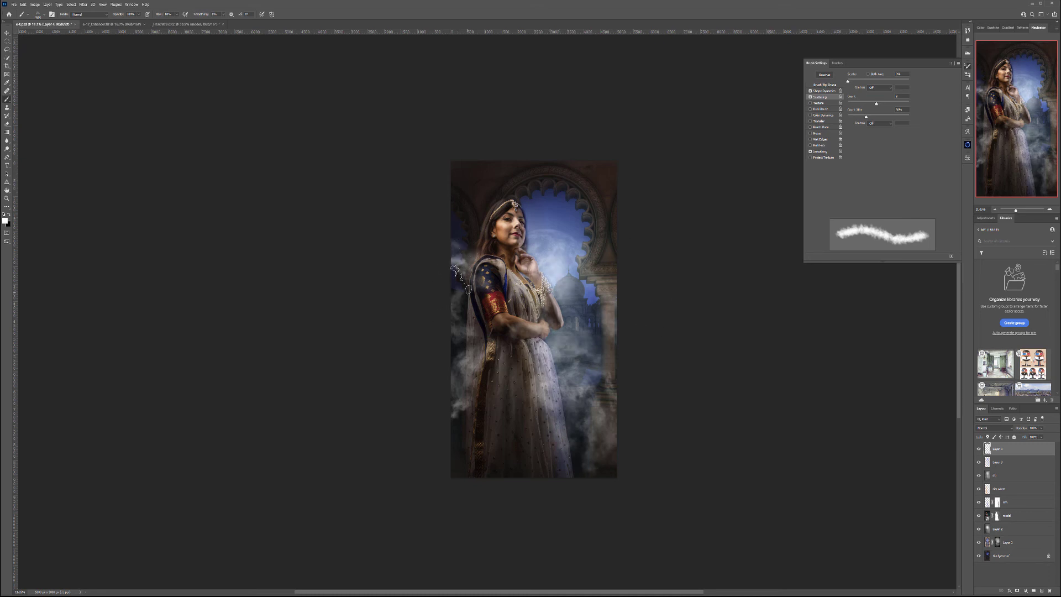
pyautogui.moveTo(439, 284); pyautogui.dragTo(438, 320)
pyautogui.moveTo(429, 417)
pyautogui.mouseDown()
pyautogui.moveTo(461, 470)
pyautogui.moveTo(486, 412)
pyautogui.mouseUp()
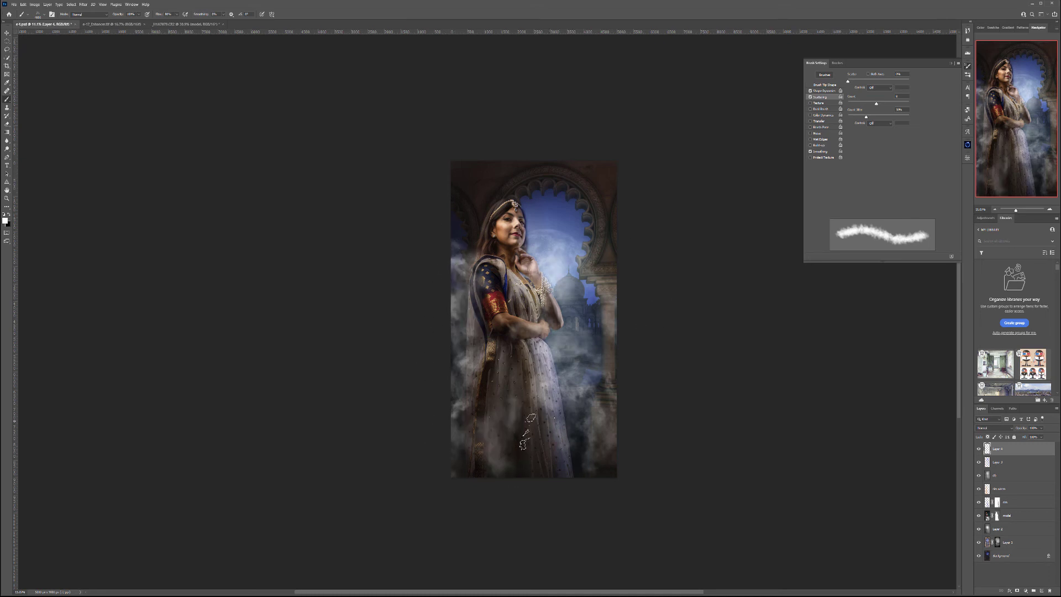
# Set the cloud layer's blend mode to Soft Light and compare it on and off
pyautogui.click(995, 428)
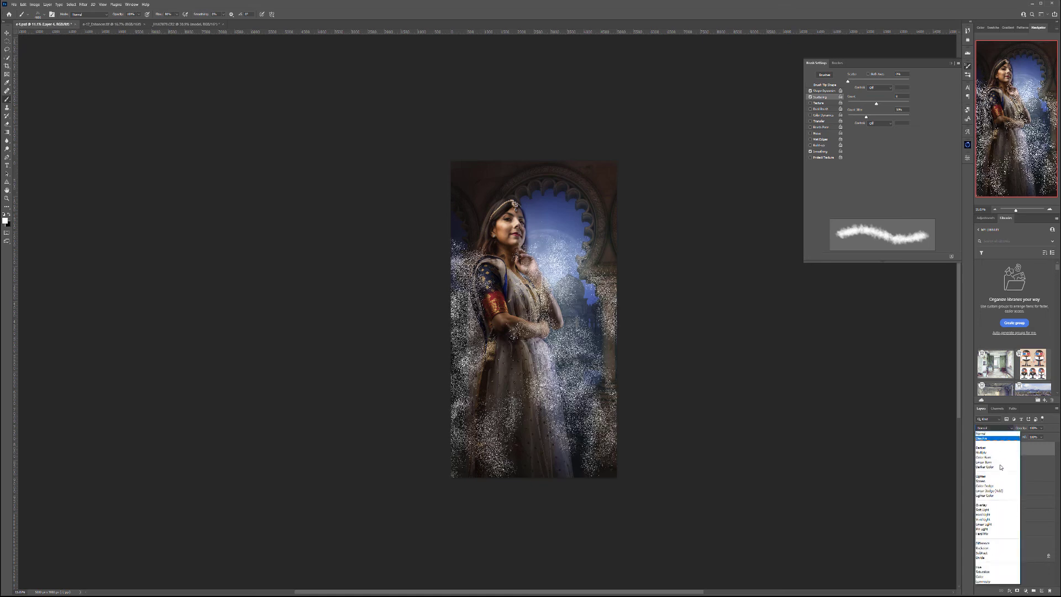
pyautogui.click(995, 509)
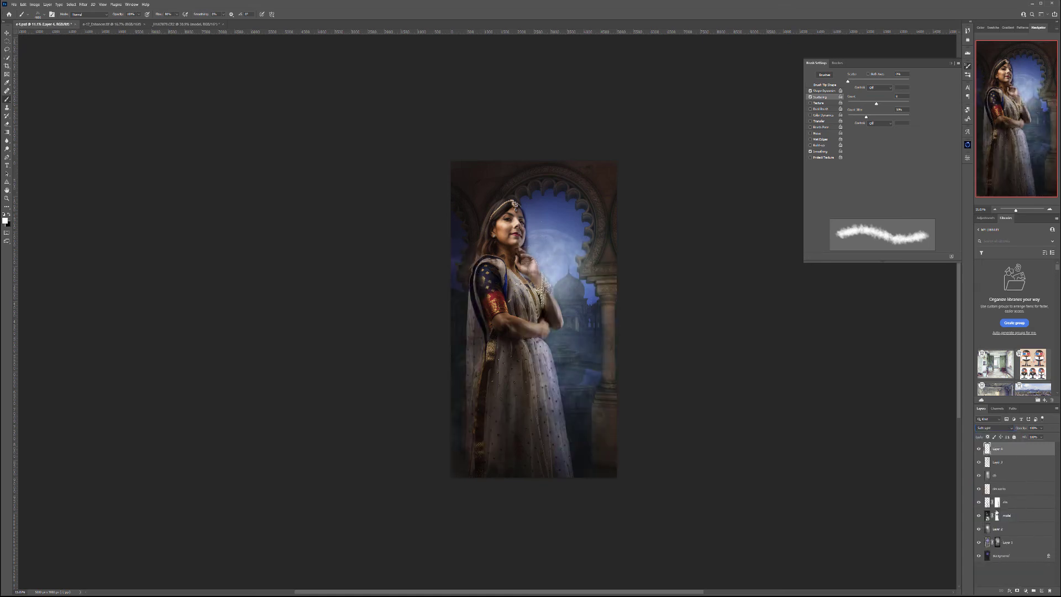
pyautogui.click(980, 449)
pyautogui.click(981, 448)
pyautogui.click(980, 449)
pyautogui.click(980, 449)
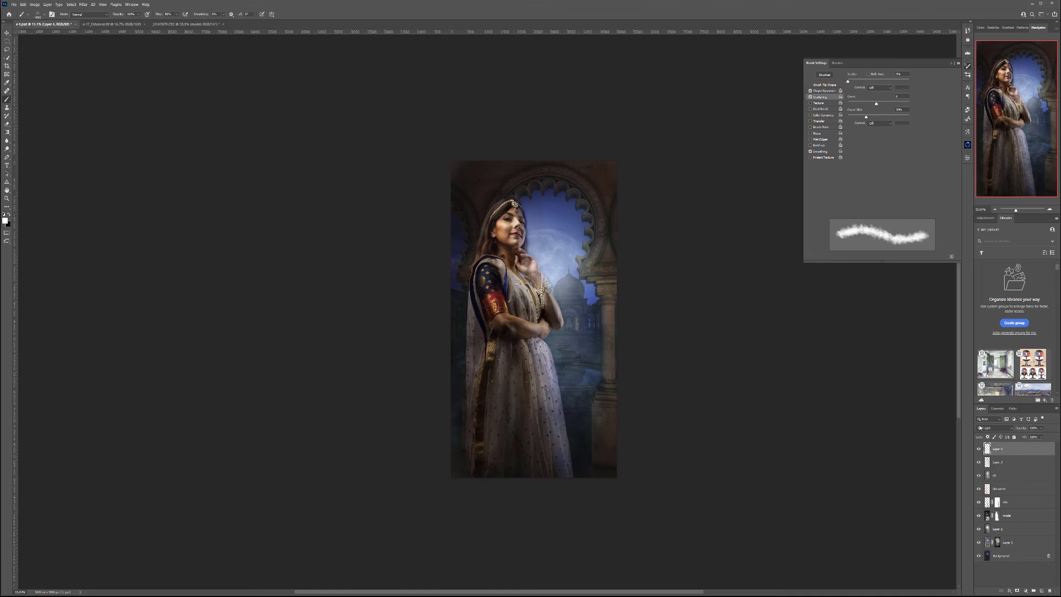
# Close Brush Settings, add a new layer, and name the layers fog, cast colors and grain
pyautogui.click(968, 72)
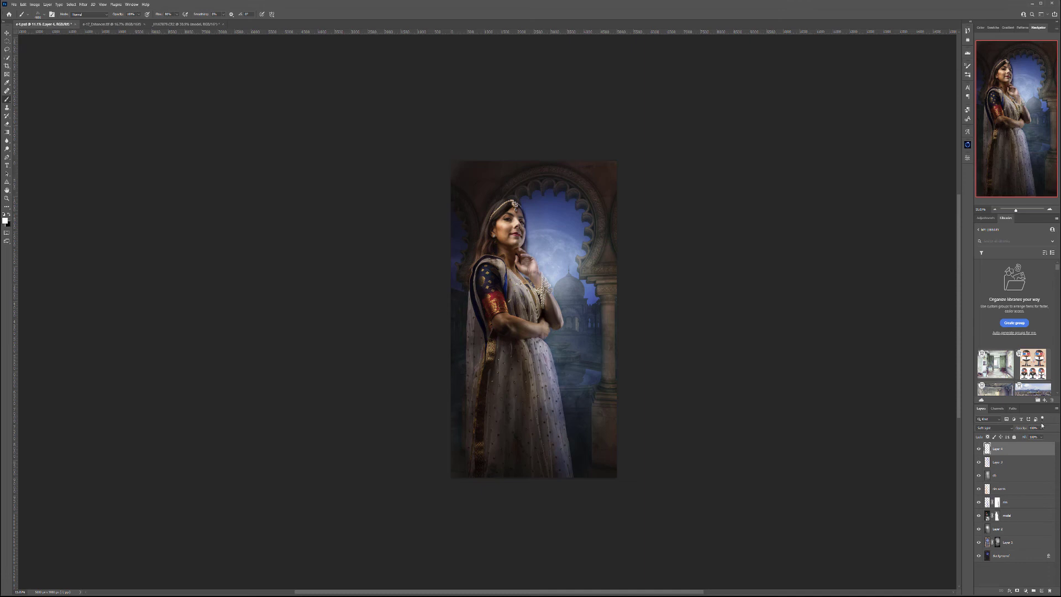
pyautogui.click(1041, 590)
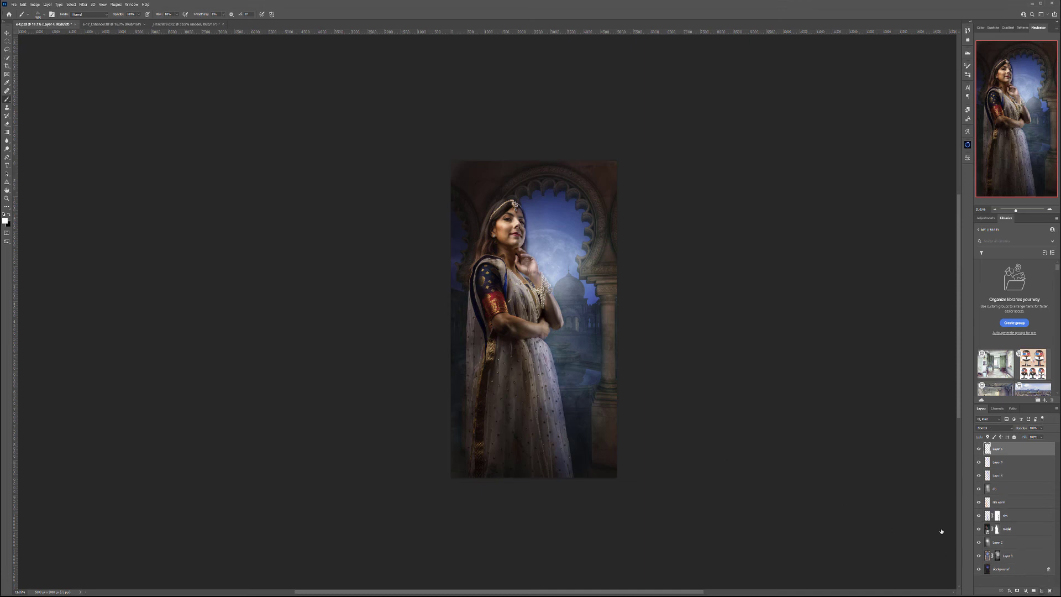
pyautogui.doubleClick(1000, 462)
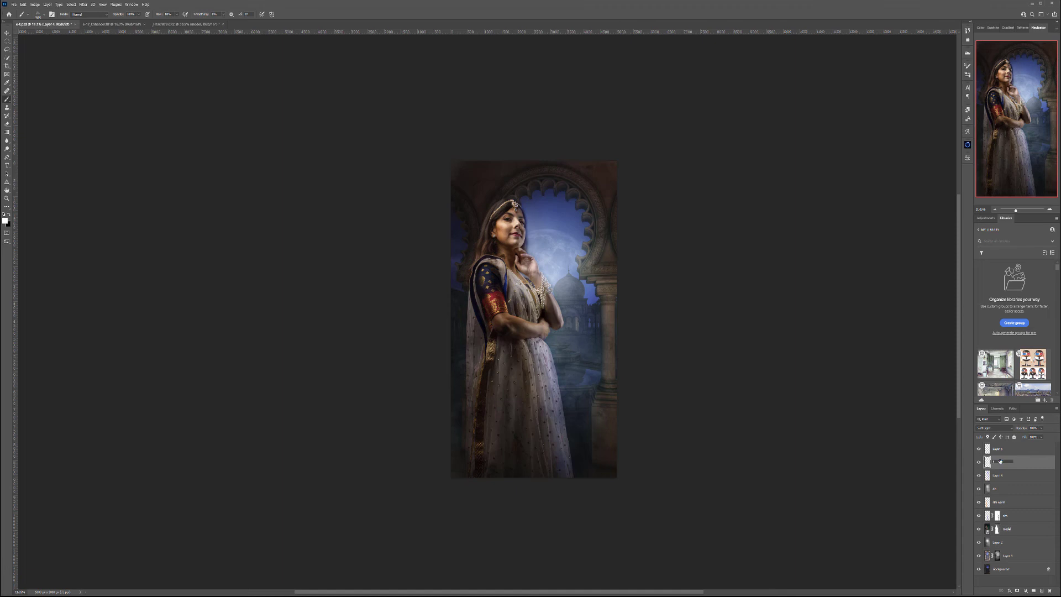
pyautogui.doubleClick(996, 476)
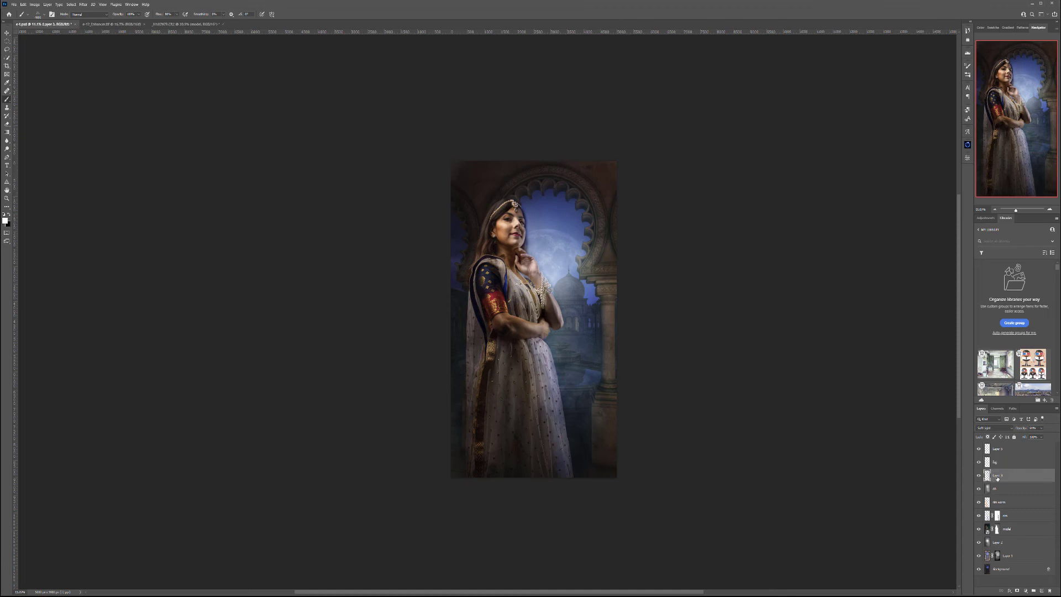
pyautogui.write('cool colors')
pyautogui.press('Return')
pyautogui.doubleClick(998, 449)
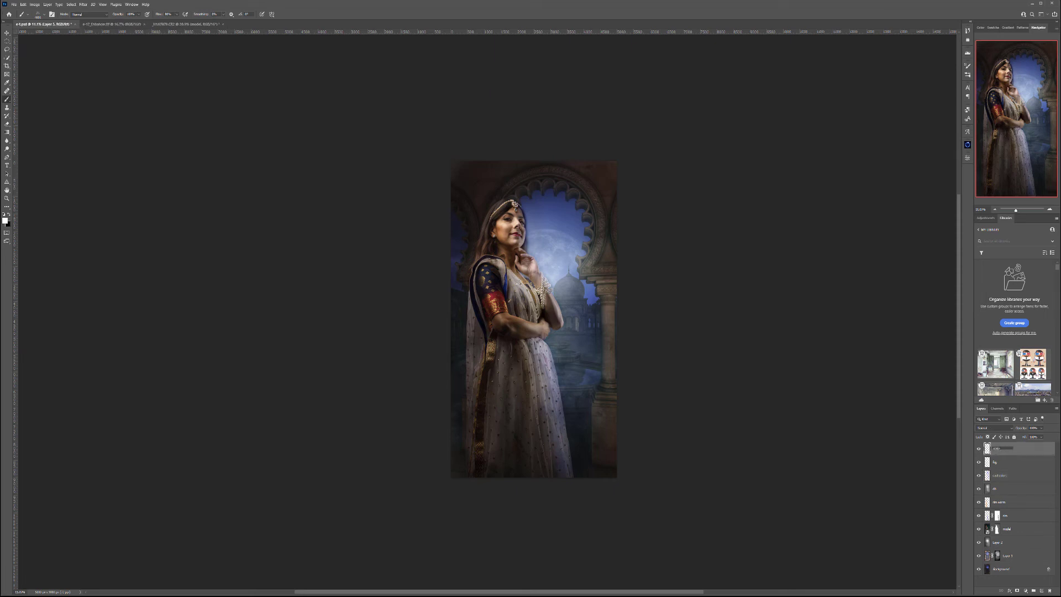
pyautogui.press('Return')
# Fill the grain layer with 50% grey using Shift+F5
pyautogui.click(6, 33)
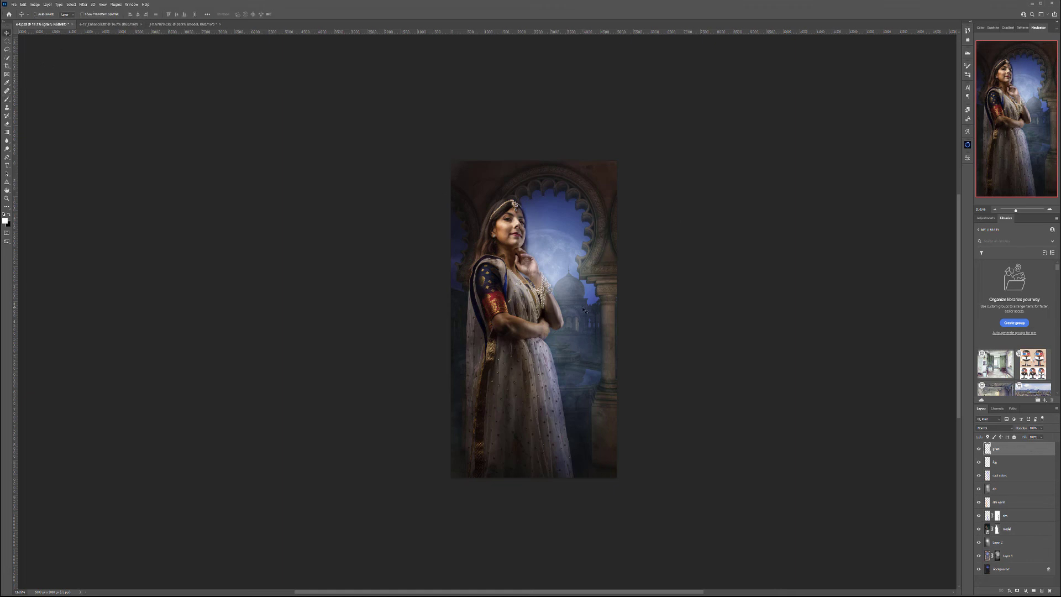
pyautogui.scroll(20, 590, 302)
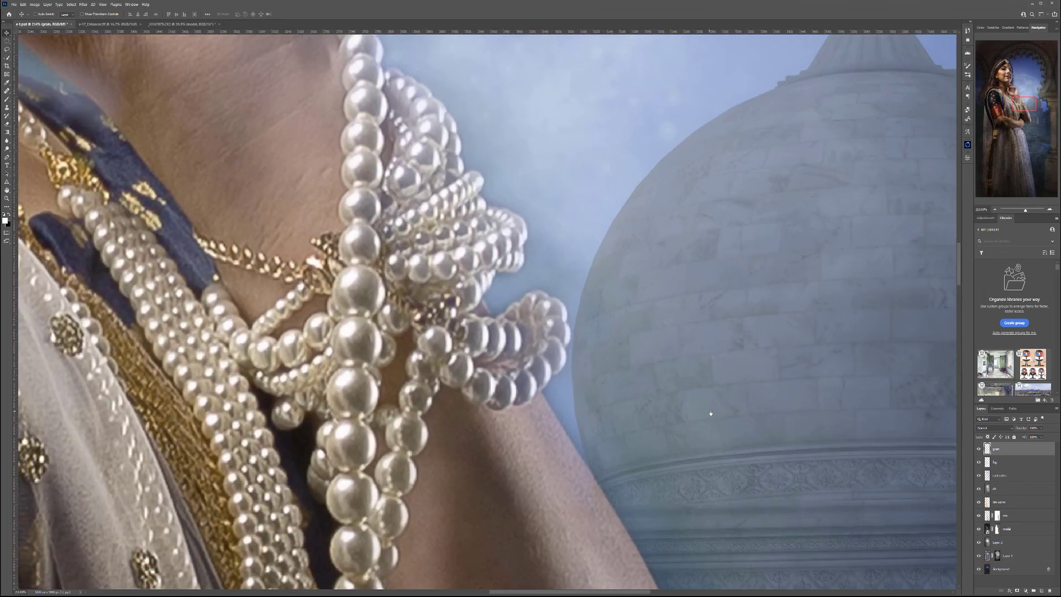
pyautogui.moveTo(713, 415); pyautogui.dragTo(558, 178)
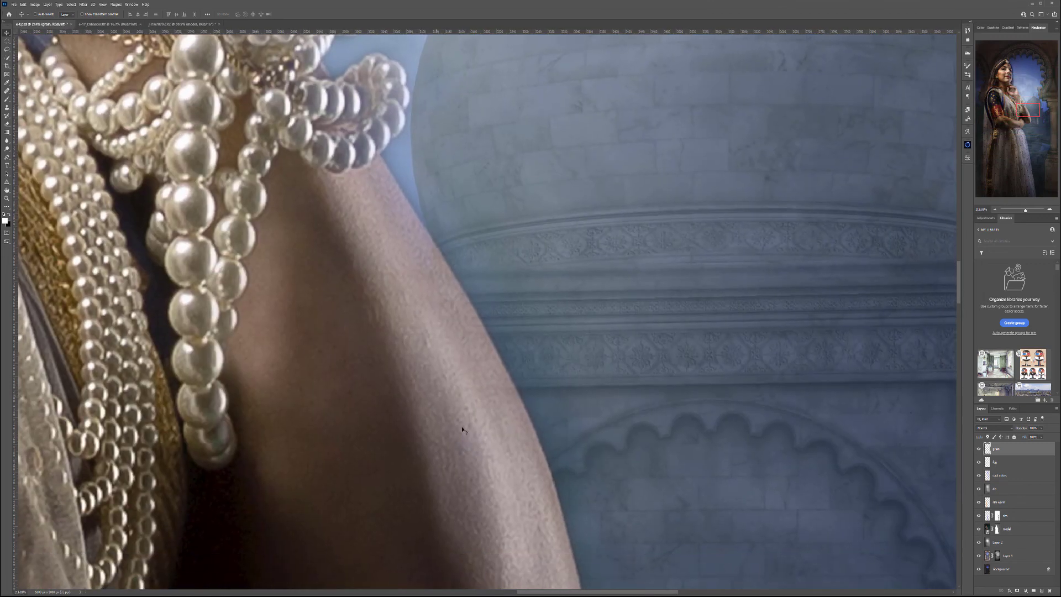
pyautogui.scroll(-20, 560, 239)
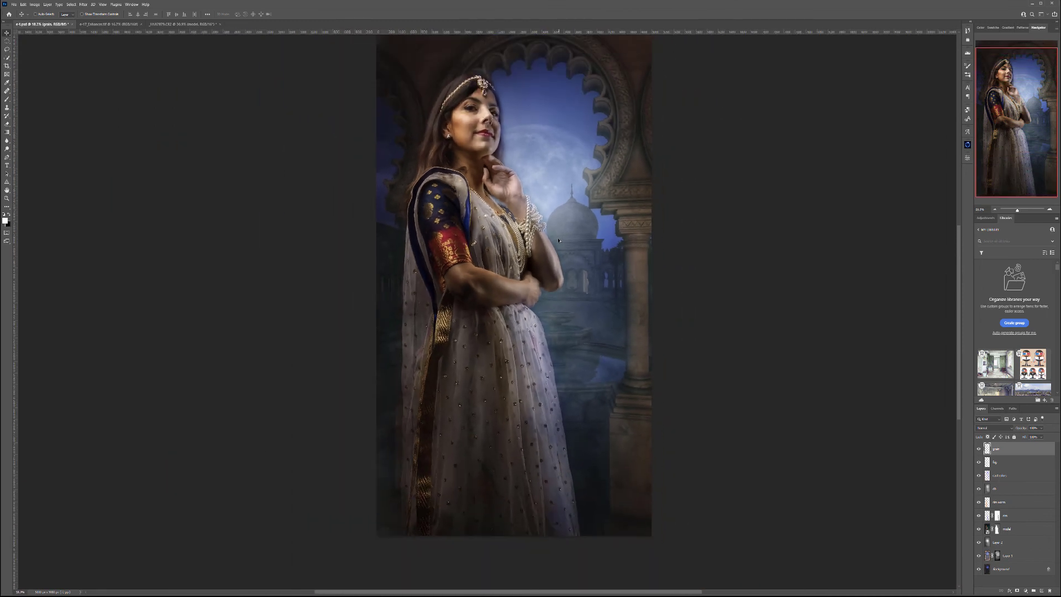
pyautogui.scroll(-1, 558, 241)
pyautogui.hotkey('alt', 'space')
pyautogui.click(558, 235)
pyautogui.moveTo(547, 200); pyautogui.dragTo(554, 228)
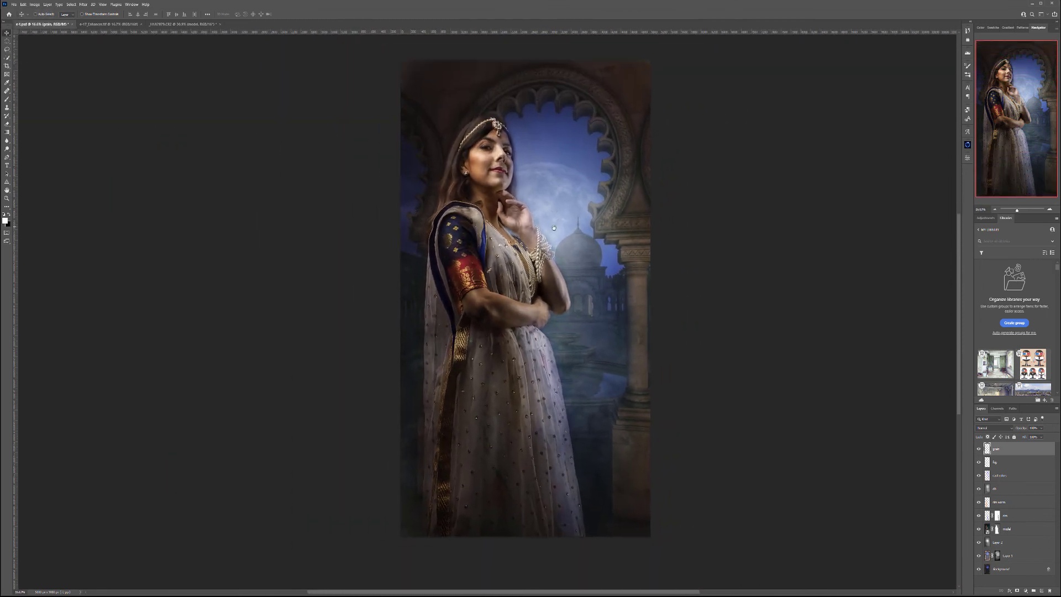
pyautogui.scroll(-1, 562, 249)
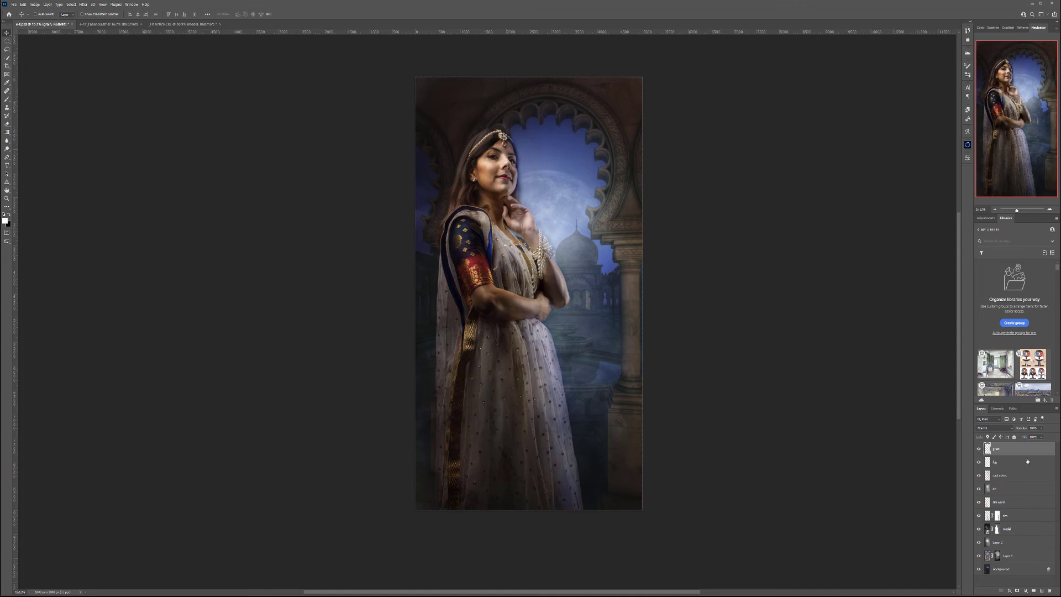
pyautogui.hotkey('shift', 'F5')
pyautogui.press('Return')
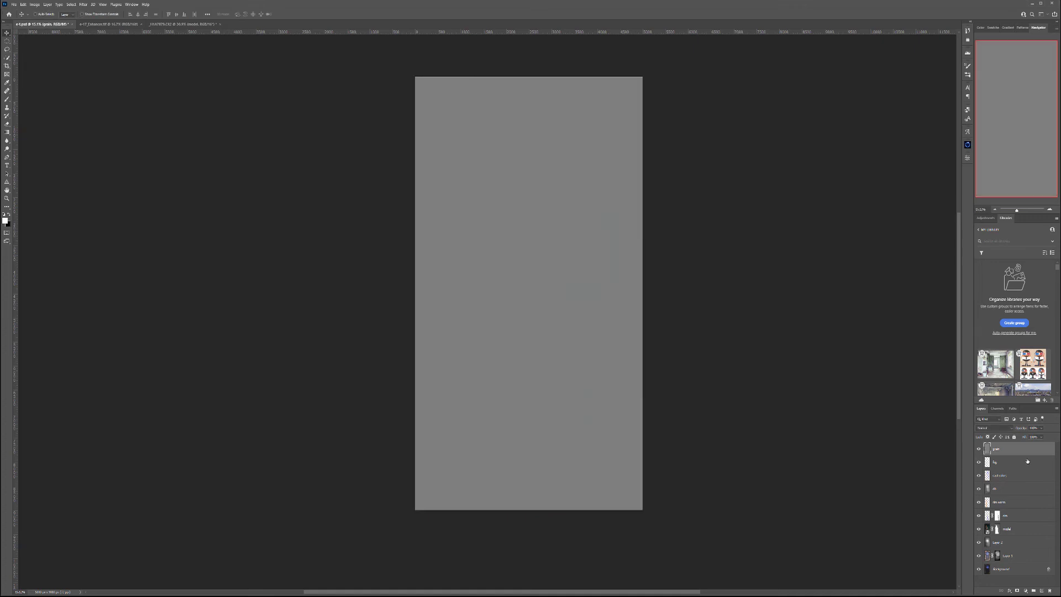
# Apply Filter > Noise > Add Noise with amount 15 to the grain layer
pyautogui.click(83, 5)
pyautogui.moveTo(138, 104)
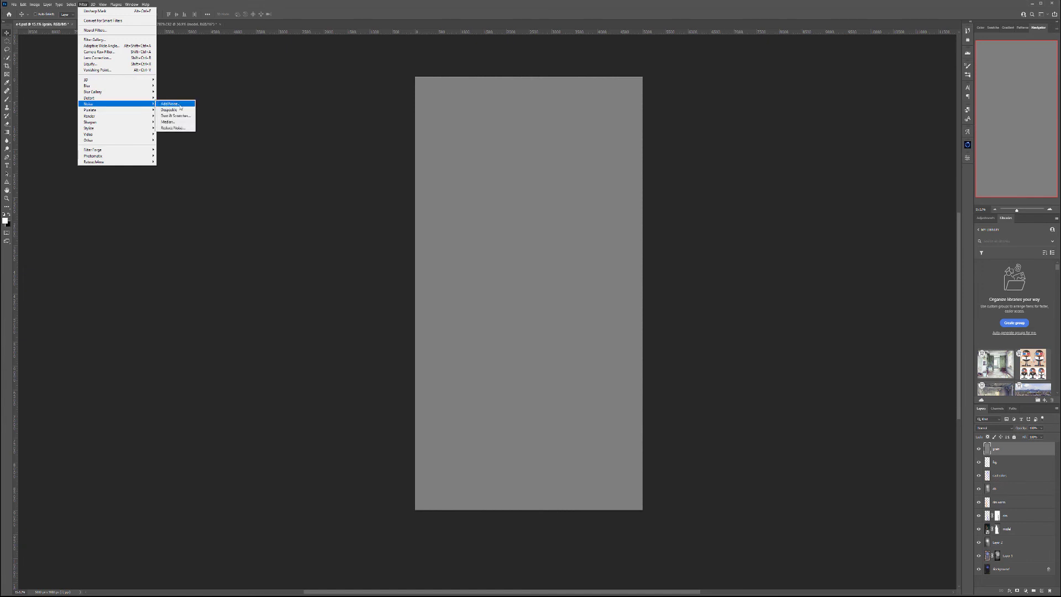
pyautogui.click(180, 106)
pyautogui.write('15')
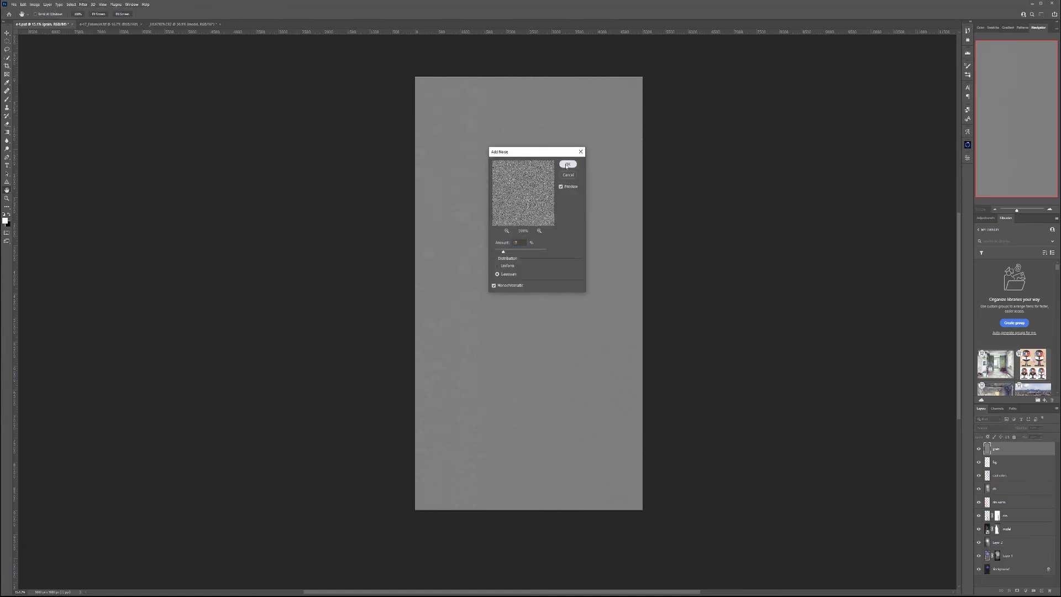
pyautogui.click(567, 165)
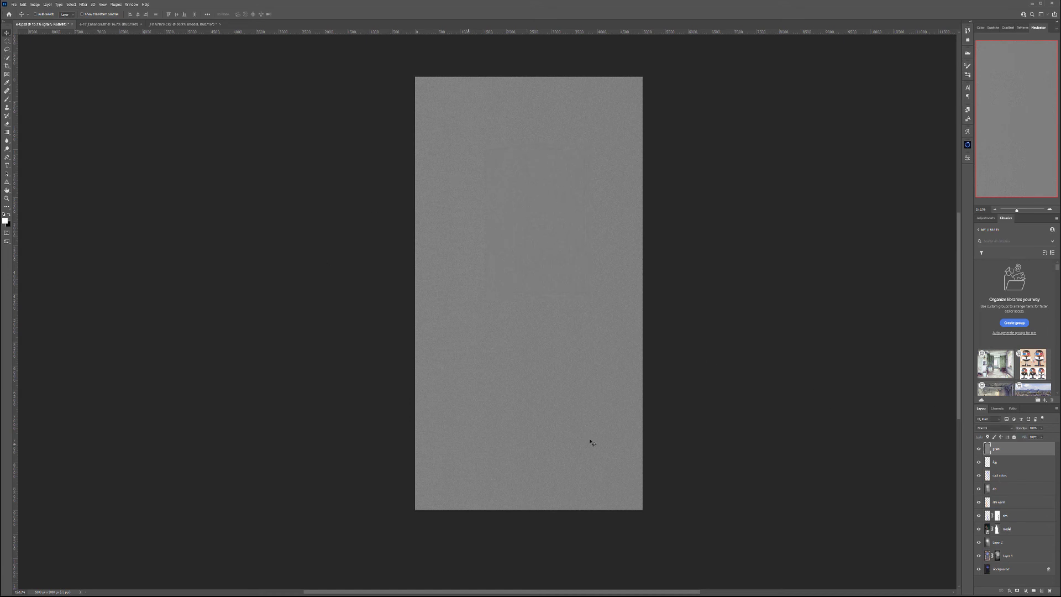
# Set the grain layer to Soft Light blend mode at 88% opacity
pyautogui.click(1009, 429)
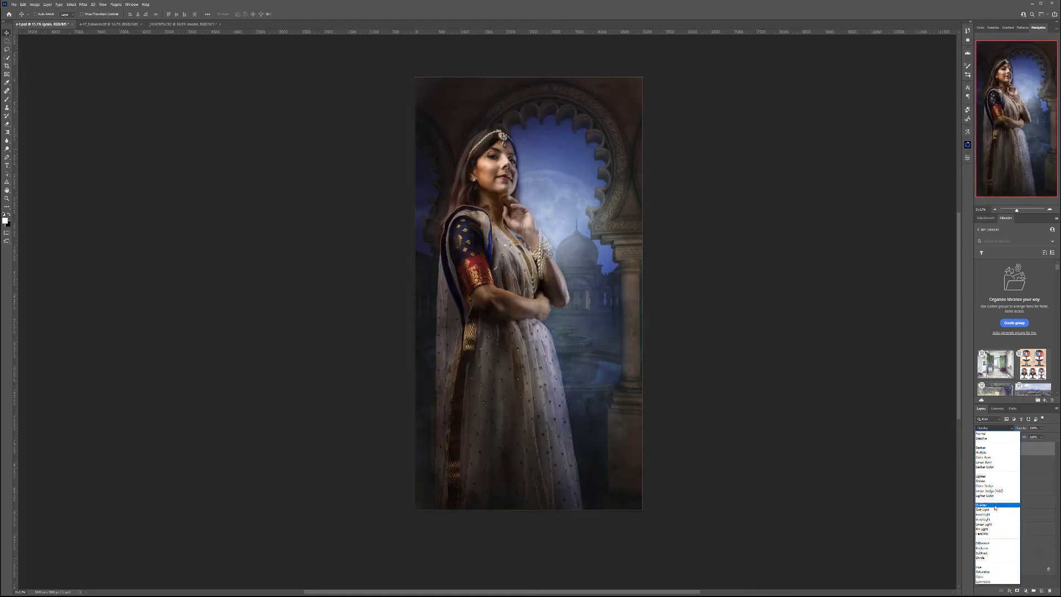
pyautogui.click(995, 509)
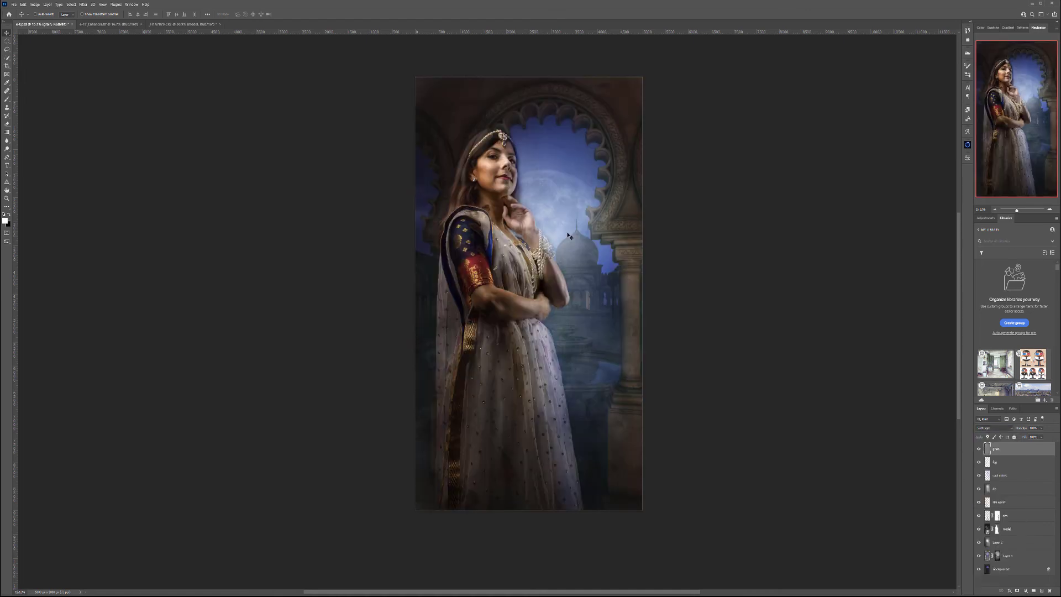
pyautogui.scroll(5, 557, 195)
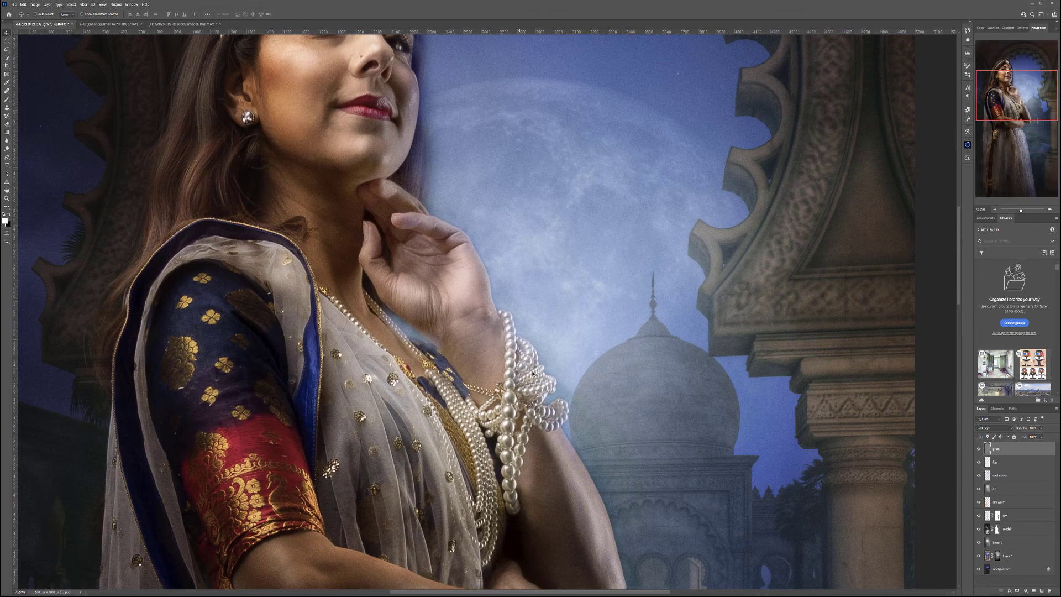
pyautogui.scroll(5, 534, 374)
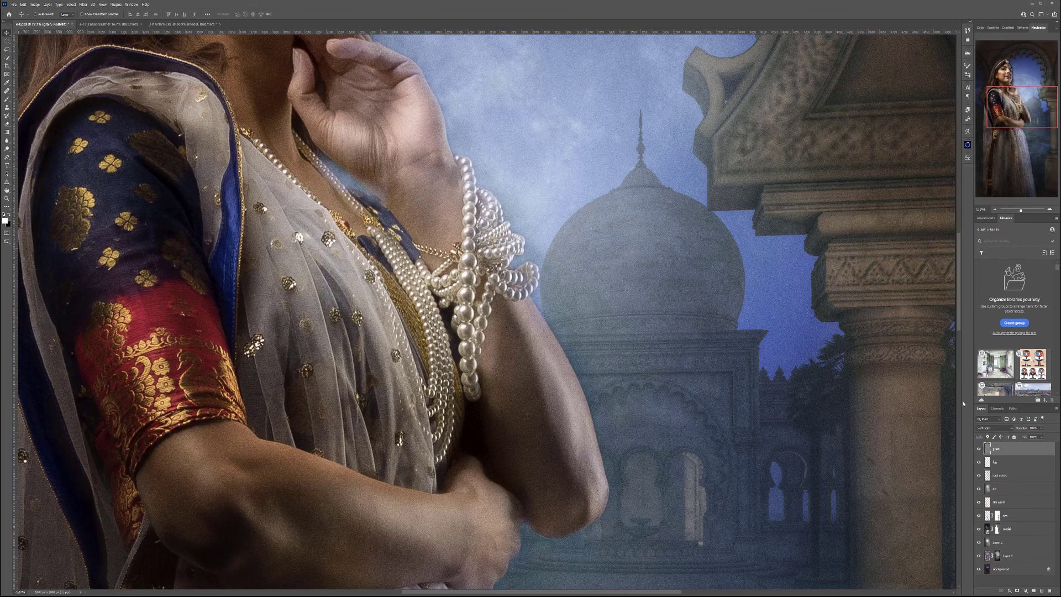
pyautogui.click(1042, 430)
pyautogui.moveTo(1035, 438); pyautogui.dragTo(1039, 438)
pyautogui.click(849, 405)
pyautogui.scroll(-9, 436, 351)
pyautogui.moveTo(465, 380); pyautogui.dragTo(516, 316)
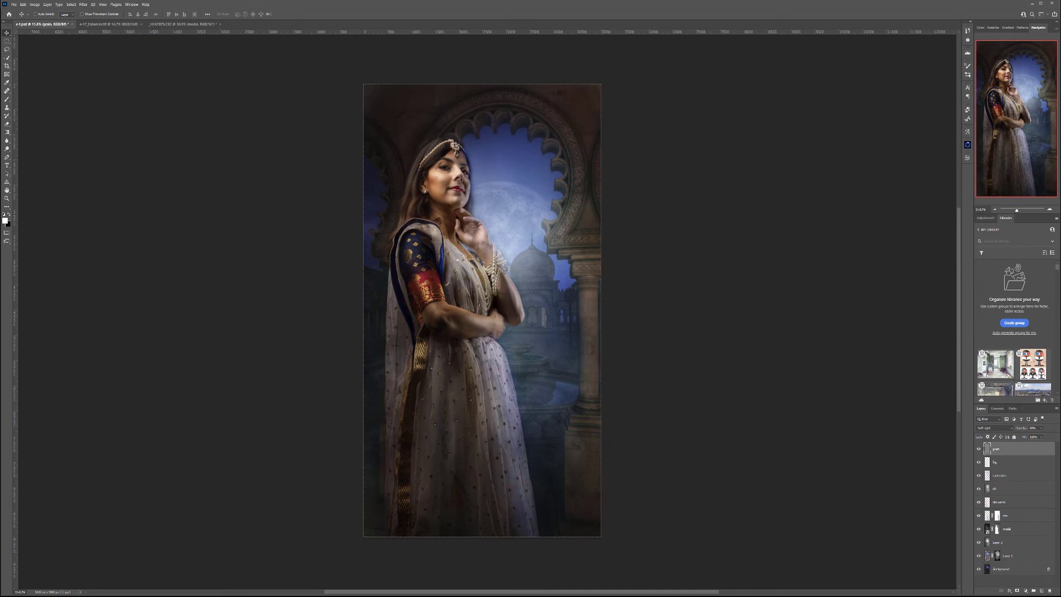
# Stamp all visible layers into a new layer with Ctrl+Alt+Shift+E and name it ff
pyautogui.hotkey('ctrl', 'alt', 'shift', 'e')
pyautogui.doubleClick(998, 448)
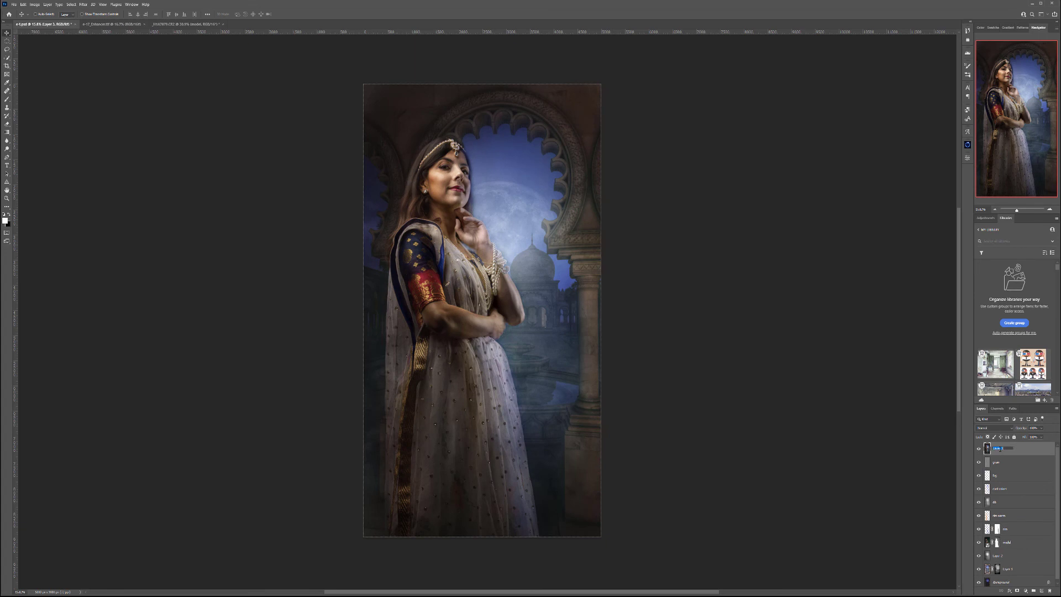
pyautogui.write('ff')
pyautogui.press('Return')
# Launch Filter > Filter Forge > Filter Forge 10 on the ff layer
pyautogui.click(90, 5)
pyautogui.moveTo(138, 150)
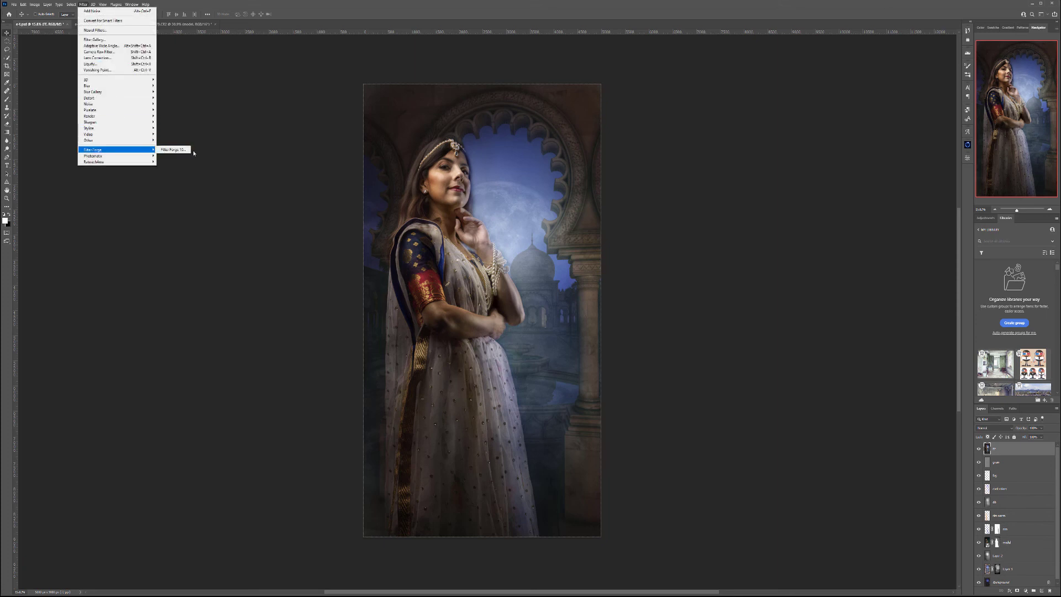
pyautogui.click(176, 149)
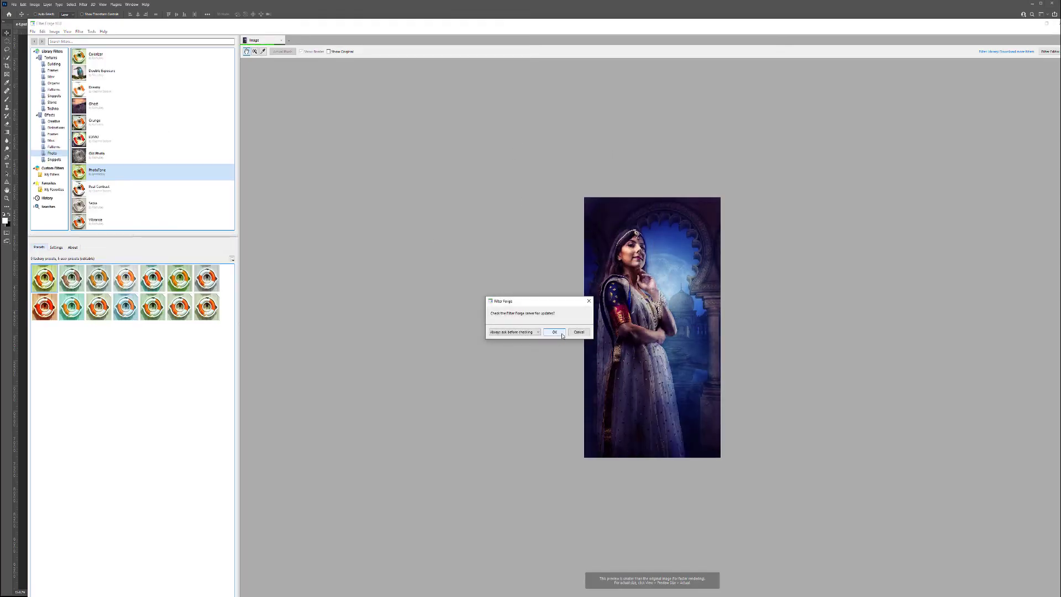
# Pick the last PhotoTone preset, lower Red to 37 and raise W Cycle for darker magentas
pyautogui.click(579, 332)
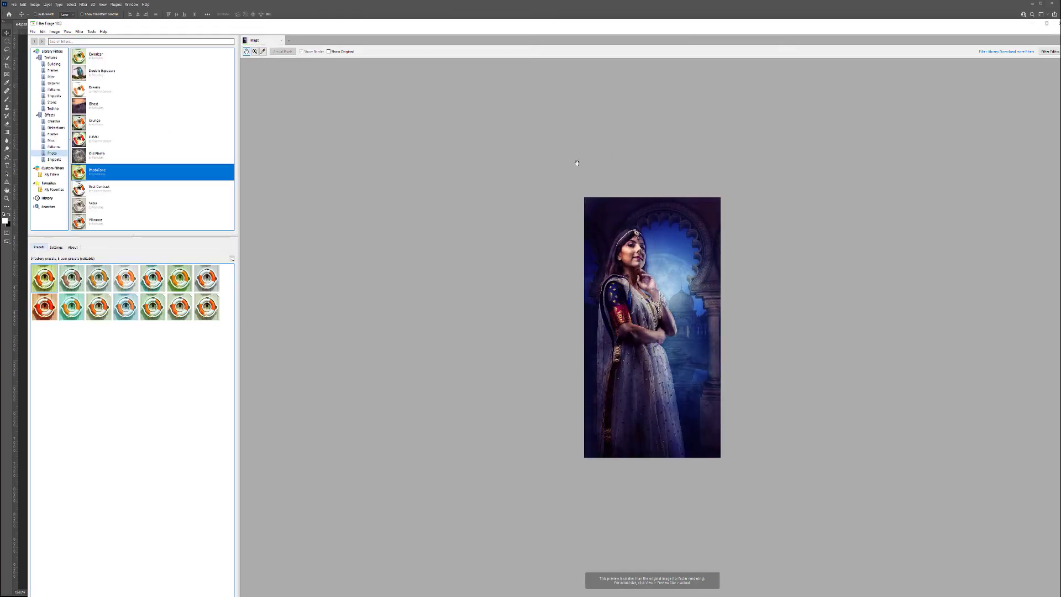
pyautogui.click(217, 308)
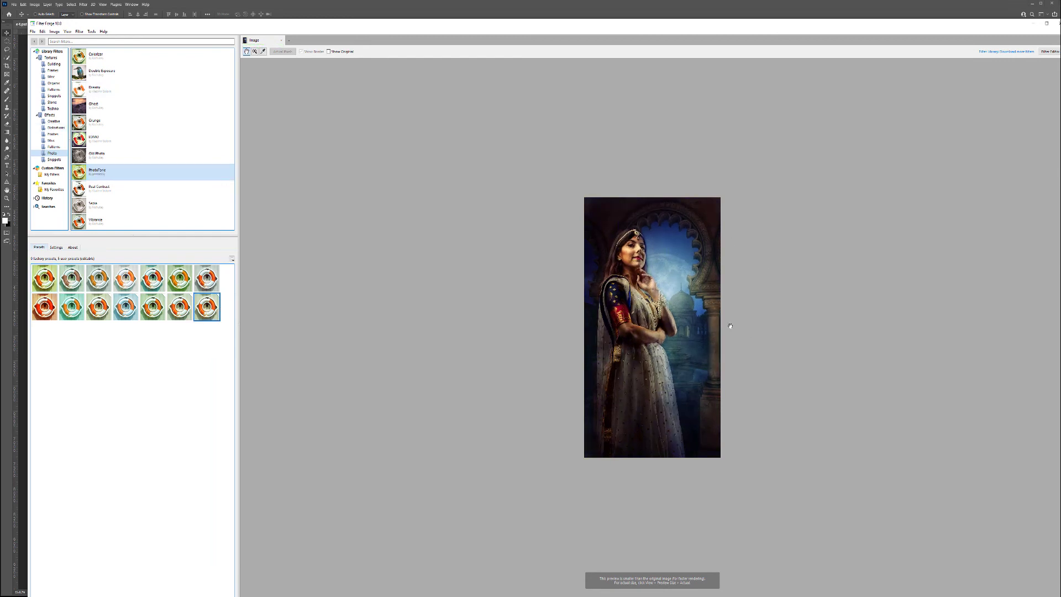
pyautogui.click(56, 247)
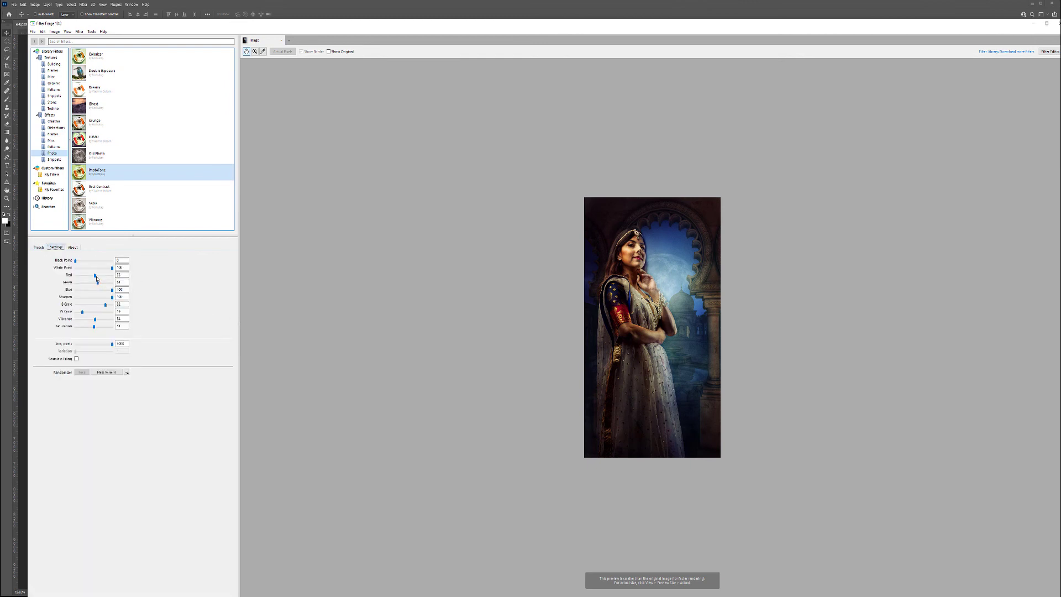
pyautogui.moveTo(95, 274); pyautogui.dragTo(97, 284)
pyautogui.moveTo(84, 315); pyautogui.dragTo(94, 320)
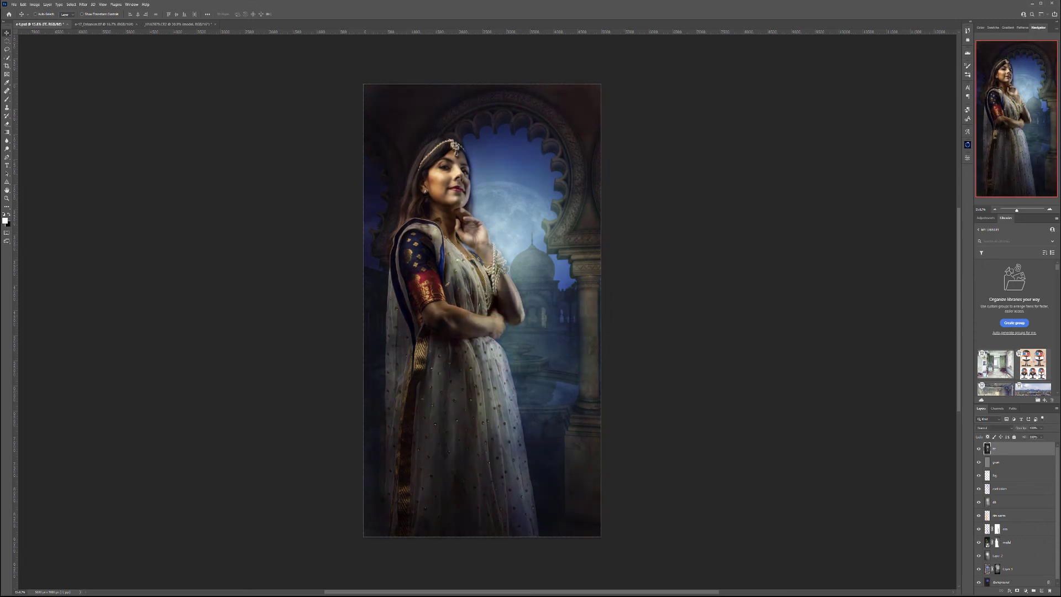
# Add a Selective Color adjustment layer and lighten the Blacks range via its Black slider
pyautogui.click(1041, 437)
pyautogui.click(1037, 446)
pyautogui.click(1017, 592)
pyautogui.click(1039, 586)
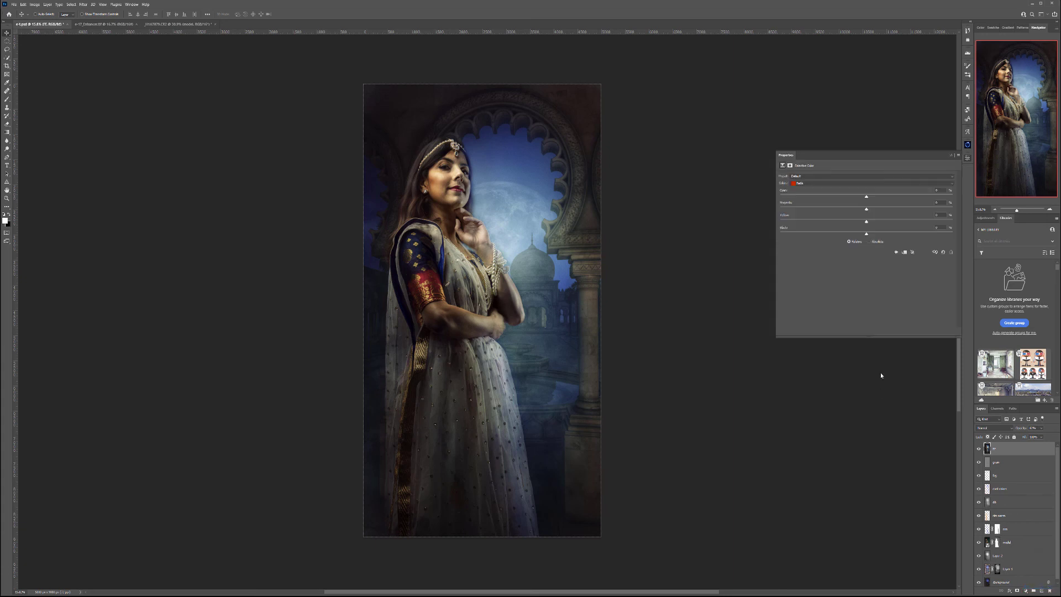
pyautogui.click(824, 183)
pyautogui.click(876, 231)
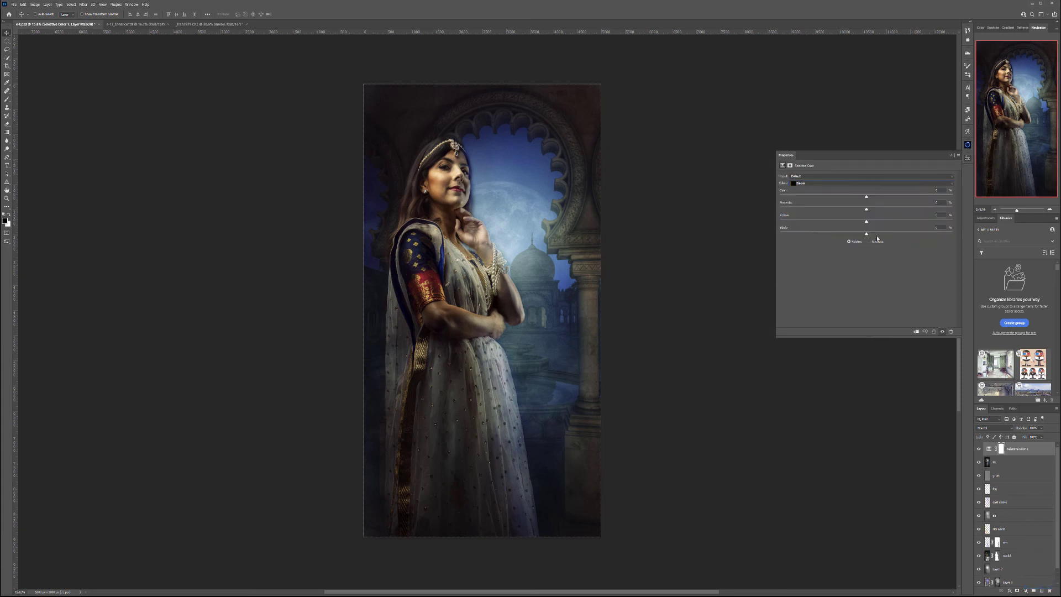
pyautogui.moveTo(866, 235)
pyautogui.mouseDown()
pyautogui.moveTo(834, 236)
pyautogui.moveTo(860, 238)
pyautogui.moveTo(866, 223)
pyautogui.mouseUp()
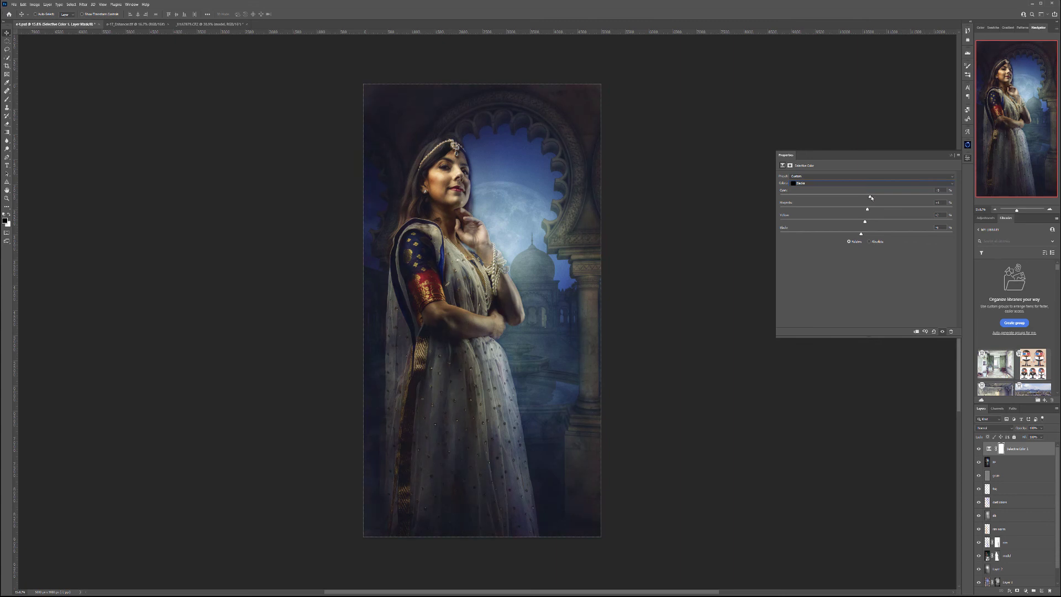
pyautogui.moveTo(866, 198)
pyautogui.mouseDown()
pyautogui.moveTo(857, 197)
pyautogui.moveTo(870, 196)
pyautogui.mouseUp()
pyautogui.hotkey('ctrl', 'z')
# Shift the Neutrals' cyan tint and deepen the Blacks slightly
pyautogui.click(836, 185)
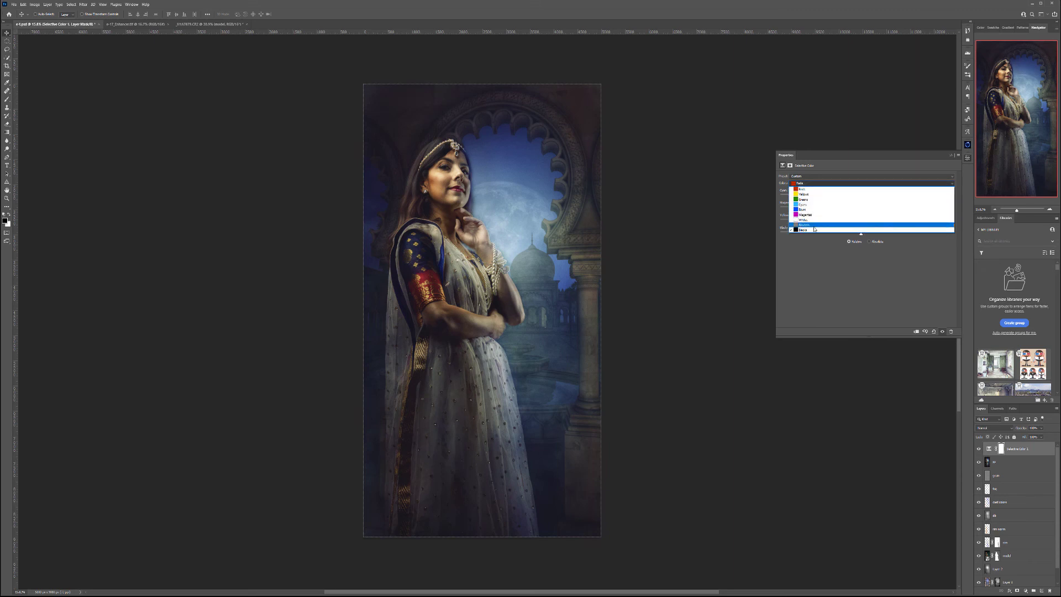
pyautogui.click(885, 225)
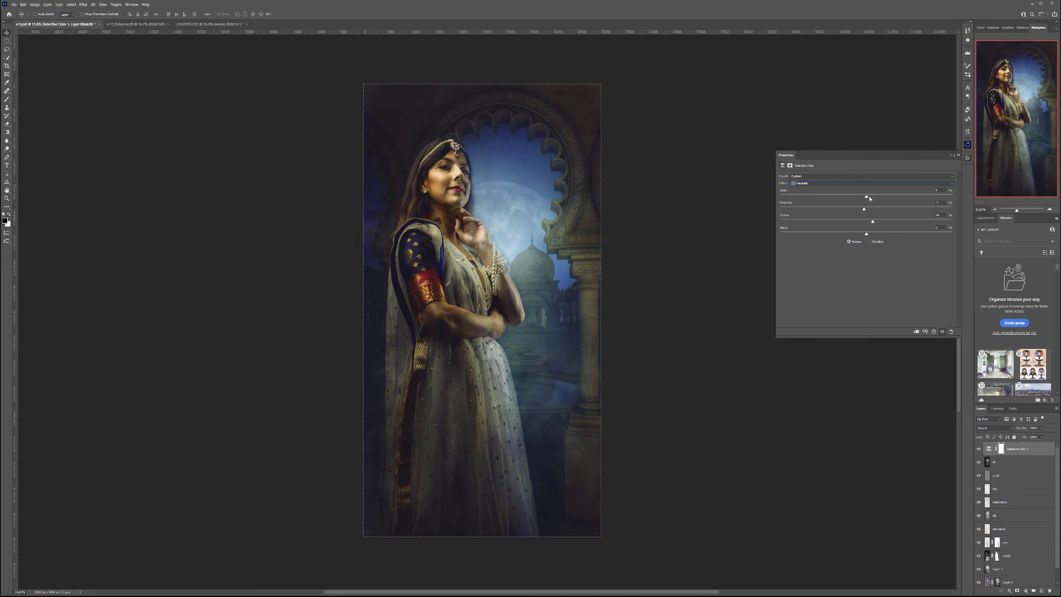
pyautogui.moveTo(845, 200); pyautogui.dragTo(864, 200)
pyautogui.click(854, 183)
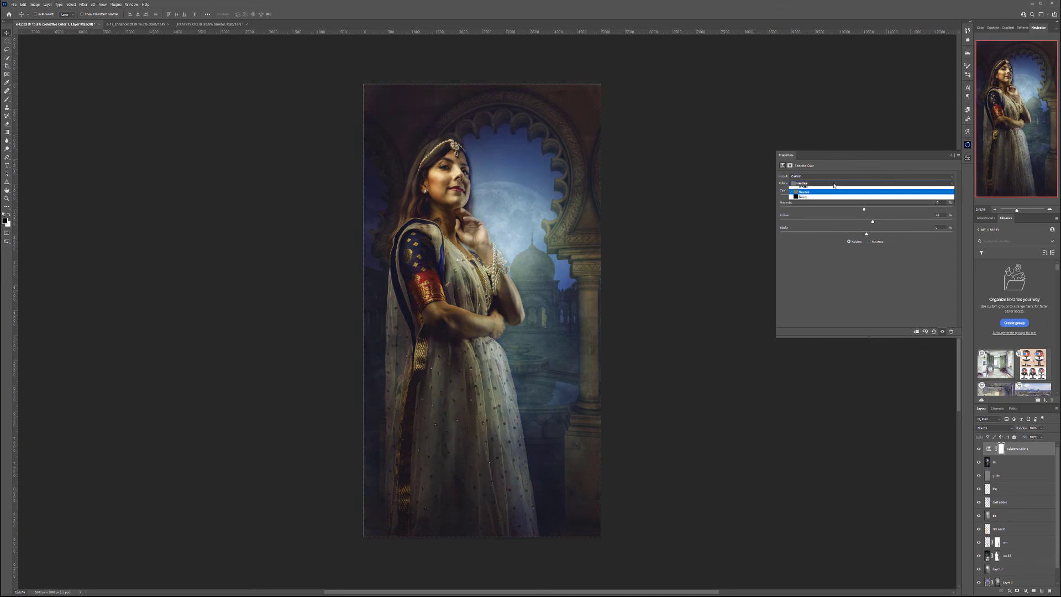
pyautogui.click(856, 228)
pyautogui.moveTo(861, 234); pyautogui.dragTo(866, 235)
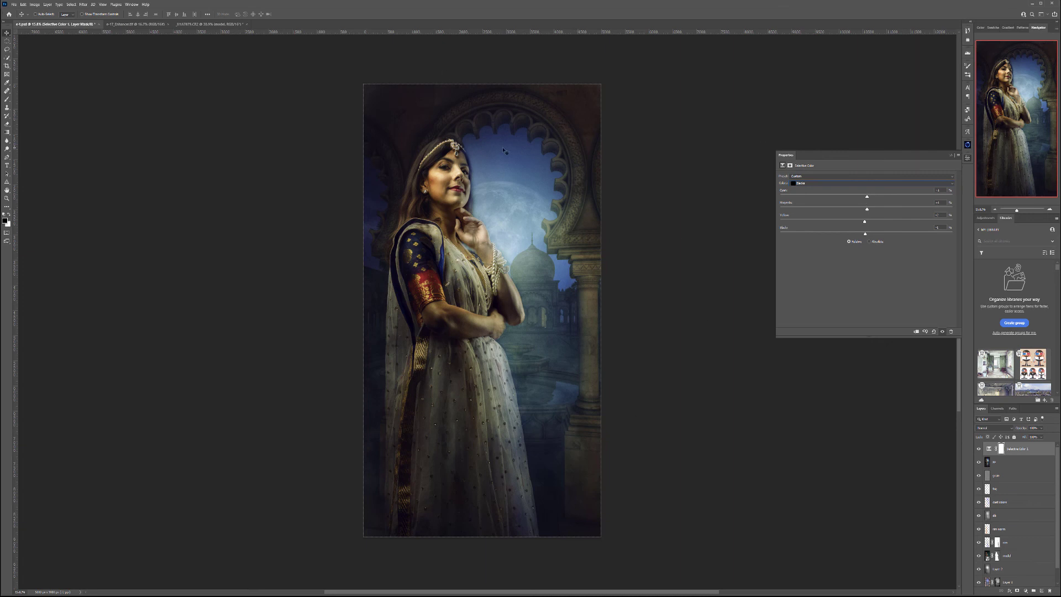
# Set Black in the Whites range to -100 to brighten the whites
pyautogui.click(854, 183)
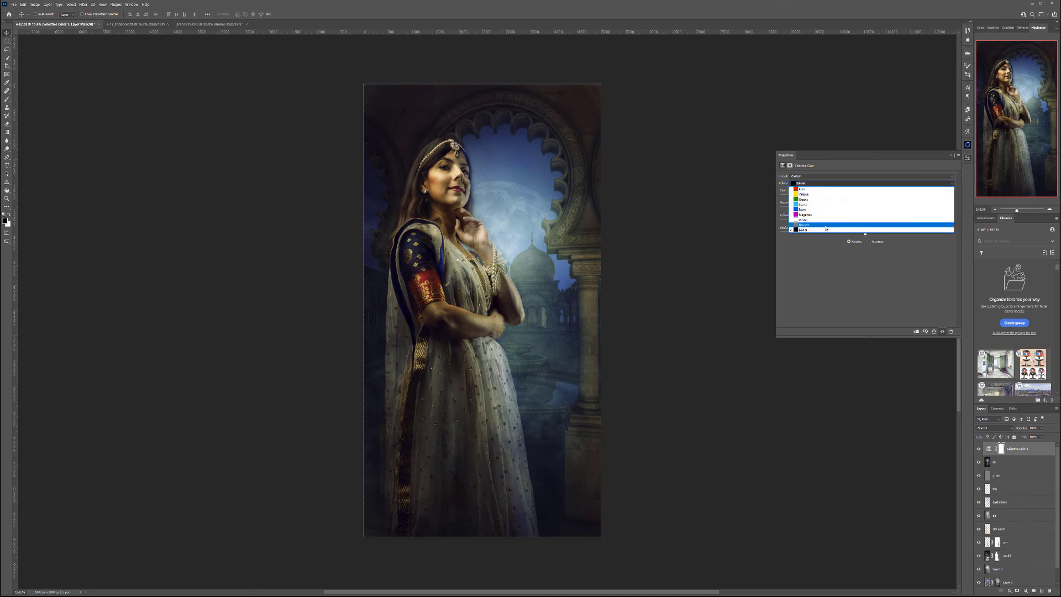
pyautogui.click(896, 218)
pyautogui.moveTo(870, 237); pyautogui.dragTo(870, 211)
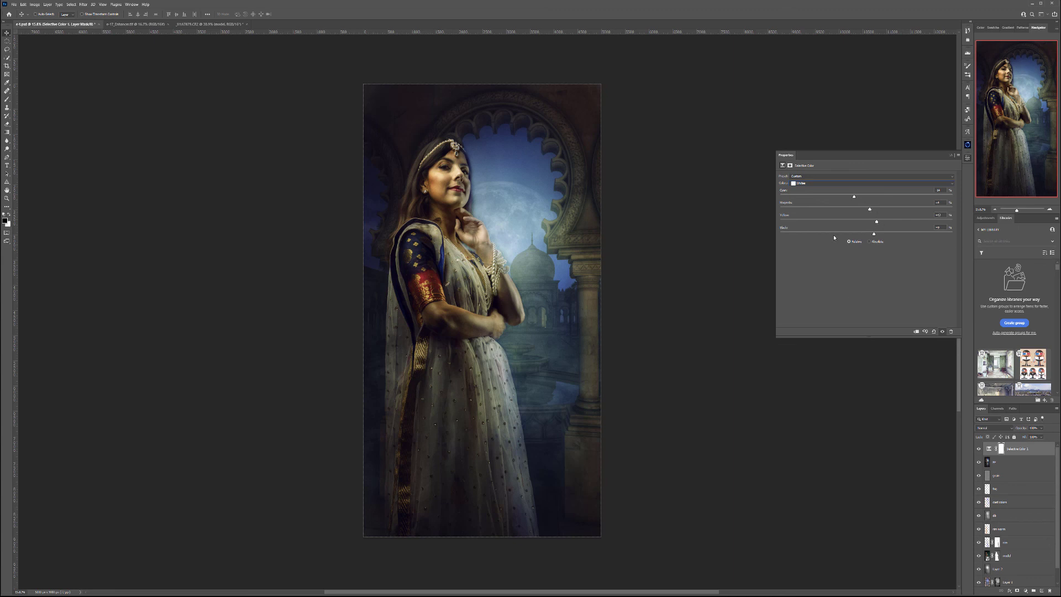
pyautogui.click(1027, 590)
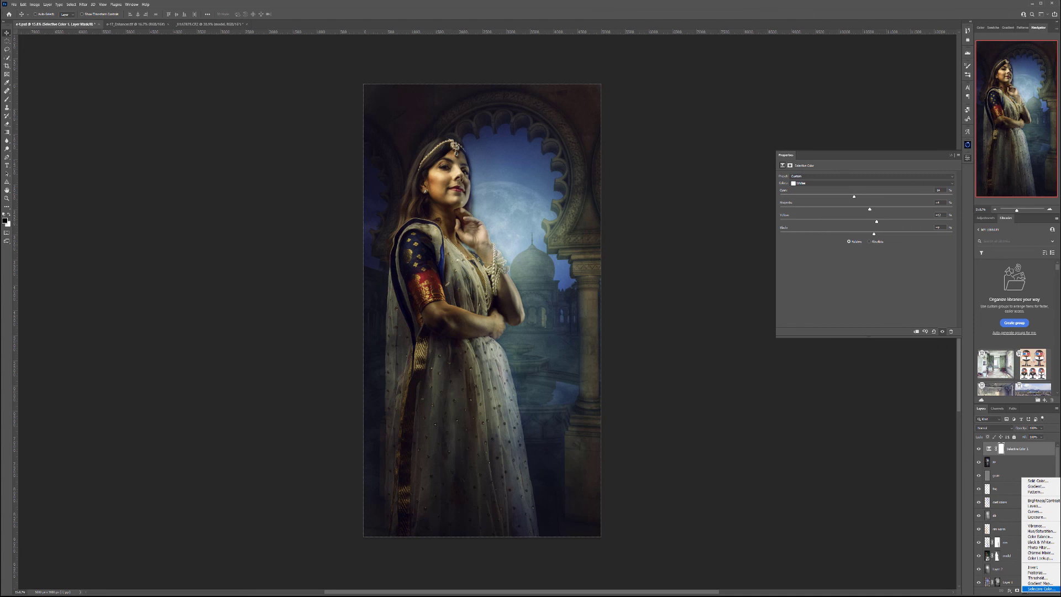
# Add a Curves layer pulled to black and mask out its centre with a marquee selection
pyautogui.click(1035, 511)
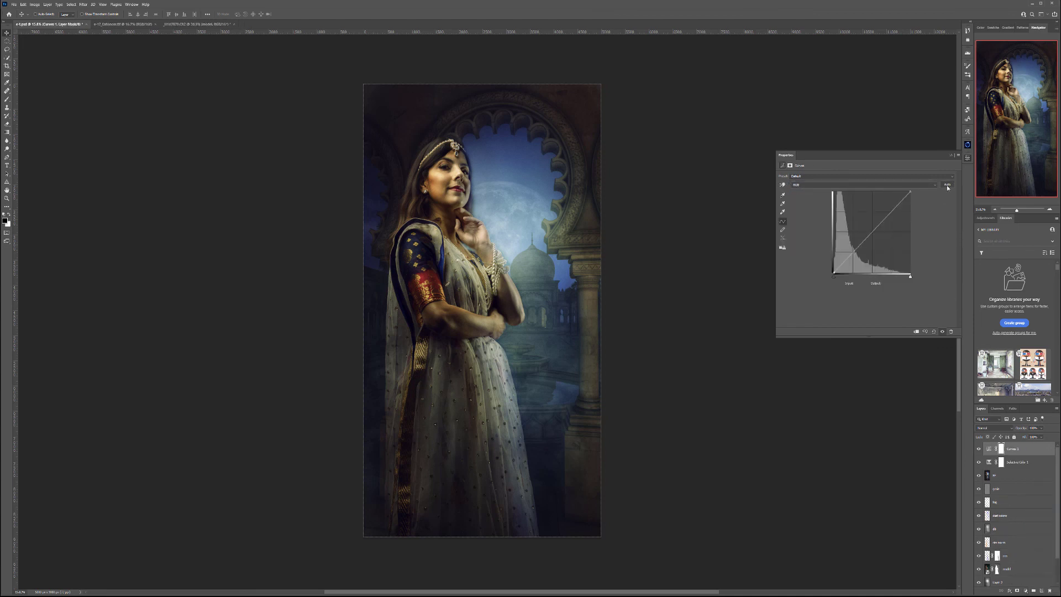
pyautogui.moveTo(910, 192); pyautogui.dragTo(910, 275)
pyautogui.click(7, 40)
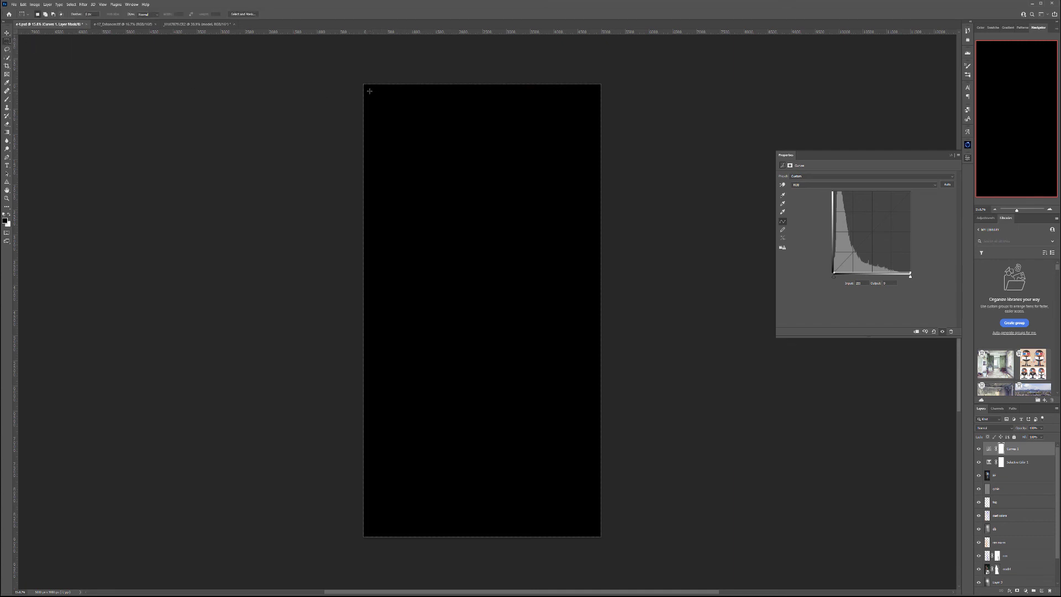
pyautogui.moveTo(369, 89); pyautogui.dragTo(596, 532)
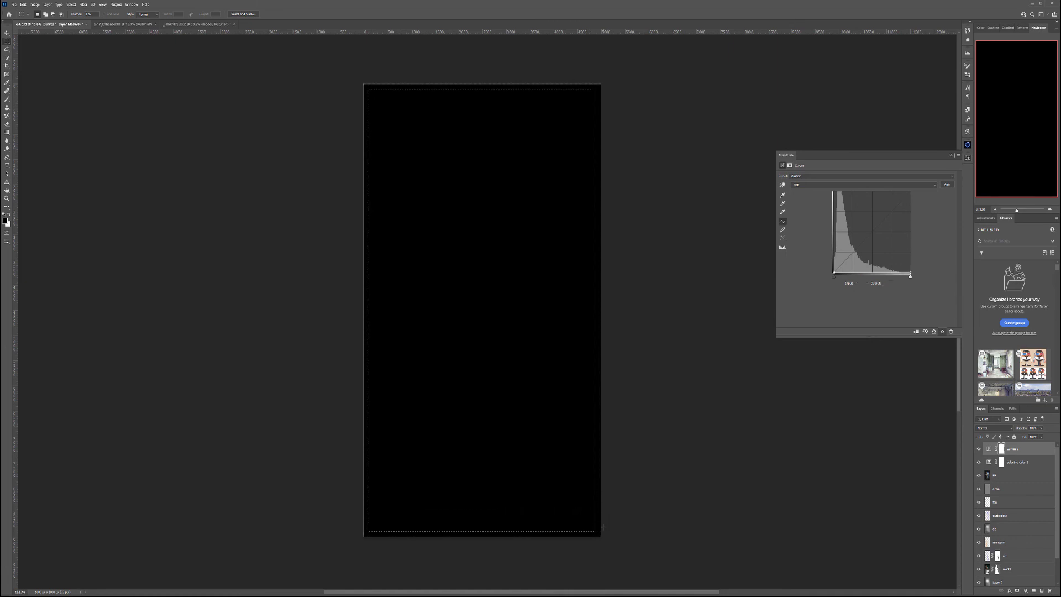
pyautogui.hotkey('alt', 'BackSpace')
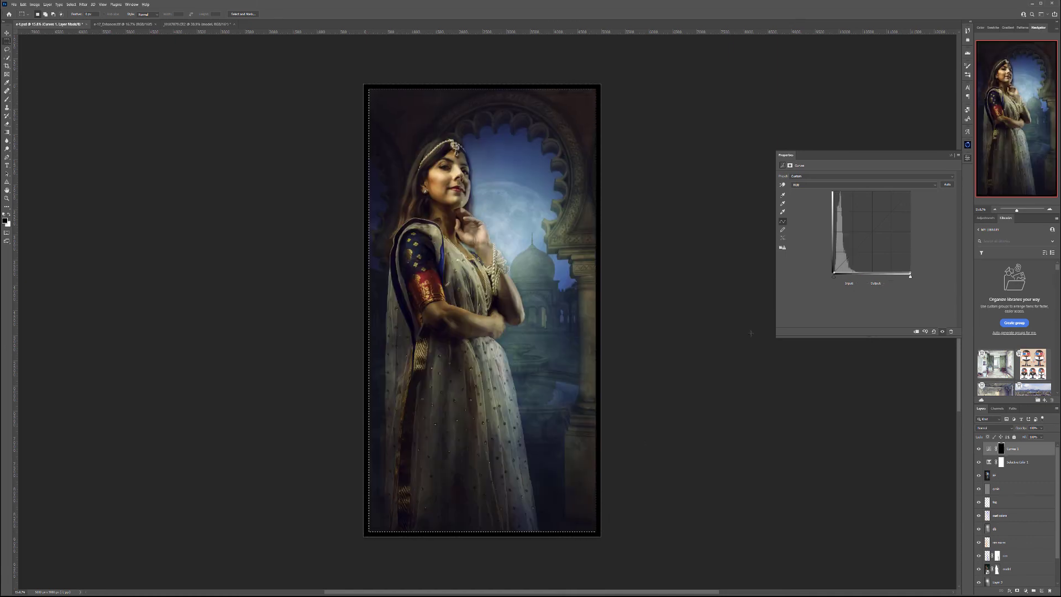
pyautogui.hotkey('ctrl', 'd')
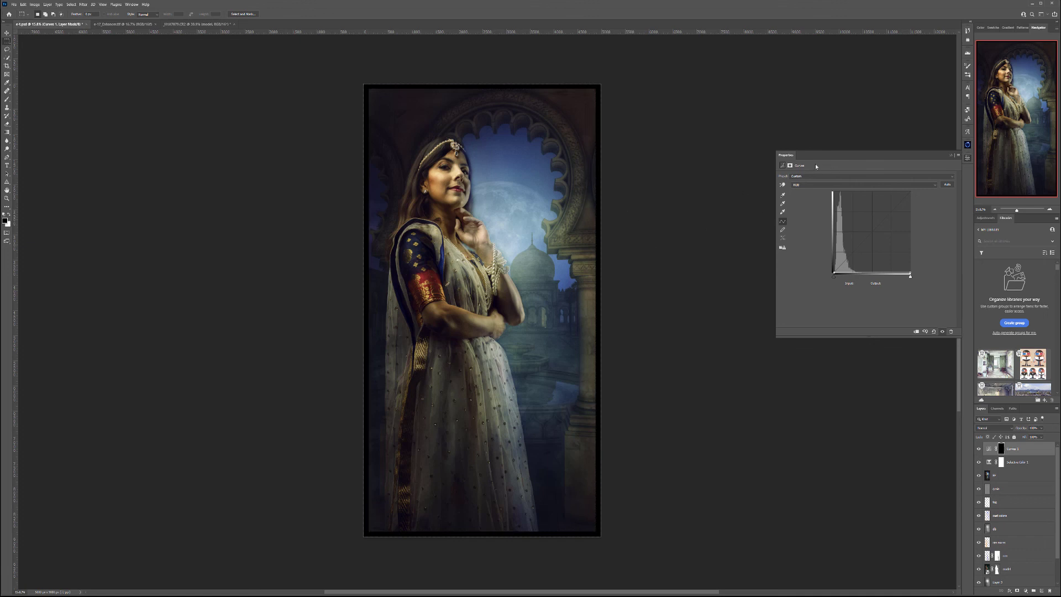
# Feather the Curves mask and blend the border layer in Soft Light
pyautogui.click(792, 164)
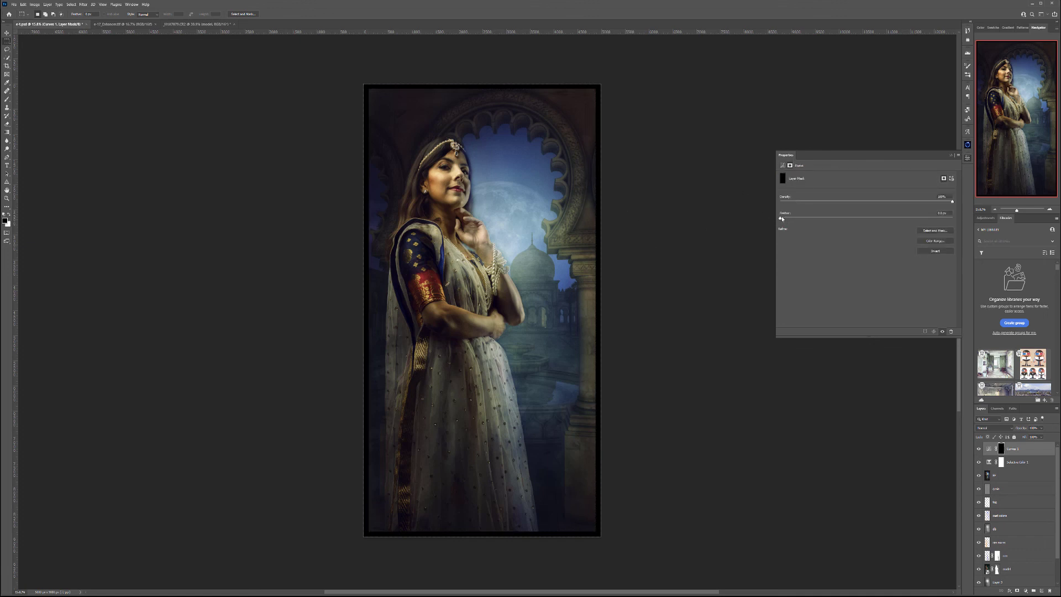
pyautogui.moveTo(928, 216); pyautogui.dragTo(942, 217)
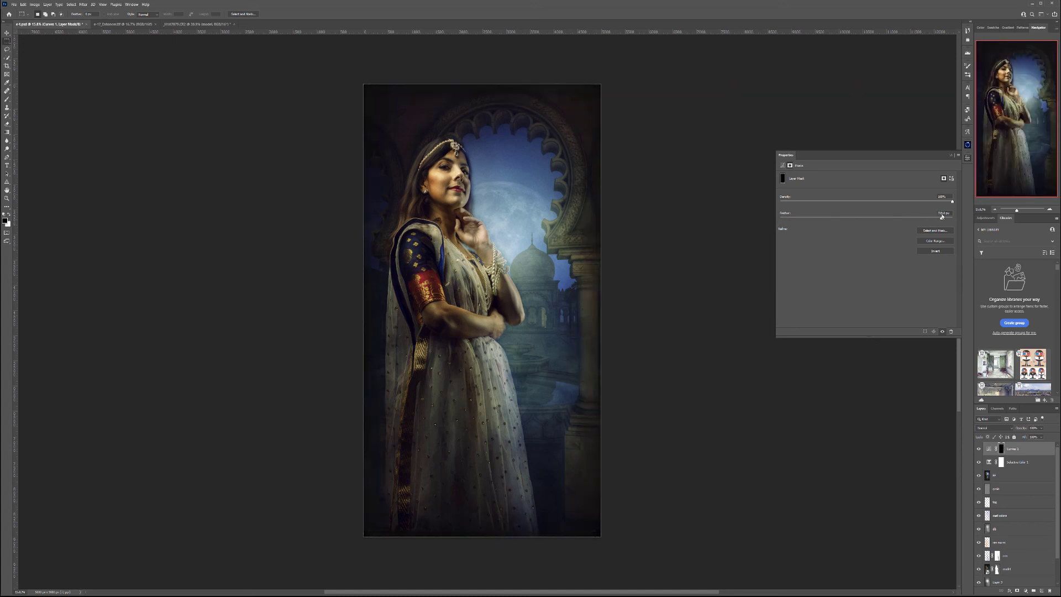
pyautogui.click(1008, 429)
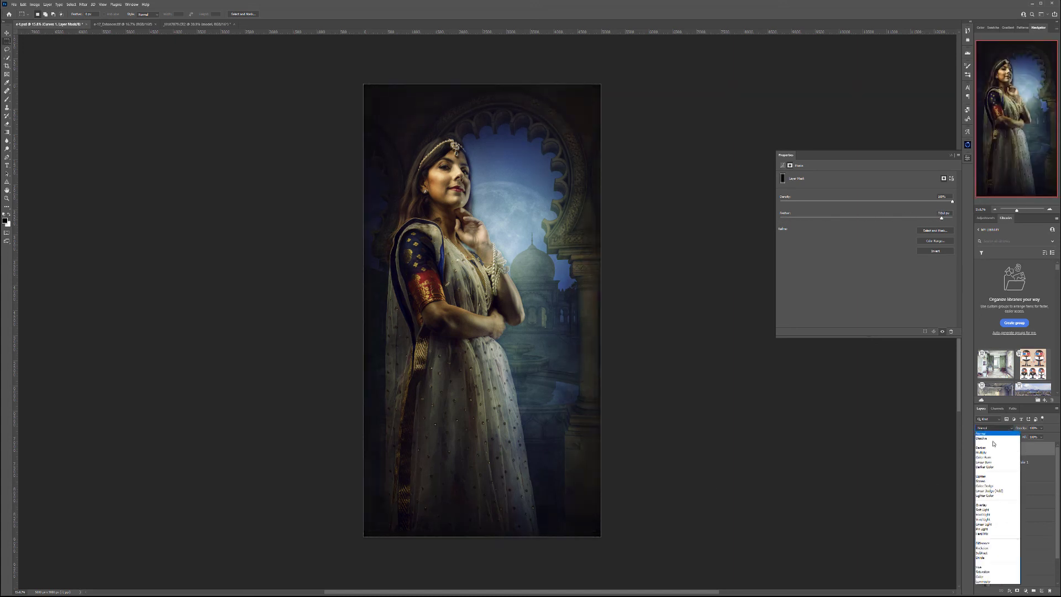
pyautogui.click(1001, 513)
pyautogui.click(979, 450)
pyautogui.click(980, 450)
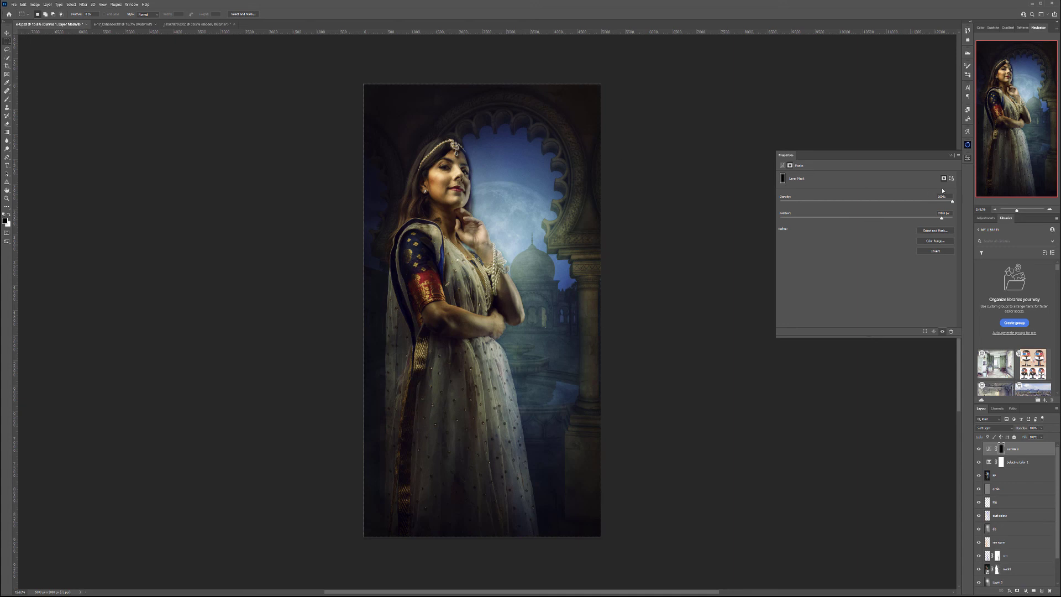
pyautogui.click(969, 159)
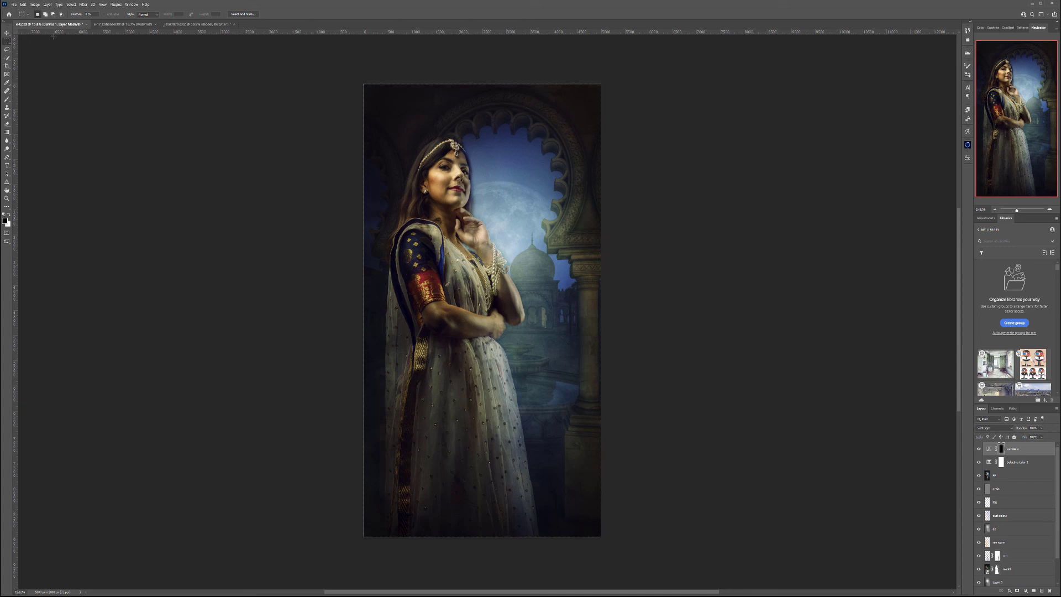
pyautogui.click(7, 32)
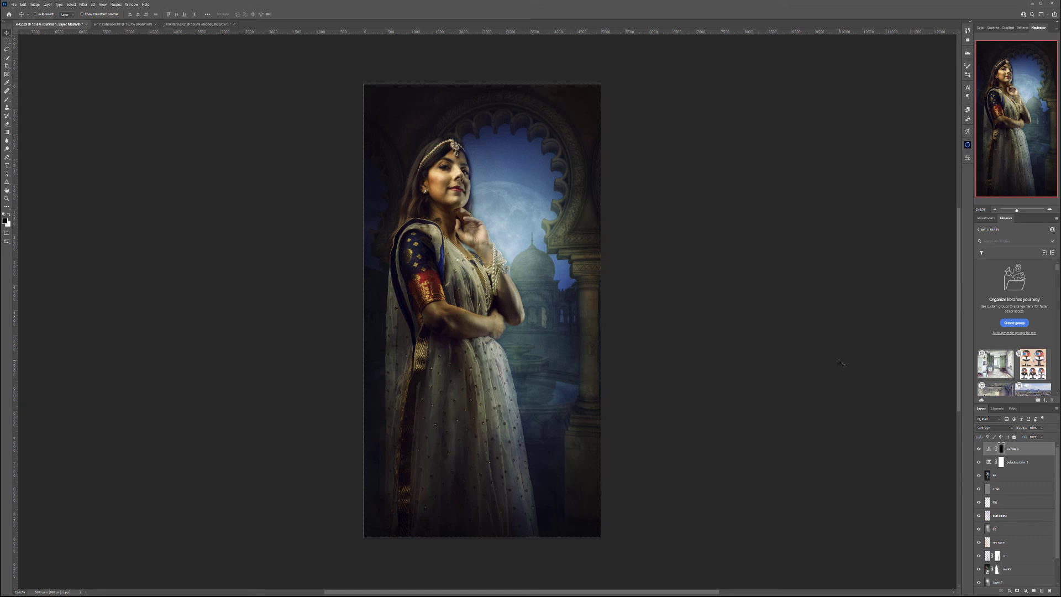
# Move Curves 1 below Selective Color 1, hide it, and select the sc layer
pyautogui.moveTo(1042, 448); pyautogui.dragTo(1031, 470)
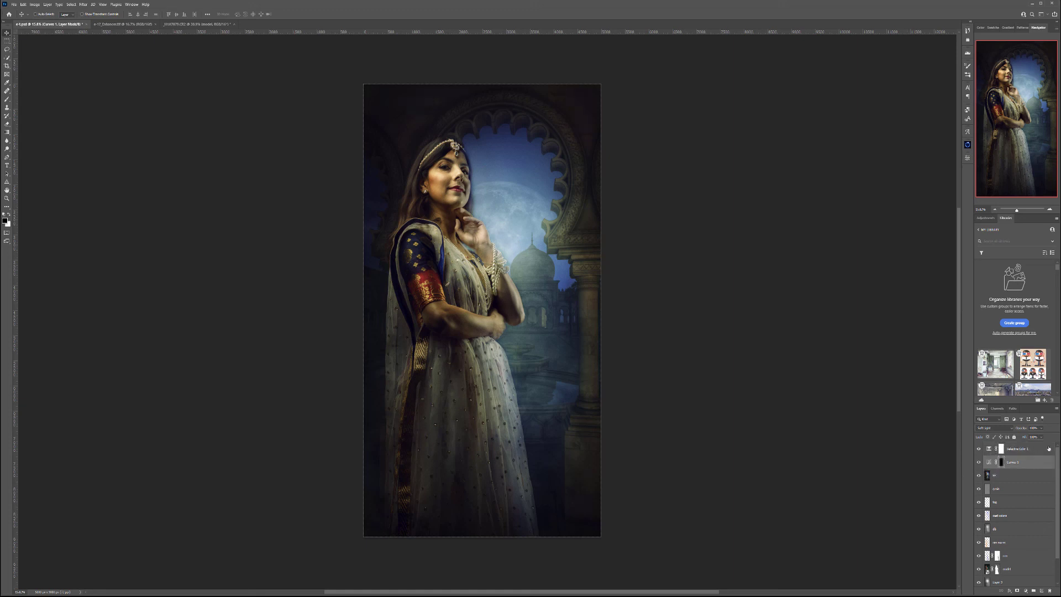
pyautogui.click(980, 462)
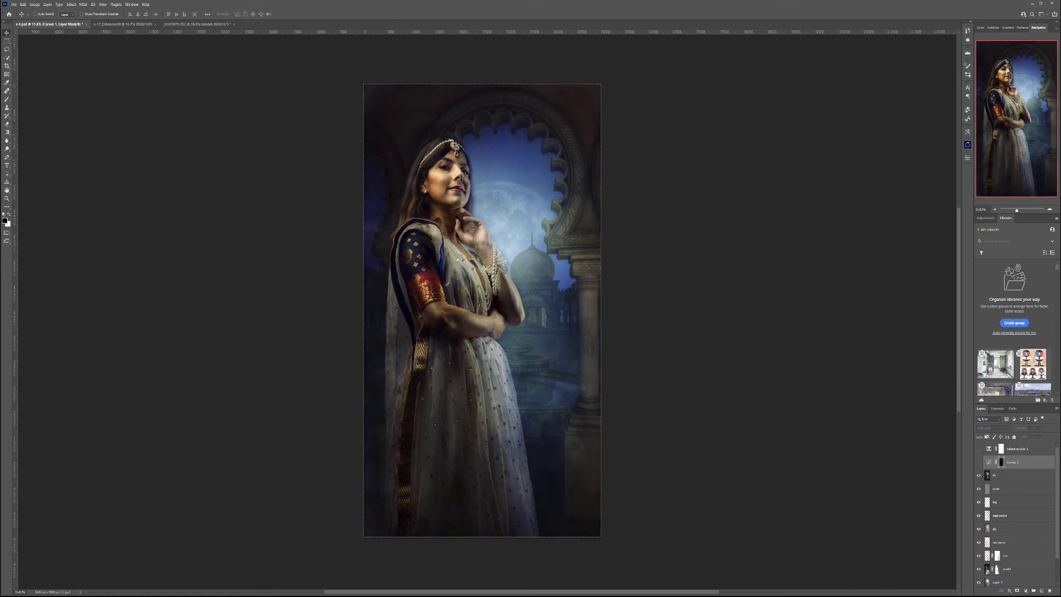
pyautogui.click(1024, 476)
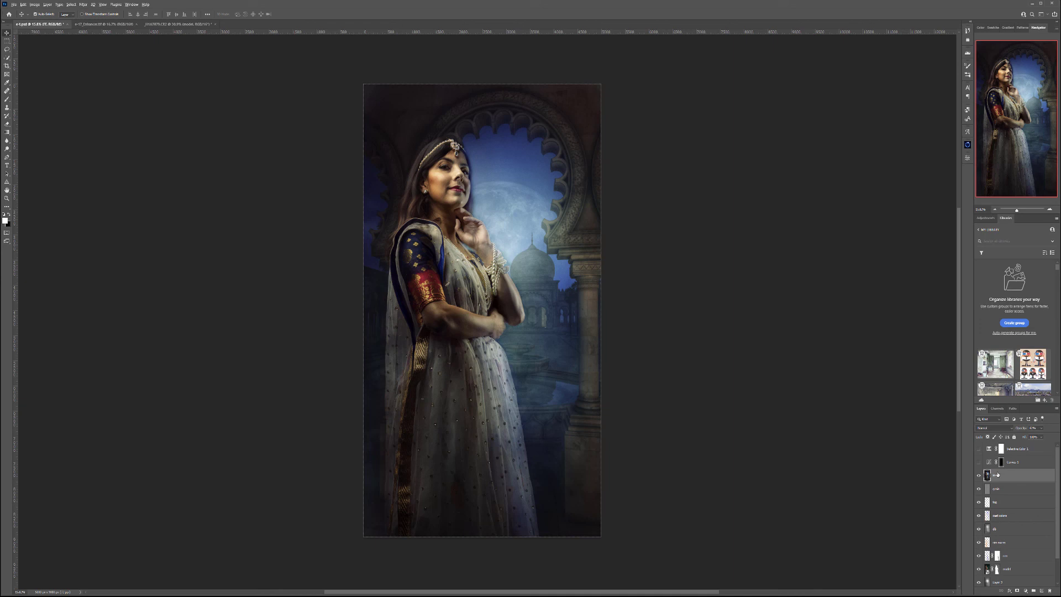
# Stamp all visible layers into a new layer and name it glow
pyautogui.hotkey('ctrl', 'alt', 'shift', 'e')
pyautogui.doubleClick(998, 476)
pyautogui.write('acr')
pyautogui.press('Return')
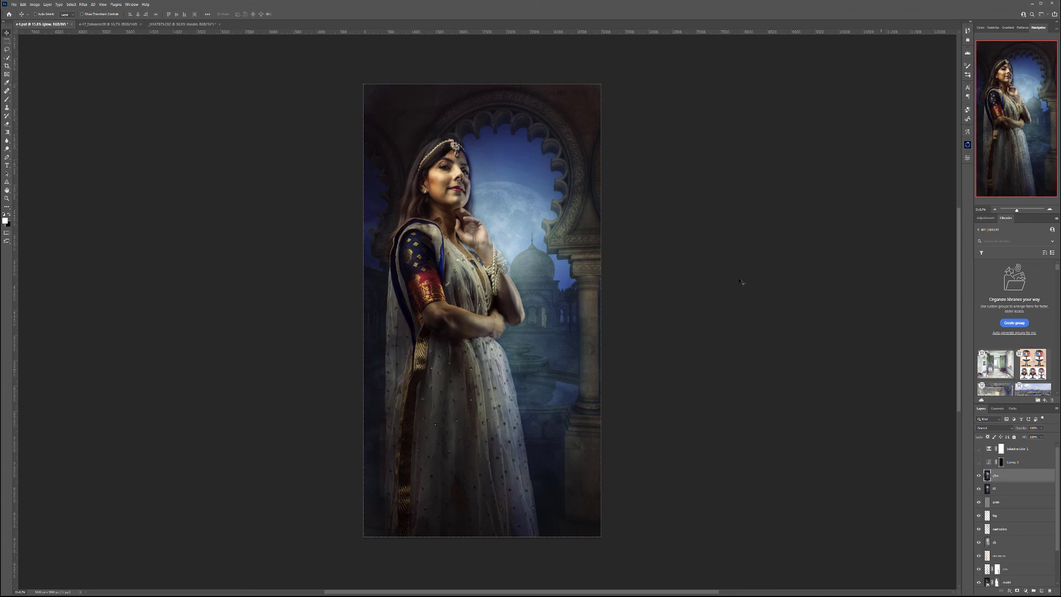
pyautogui.click(34, 5)
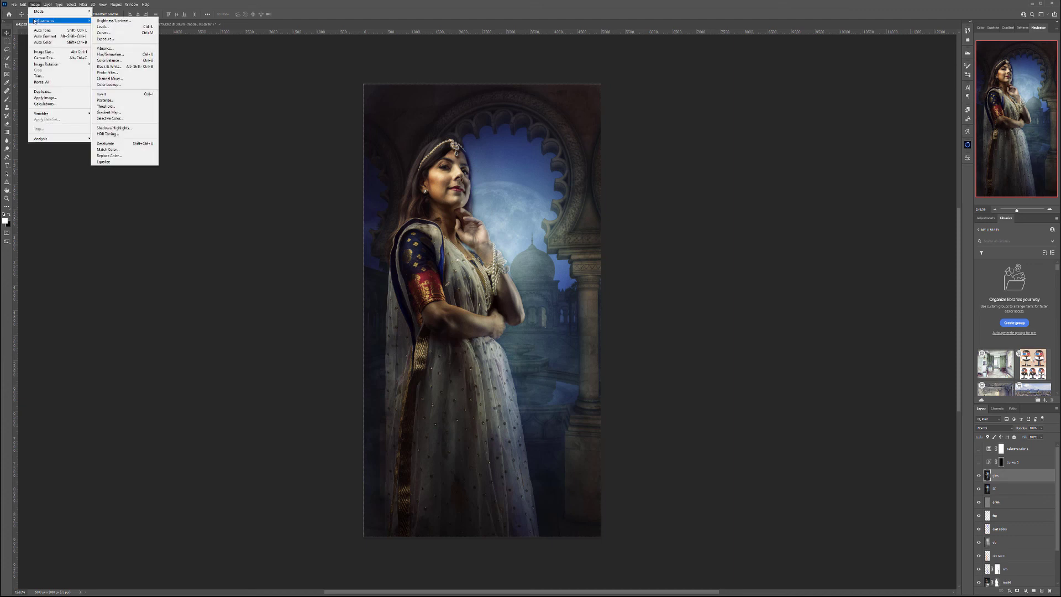
# Increase the Gaussian Blur radius on the glow layer and apply it
pyautogui.moveTo(83, 5)
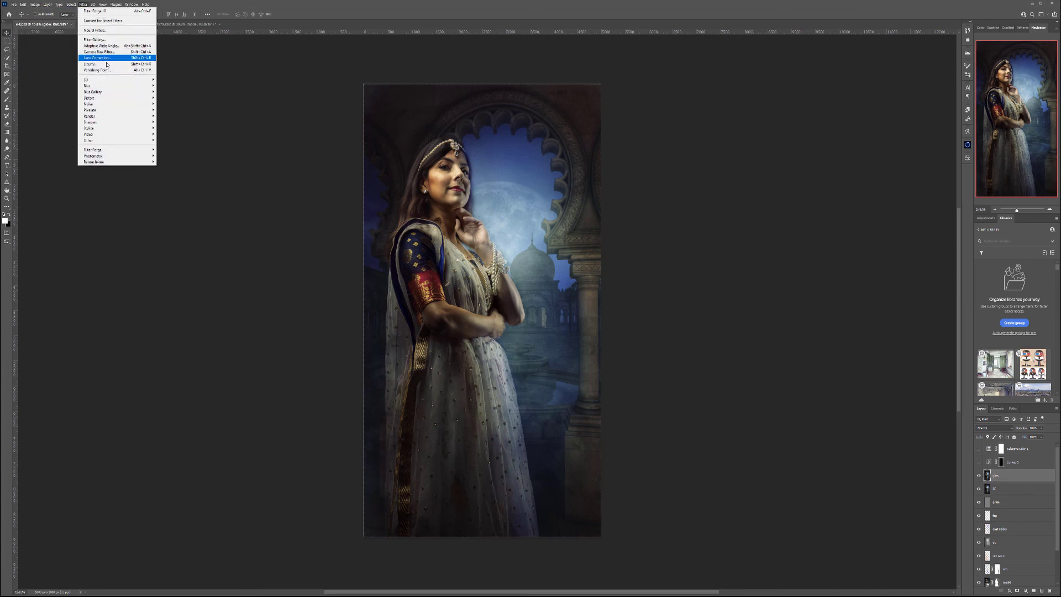
pyautogui.moveTo(116, 86)
pyautogui.click(173, 109)
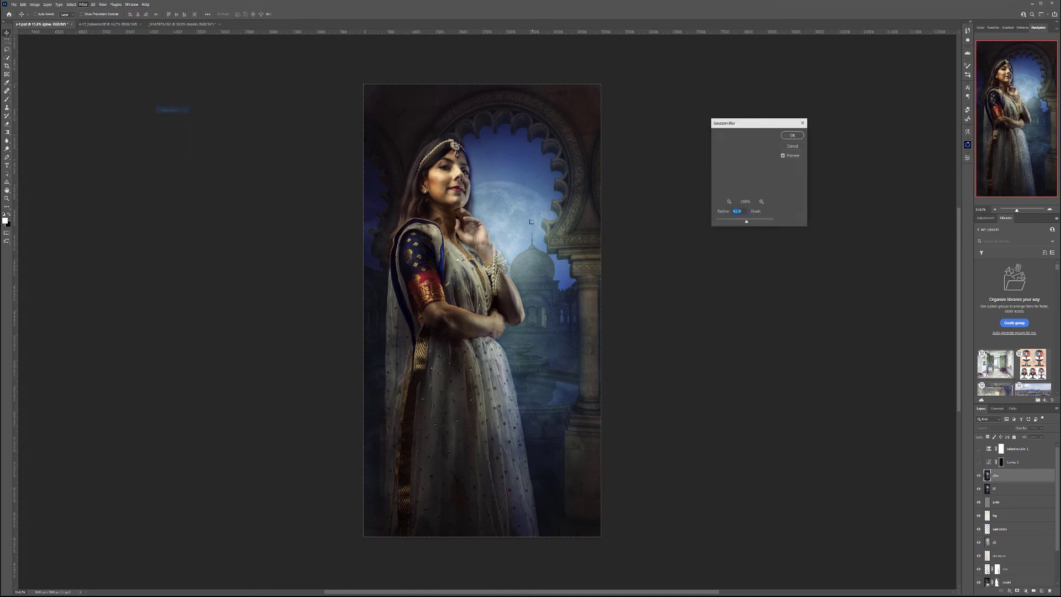
pyautogui.moveTo(747, 224); pyautogui.dragTo(747, 223)
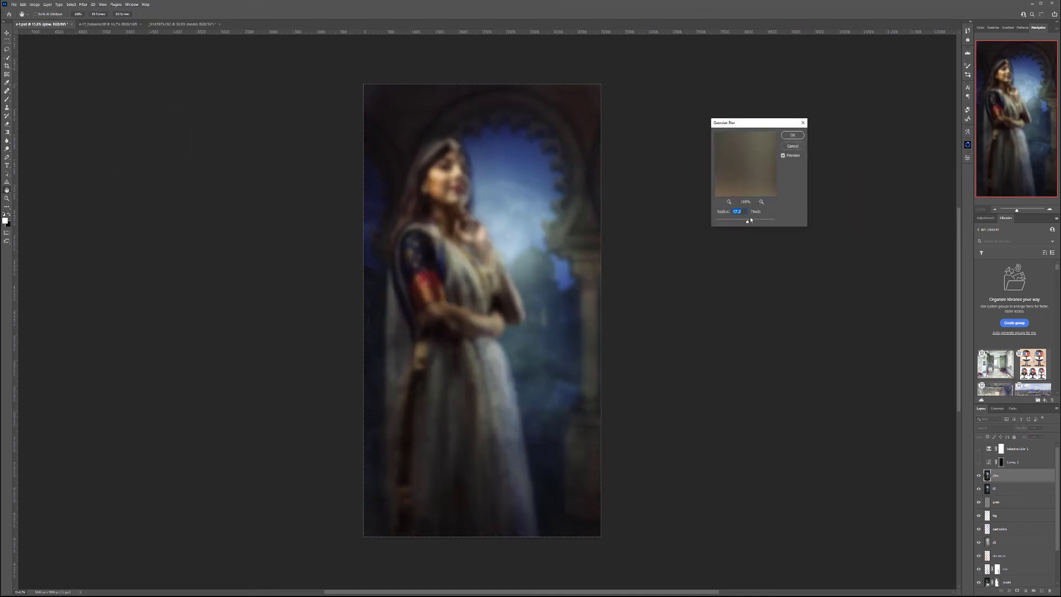
pyautogui.click(794, 136)
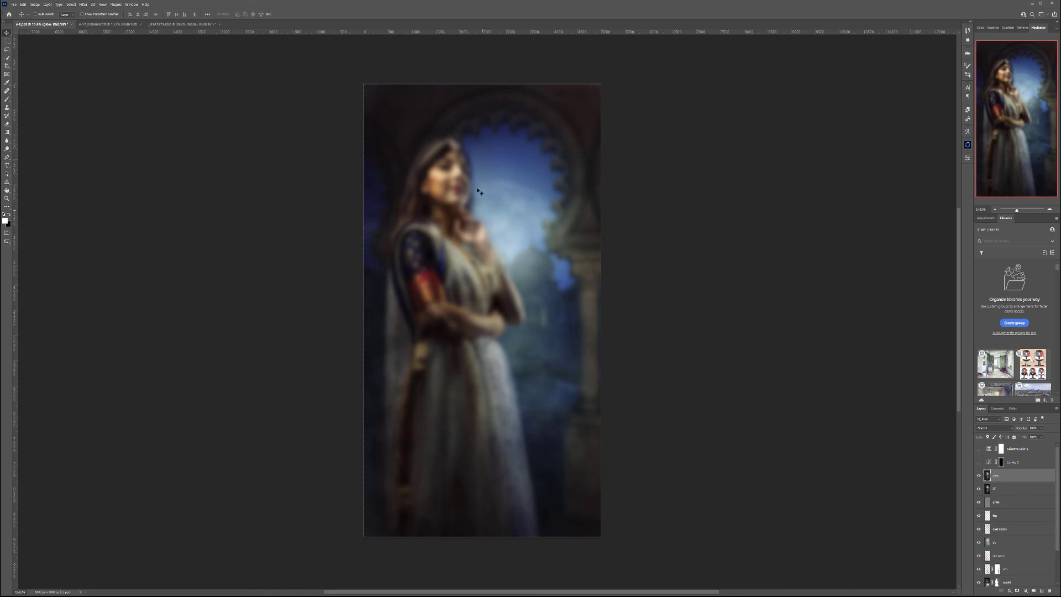
# Set the glow layer to Screen, compare it on and off, and add a black mask
pyautogui.click(1004, 430)
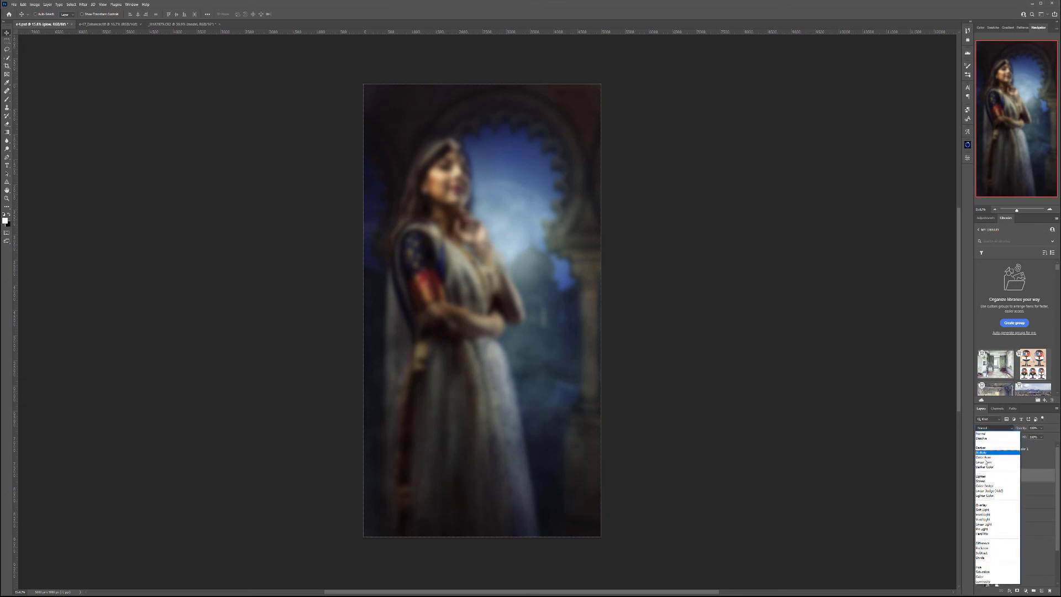
pyautogui.click(985, 479)
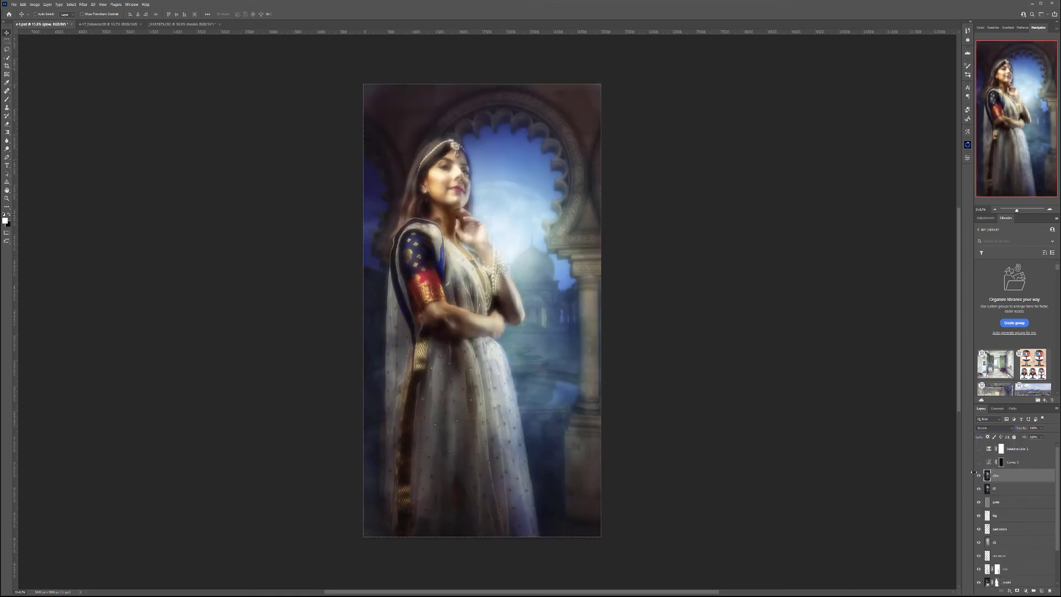
pyautogui.click(979, 478)
pyautogui.click(979, 478)
pyautogui.keyDown('alt'); pyautogui.click(1017, 591); pyautogui.keyUp('alt')
# Set up a smaller Soft Round brush at 10% opacity
pyautogui.click(6, 99)
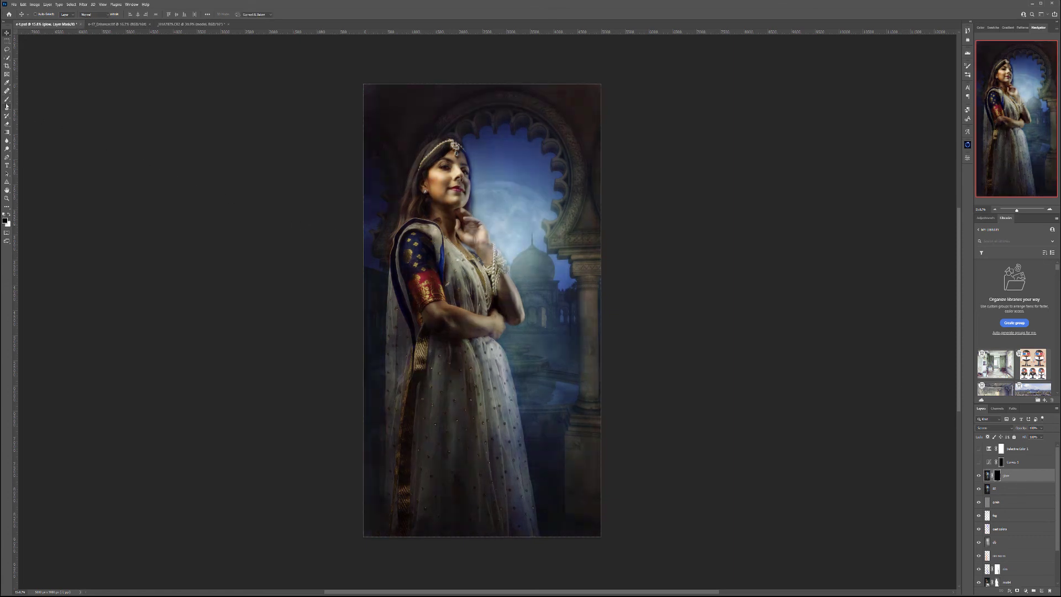
pyautogui.rightClick(464, 208)
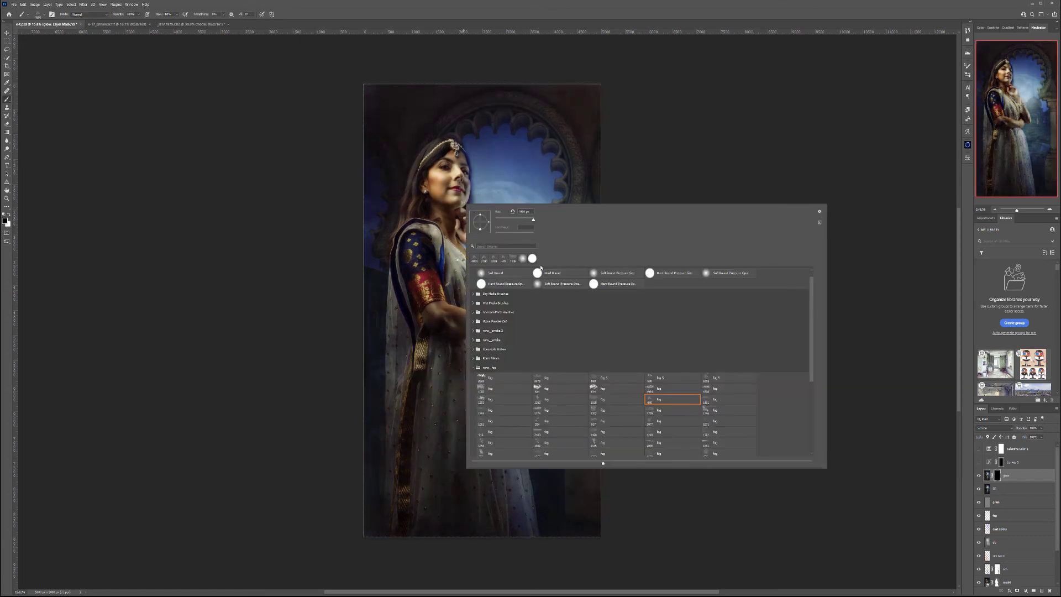
pyautogui.click(509, 271)
pyautogui.click(239, 212)
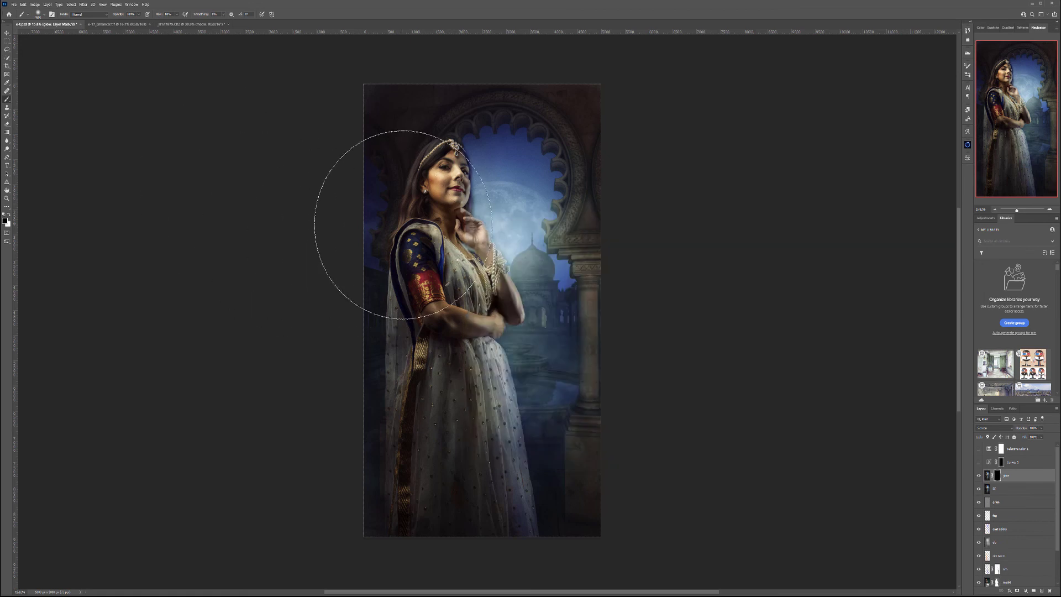
pyautogui.press('[')
pyautogui.press('[')
pyautogui.press('[')
pyautogui.press('[')
pyautogui.press('[')
pyautogui.press('[')
pyautogui.press('[')
pyautogui.press('[')
pyautogui.press('[')
pyautogui.press('[')
pyautogui.press('[')
pyautogui.press('[')
pyautogui.press('[')
pyautogui.press('[')
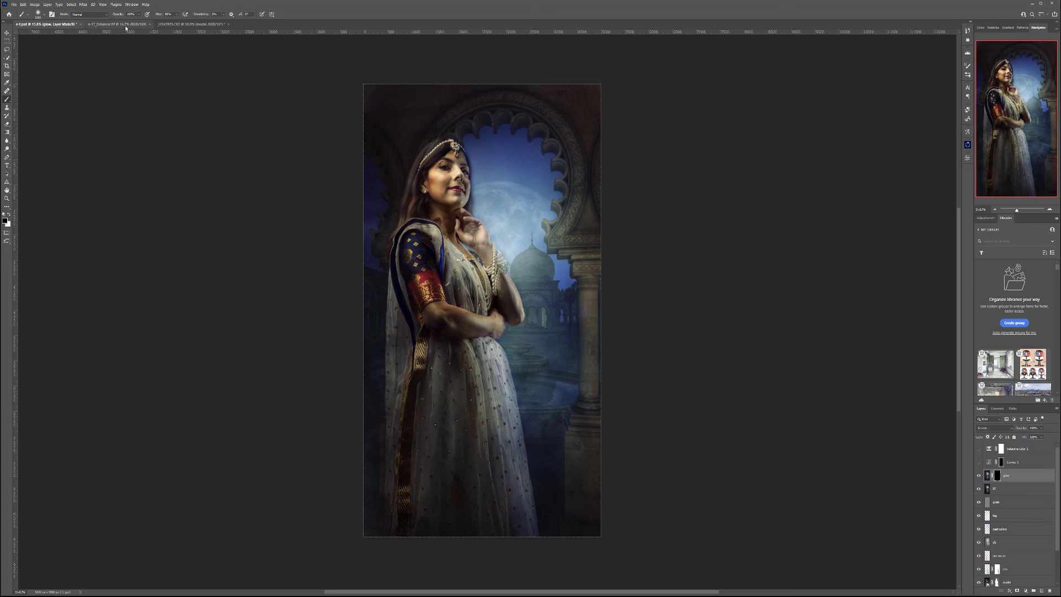
pyautogui.press('1')
# Paint white on the glow mask over the moon, cheek, nose and head edge
pyautogui.moveTo(495, 204); pyautogui.dragTo(482, 176)
pyautogui.press('[')
pyautogui.press('[')
pyautogui.press('[')
pyautogui.press('x')
pyautogui.scroll(3, 486, 166)
pyautogui.moveTo(432, 172)
pyautogui.mouseDown()
pyautogui.moveTo(412, 185)
pyautogui.moveTo(438, 190)
pyautogui.moveTo(419, 187)
pyautogui.mouseUp()
pyautogui.moveTo(459, 158)
pyautogui.mouseDown()
pyautogui.moveTo(453, 127)
pyautogui.moveTo(480, 231)
pyautogui.moveTo(458, 224)
pyautogui.mouseUp()
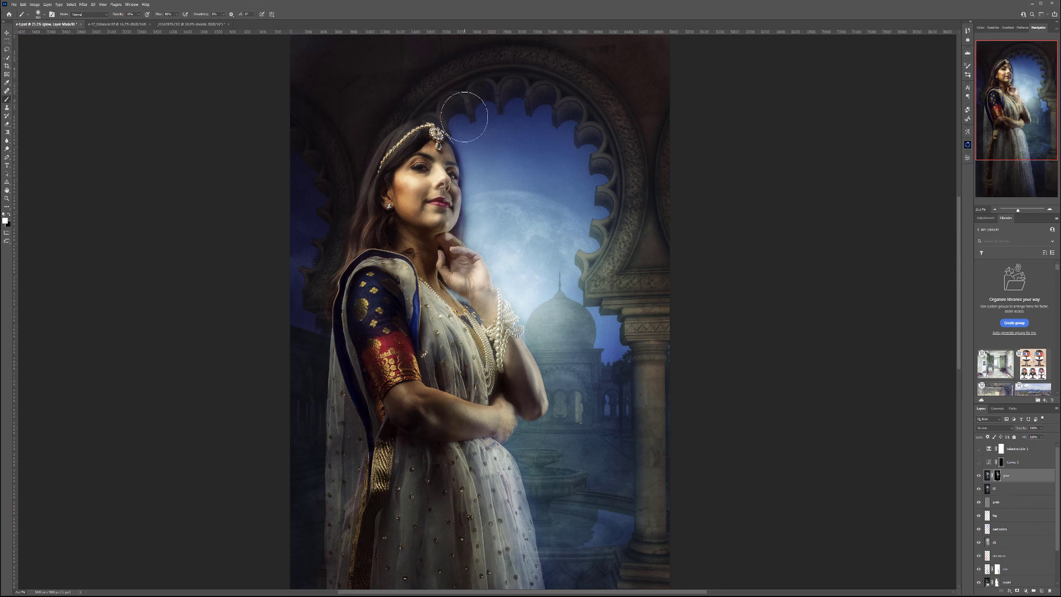
pyautogui.moveTo(543, 208)
pyautogui.mouseDown()
pyautogui.moveTo(548, 224)
pyautogui.moveTo(536, 206)
pyautogui.mouseUp()
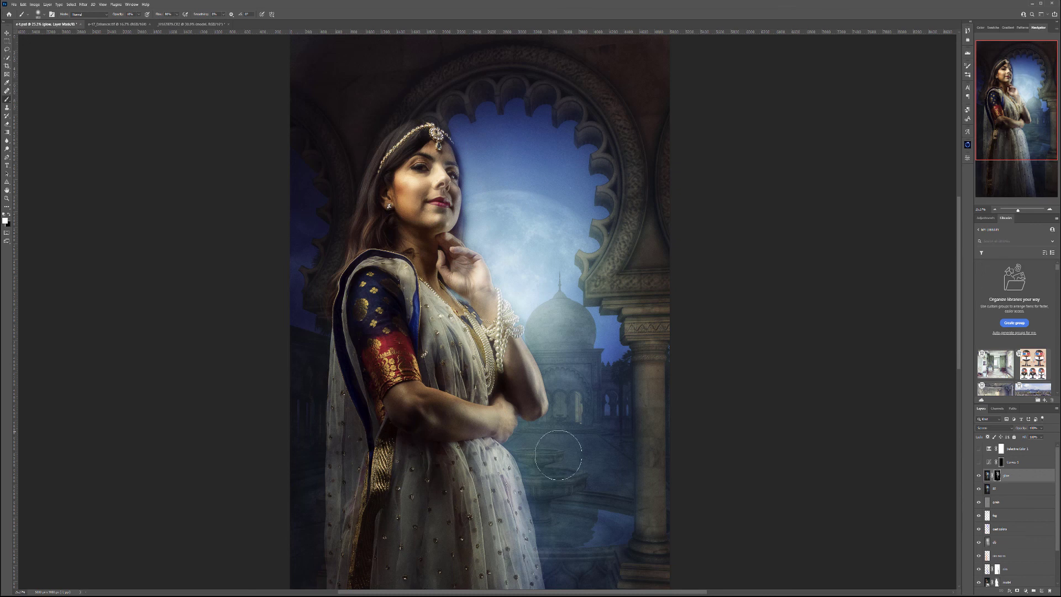
pyautogui.scroll(-3, 565, 415)
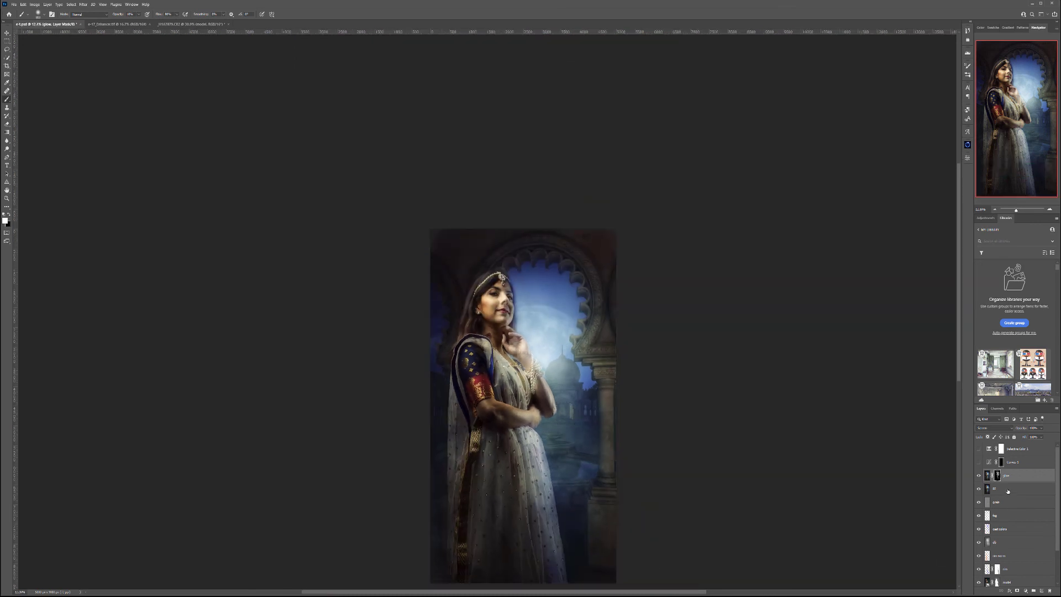
# Paint black with a 500 px brush to reduce the glow on the face
pyautogui.click(978, 476)
pyautogui.scroll(1, 563, 329)
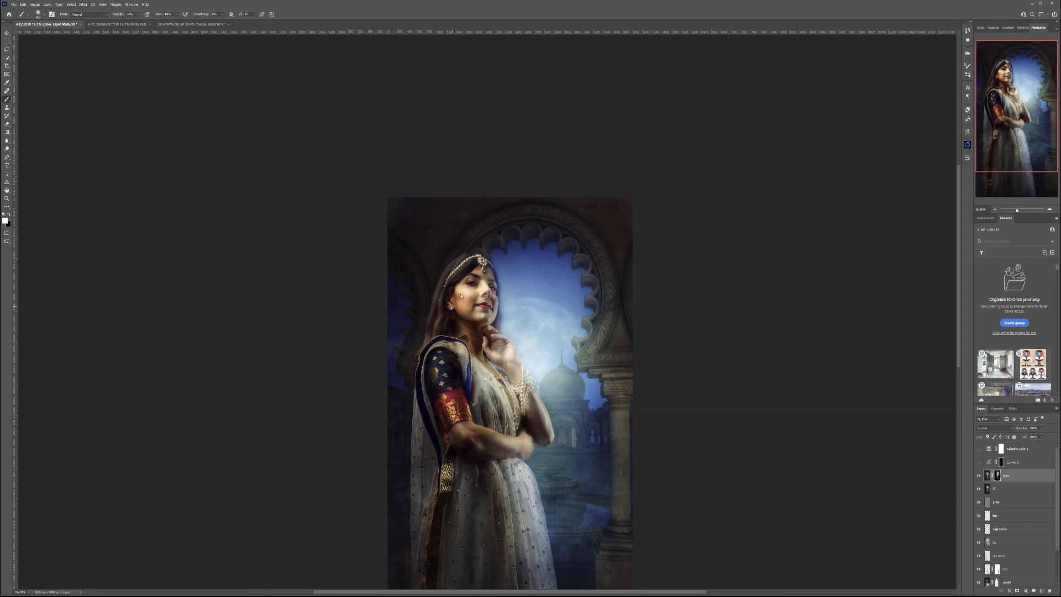
pyautogui.click(979, 476)
pyautogui.click(979, 476)
pyautogui.press('x')
pyautogui.press('[')
pyautogui.press('[')
pyautogui.press('[')
pyautogui.moveTo(484, 285); pyautogui.dragTo(487, 322)
# Check the glow mask on its own, lower the glow layer's opacity, and enable Curves 1
pyautogui.keyDown('alt'); pyautogui.click(997, 477); pyautogui.keyUp('alt')
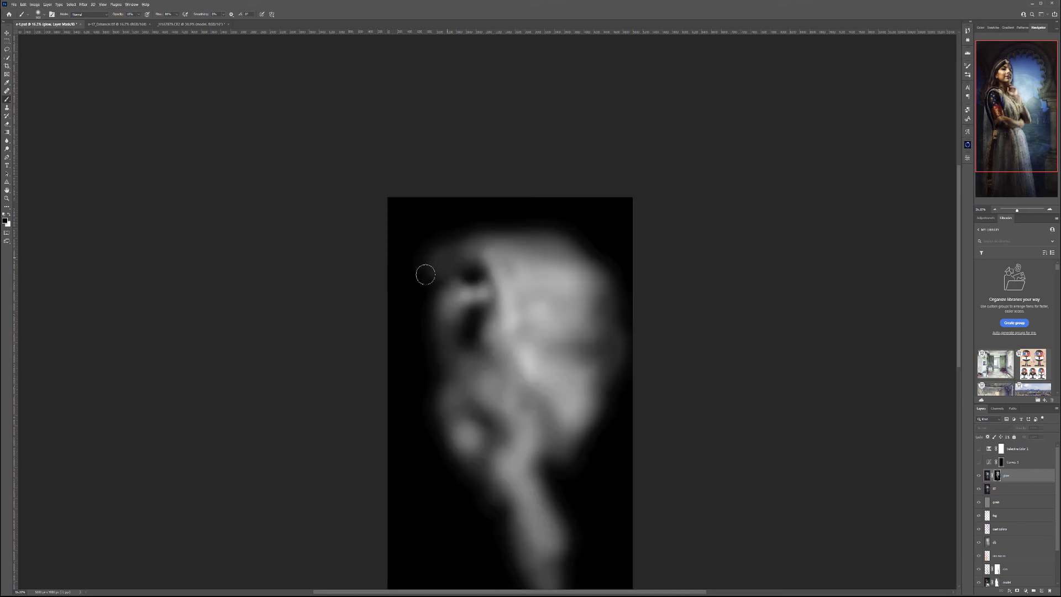
pyautogui.keyDown('alt'); pyautogui.click(998, 477); pyautogui.keyUp('alt')
pyautogui.click(1042, 428)
pyautogui.moveTo(1044, 436)
pyautogui.mouseDown()
pyautogui.moveTo(994, 439)
pyautogui.moveTo(1038, 441)
pyautogui.mouseUp()
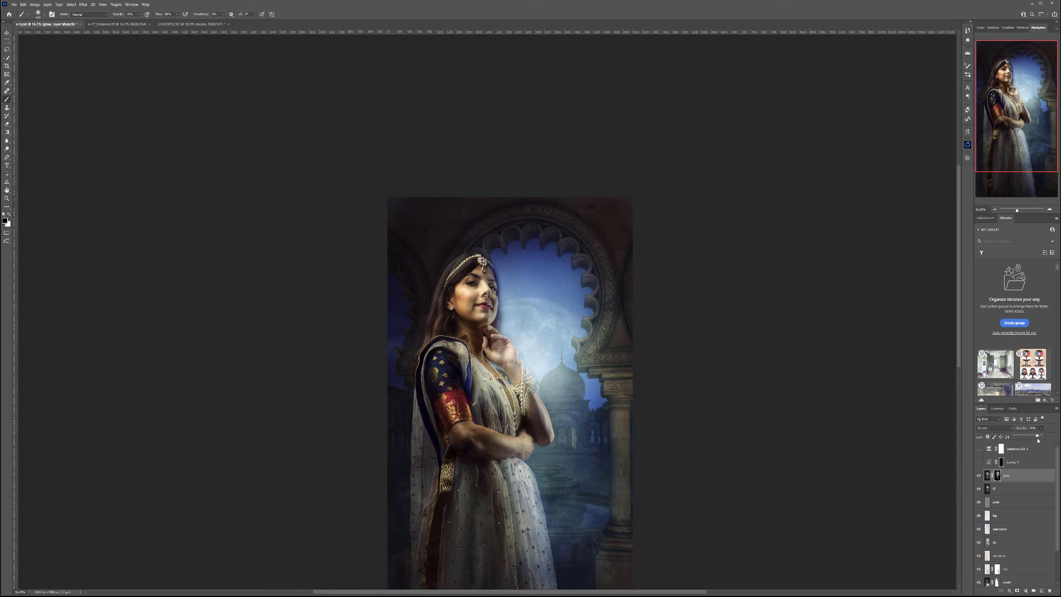
pyautogui.click(1028, 462)
pyautogui.click(979, 462)
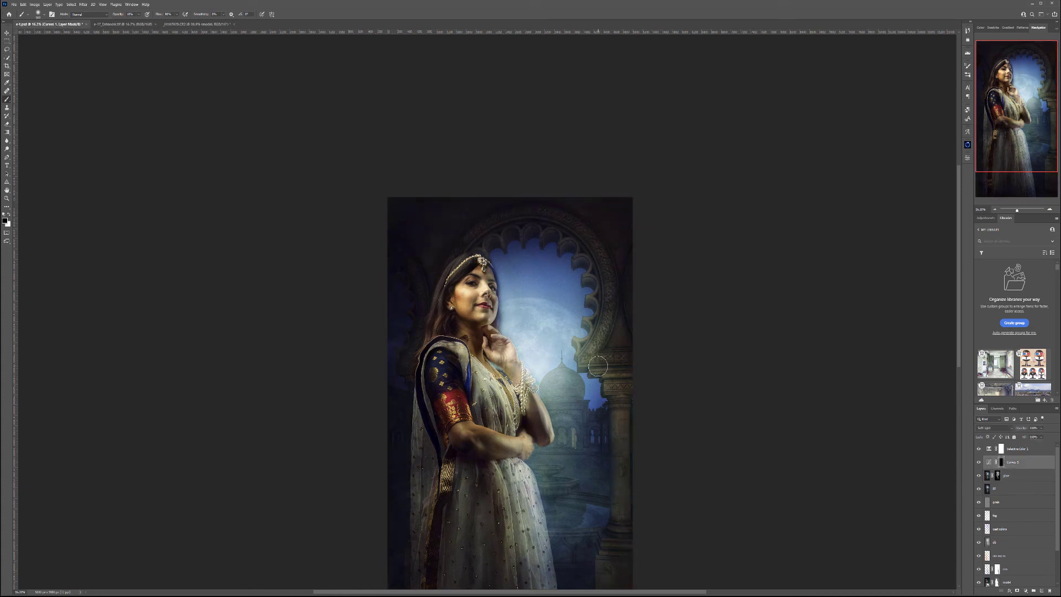
# Group Selective Color 1 through Layer 1 into a group named 'edit', then switch to the CR2 photo
pyautogui.scroll(-3, 598, 366)
pyautogui.scroll(2, 598, 366)
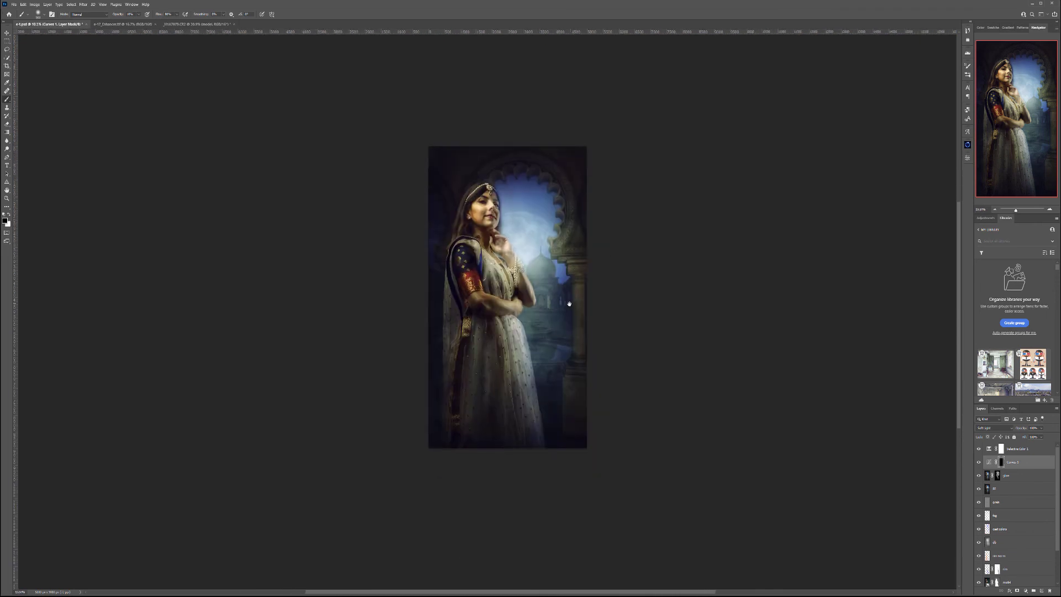
pyautogui.click(1036, 455)
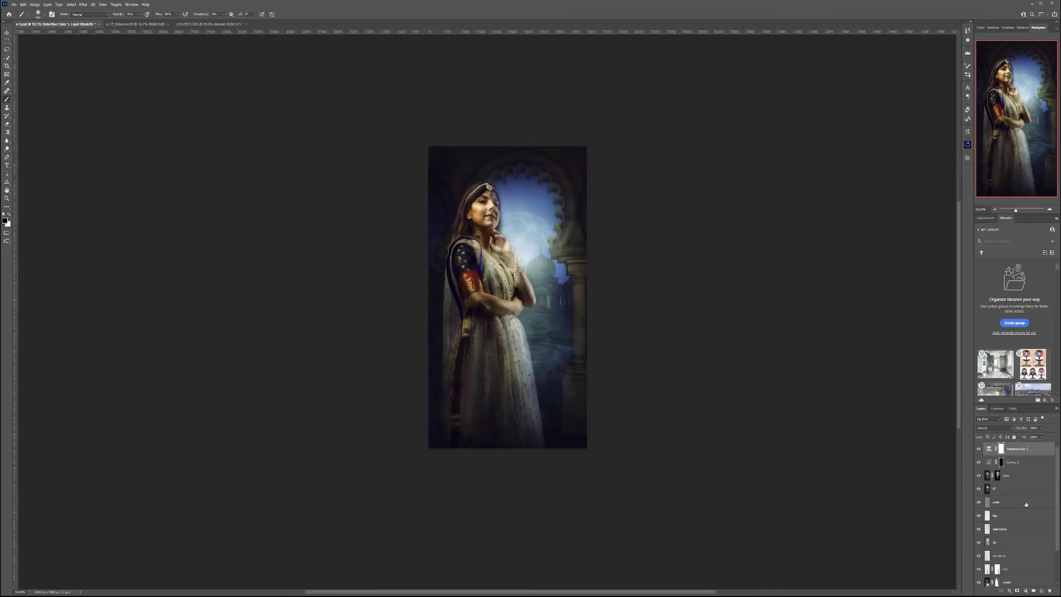
pyautogui.scroll(-3, 1033, 508)
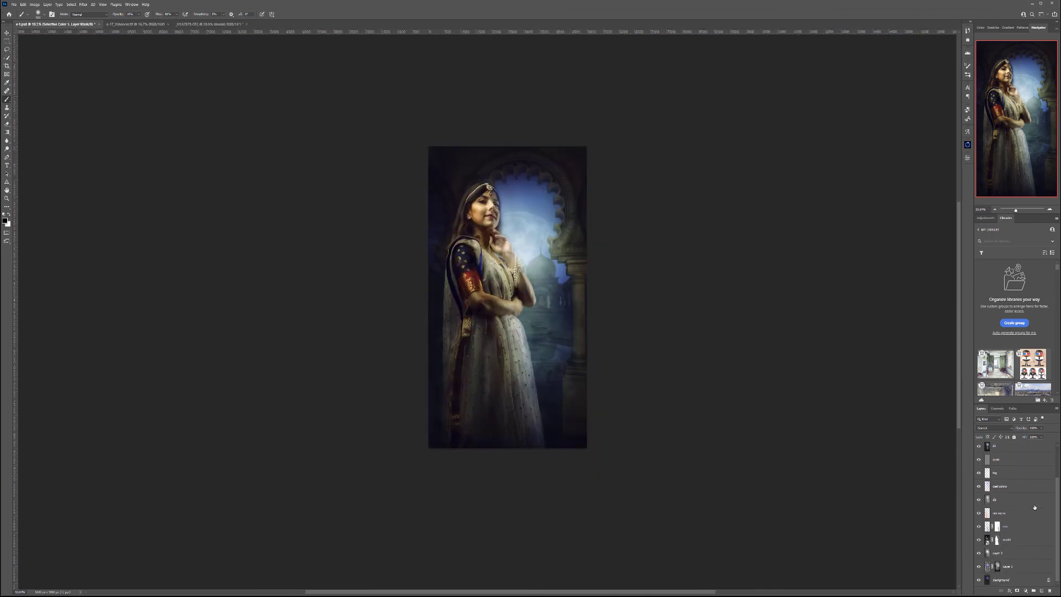
pyautogui.keyDown('shift'); pyautogui.click(1029, 568); pyautogui.keyUp('shift')
pyautogui.hotkey('ctrl', 'g')
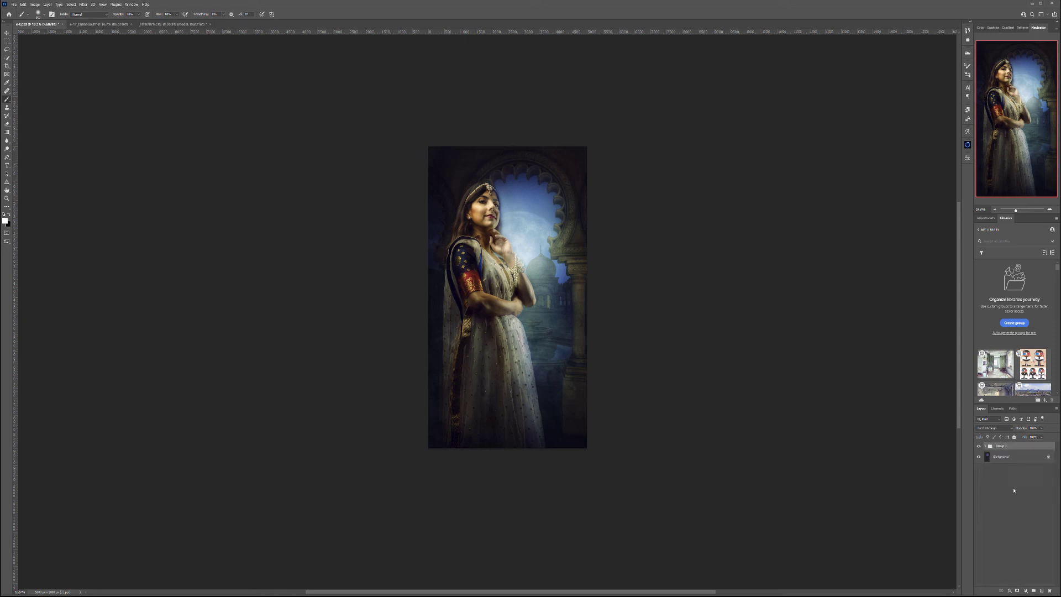
pyautogui.doubleClick(1002, 446)
pyautogui.write('c')
pyautogui.press('Return')
pyautogui.hotkey('ctrl', 'Tab')
pyautogui.hotkey('ctrl', 'Tab')
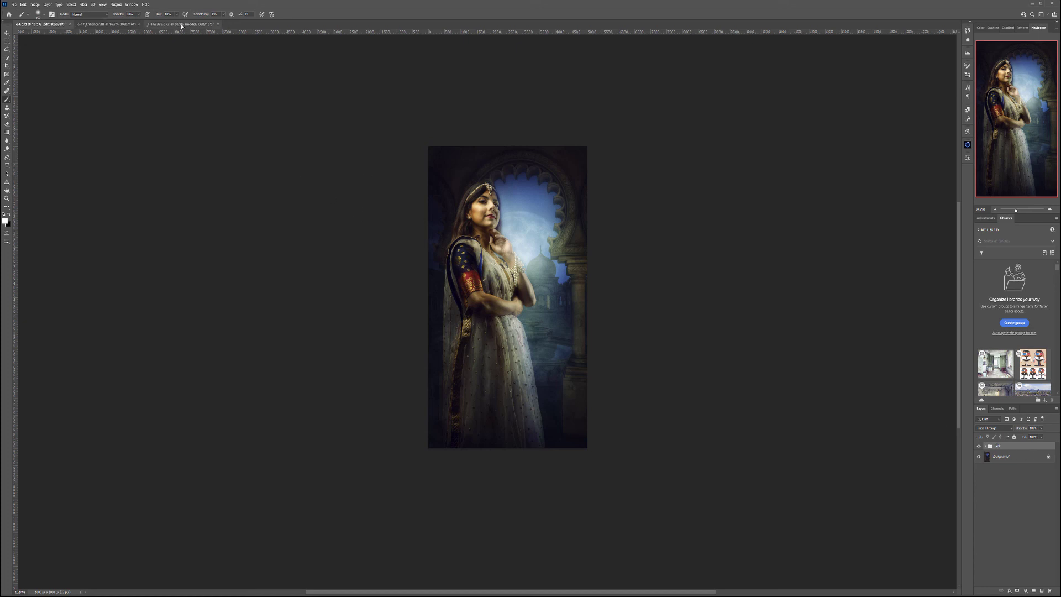
# Toggle the model layer and the edit group to compare the originals with the finished composite
pyautogui.scroll(-3, 556, 285)
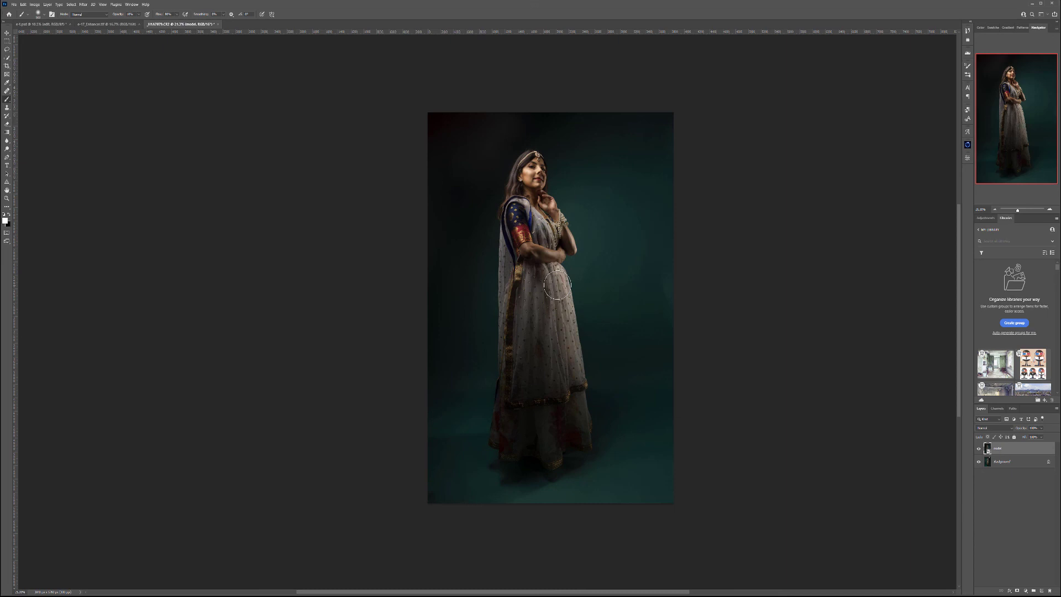
pyautogui.click(979, 448)
pyautogui.hotkey('ctrl', 'shift', 'Tab')
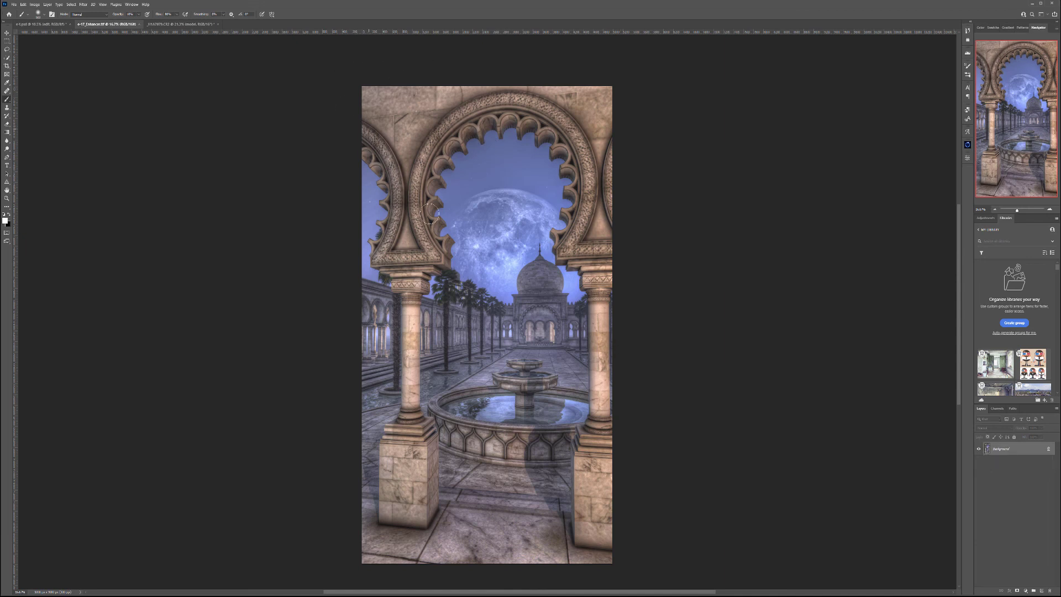
pyautogui.click(42, 25)
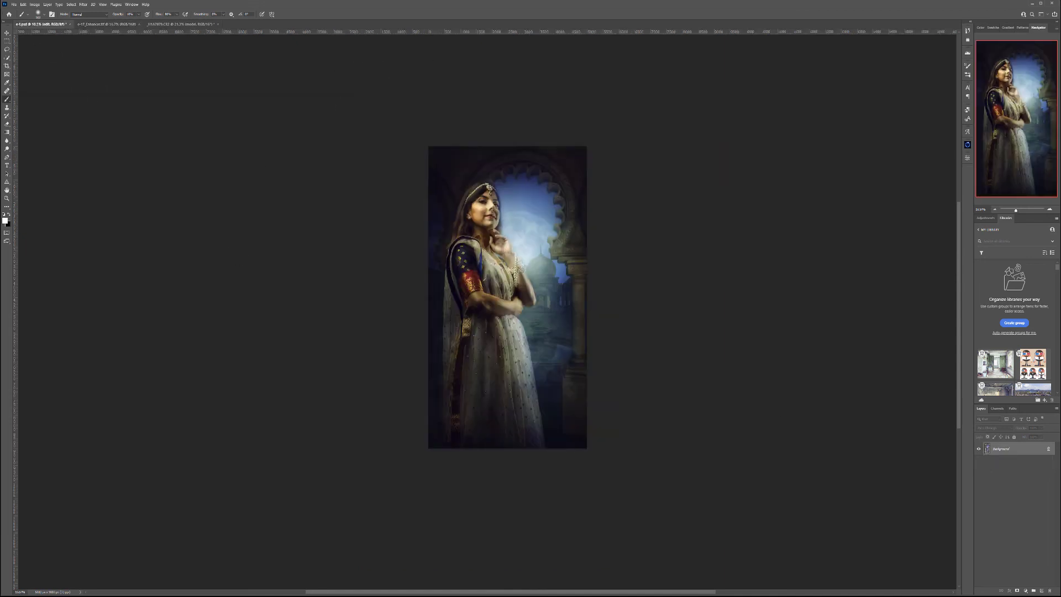
pyautogui.click(979, 447)
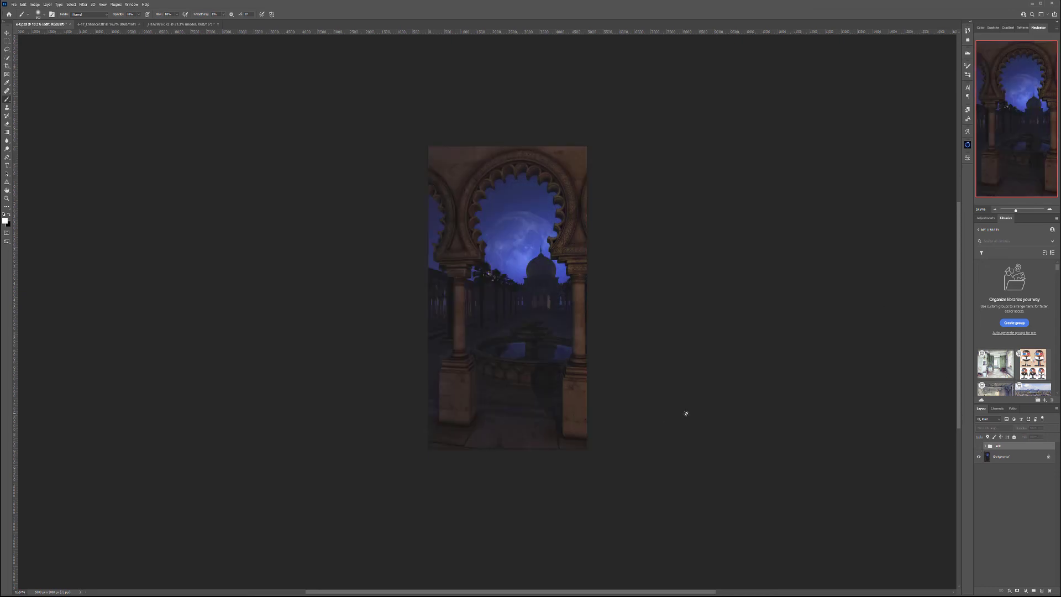
pyautogui.click(980, 446)
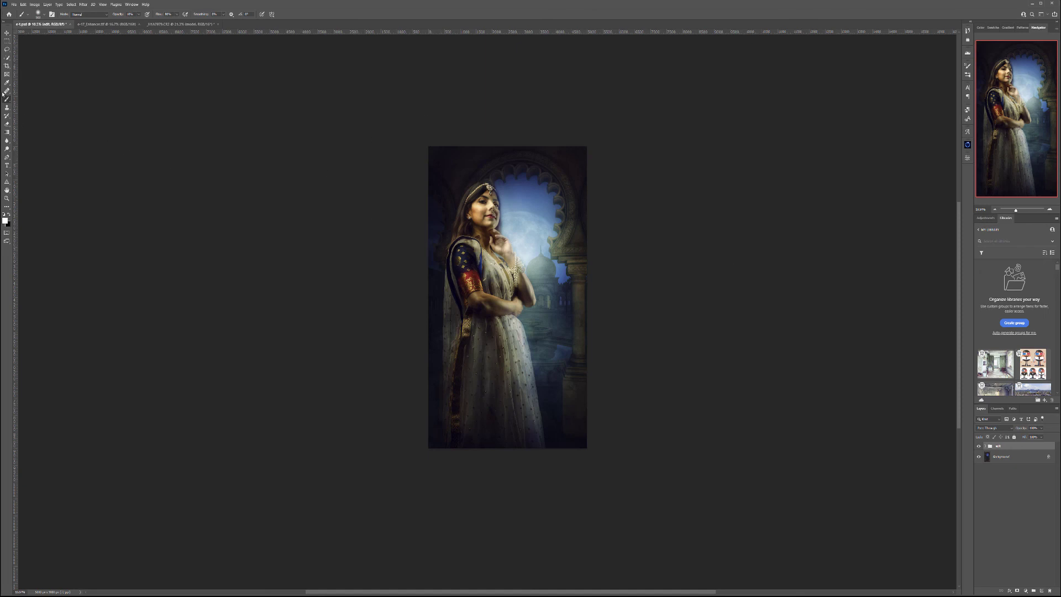
# Switch to the Type tool to add text
pyautogui.click(6, 165)
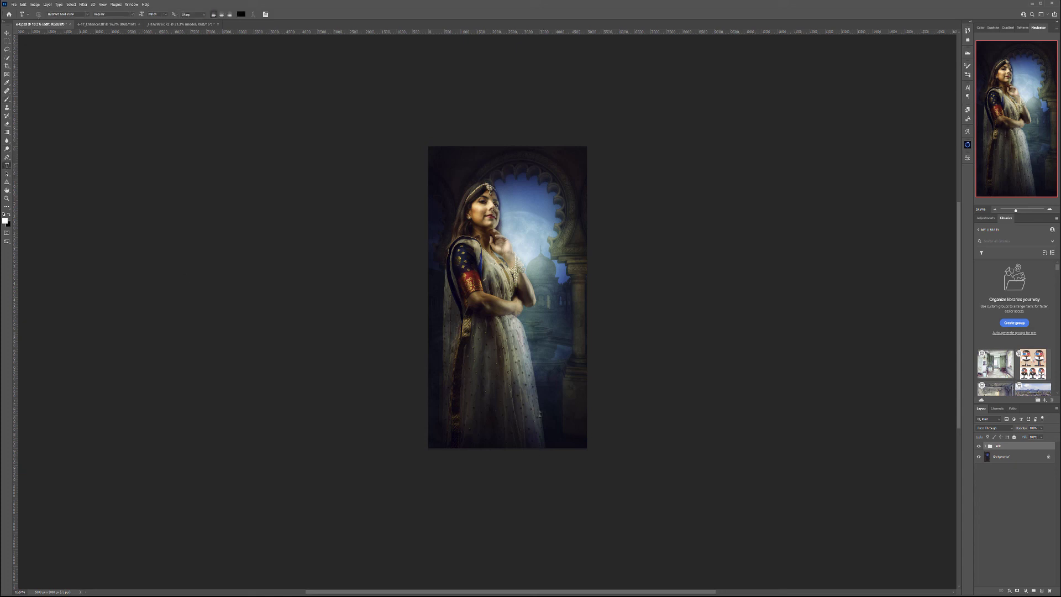
# Type the photographer's credit line near the bottom of the canvas
pyautogui.click(688, 454)
pyautogui.press('BackSpace')
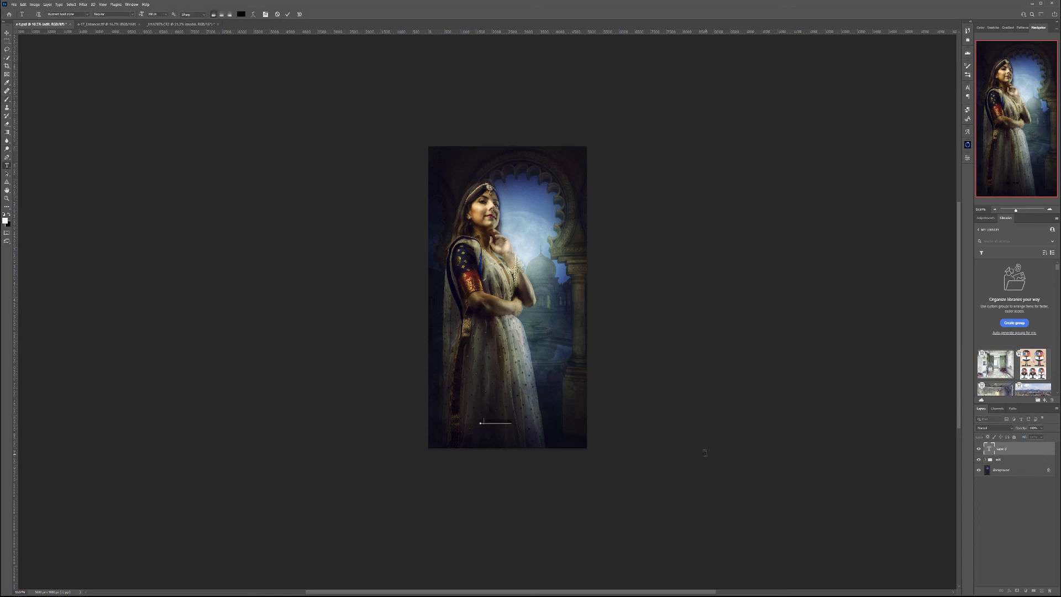
pyautogui.write('ncNightsigit')
pyautogui.click(990, 448)
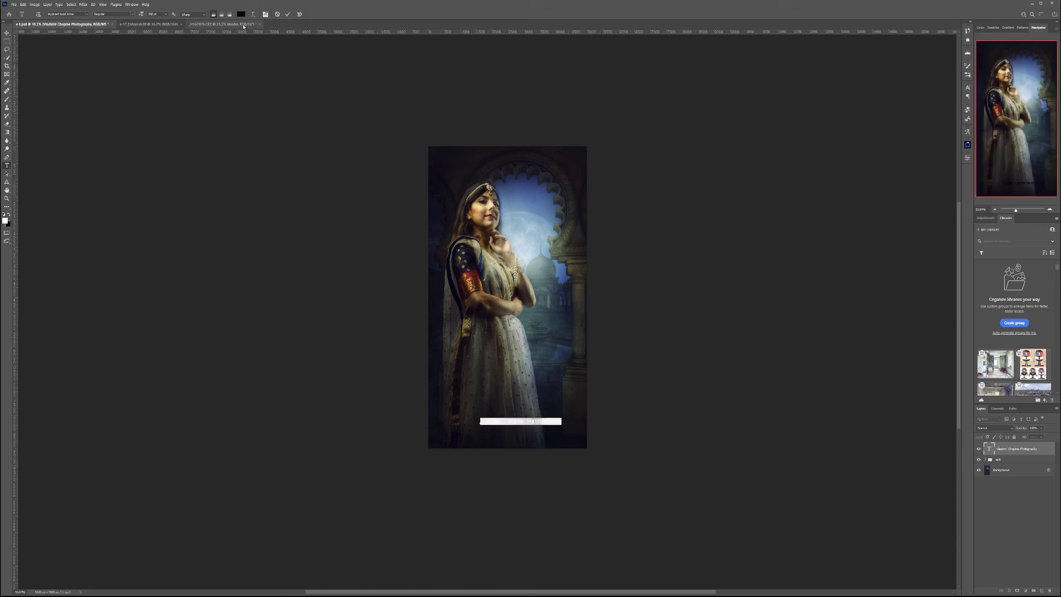
# Make the credit text white and about 160 pt
pyautogui.click(242, 14)
pyautogui.click(241, 14)
pyautogui.click(616, 253)
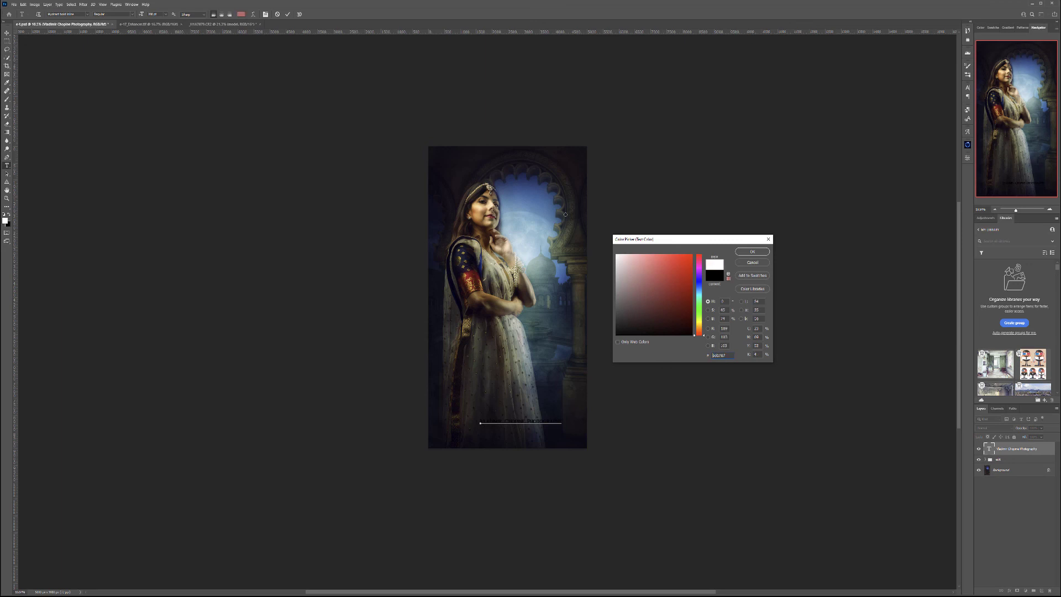
pyautogui.click(753, 252)
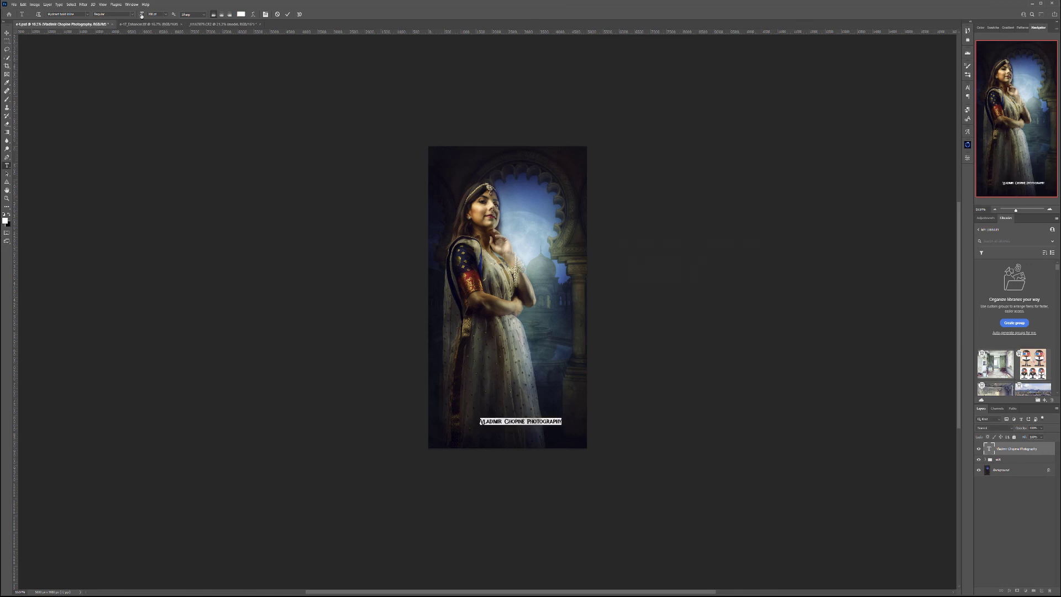
pyautogui.moveTo(143, 15); pyautogui.dragTo(94, 33)
pyautogui.click(8, 33)
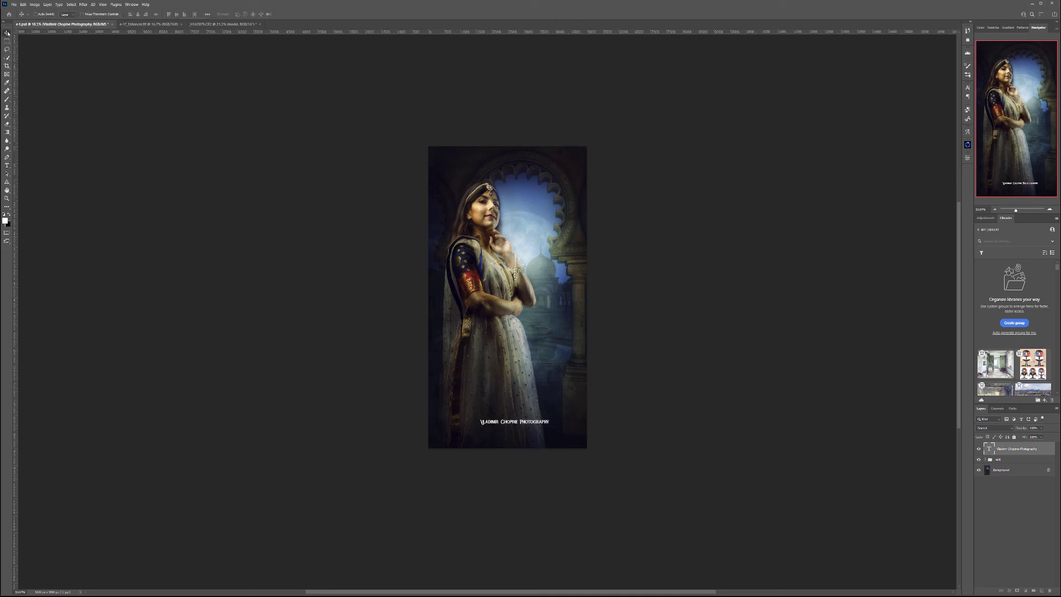
# Move the credit to the bottom edge and lower its opacity to a faint watermark
pyautogui.click(1041, 428)
pyautogui.moveTo(532, 411); pyautogui.dragTo(524, 445)
pyautogui.click(1041, 428)
pyautogui.moveTo(1030, 437); pyautogui.dragTo(1028, 437)
pyautogui.click(513, 454)
pyautogui.scroll(-3, 555, 390)
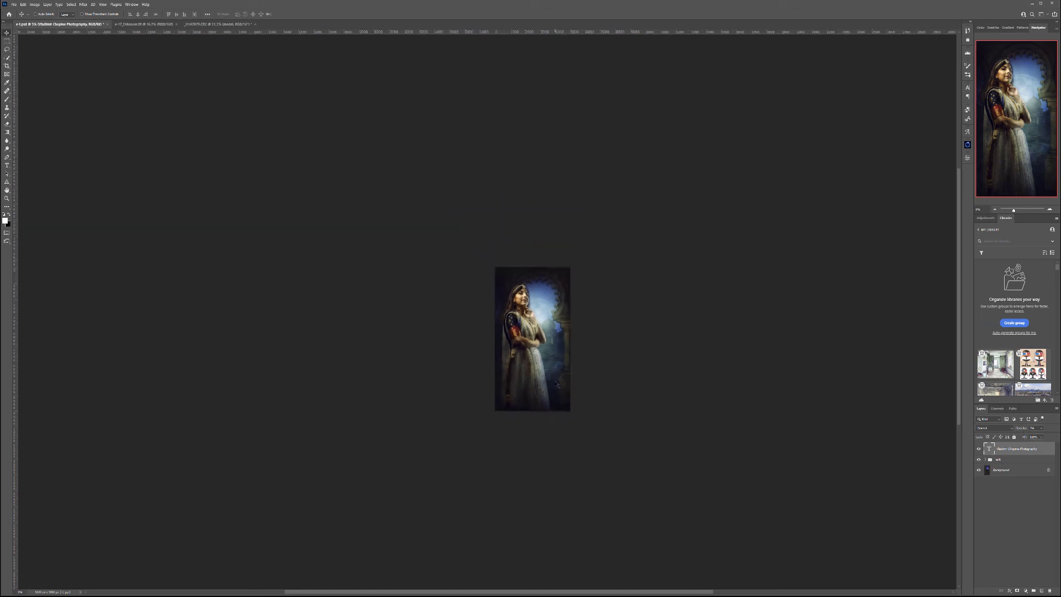
pyautogui.scroll(4, 559, 379)
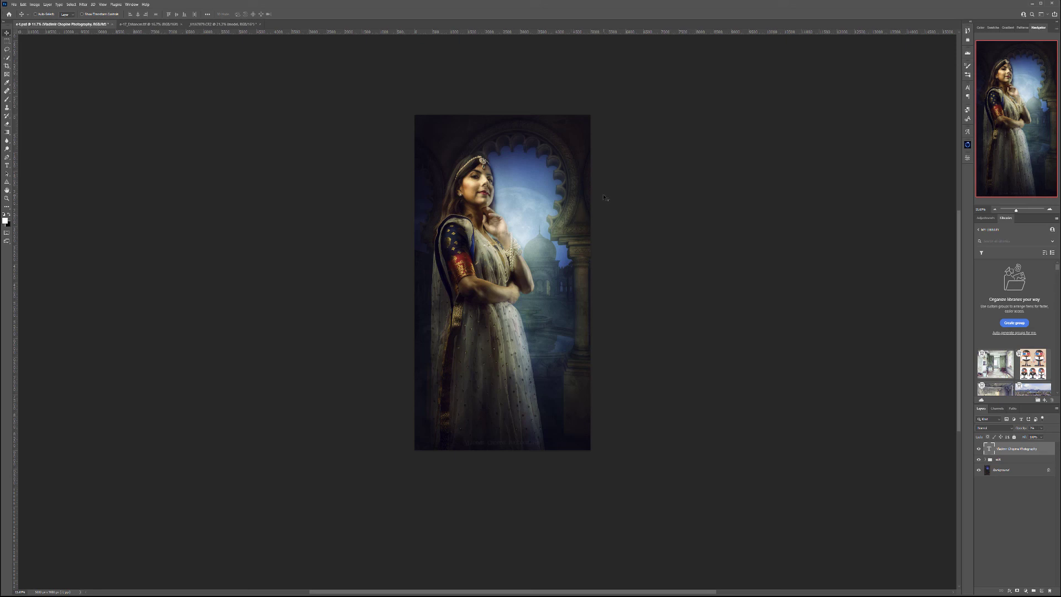
pyautogui.scroll(3, 553, 251)
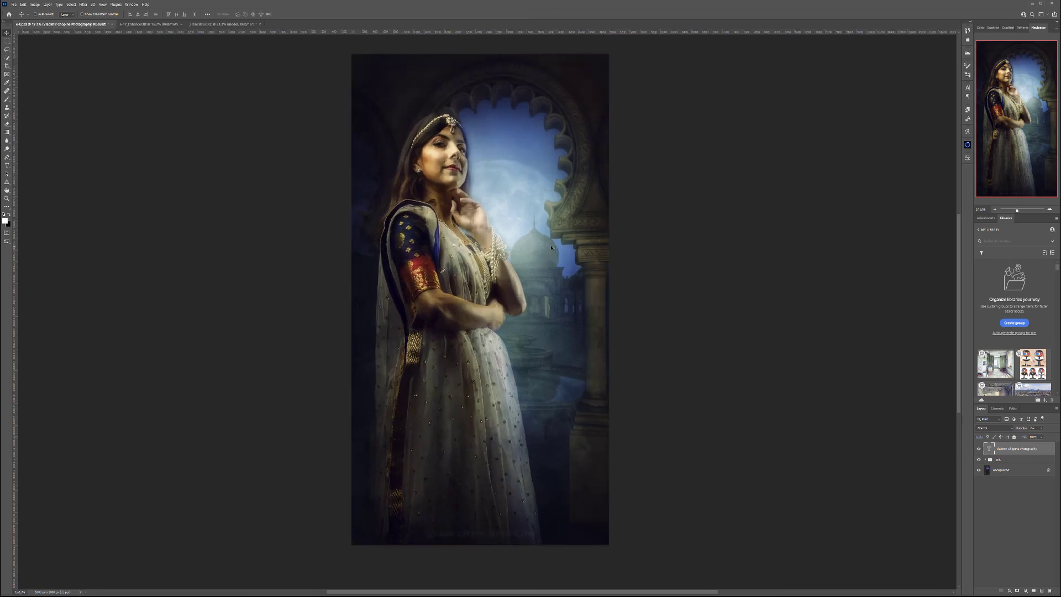
pyautogui.moveTo(512, 218); pyautogui.dragTo(548, 231)
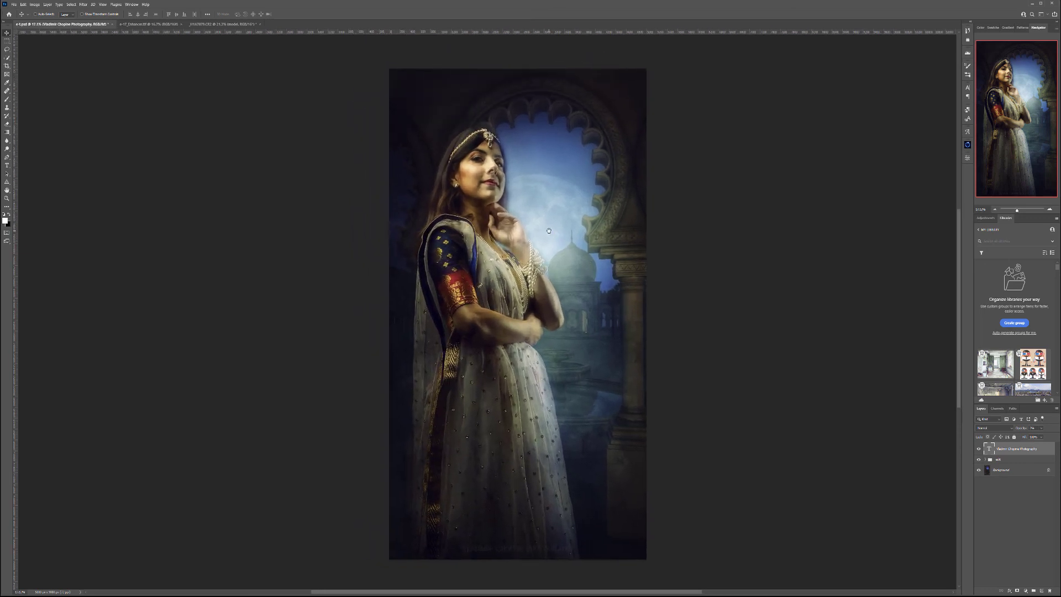